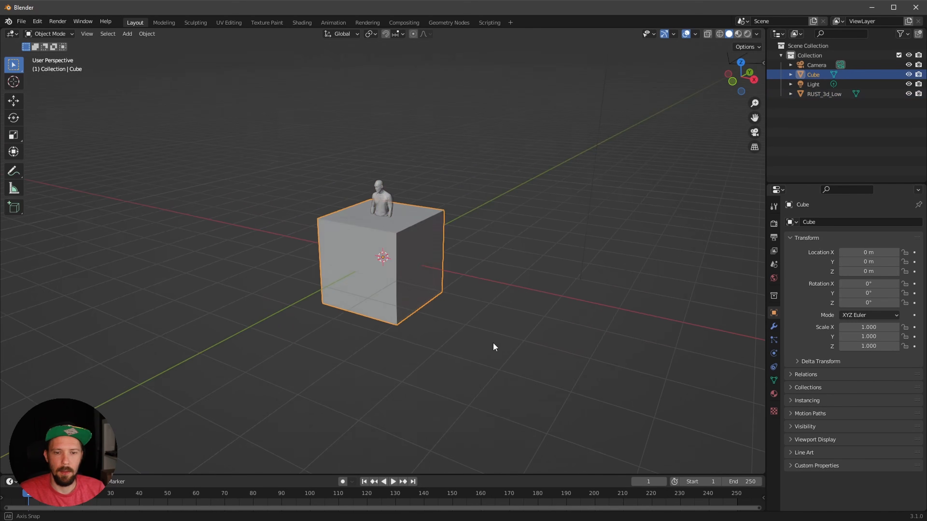
Step: Open the cube for mesh editing with X-ray display on and face selection active
key(Tab)
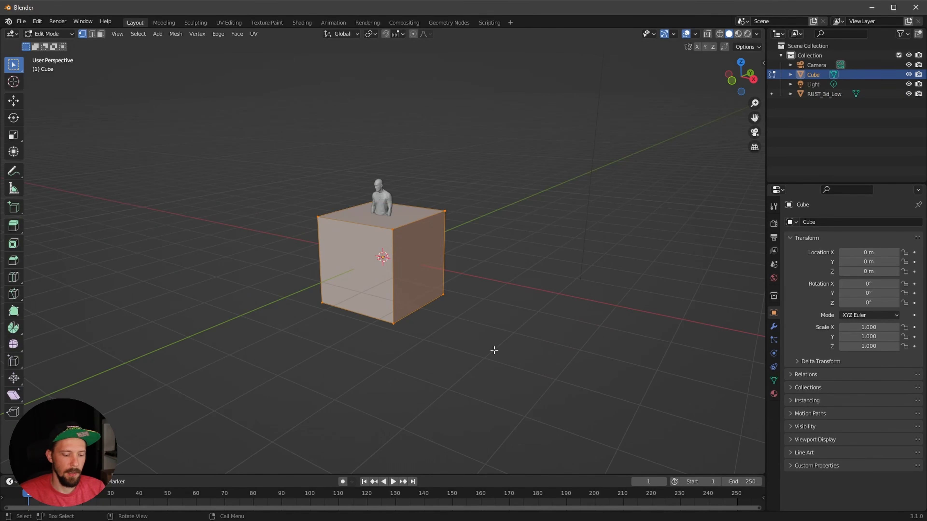
key(alt+z)
middle_drag(498, 362, 527, 341)
scroll(525, 347, down, 2)
click(337, 404)
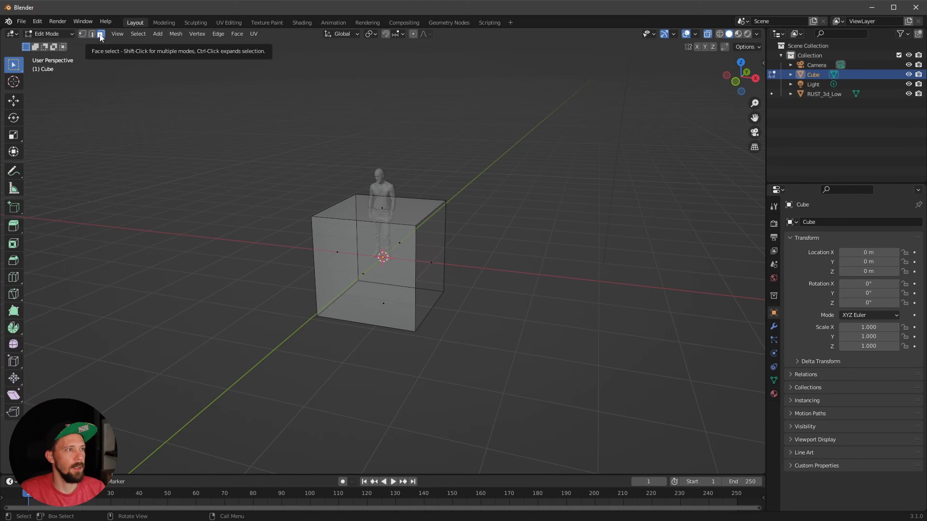
Step: Move the cube's bottom face to a local Z of 0 m
scroll(466, 276, up, 4)
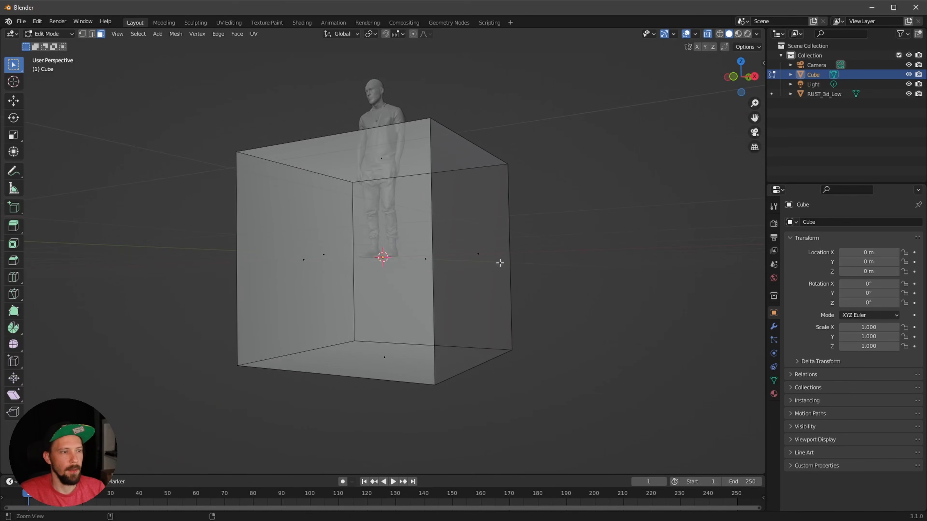
middle_drag(498, 263, 565, 276)
click(387, 356)
key(n)
scroll(511, 324, down, 3)
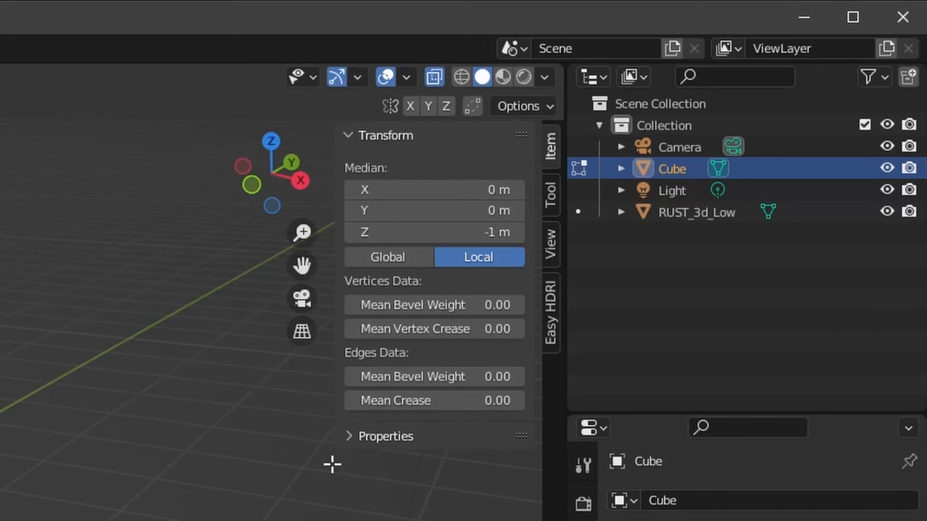
click(726, 103)
text(0)
key(Return)
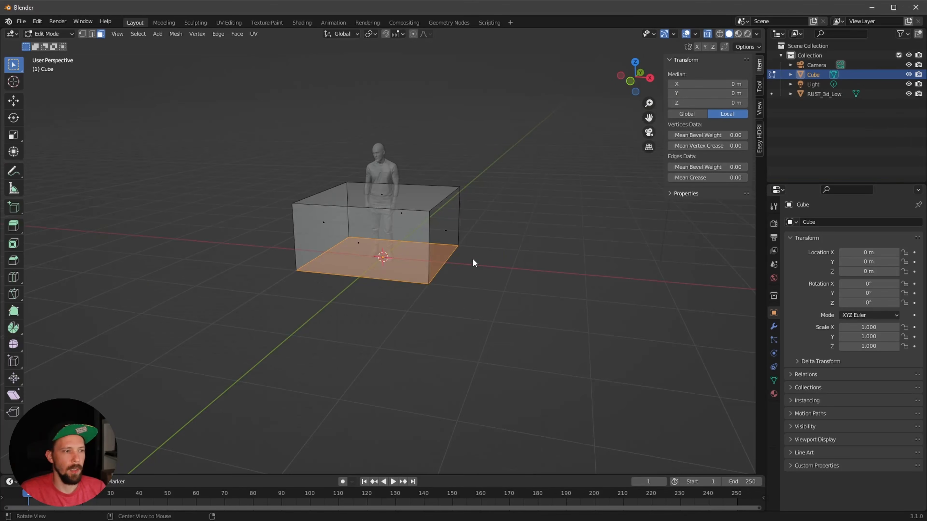
Step: Move the cube's top face to a local Z of 2.3 m
middle_drag(488, 260, 440, 220)
click(372, 212)
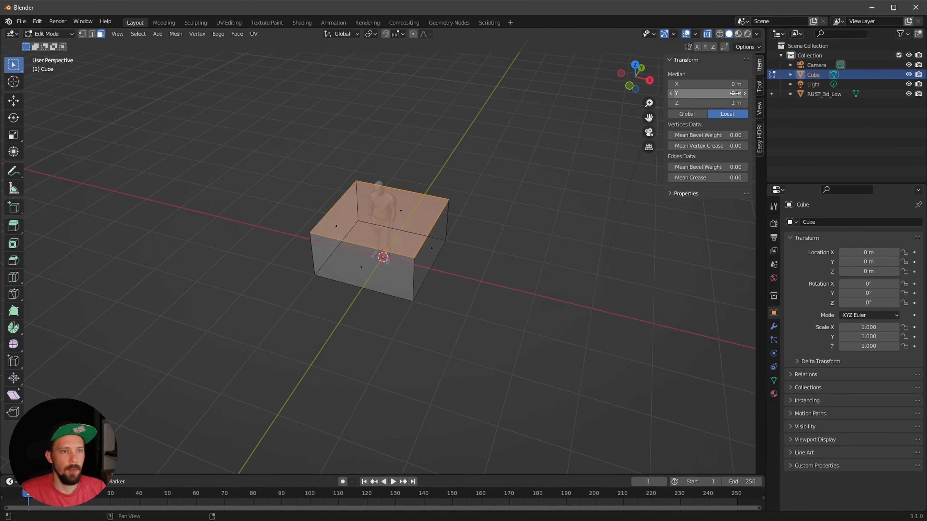
click(741, 103)
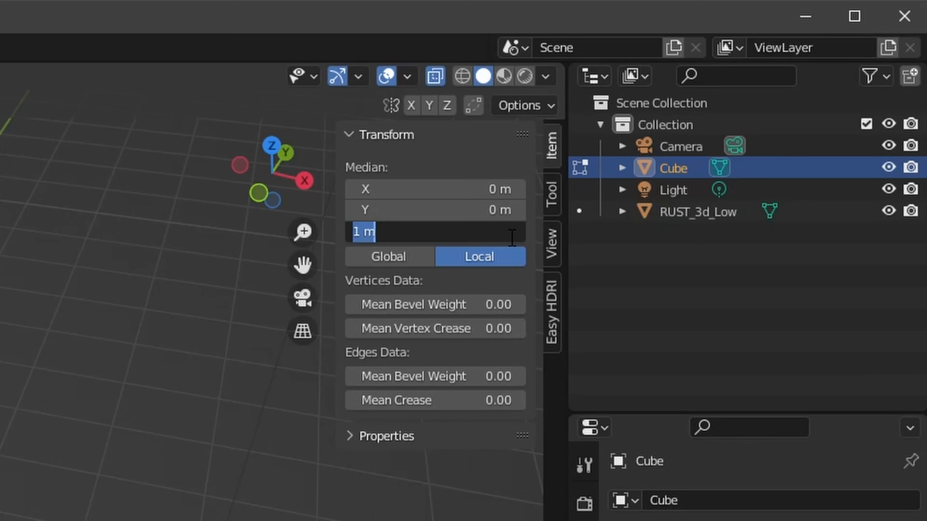
text(2.3)
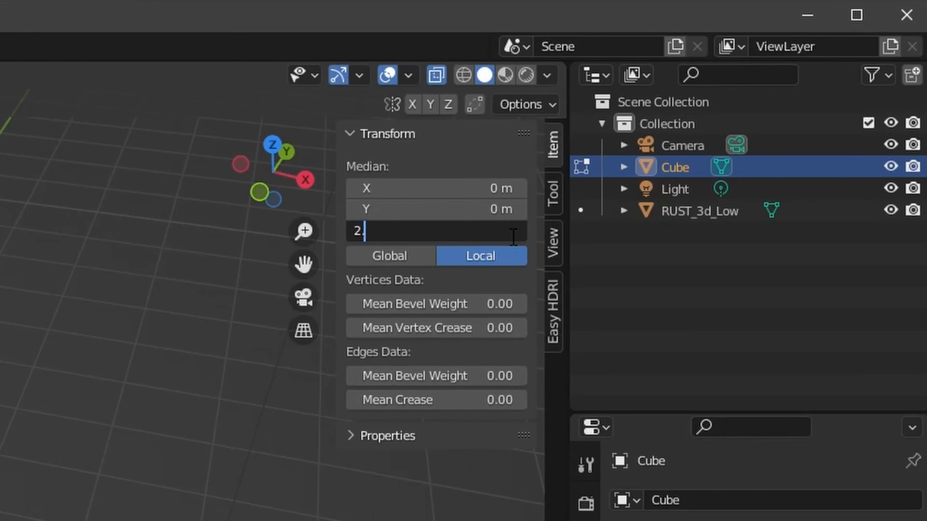
key(Return)
Step: Move the box's side face on the positive X side to a local X of 1.8 m
click(456, 181)
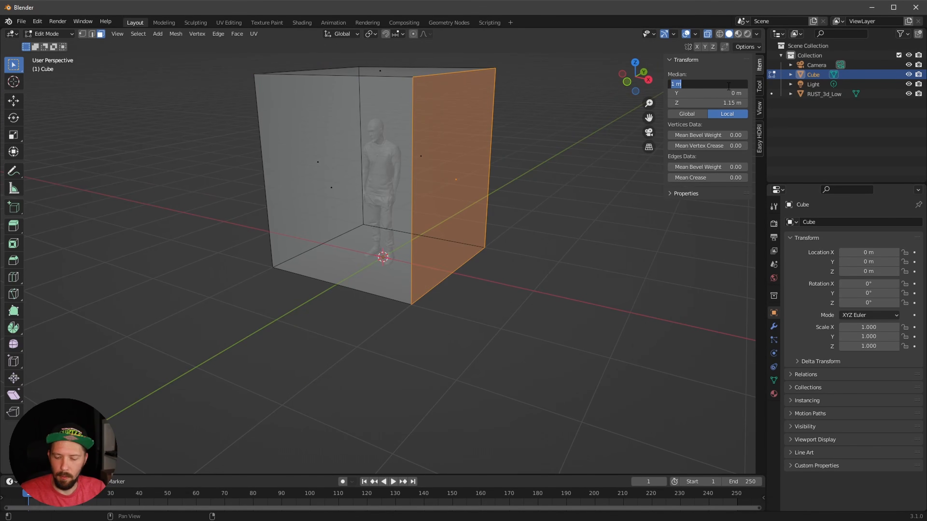
text(1.8)
key(Return)
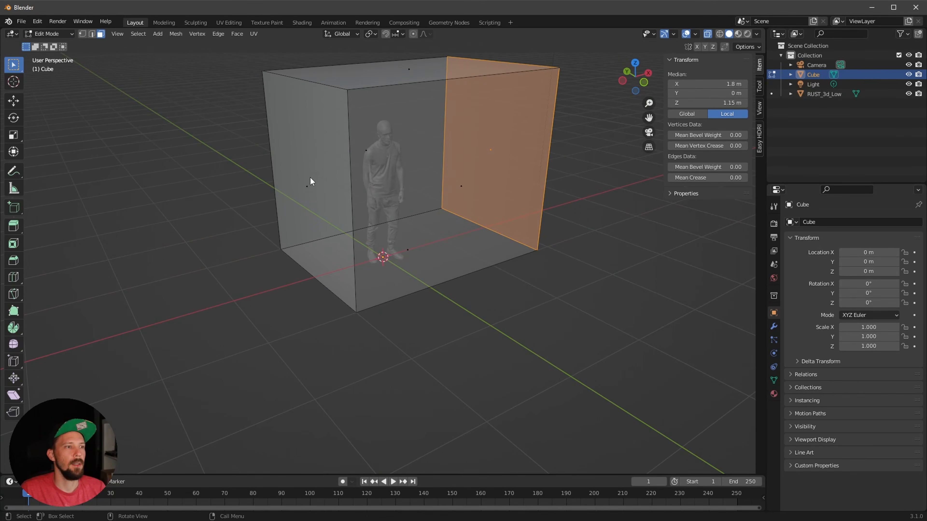
Step: Move the opposite side face to a local X of -1.8 m and return to Object Mode
click(309, 179)
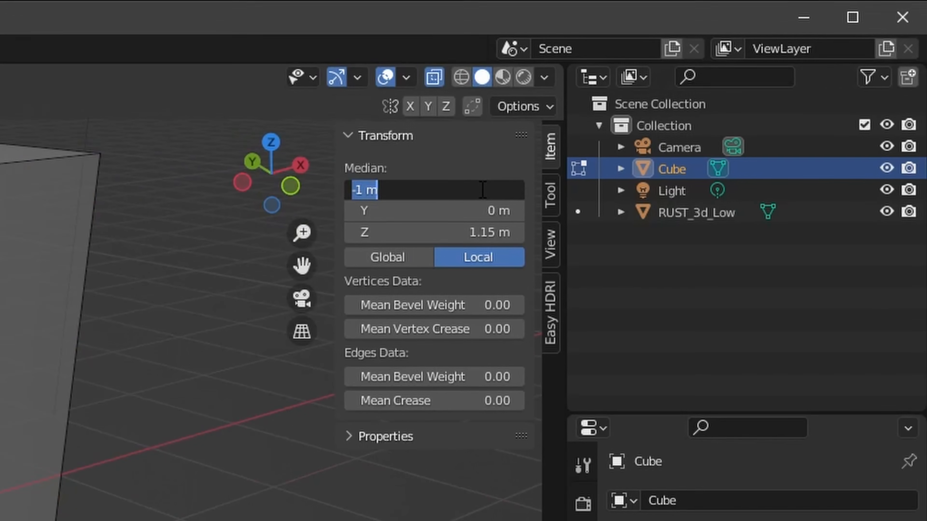
text(-1.8)
key(Return)
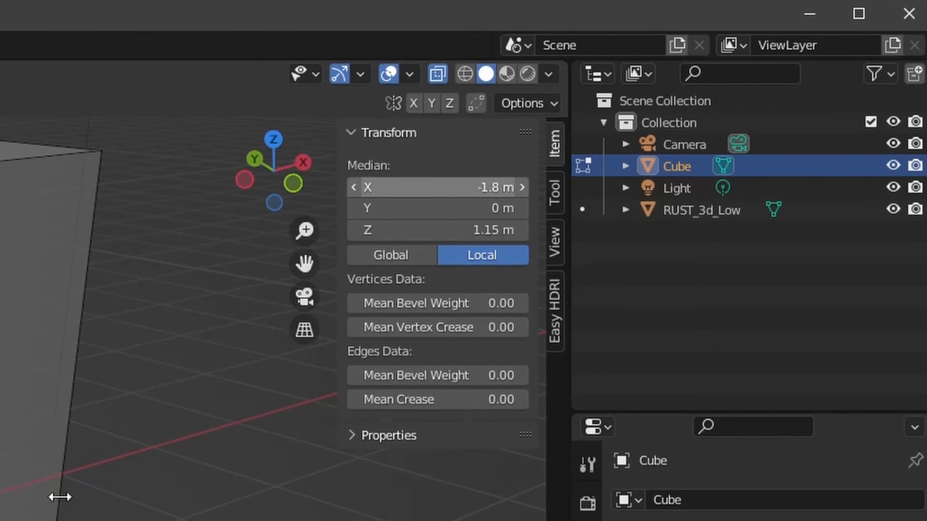
middle_drag(512, 230, 491, 324)
key(Tab)
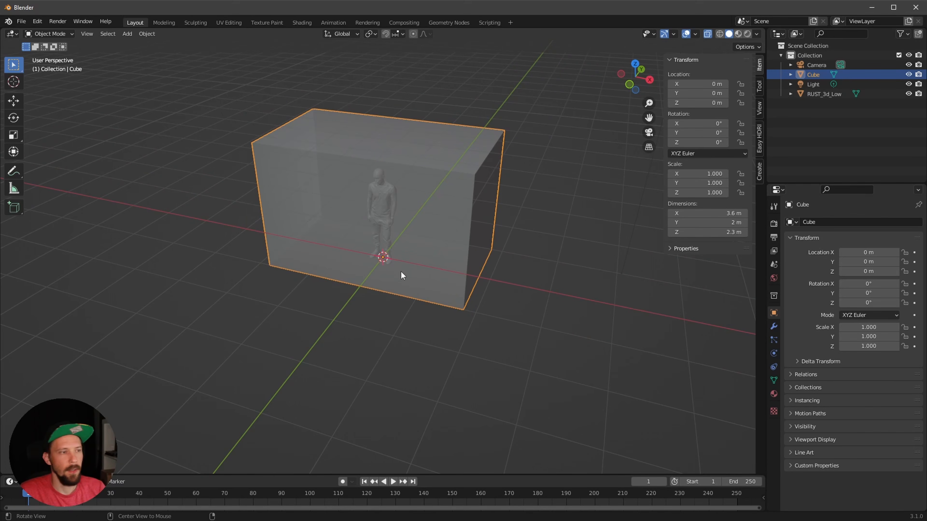
Step: Rename the cube object as elevator
middle_drag(402, 274, 443, 301)
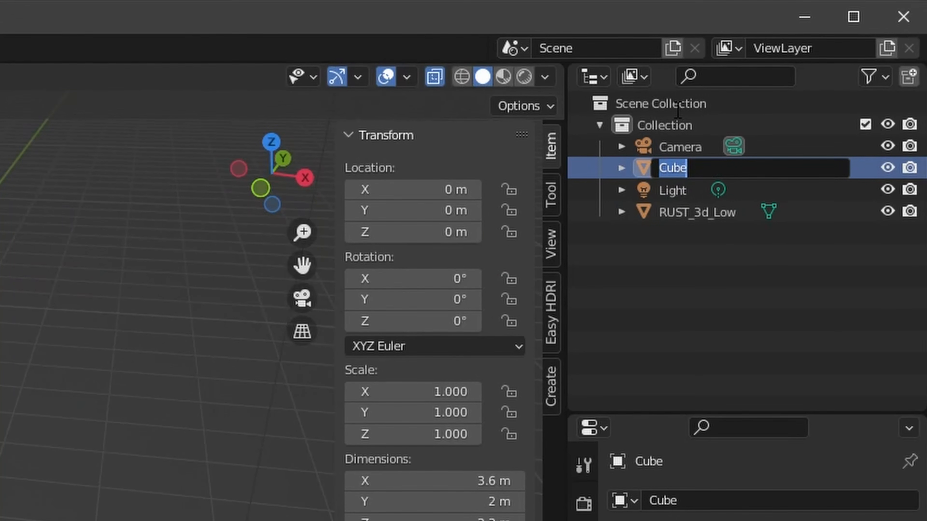
text(eleva)
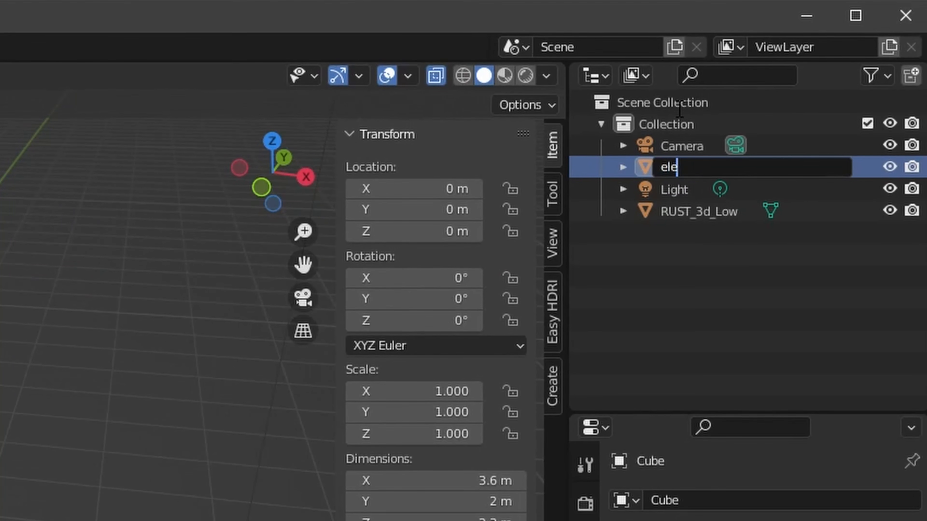
text(tor)
key(Return)
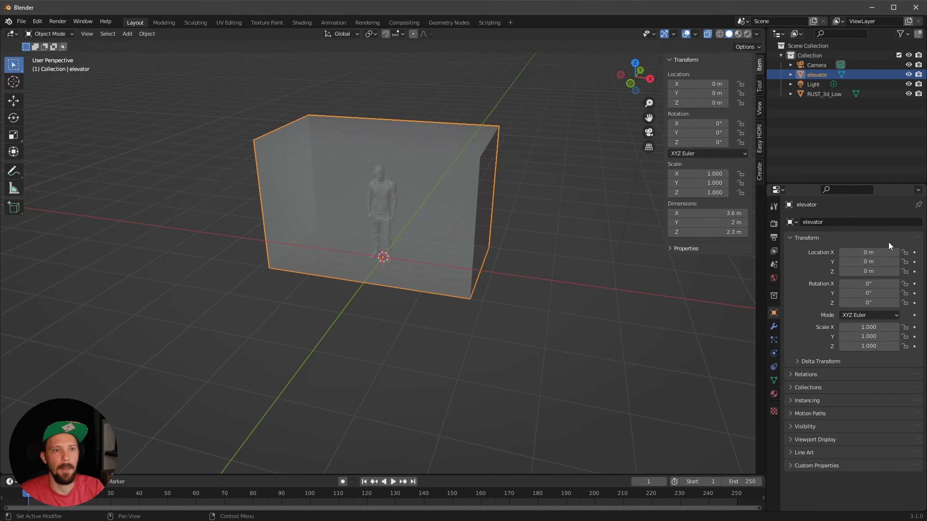
Step: Duplicate the elevator box in place and name the copy hallway
key(shift+d)
right_click(546, 318)
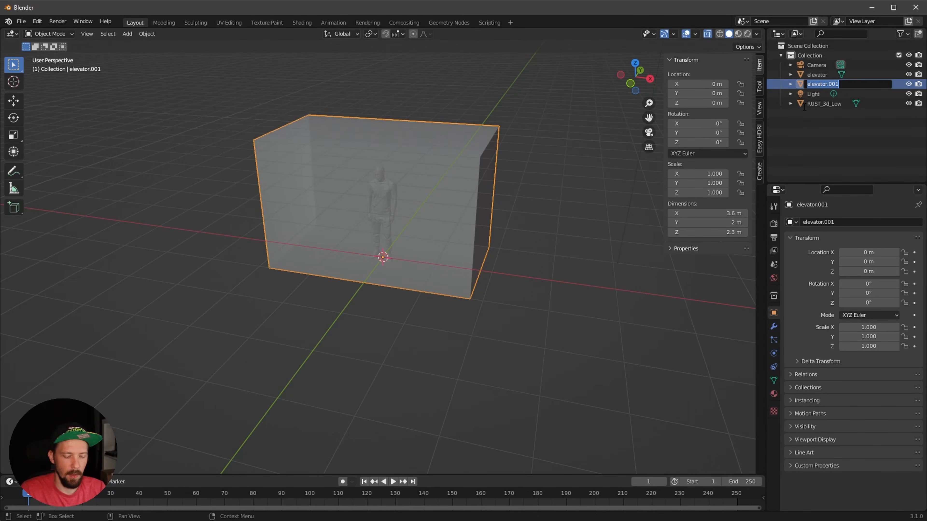
text(hallway)
key(Return)
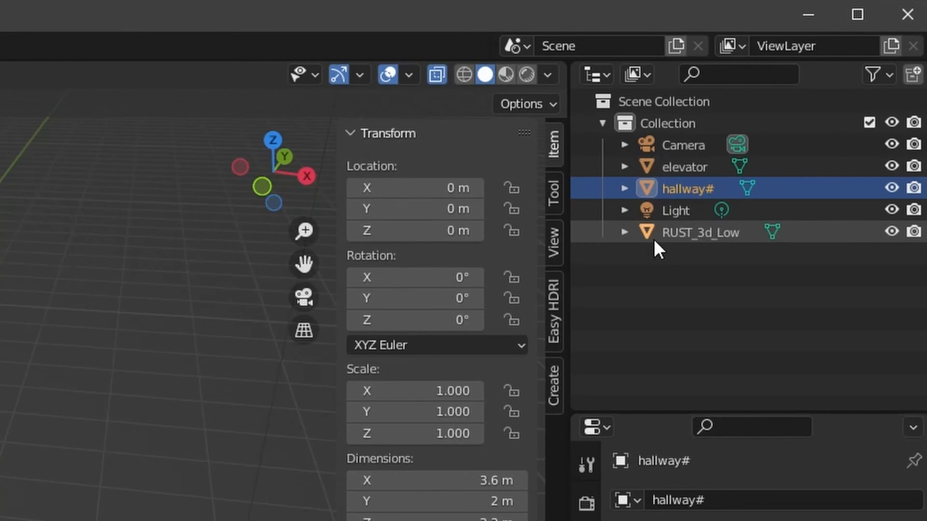
Step: Hide the hallway object from the viewport and renders, and open the elevator for mesh editing
click(908, 84)
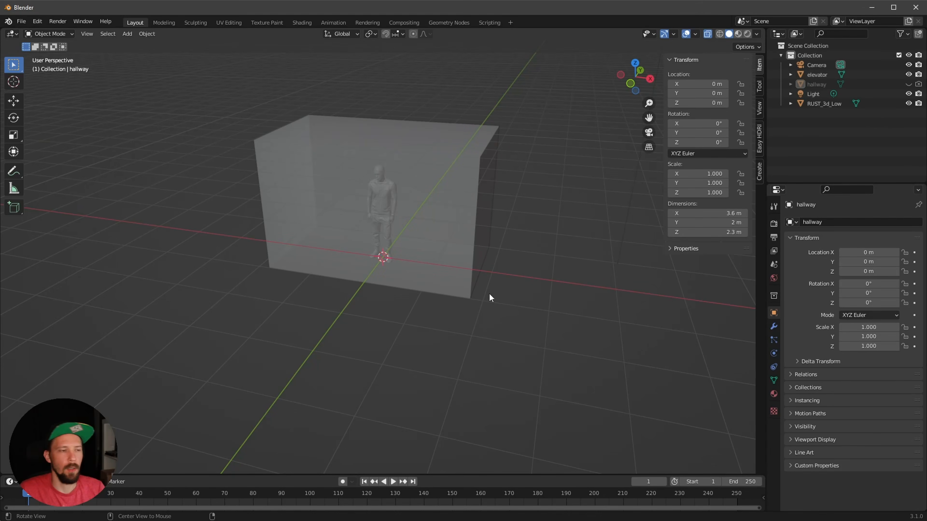
middle_drag(491, 296, 463, 329)
click(473, 323)
key(Tab)
scroll(491, 306, up, 2)
middle_drag(501, 303, 467, 328)
Step: Add a vertical loop cut around the elevator and place it at a local X of 1.2 m
key(ctrl+r)
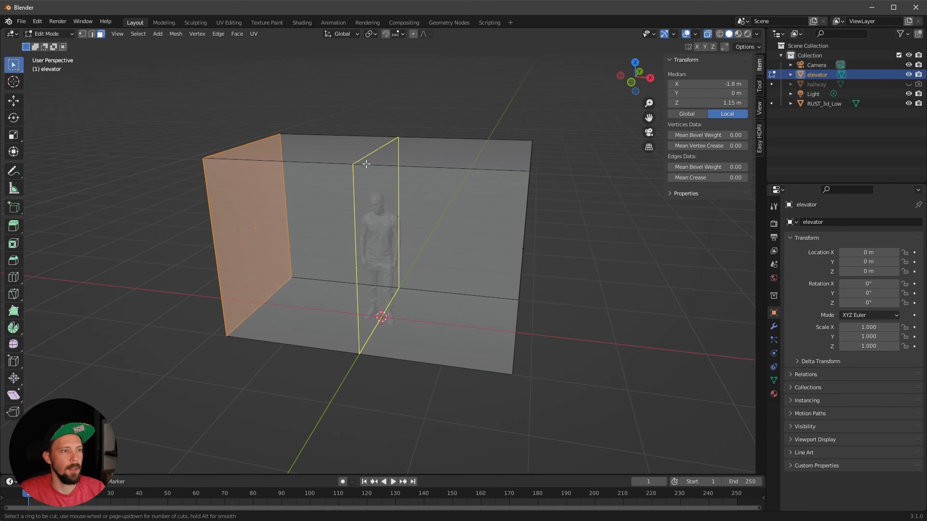
click(355, 166)
right_click(358, 164)
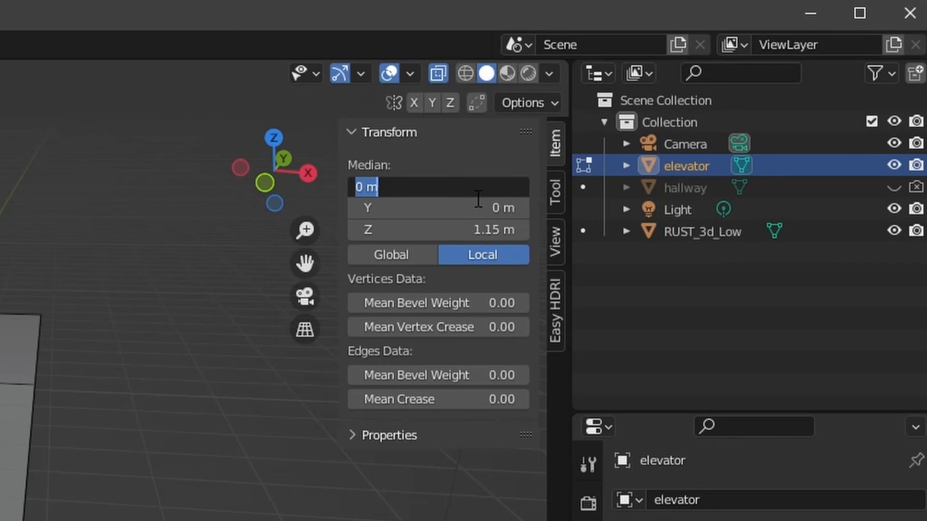
text(1.2)
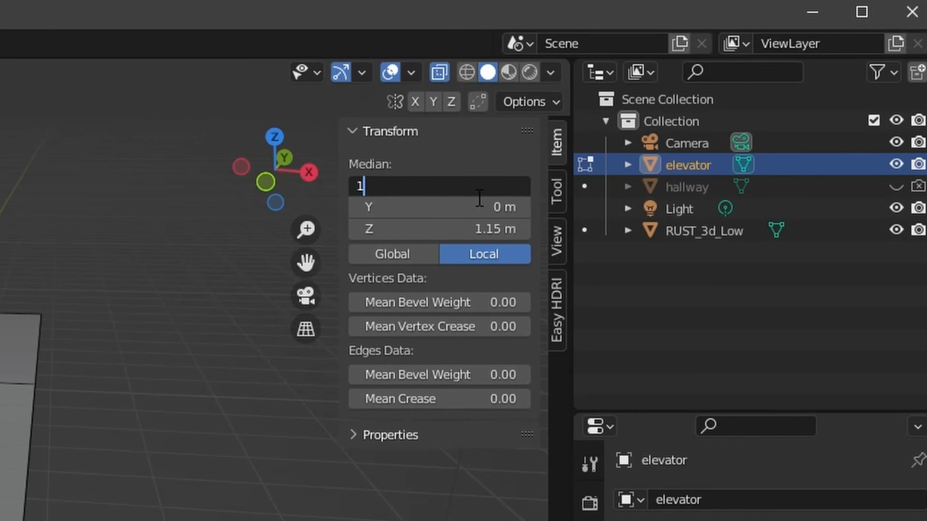
key(Return)
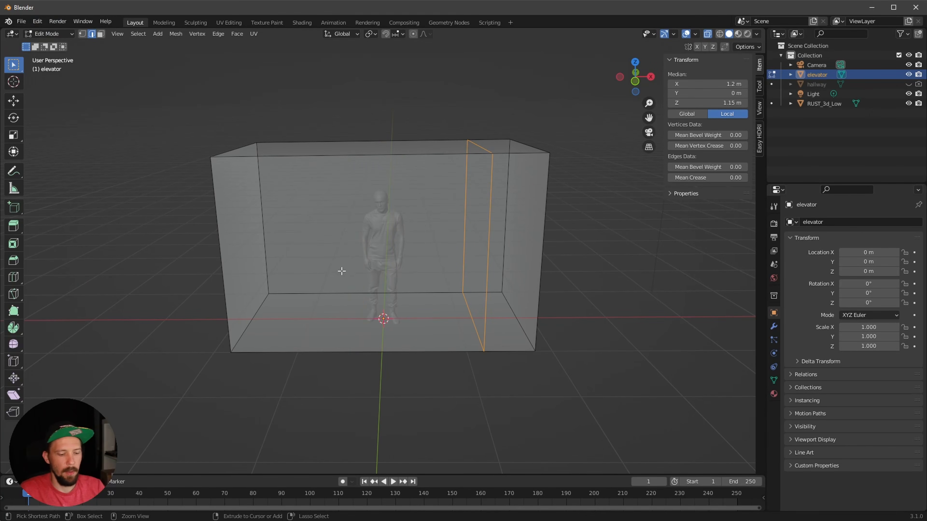
Step: Add a second vertical loop cut around the elevator and place it at a local X of -1.2 m
click(352, 157)
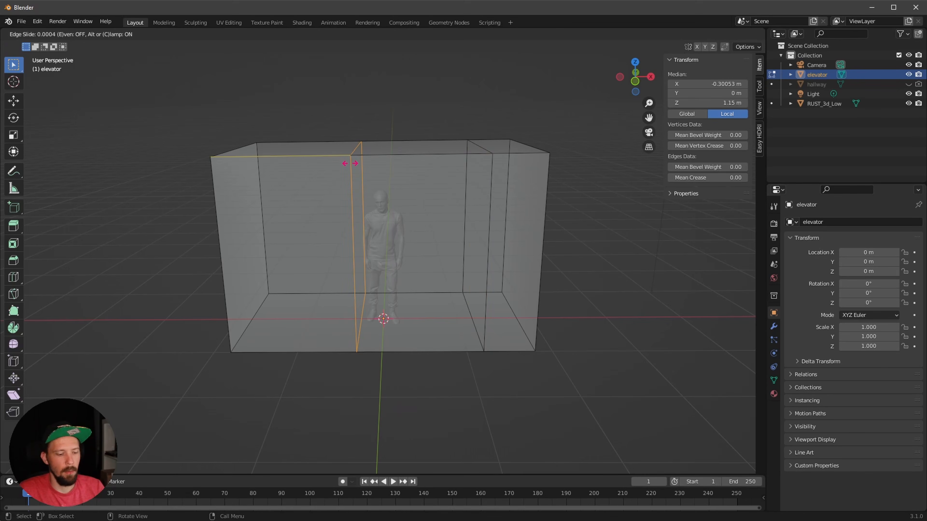
right_click(350, 163)
key(BackSpace)
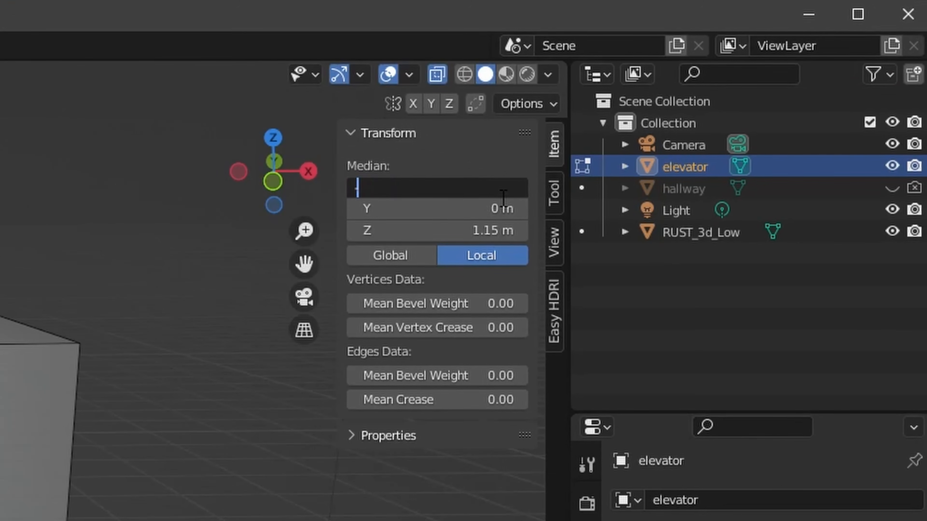
text(-1.2)
key(Return)
middle_drag(475, 263, 424, 245)
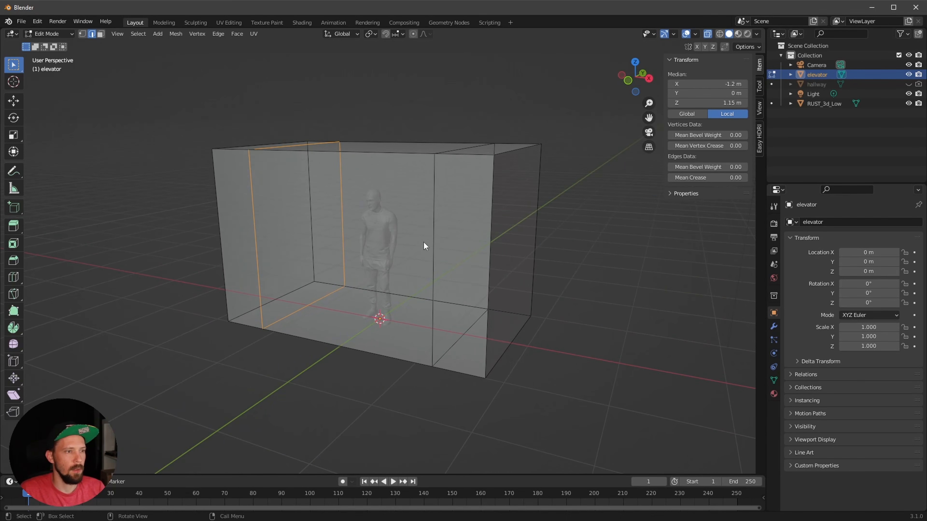
Step: Add a horizontal loop cut around the elevator and place it at a local Z of 2.1 m
key(ctrl+r)
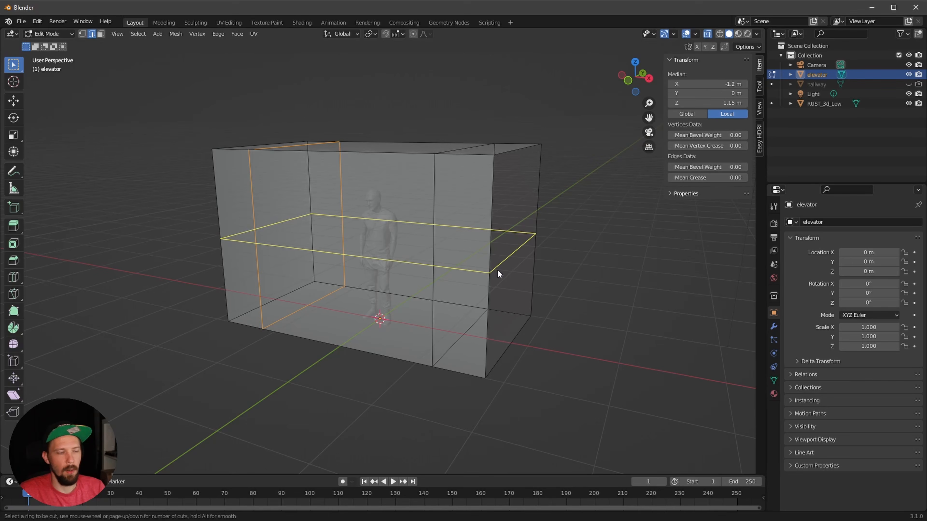
click(488, 270)
drag(715, 83, 736, 83)
key(ctrl+z)
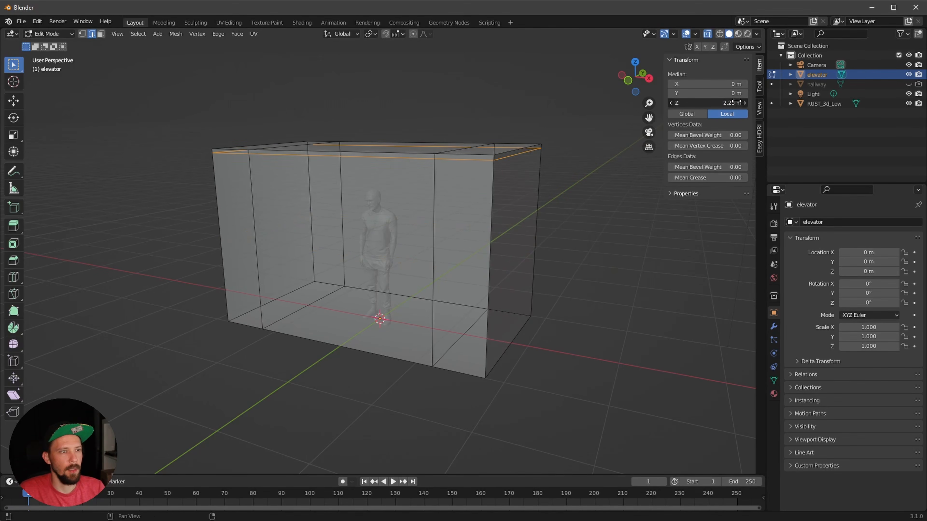
click(735, 102)
text(2.1)
key(Return)
middle_drag(504, 278, 526, 292)
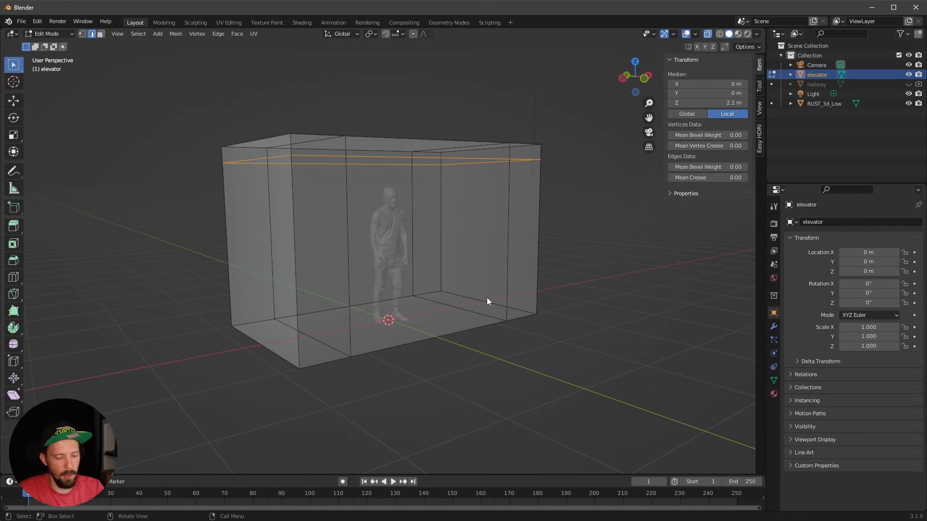
Step: Turn off X-ray display and delete the large front face between the loop cuts to open the elevator doorway
key(alt+z)
middle_drag(490, 301, 506, 284)
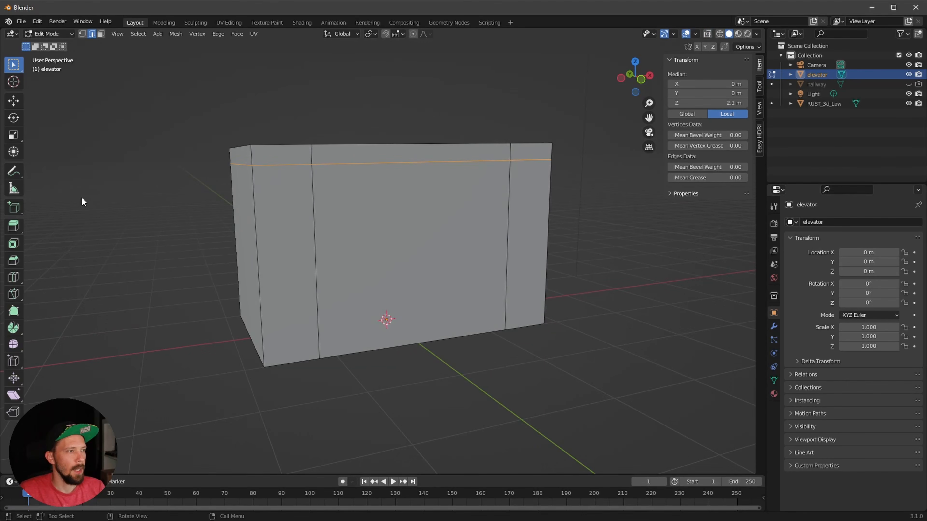
click(101, 34)
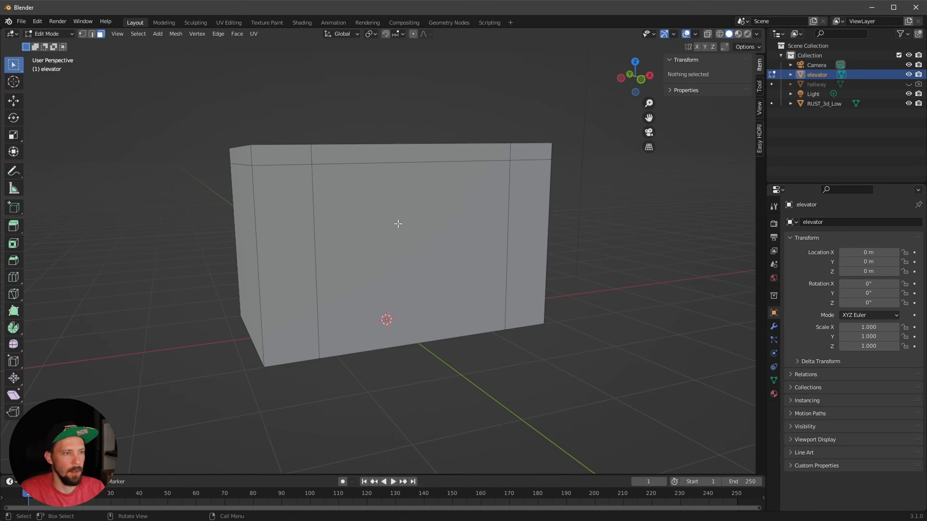
click(398, 223)
middle_drag(463, 285, 477, 285)
key(x)
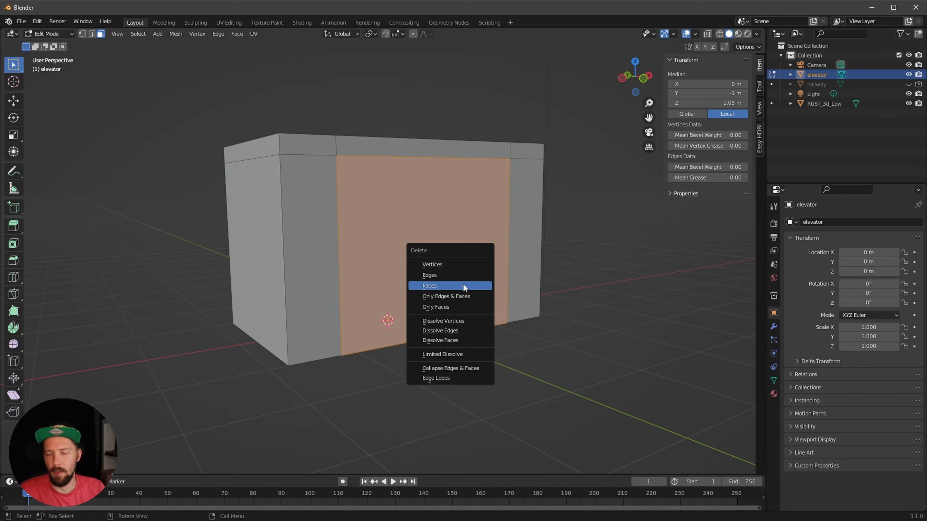
click(463, 286)
middle_drag(462, 285, 560, 251)
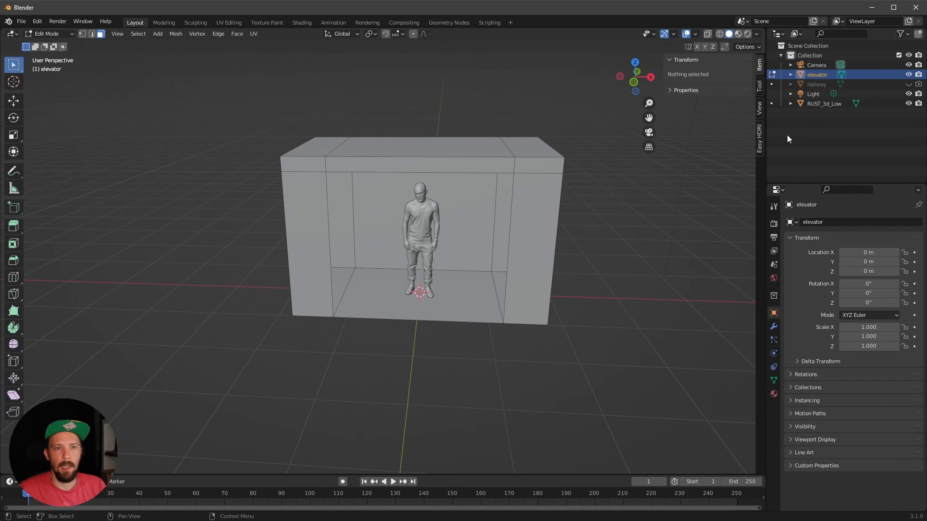
Step: Return to Object Mode and show the hallway object in the viewport again
key(Tab)
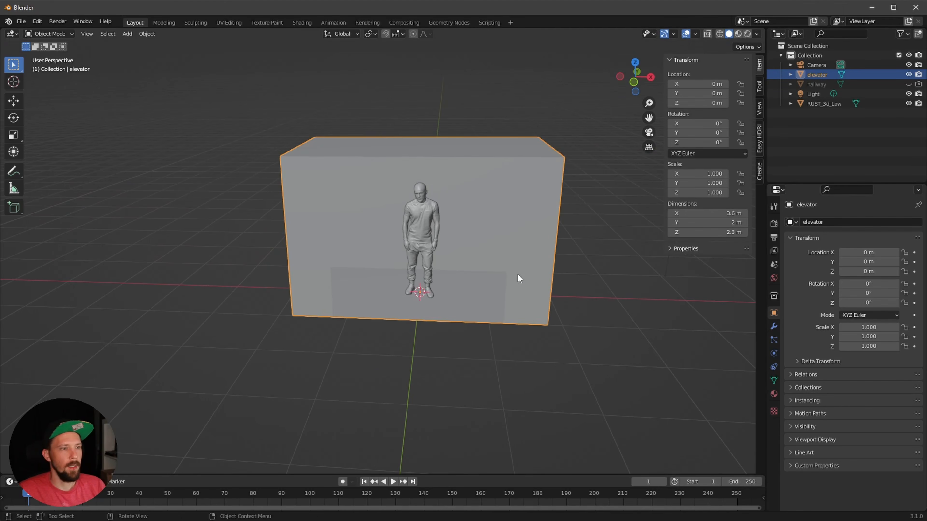
click(909, 85)
middle_drag(556, 263, 637, 284)
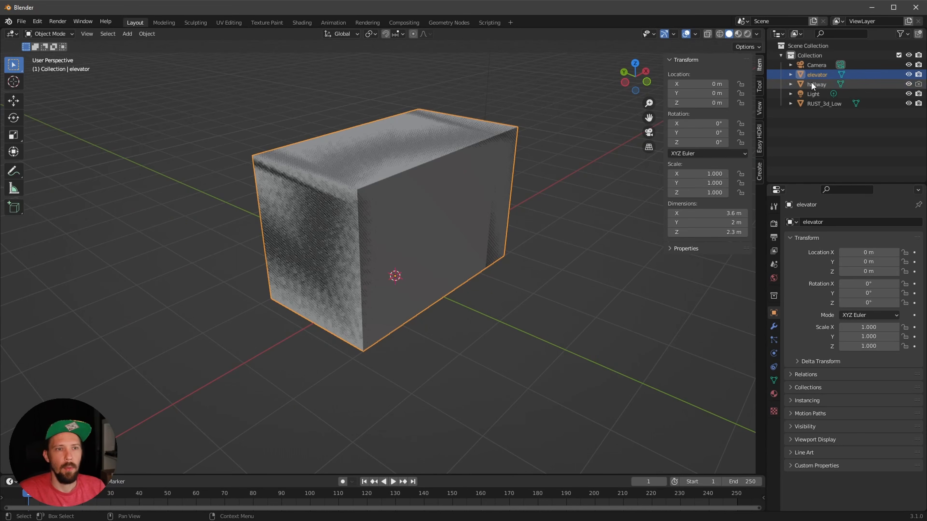
Step: Move the hallway box out in front of the elevator and set its Y location to -2 m
click(810, 85)
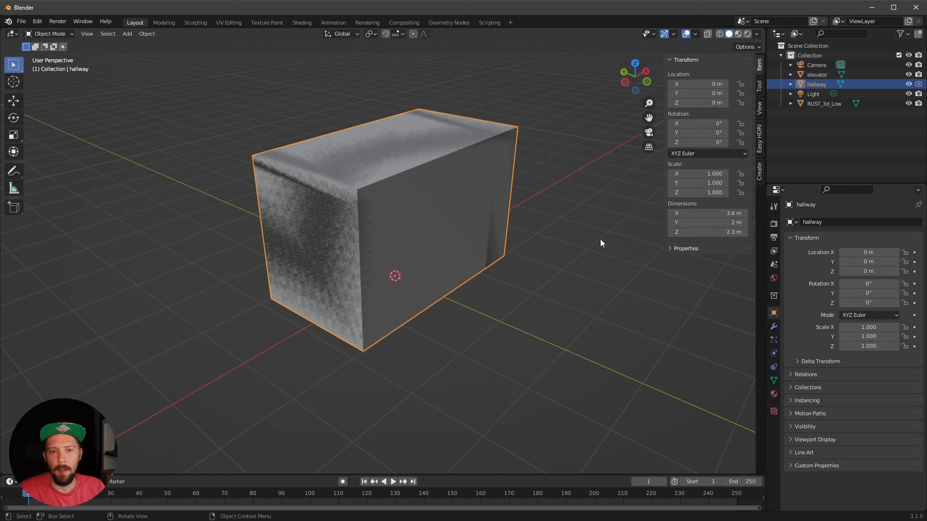
key(g)
key(y)
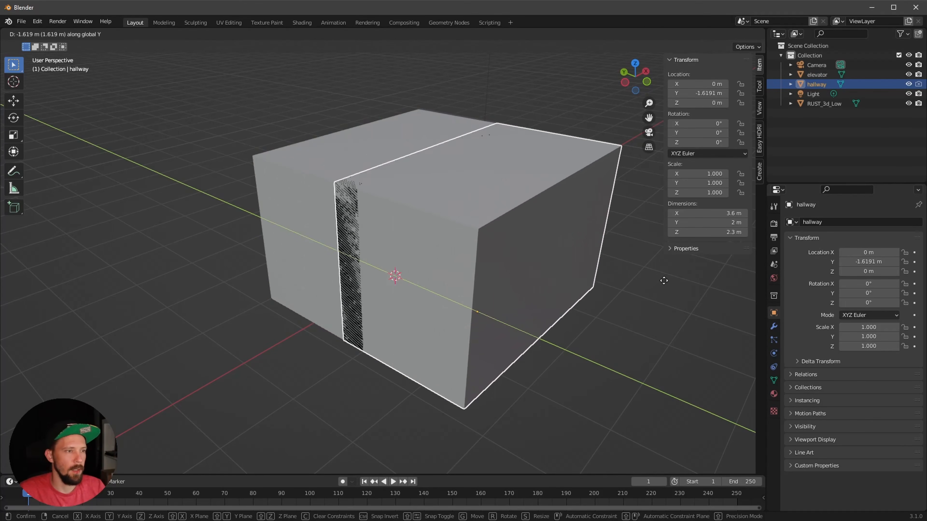
click(681, 285)
double_click(698, 93)
text(-2)
key(Return)
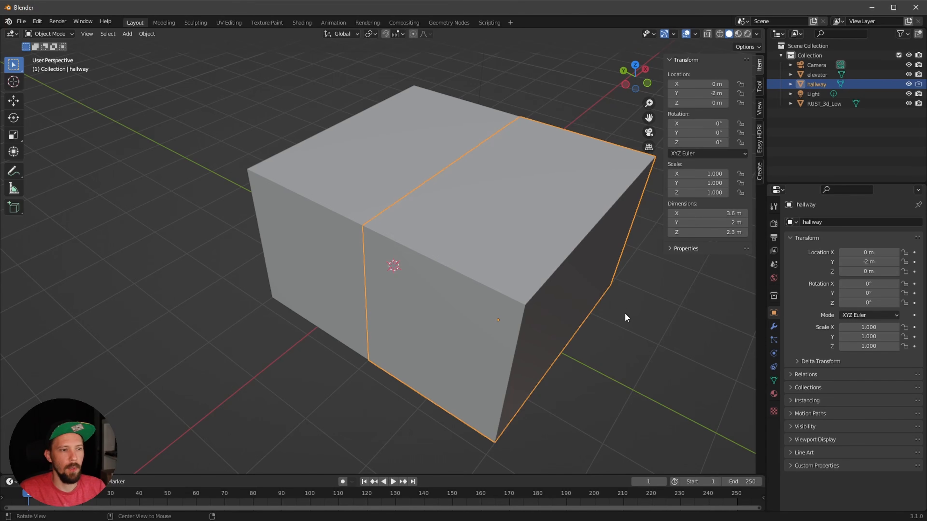
Step: In Edit Mode, extend the hallway by setting the local median Y of its end face farthest from the elevator to -15 m
key(Tab)
middle_drag(625, 318, 600, 301)
drag(586, 315, 588, 316)
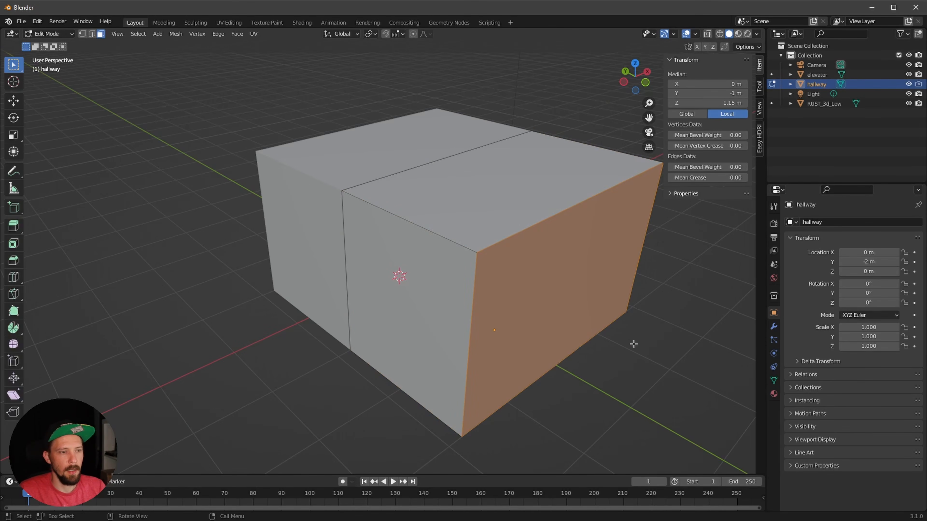
scroll(633, 338, down, 3)
middle_drag(635, 336, 542, 258)
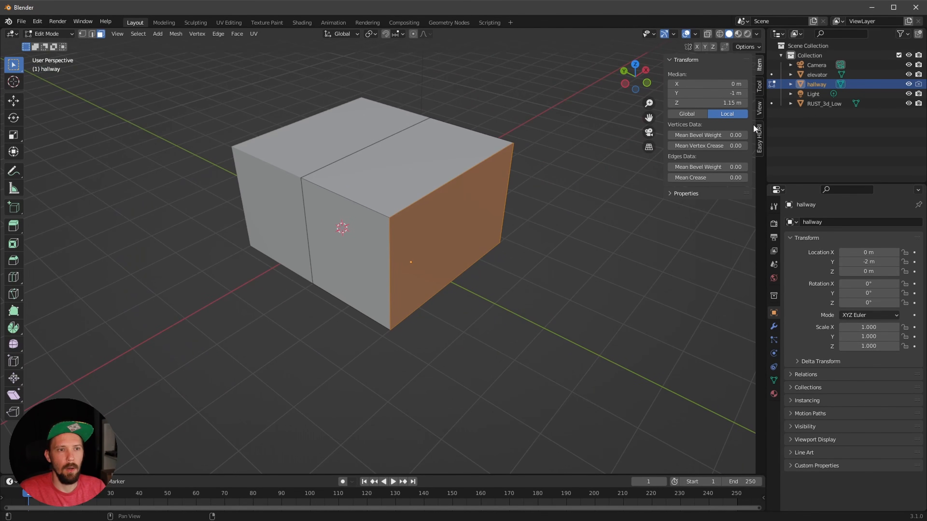
drag(716, 94, 712, 92)
click(711, 91)
text(-15)
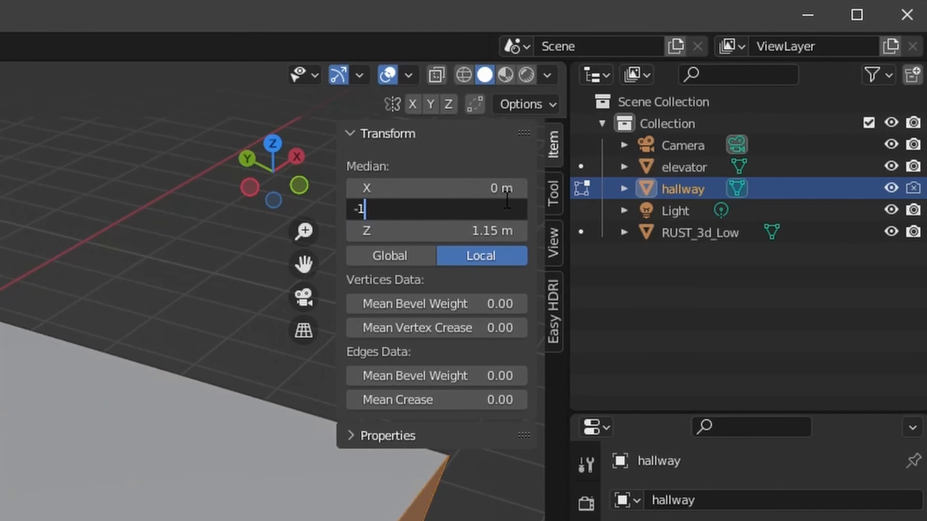
key(Return)
Step: Delete the hallway's end face that adjoins the elevator doorway and return to Object Mode
middle_drag(565, 208, 497, 263)
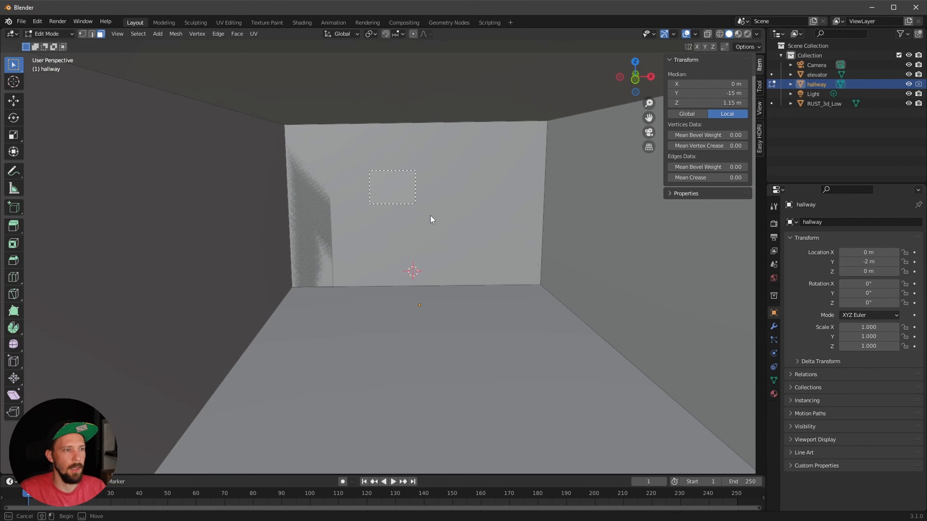
drag(431, 219, 434, 222)
key(x)
click(481, 253)
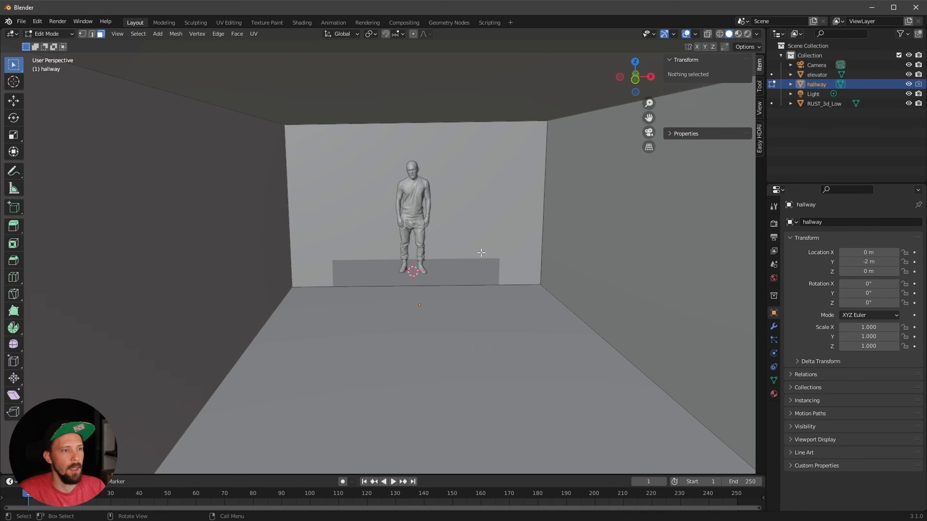
middle_drag(481, 252, 482, 189)
scroll(489, 253, down, 5)
middle_drag(529, 261, 482, 295)
key(Tab)
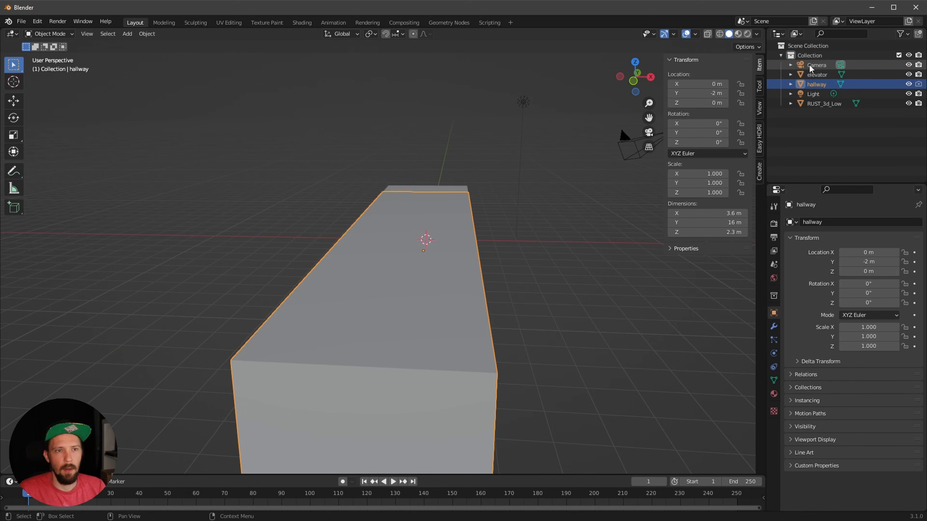
Step: Look through the scene camera and set its location to X 0 m, Y -14 m and Z 1 m
click(815, 65)
shift+middle_drag(631, 224, 582, 237)
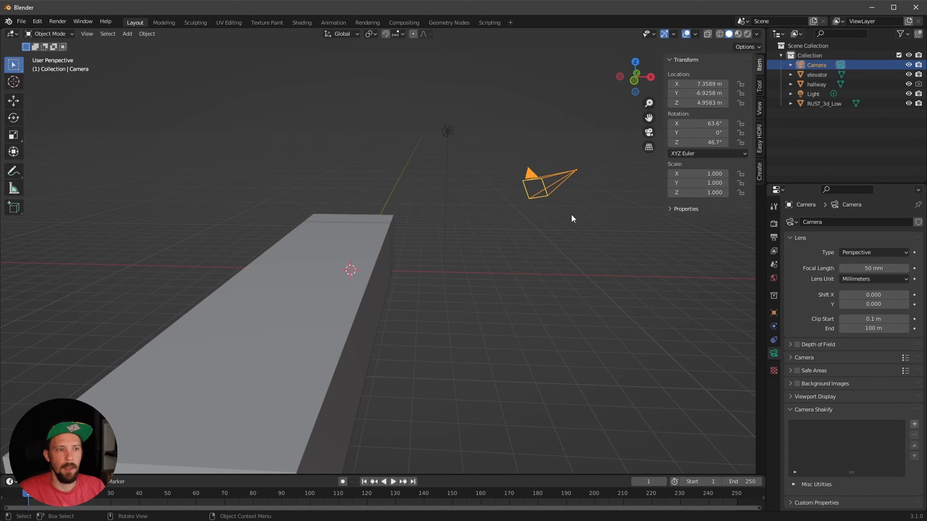
key(KP_0)
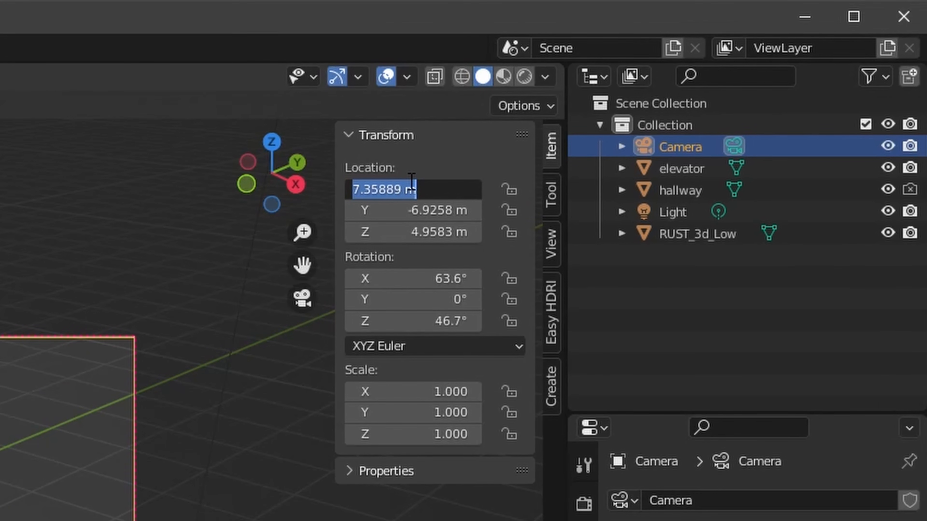
text(0)
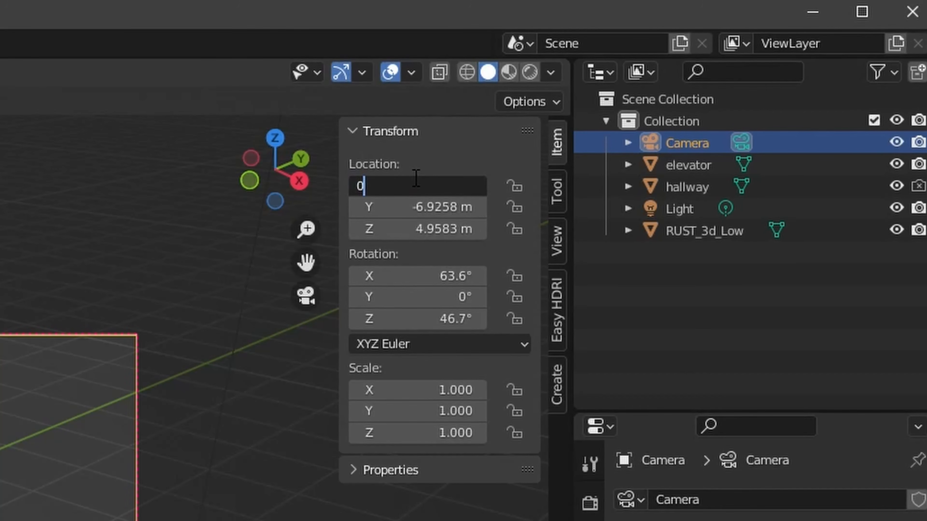
key(Tab)
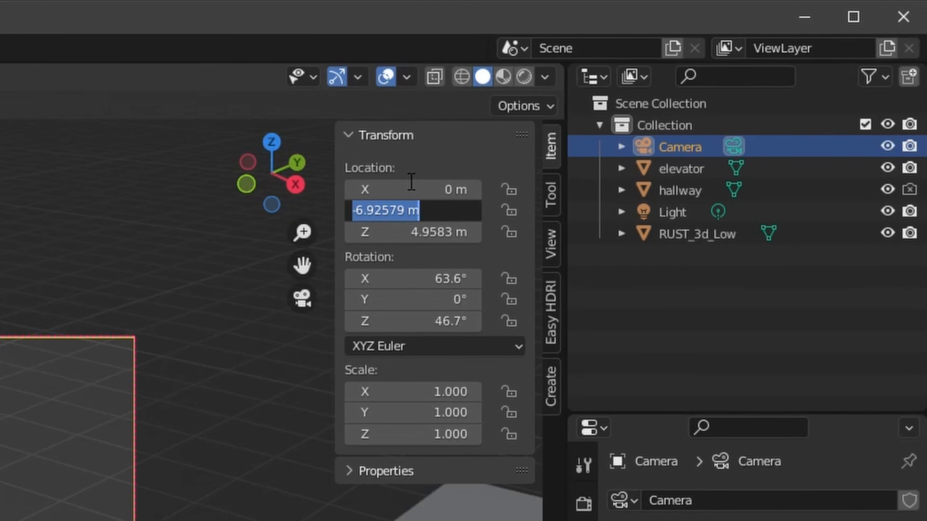
key(BackSpace)
text(-14)
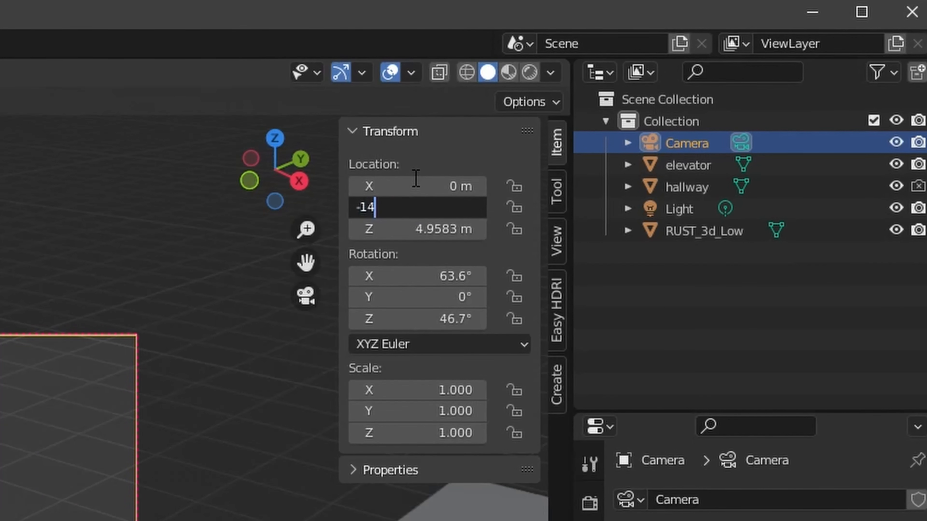
key(Tab)
text(1)
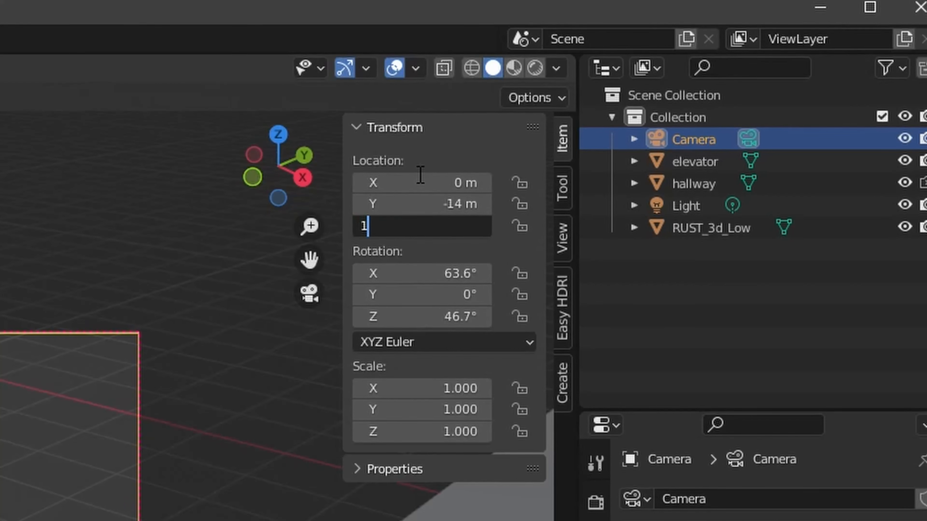
key(Tab)
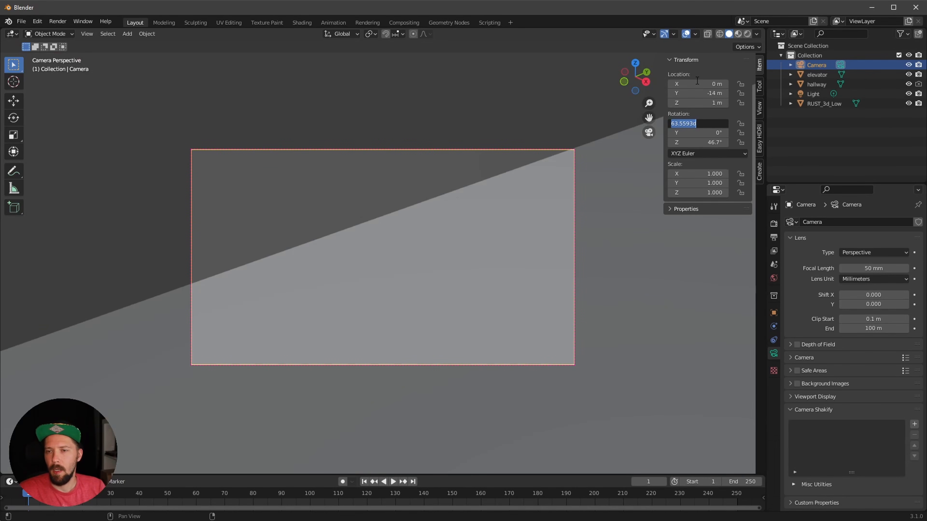
Step: Set the camera's rotation to X 90°, Y 0° and Z 0°, and its focal length to 35 mm
text(90)
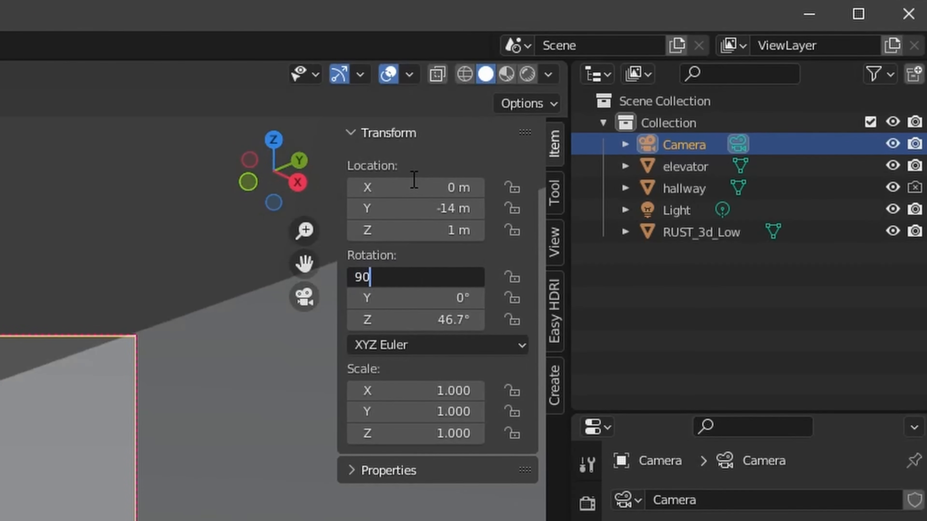
key(Tab)
text(0)
key(Return)
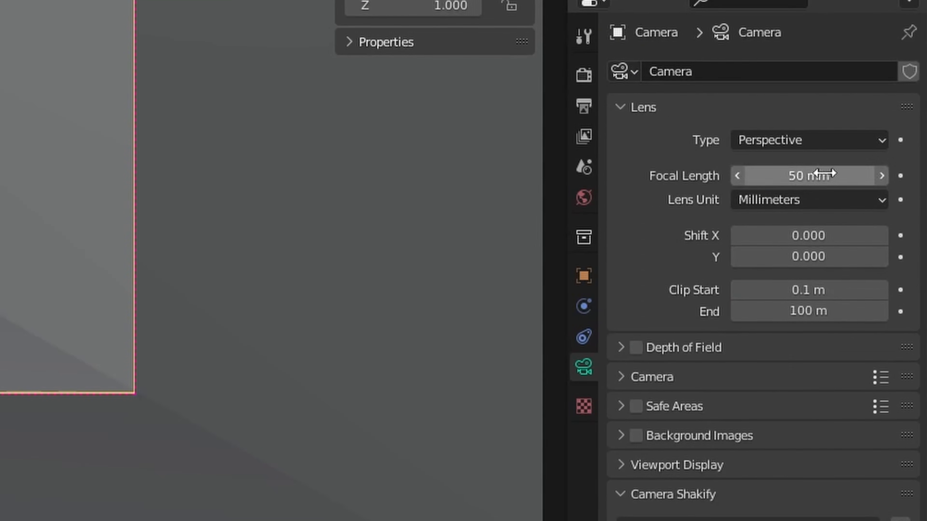
click(875, 268)
text(35)
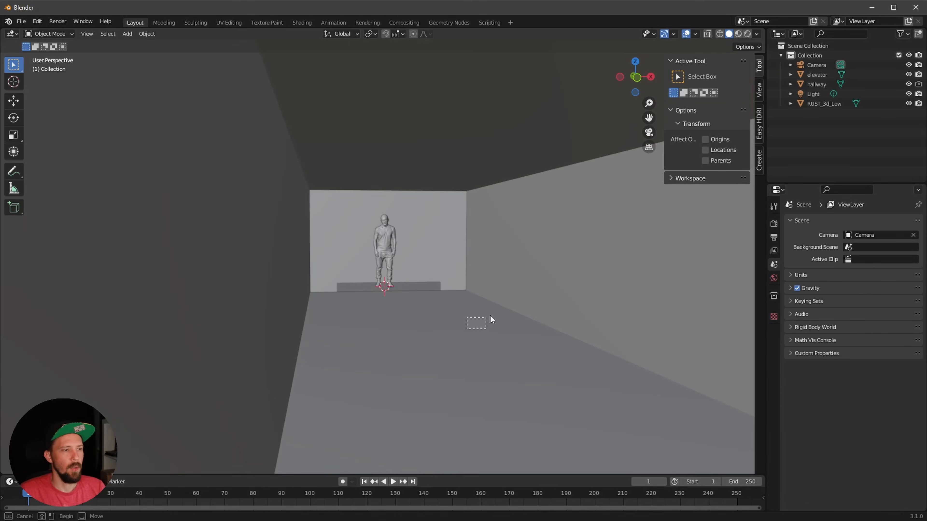
Step: Add a cube and set its dimensions to X 0.1 m, Y 0.6 m and Z 2.3 m
drag(491, 317, 515, 339)
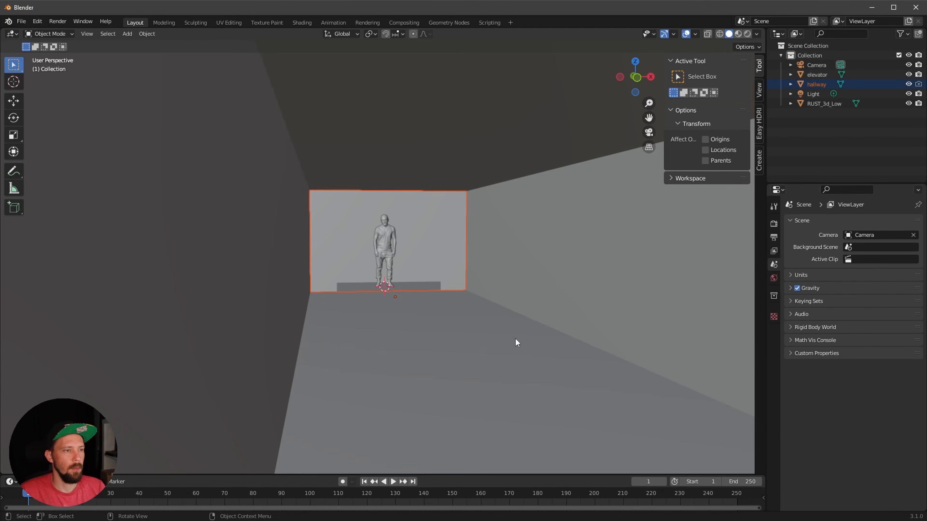
key(KP_0)
key(shift+a)
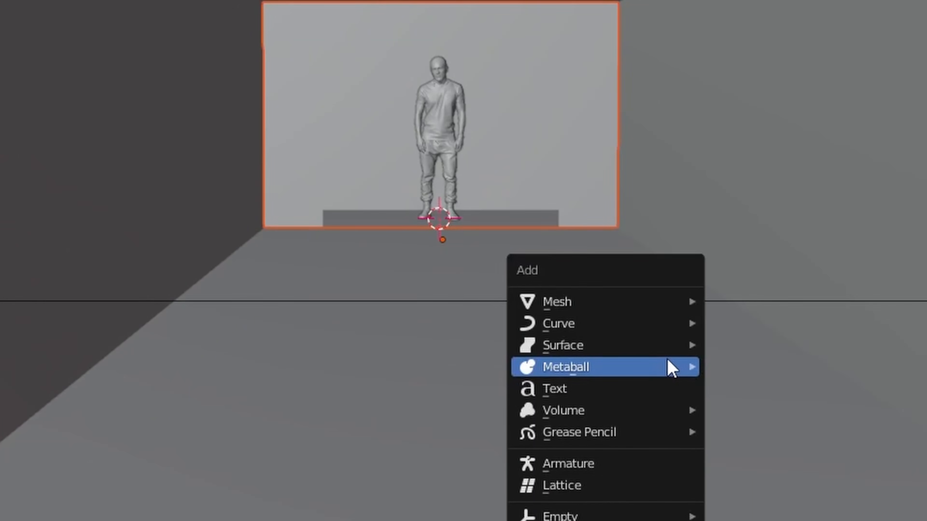
mouse_move(639, 302)
click(784, 324)
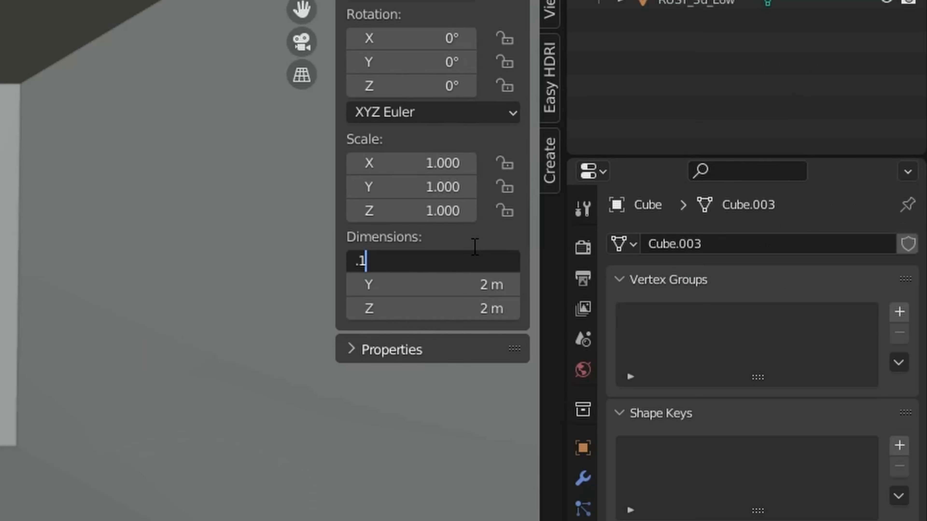
key(Tab)
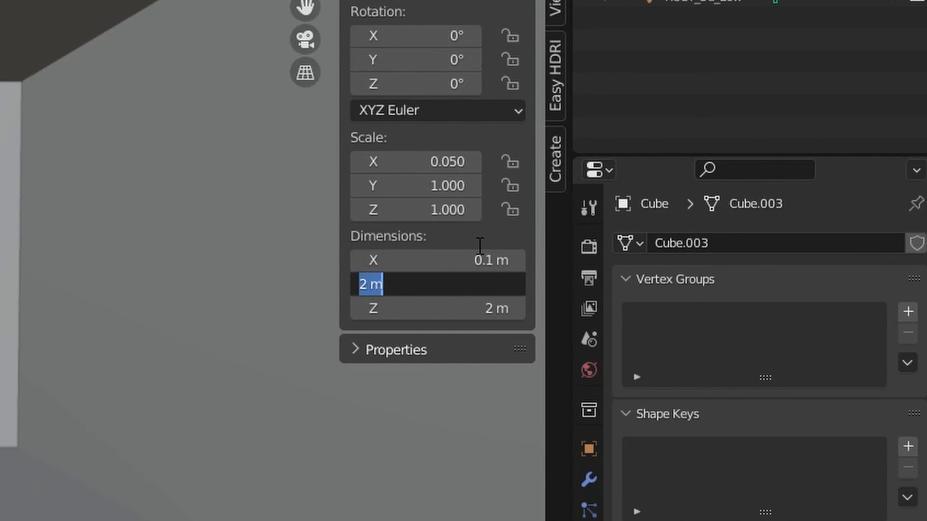
text(.6)
key(Tab)
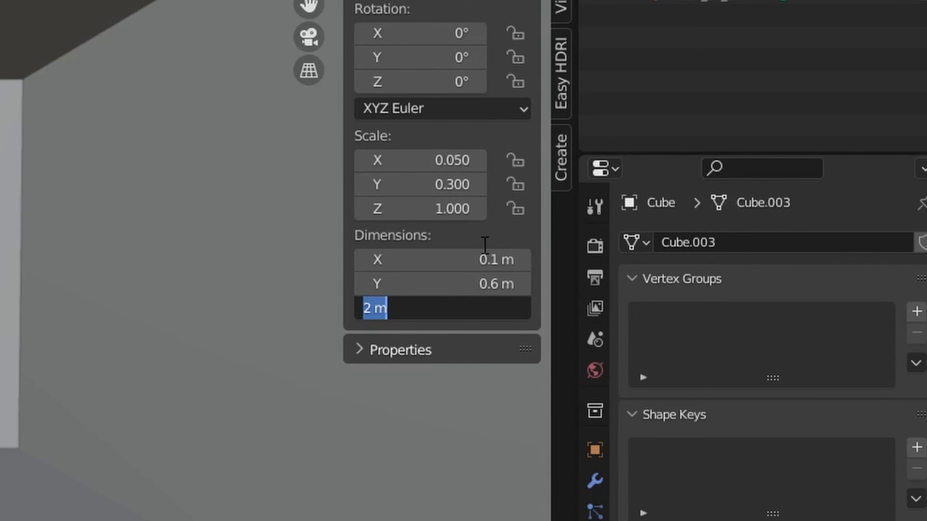
text(2)
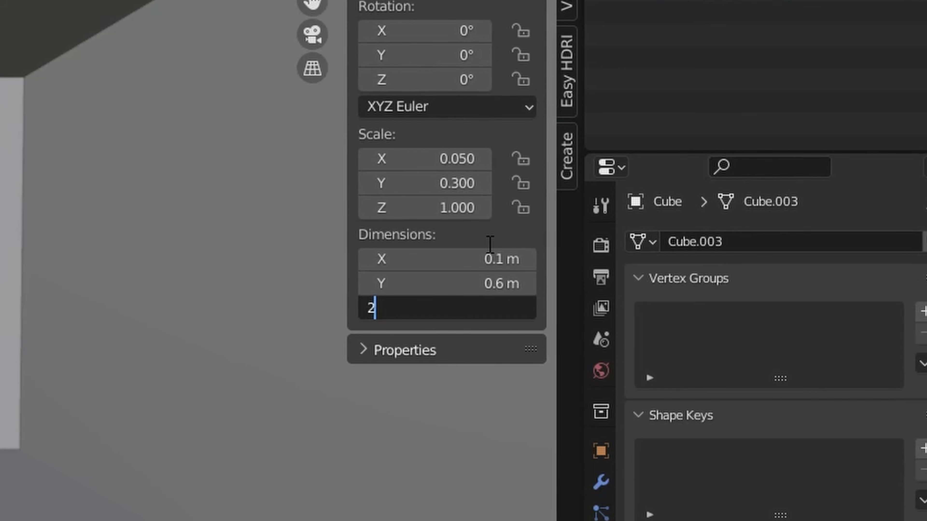
text(.3)
key(Return)
Step: Place the new cube against the hallway's side wall near the elevator, at X 1.81 m, Y -1.34 m and Z 1.16 m
mouse_move(434, 312)
middle_down()
mouse_move(456, 307)
mouse_move(435, 314)
middle_up()
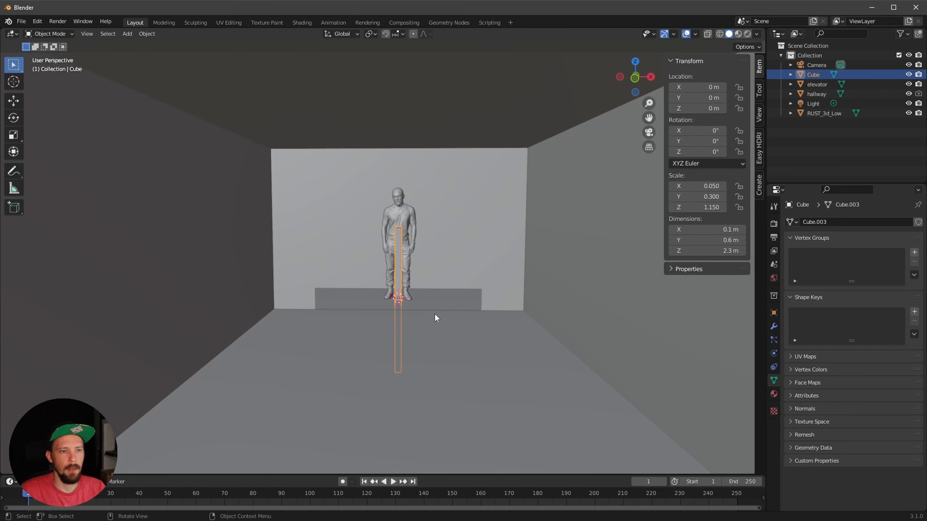
drag(693, 87, 801, 72)
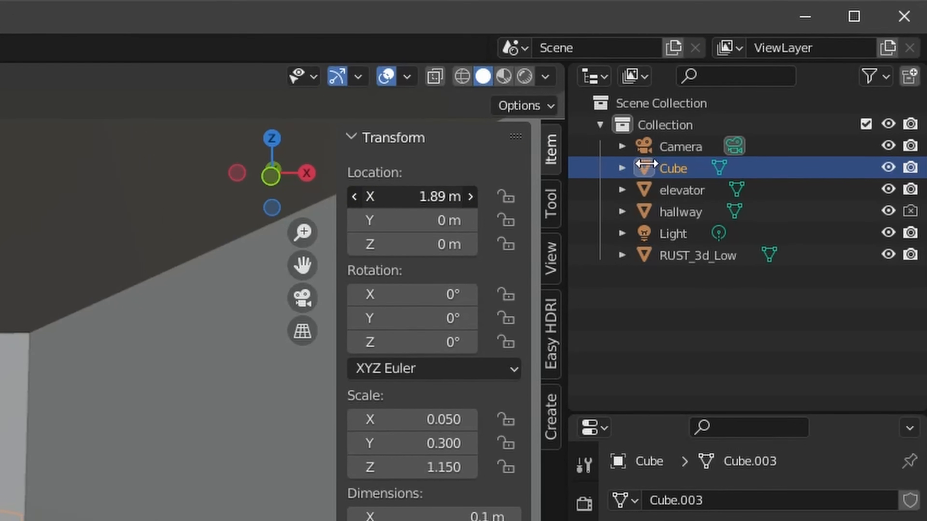
drag(646, 165, 643, 164)
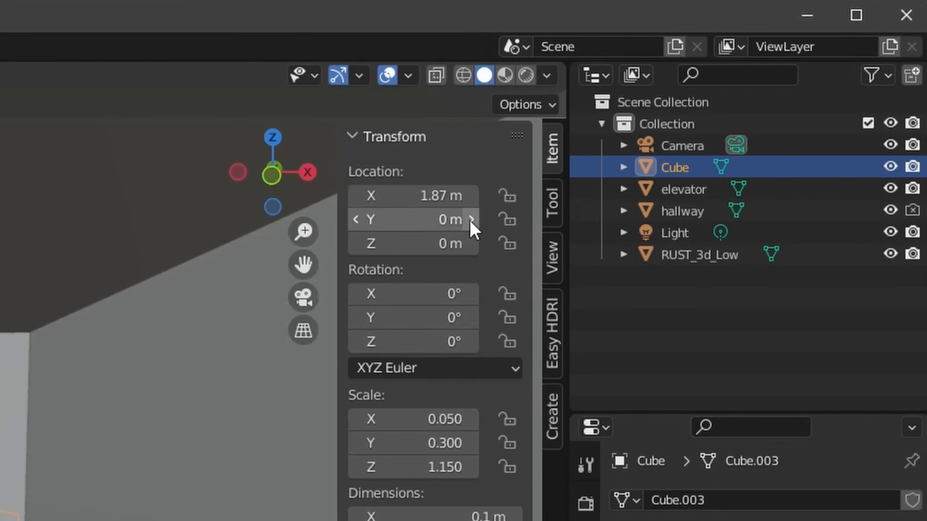
drag(692, 90, 767, 84)
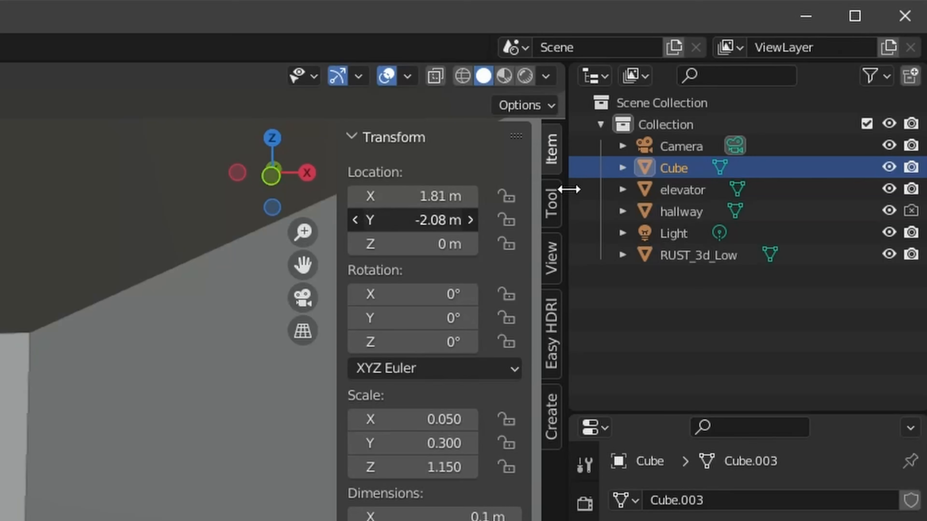
drag(569, 189, 573, 192)
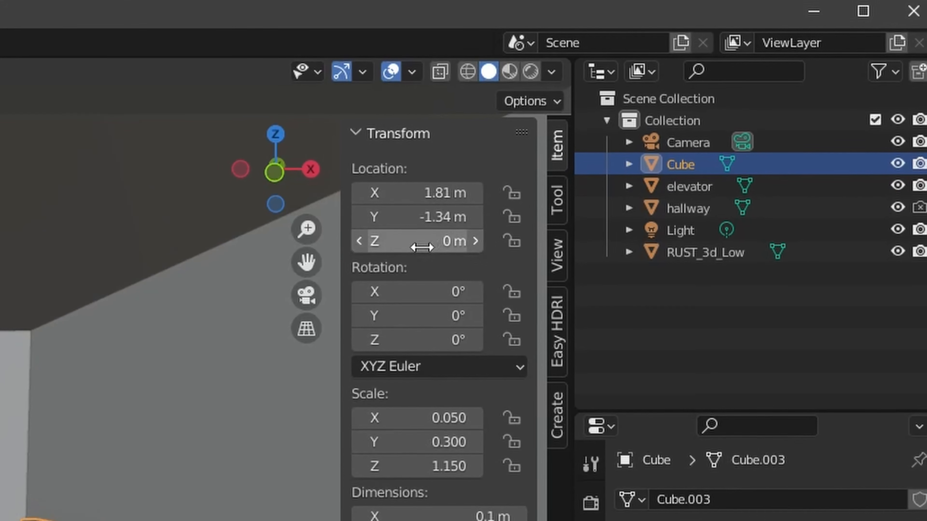
drag(421, 248, 567, 218)
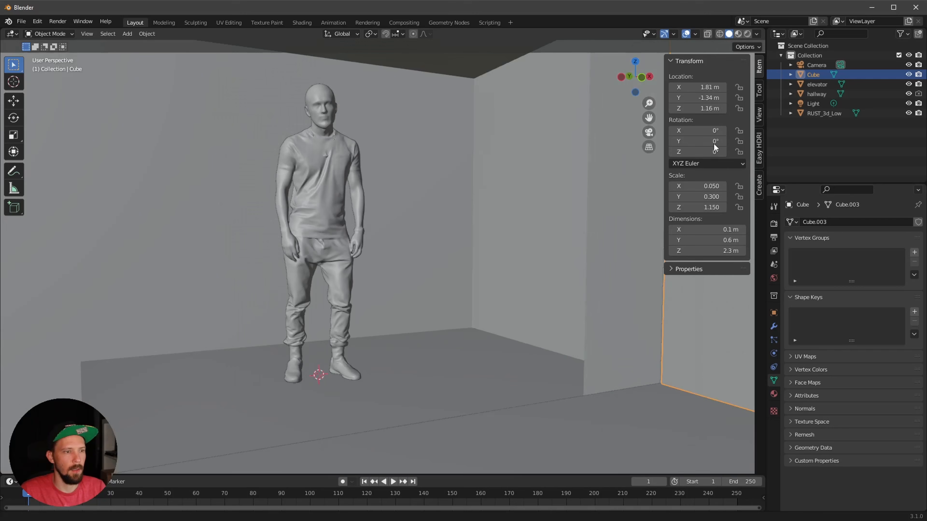
Step: Add a Bevel modifier to the wall panel cube and view its edges up close
scroll(620, 201, up, 4)
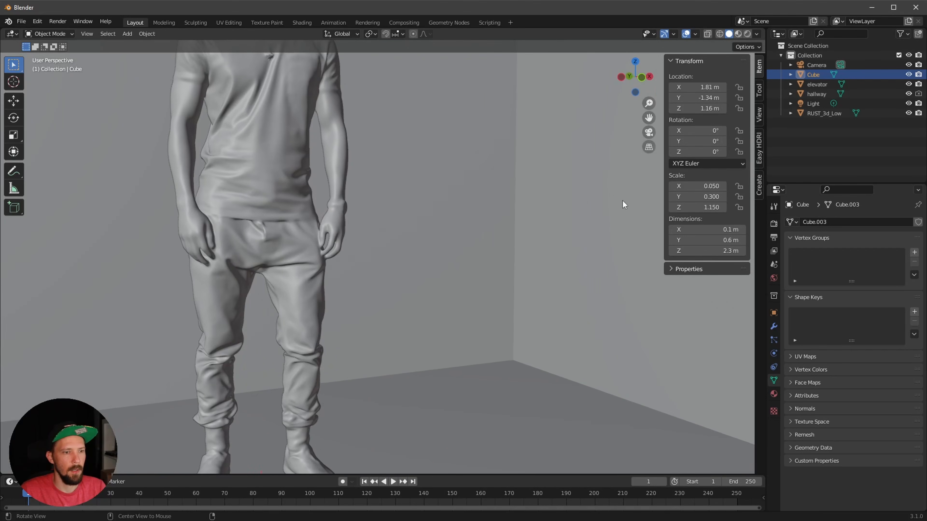
ctrl+middle_drag(621, 201, 529, 277)
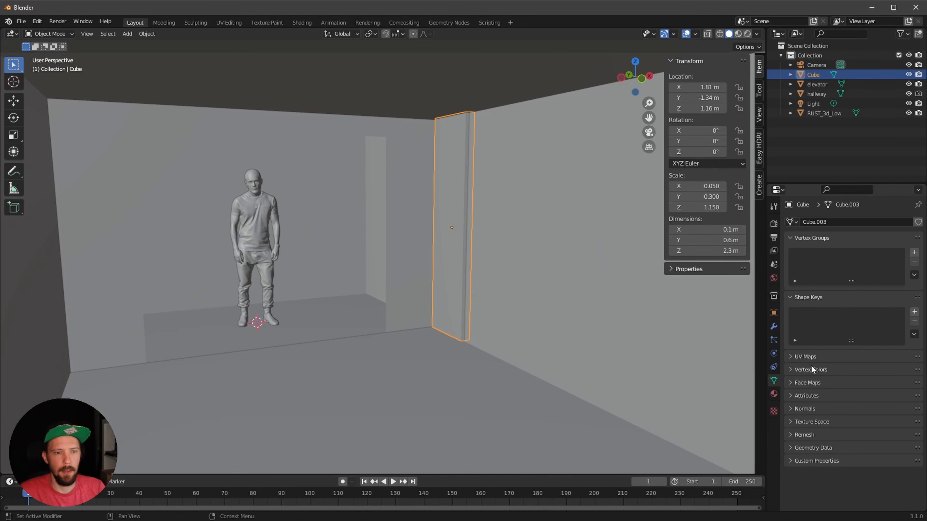
click(774, 326)
click(821, 221)
click(756, 263)
scroll(565, 260, up, 3)
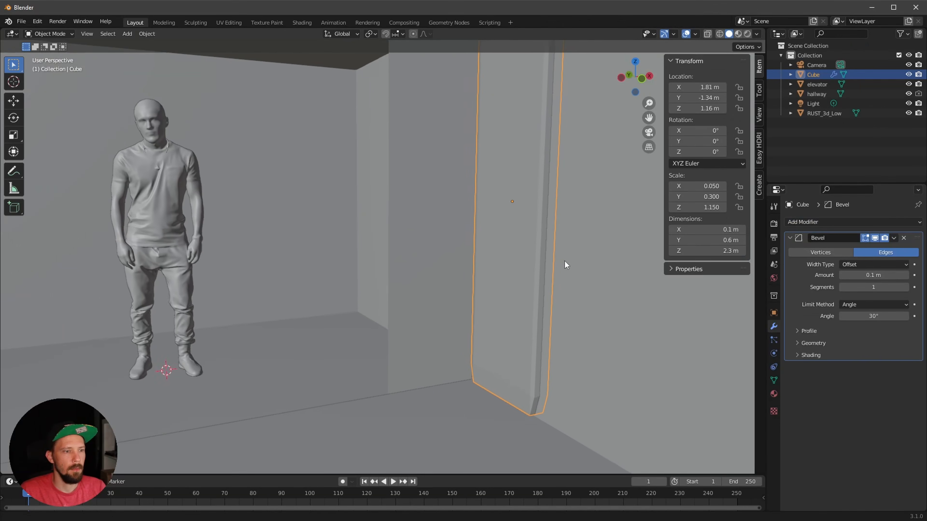
scroll(564, 260, up, 8)
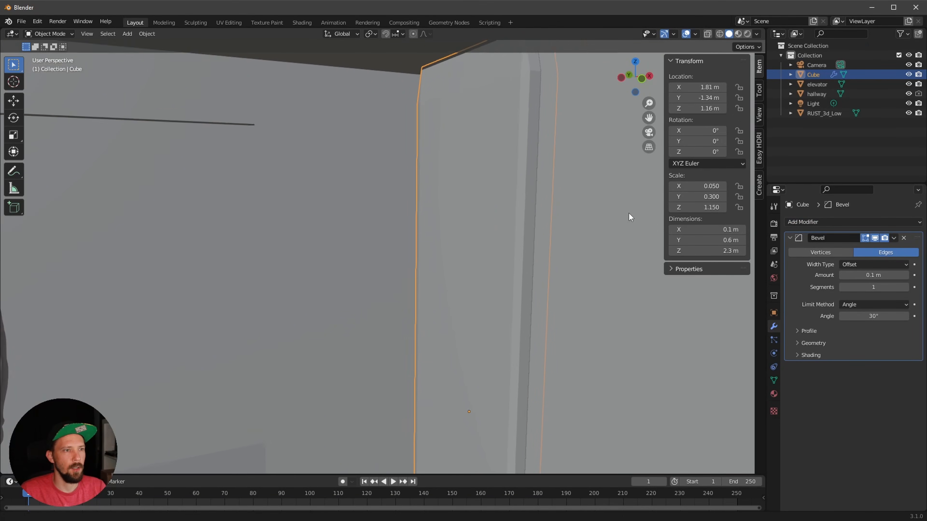
Step: Set the wall panel's Bevel amount to 0.01 m and check the finer edges
scroll(492, 325, down, 4)
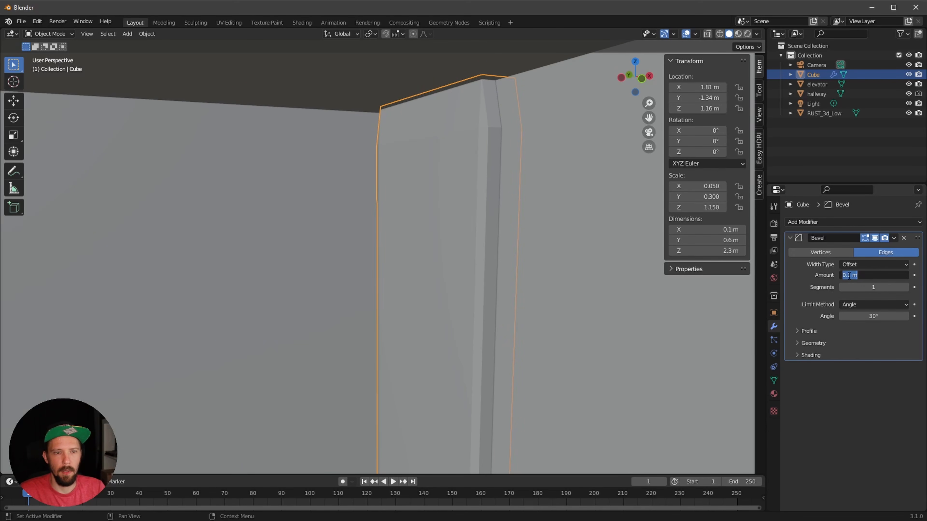
text(0)
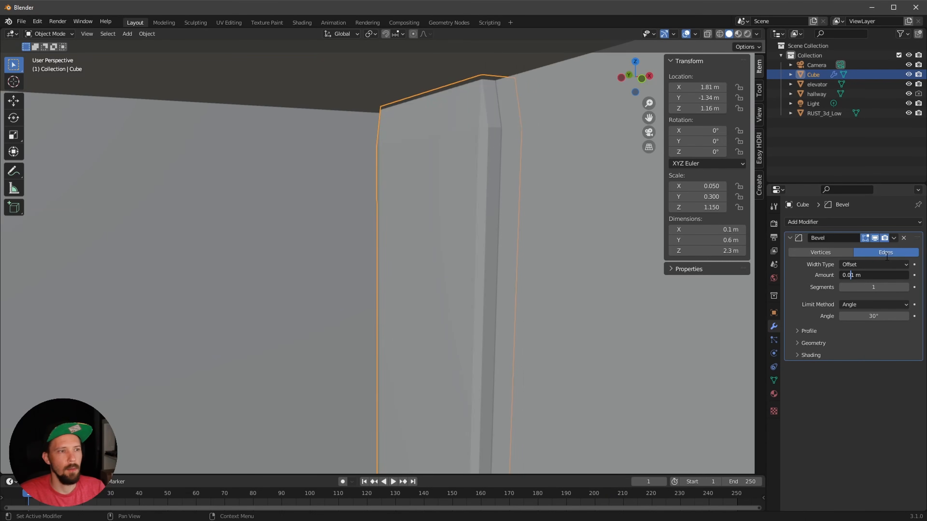
key(Return)
shift+middle_drag(488, 194, 714, 269)
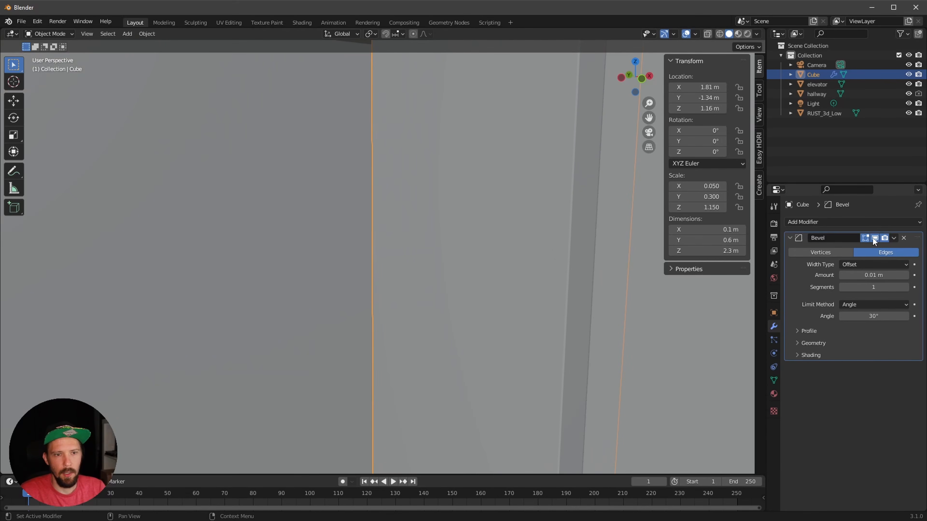
scroll(486, 367, down, 4)
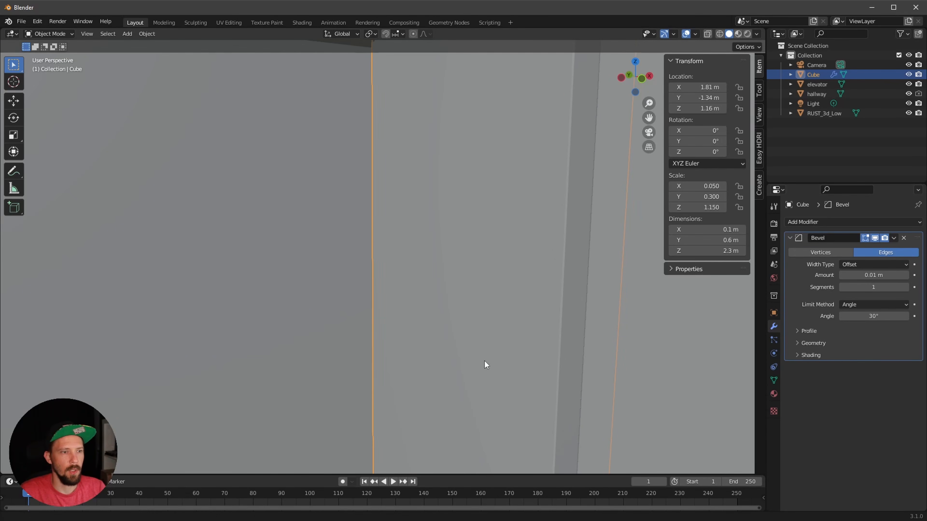
scroll(486, 335, down, 6)
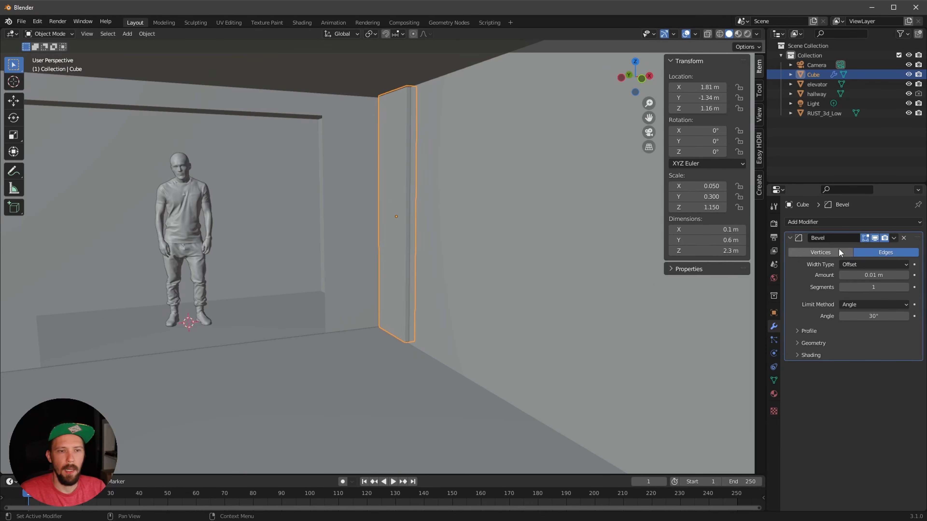
Step: Add an Array modifier to the wall panel with relative offset factors X 0 and Y -1.05
click(827, 220)
click(759, 245)
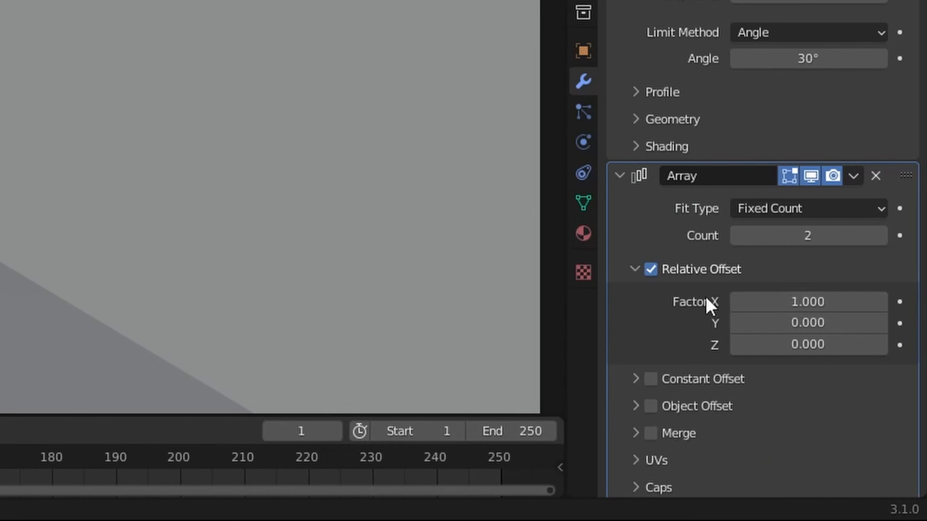
click(867, 424)
text(0)
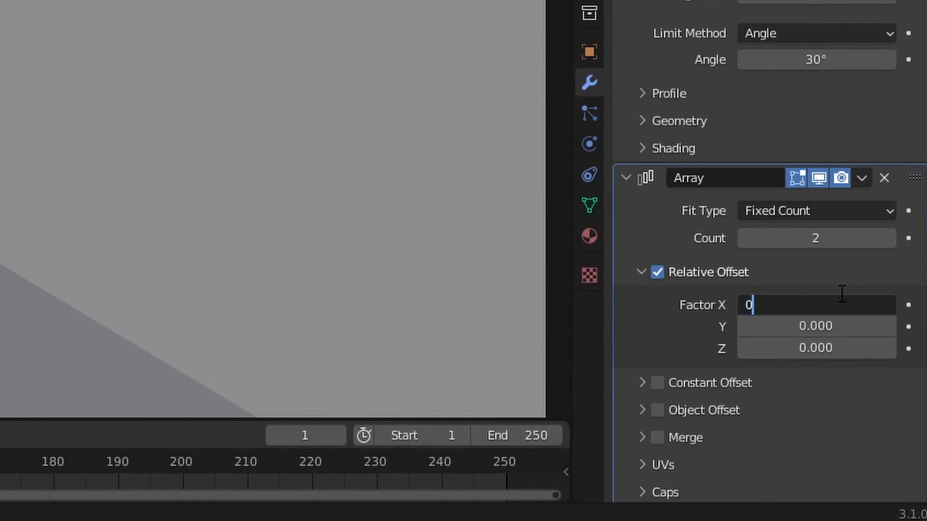
key(Tab)
text(-1.054)
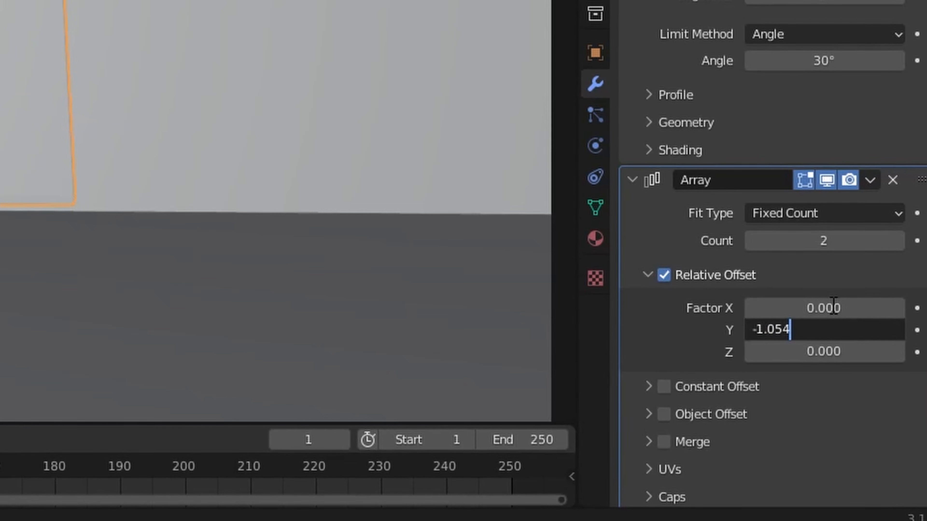
key(BackSpace)
key(Return)
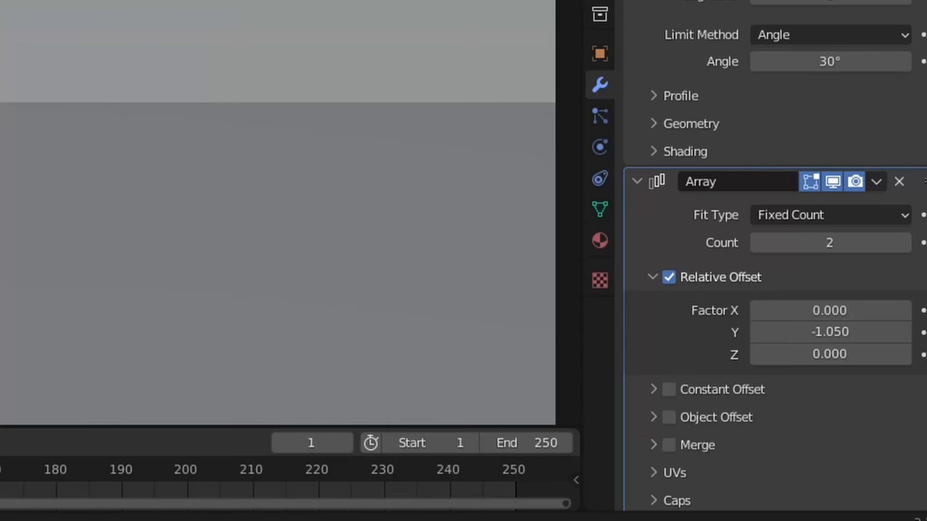
Step: Look through the camera and set the wall panel's Array count to 16 so the panels line the hallway wall
middle_drag(463, 325, 406, 315)
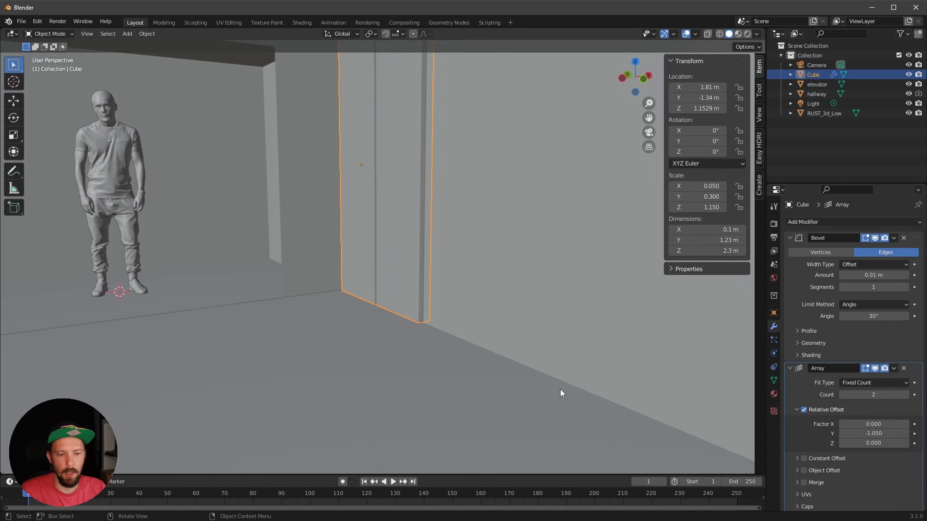
key(KP_0)
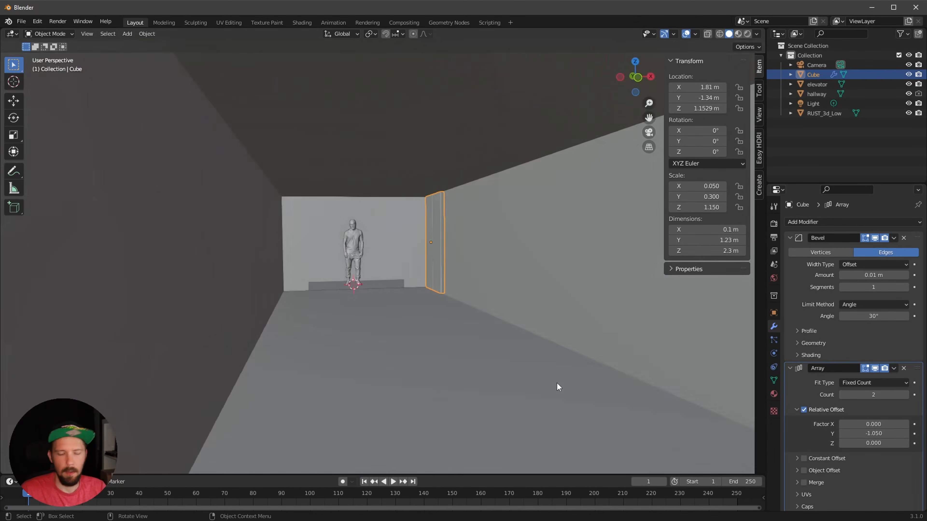
scroll(636, 327, down, 5)
drag(871, 395, 878, 394)
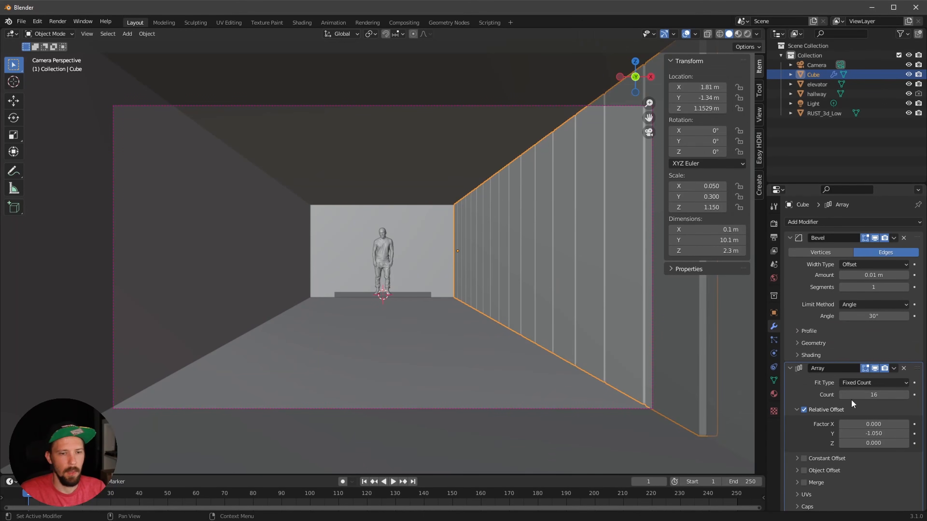
click(737, 396)
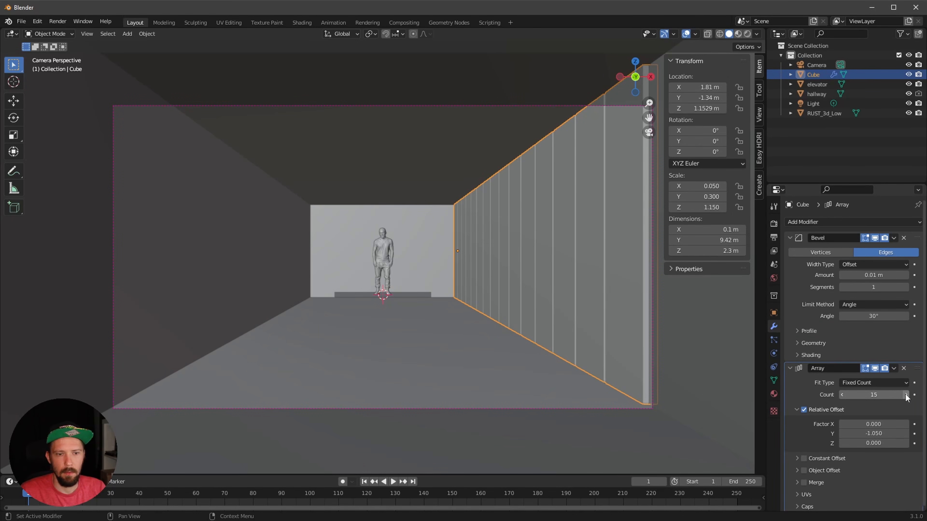
Step: Rename the arrayed cube to panels_right
double_click(813, 74)
text(panels)
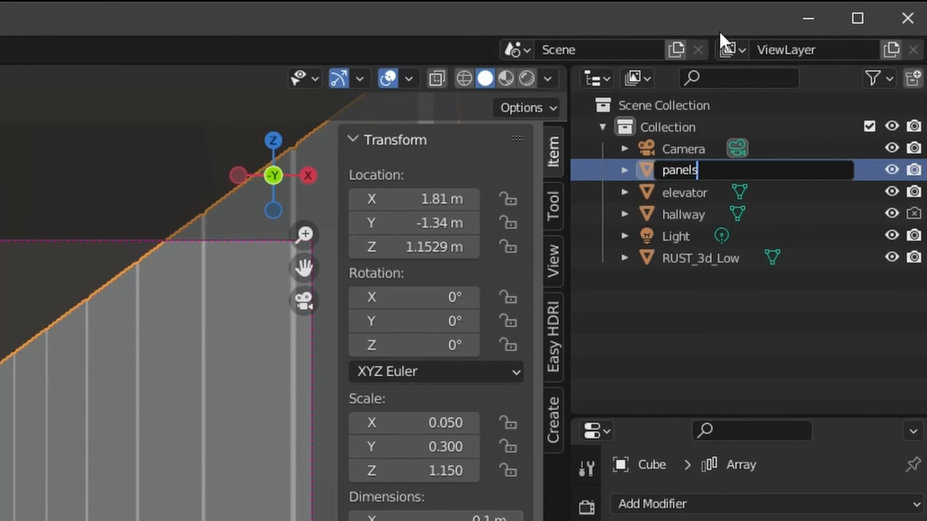
text(_right)
key(Return)
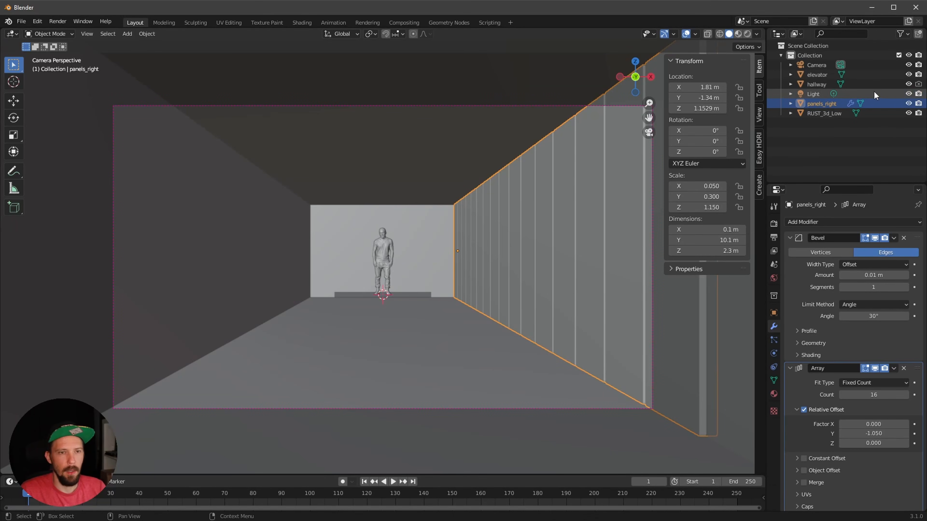
Step: Duplicate panels_right in place and rename the copy to panels_left
key(shift+d)
right_click(629, 229)
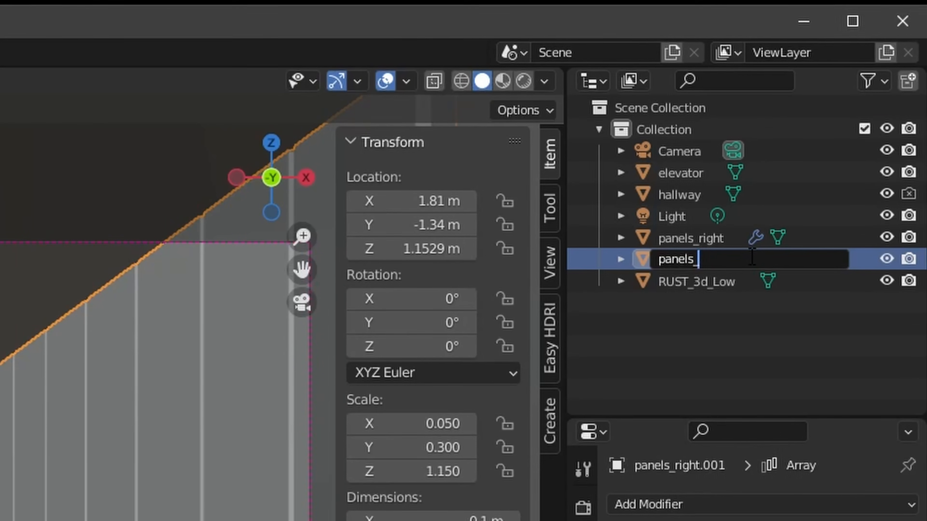
text(l)
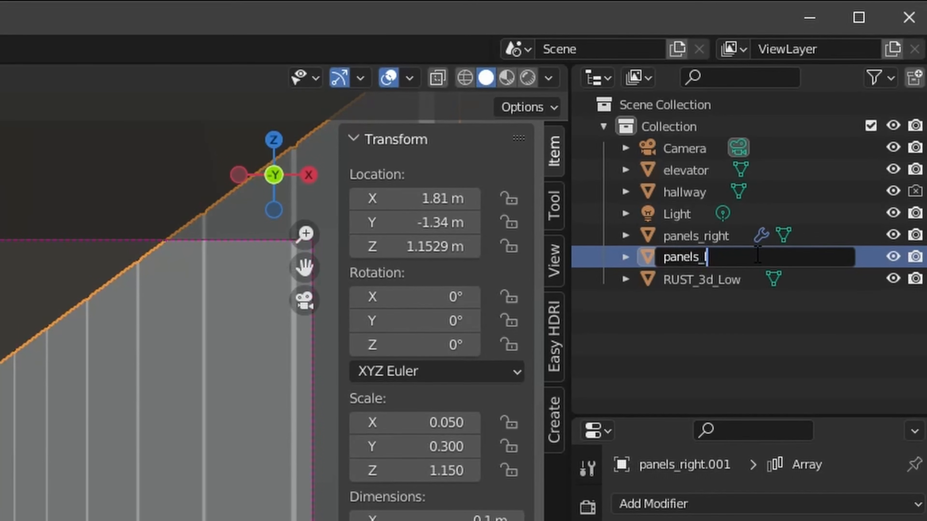
text(eft)
key(Return)
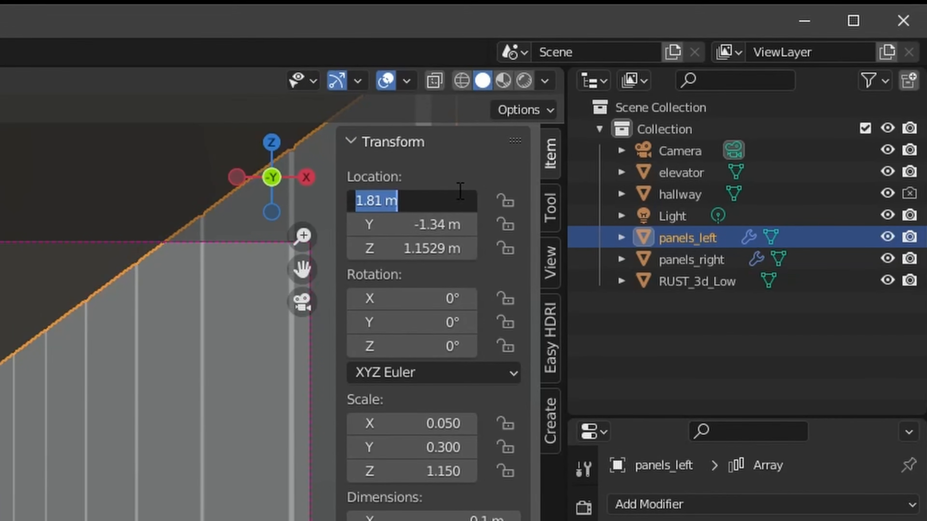
Step: Move panels_left to the opposite hallway wall by setting its X location to -1.81 m
key(Home)
text(-)
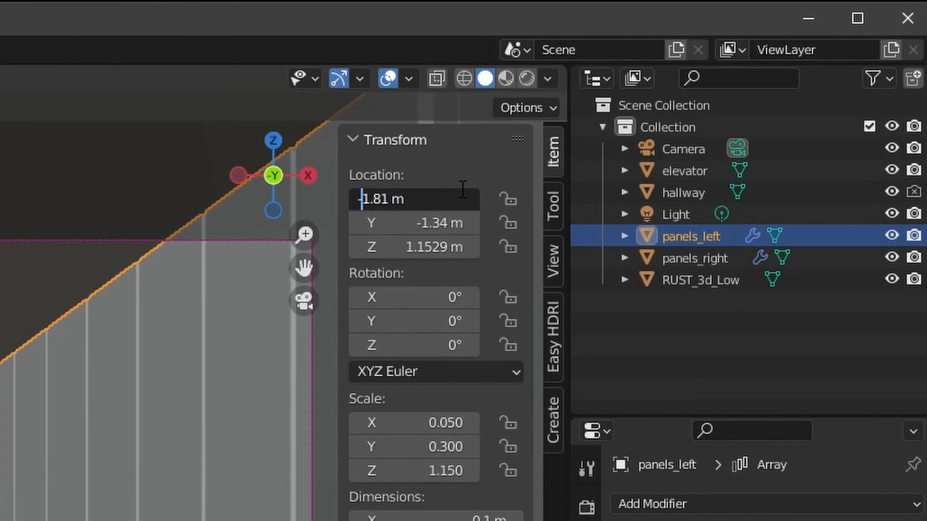
key(Return)
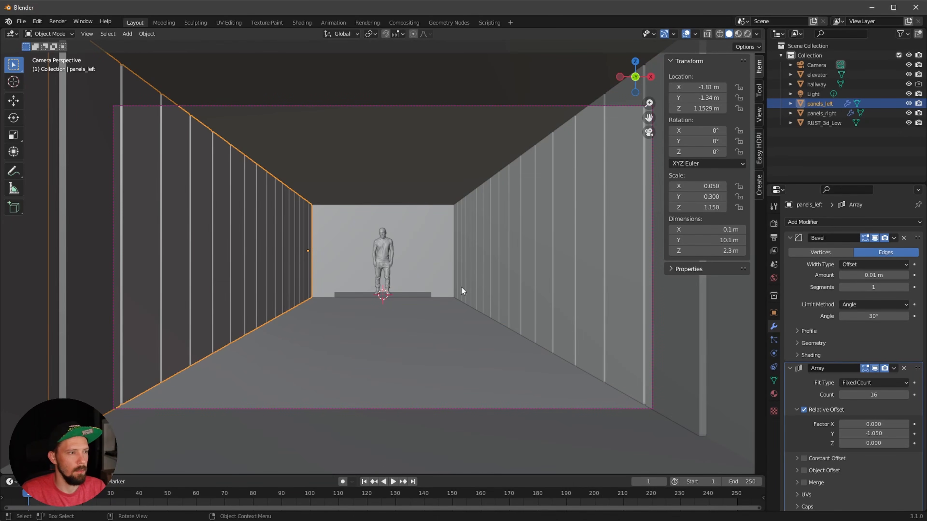
Step: Duplicate panels_right in place again and rename the copy to panels_ceiling
click(547, 310)
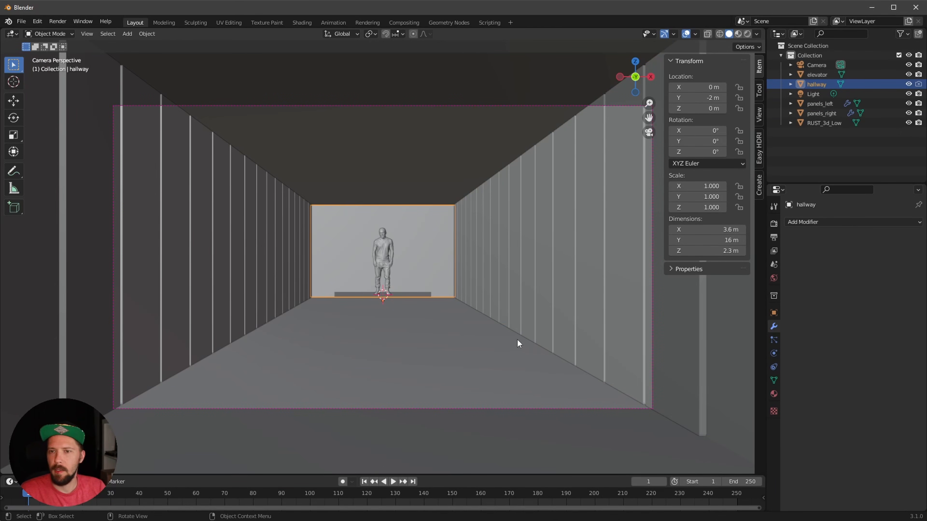
click(530, 288)
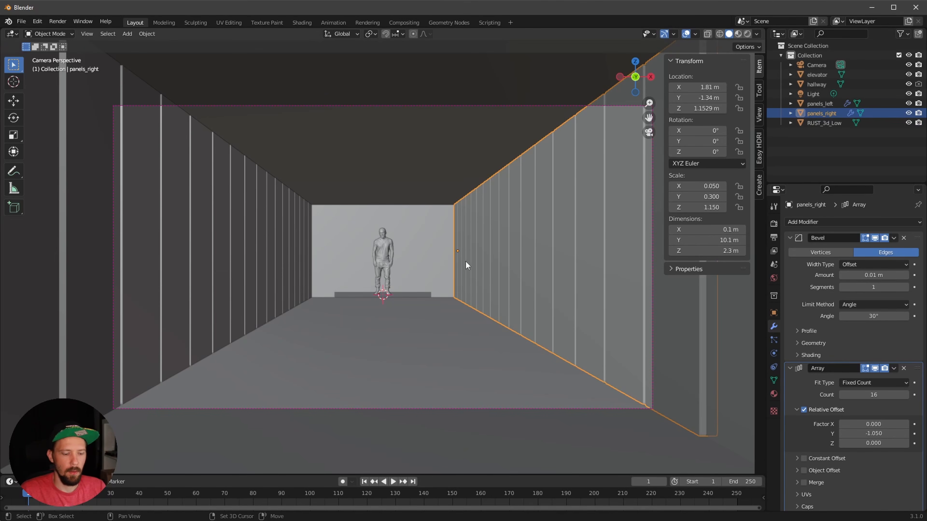
key(shift+d)
right_click(546, 242)
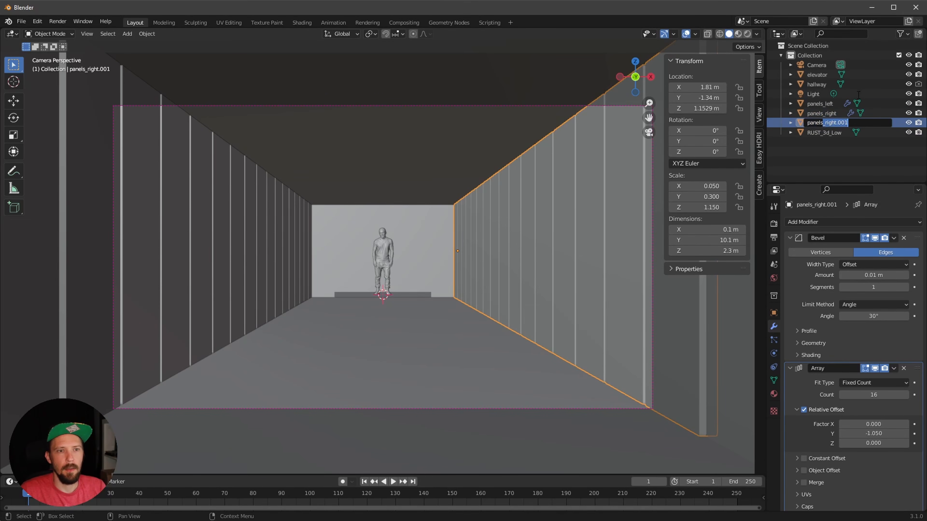
text(ceiling)
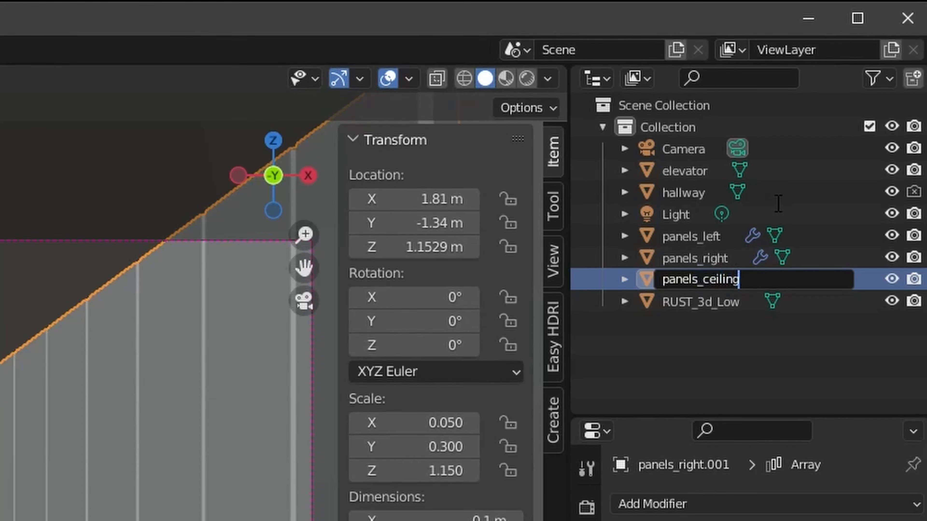
key(Return)
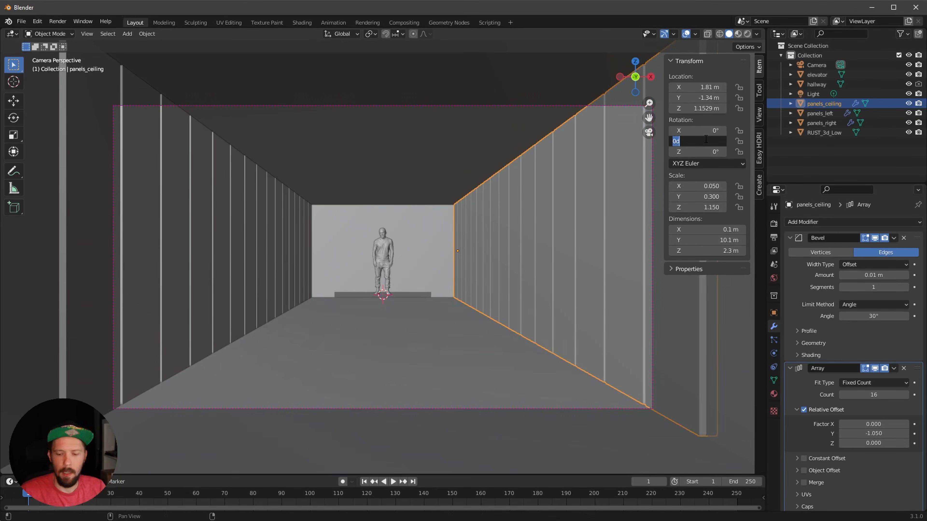
Step: Set panels_ceiling's Y rotation to 90° and its X location to 0 m
text(90)
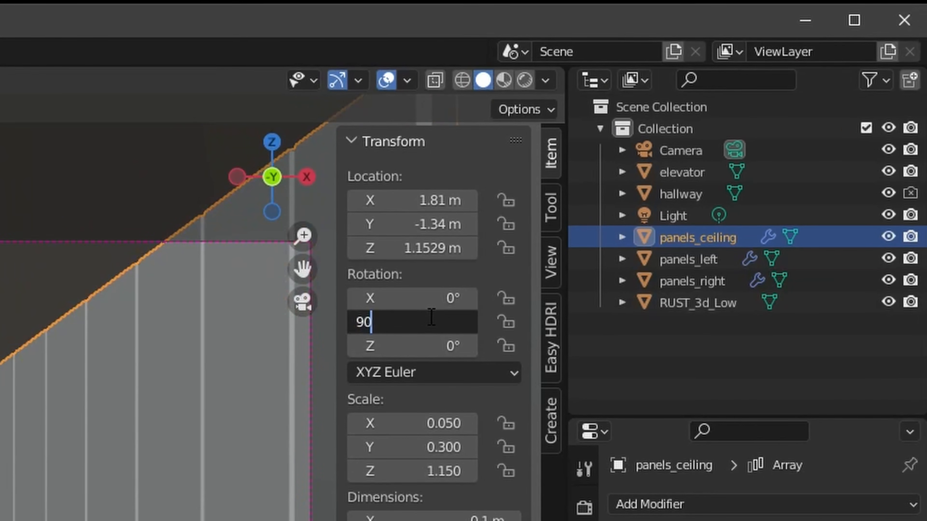
key(Return)
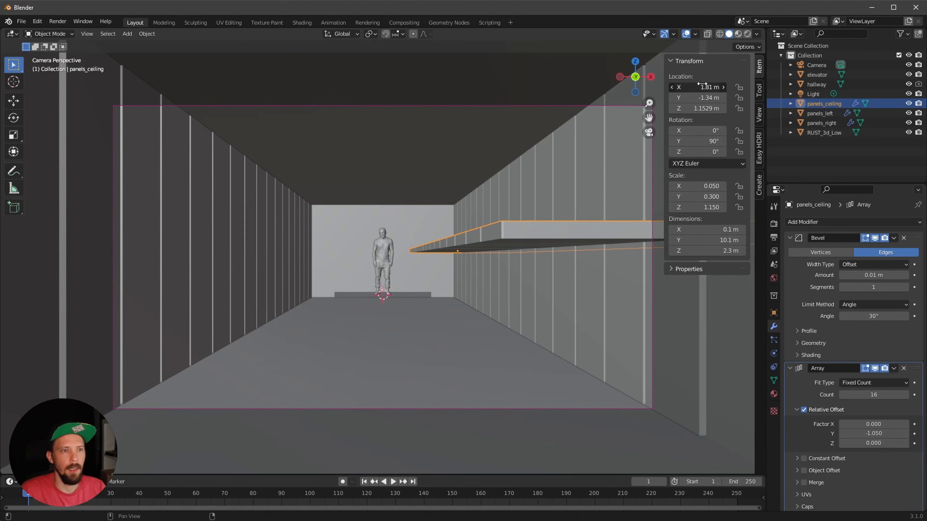
click(703, 87)
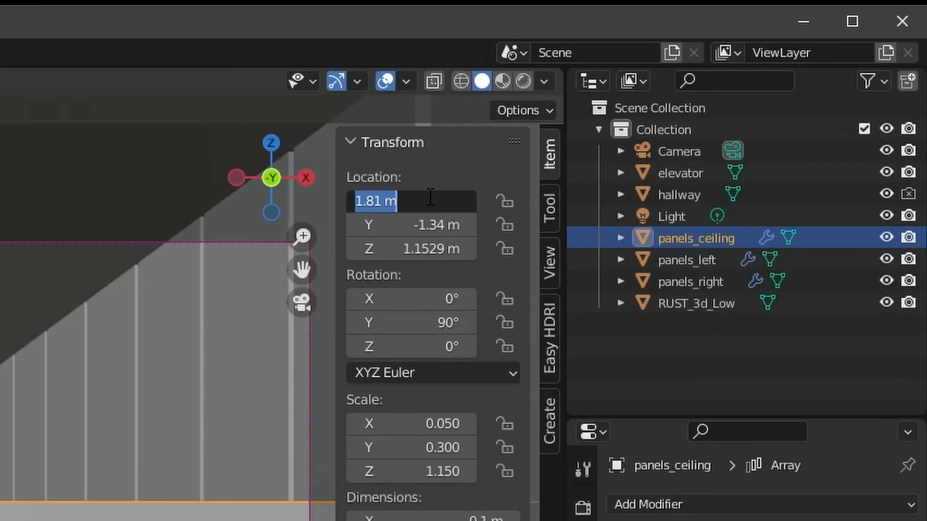
text(0)
key(Return)
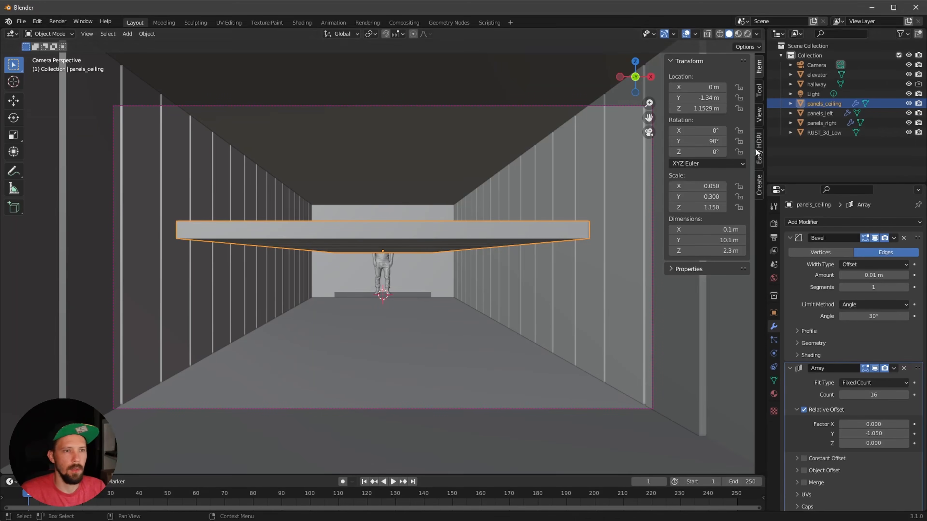
Step: Raise panels_ceiling to Z 2.3129 m and set its Z dimension to 3.7 m so it spans the hallway
drag(703, 108, 766, 92)
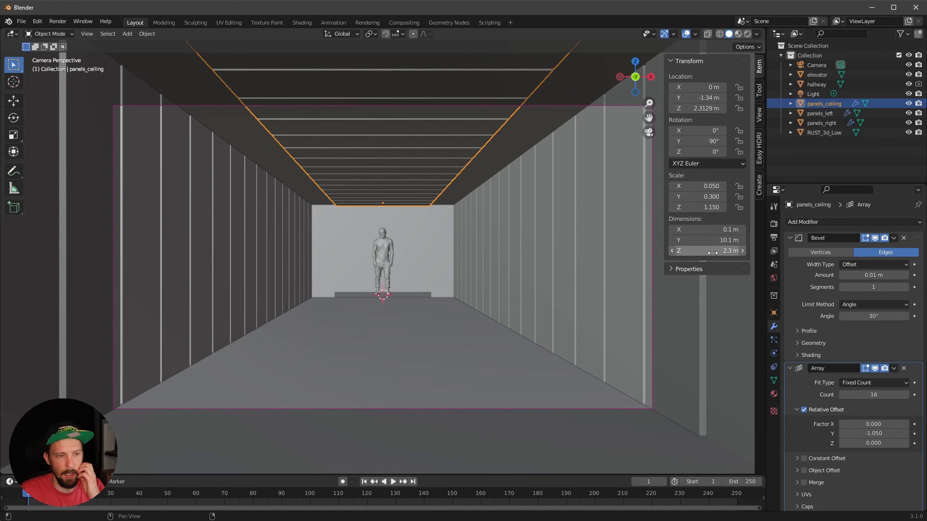
drag(712, 253, 723, 250)
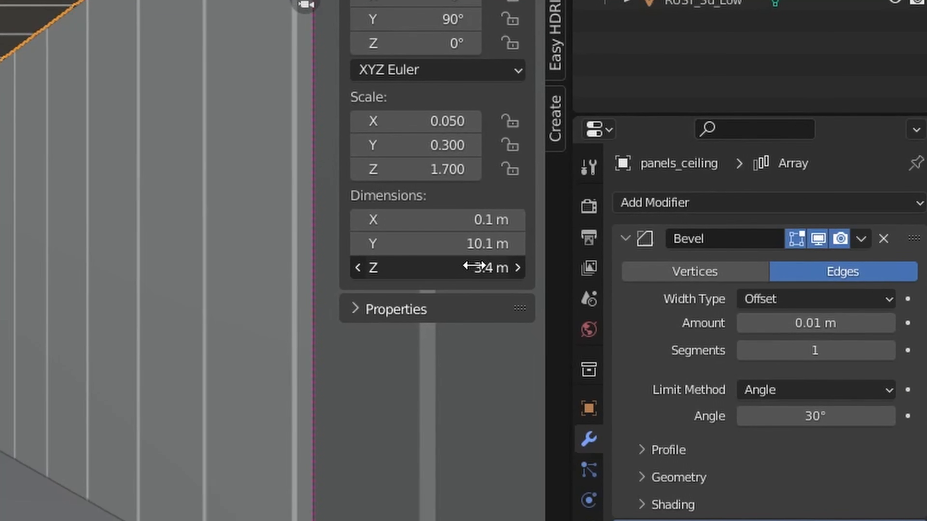
drag(474, 266, 485, 267)
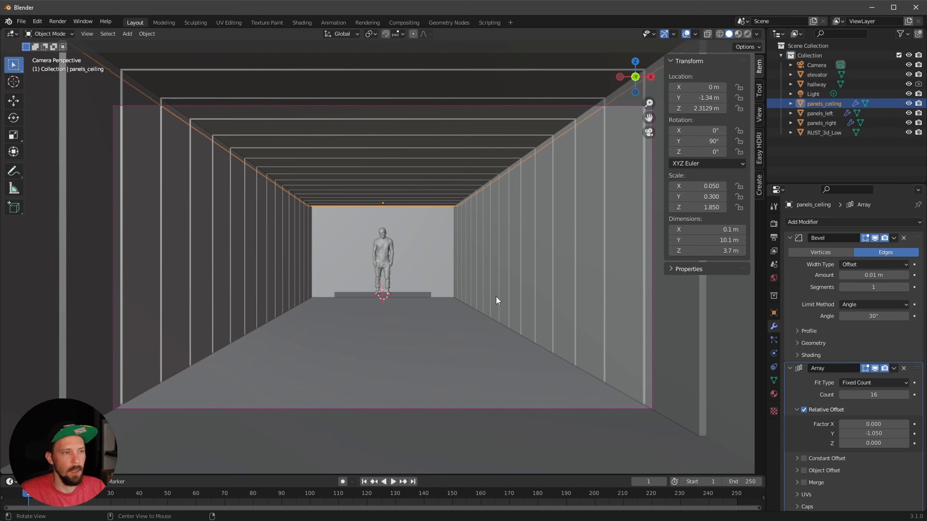
Step: Set panels_ceiling's Array relative offset Y factor to -1.2 and return to the camera view
middle_drag(496, 300, 457, 321)
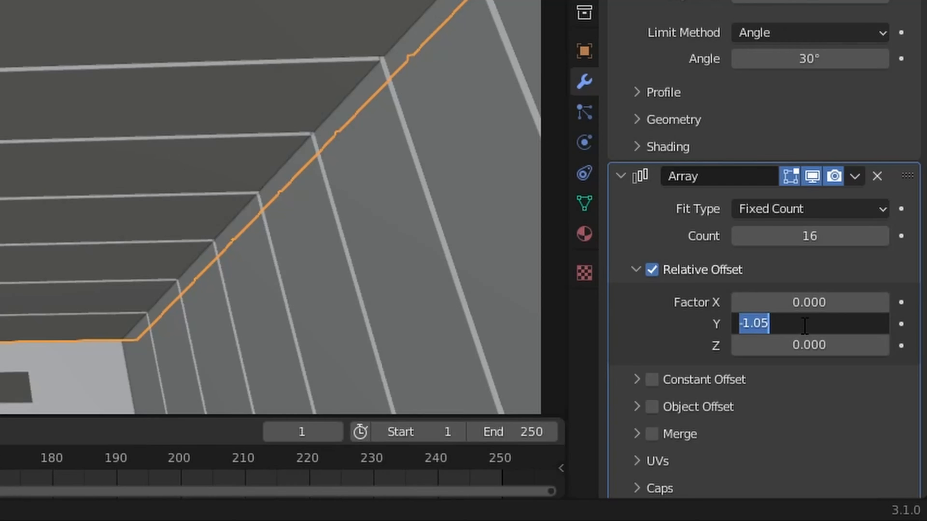
text(-1.2)
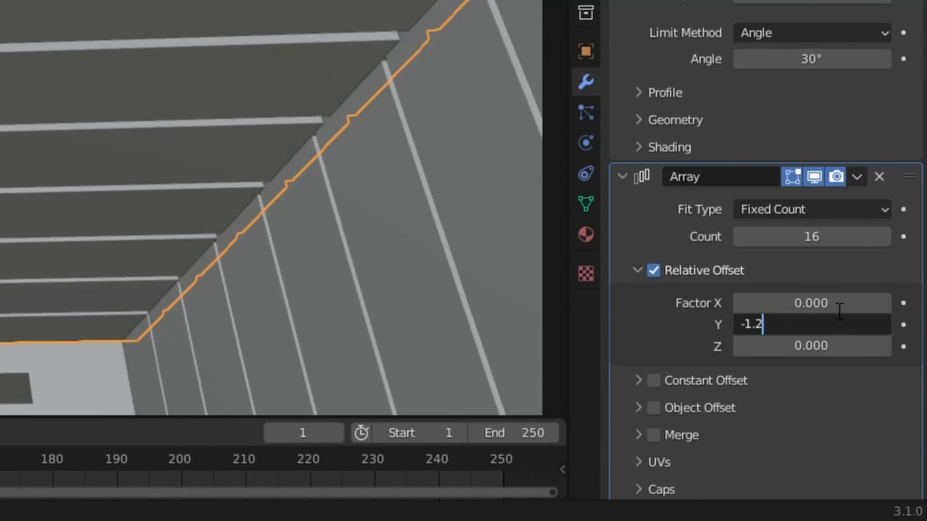
key(Return)
key(KP_0)
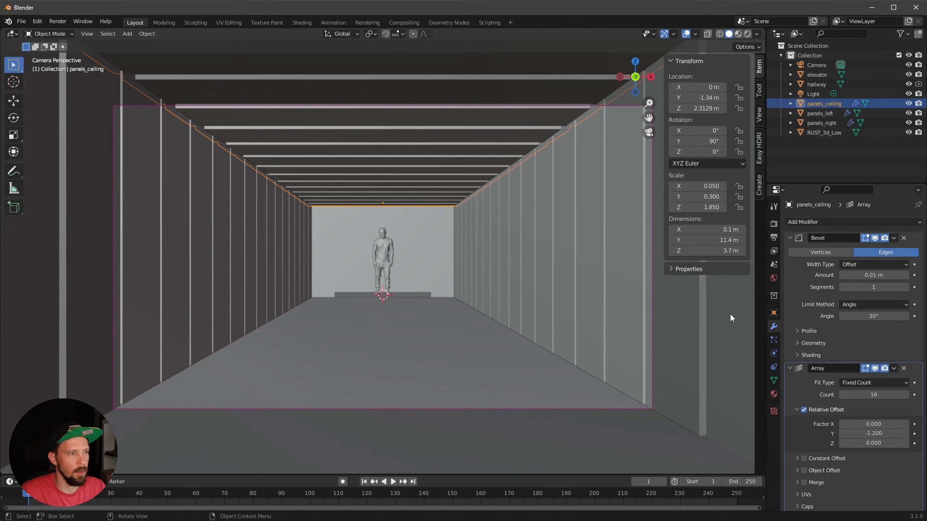
Step: Select panels_right, hide the viewport overlays and switch to the Shading workspace
click(536, 324)
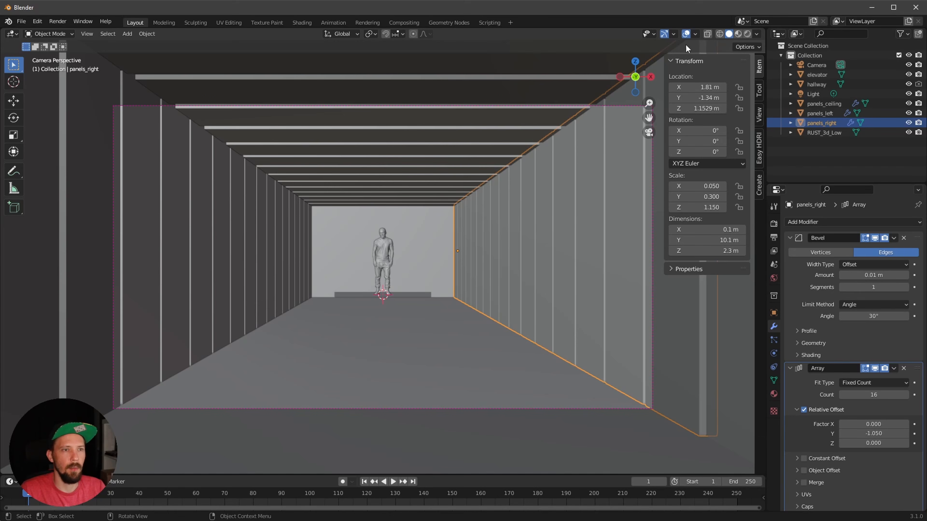
click(685, 34)
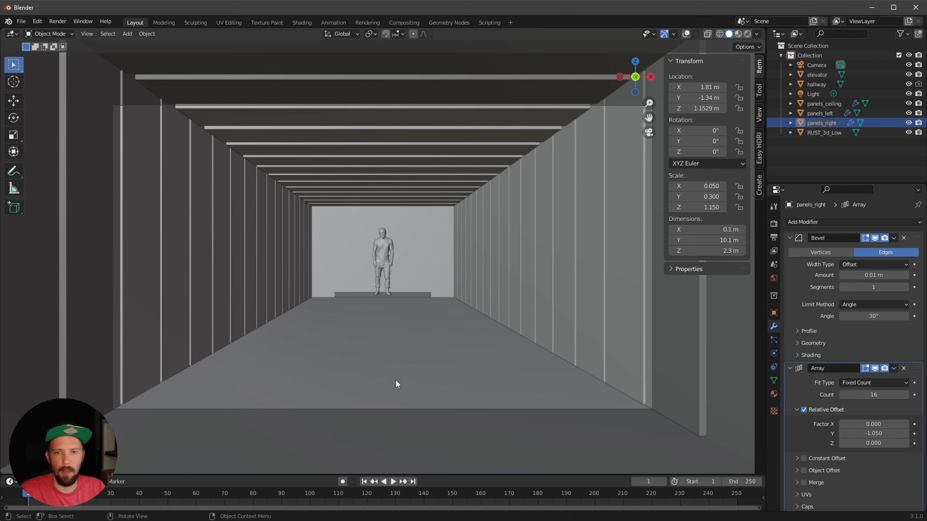
click(299, 22)
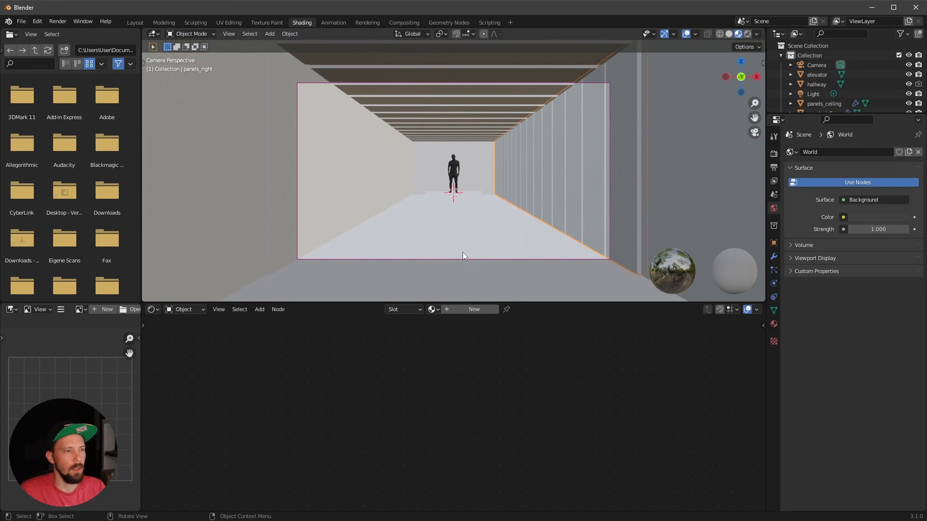
Step: Save the project as rectord_A_01.blend and set the viewport to Rendered shading
key(ctrl+s)
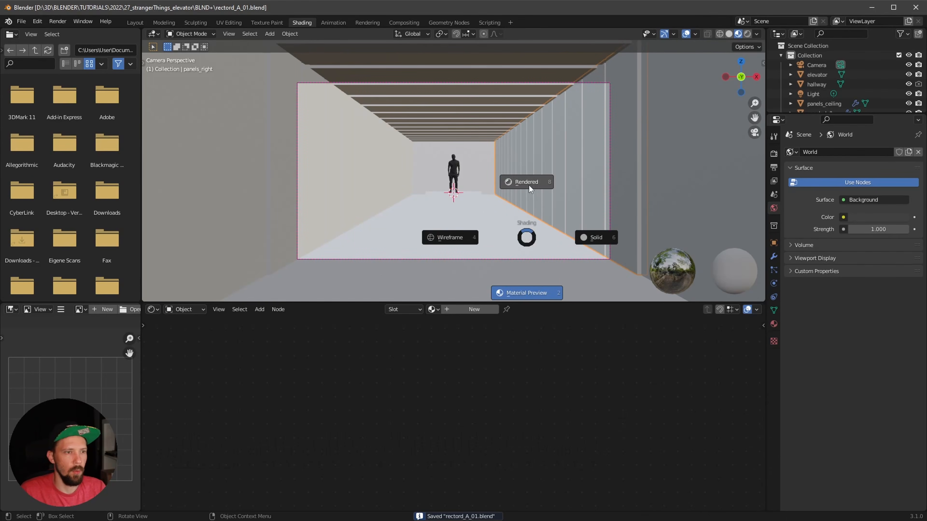
click(528, 183)
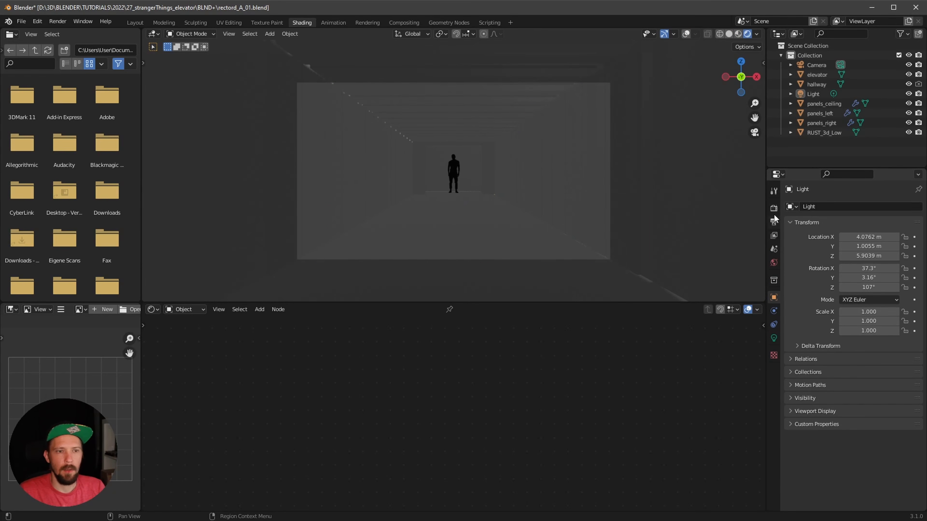
Step: Enable Ambient Occlusion, Bloom and Screen Space Reflections in the Eevee render settings
click(773, 210)
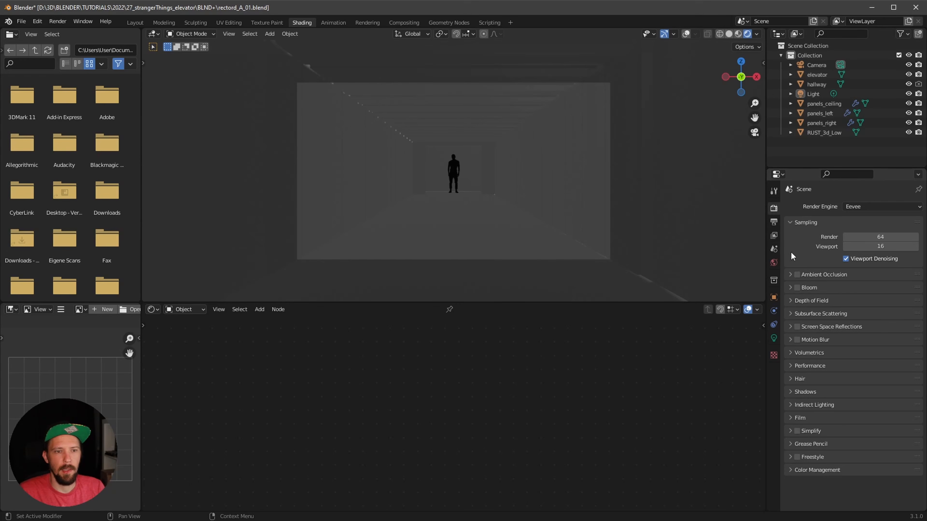
click(797, 274)
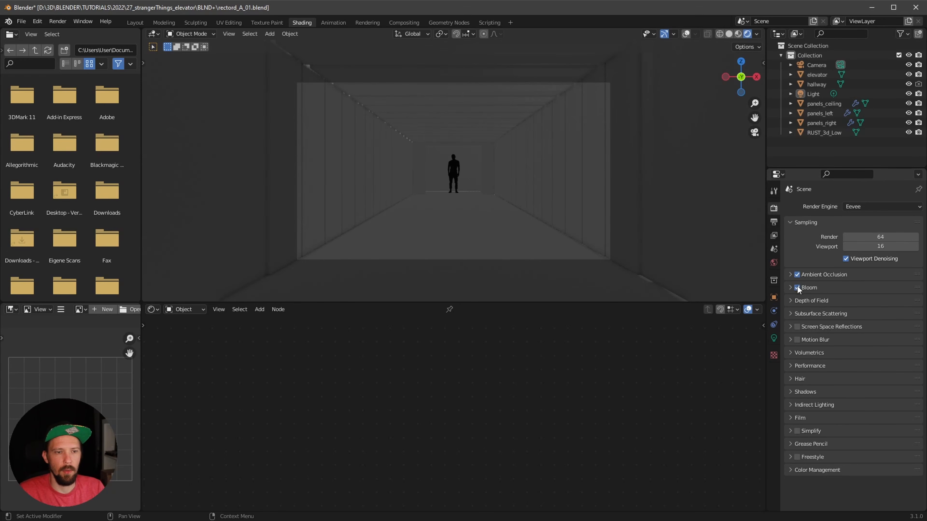
click(797, 288)
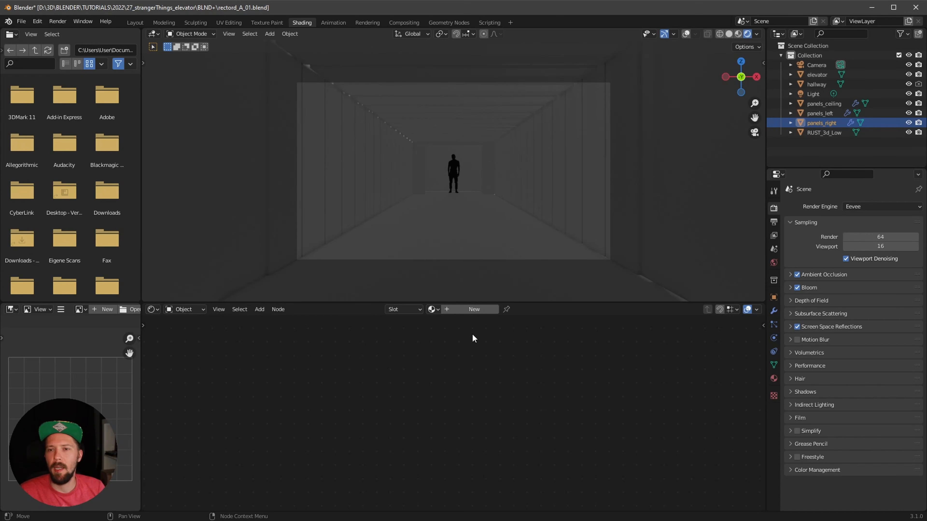
Step: Create a new material on panels_right and name it M_hallway
click(473, 308)
click(448, 308)
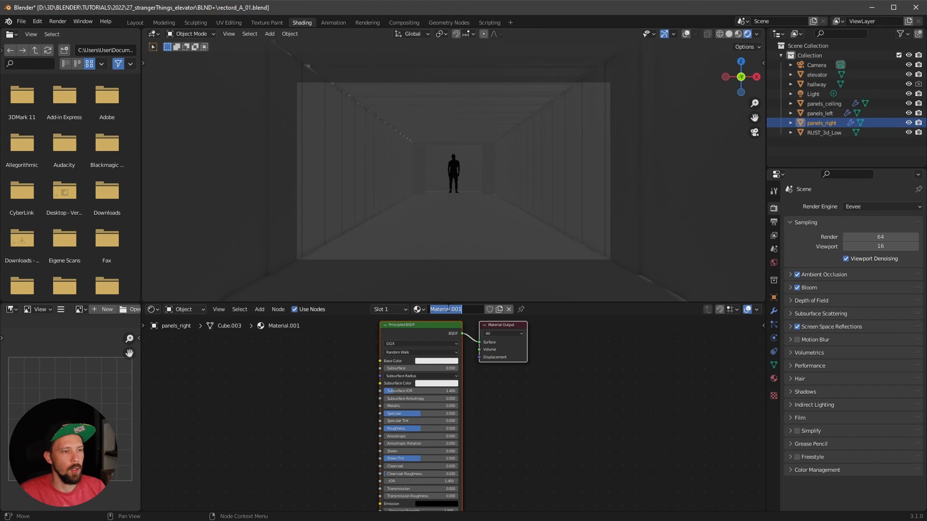
text(M)
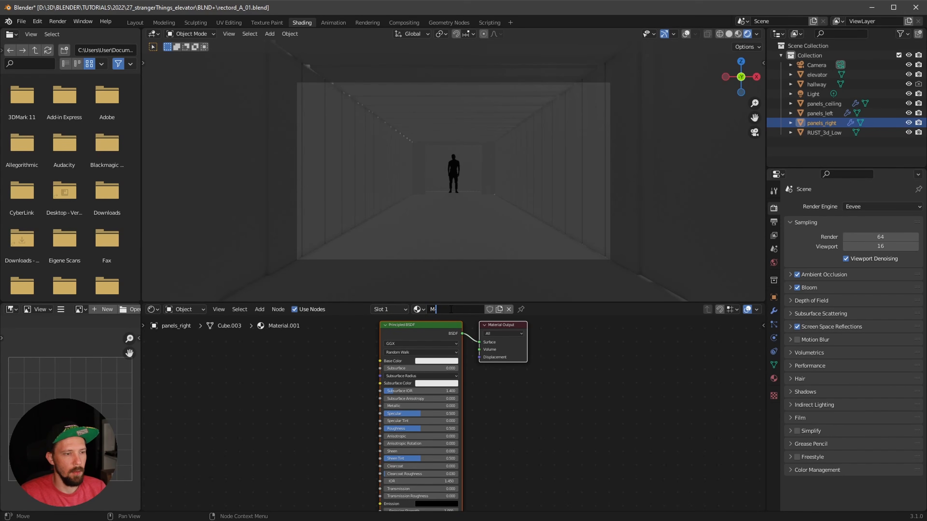
text(_hallway)
key(Return)
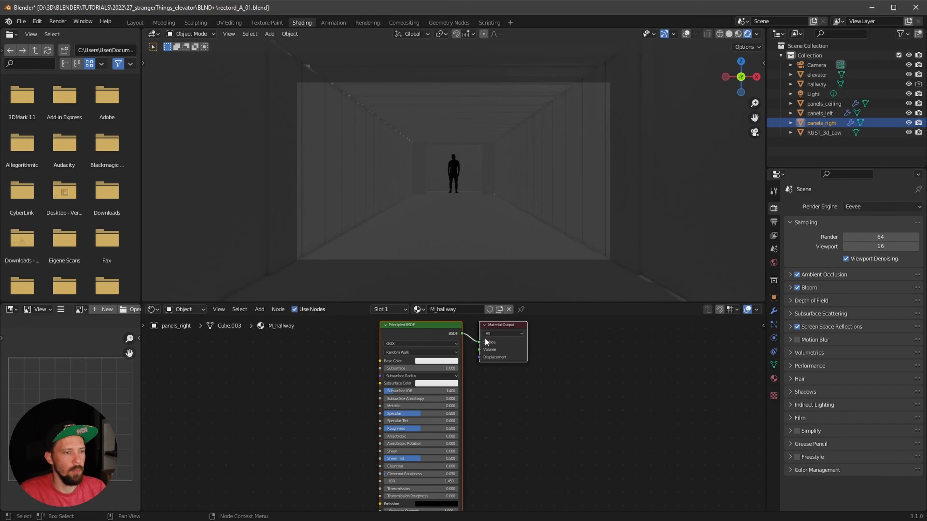
Step: Darken the Base Color of M_hallway's Principled BSDF to a dark grey
click(436, 360)
drag(474, 268, 475, 298)
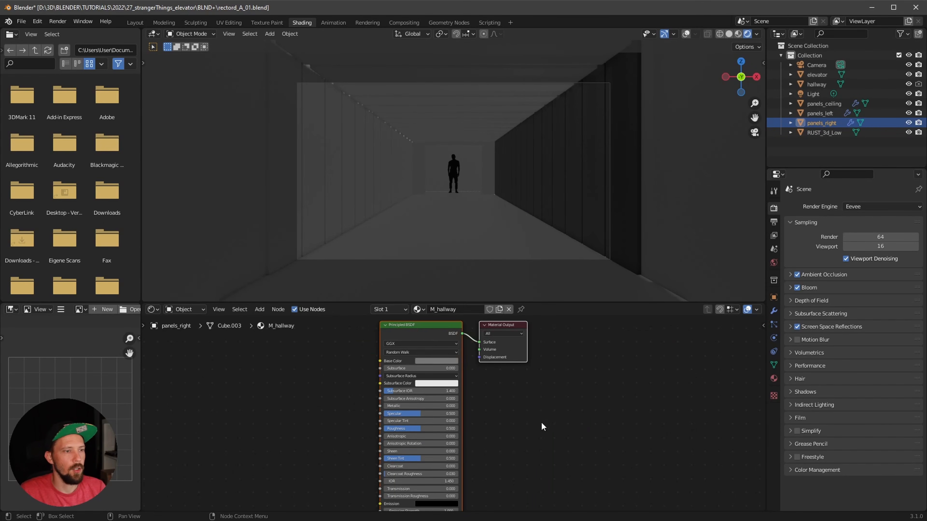
click(436, 360)
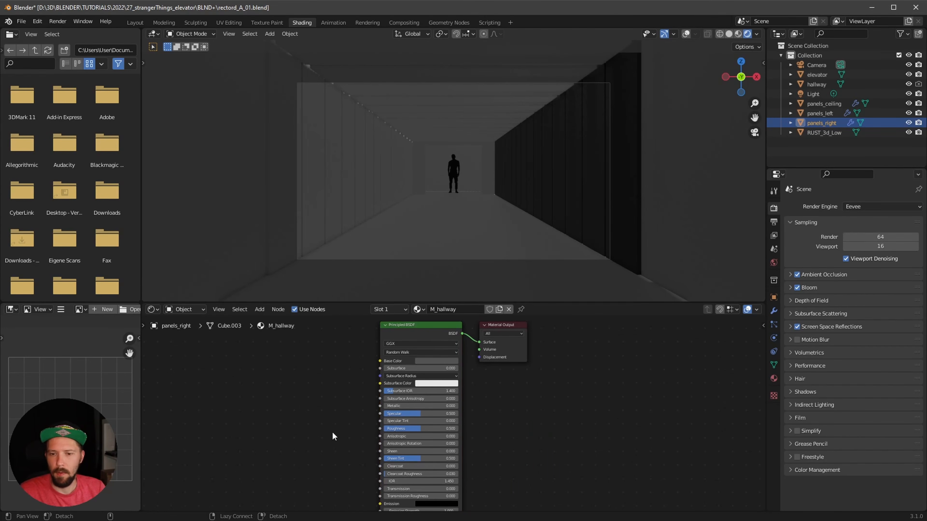
Step: Add a Noise Texture node to M_hallway with Texture Coordinate and Mapping nodes feeding its Vector input
ctrl+scroll(333, 437, left, 5)
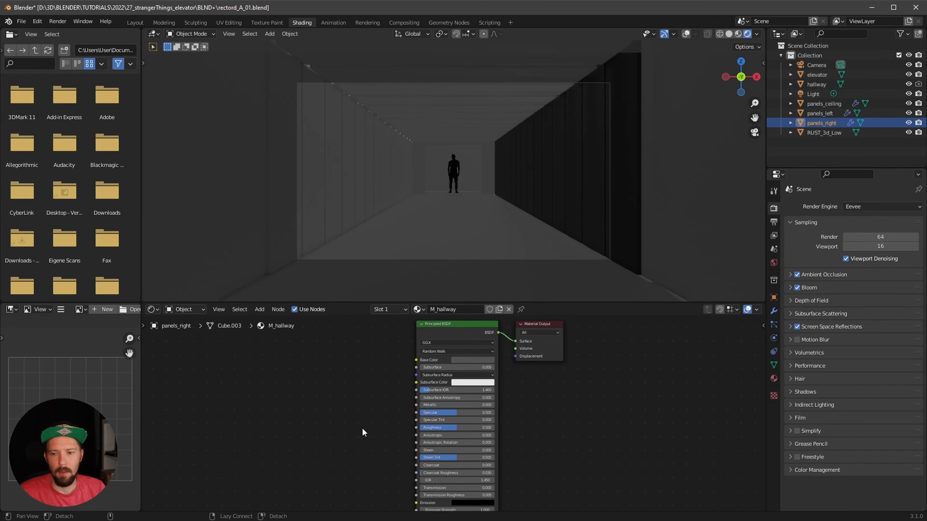
key(shift+a)
text(s)
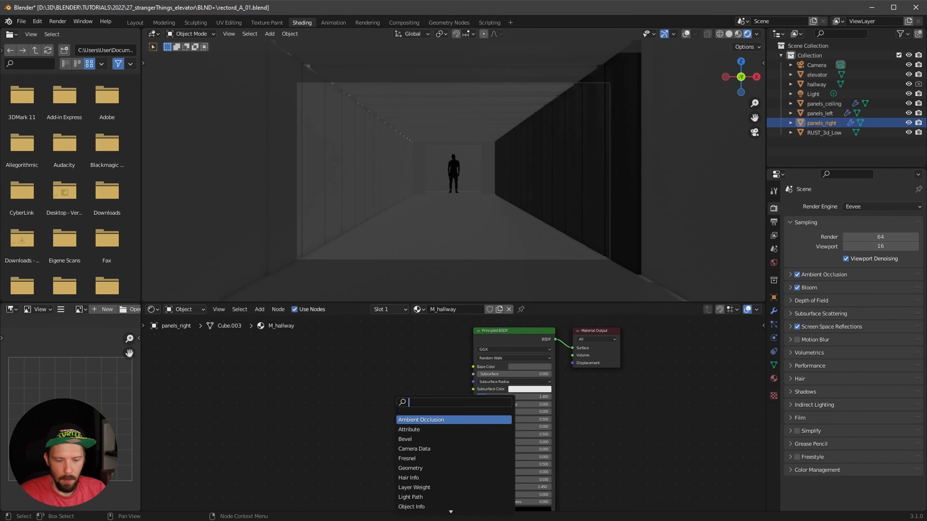
text(n)
key(BackSpace)
text(noise)
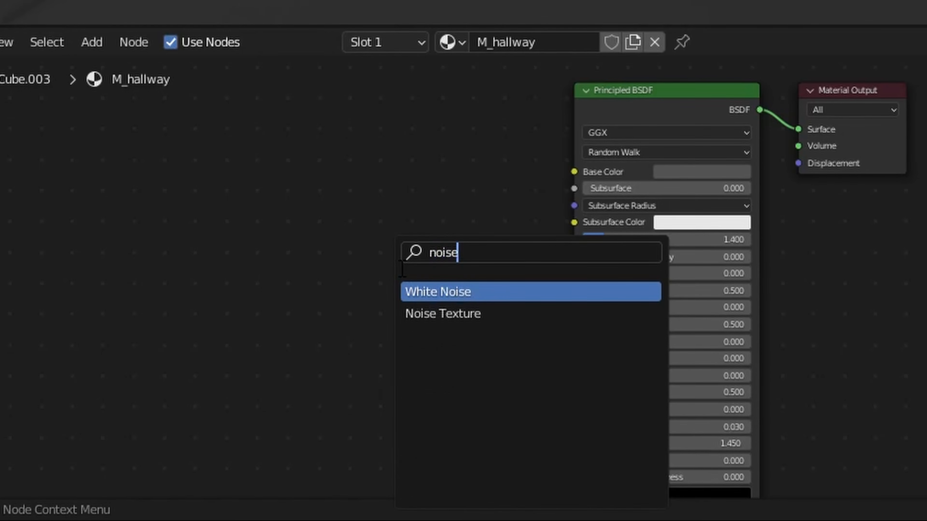
click(599, 314)
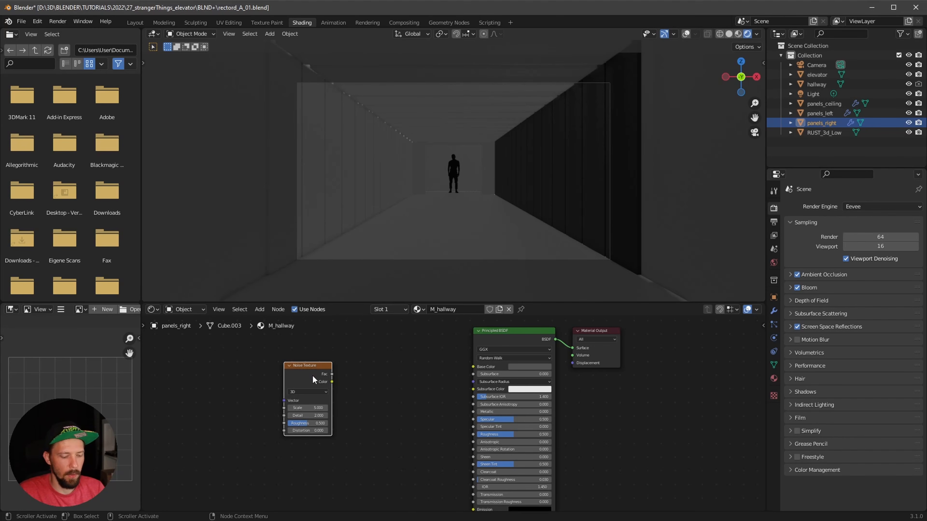
key(ctrl+t)
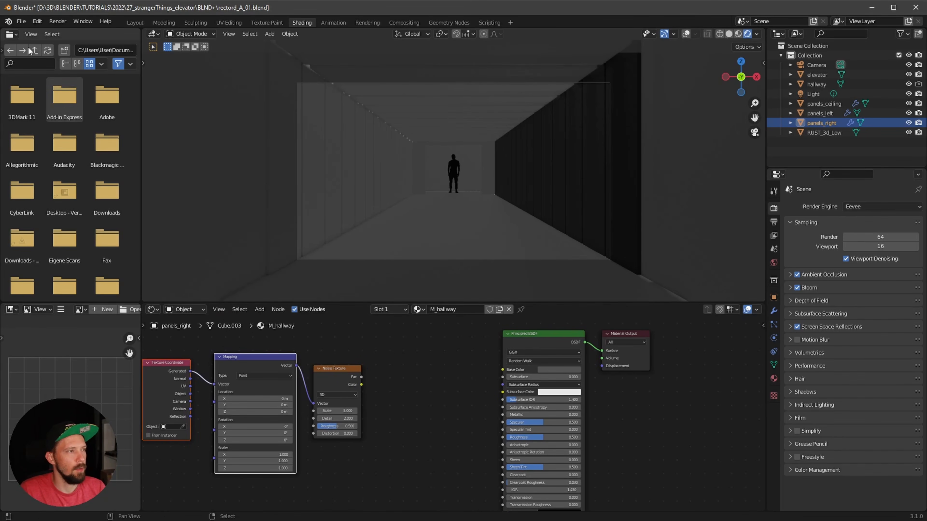
Step: Look up the Node Wrangler add-on in the preferences to check that it is enabled
click(38, 21)
click(65, 153)
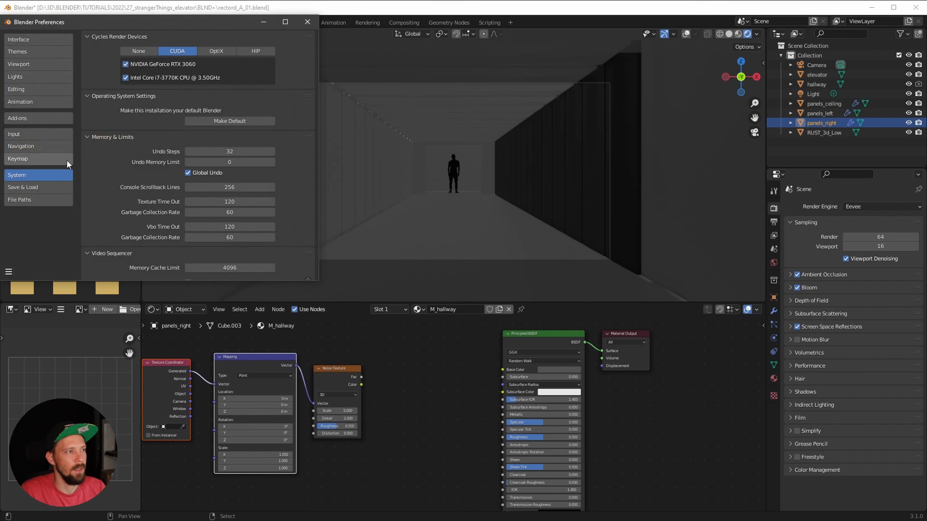
click(32, 117)
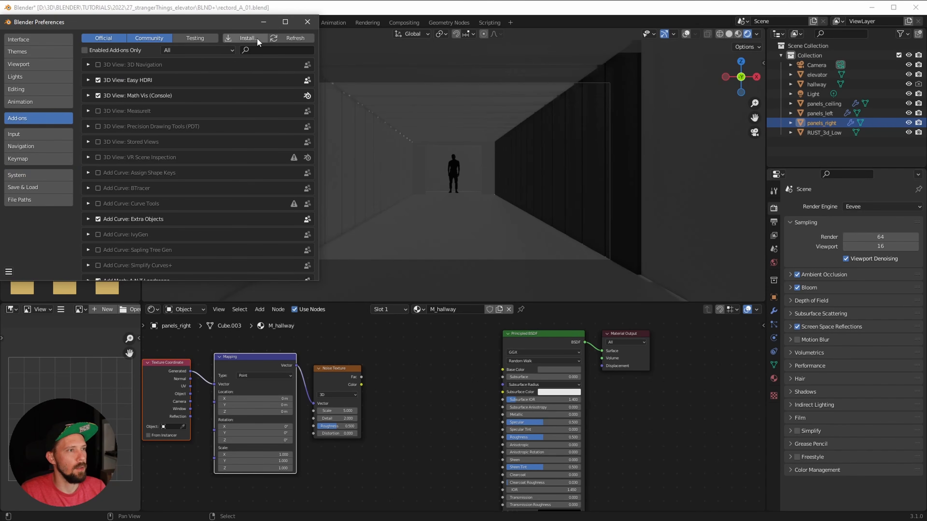
text(wra)
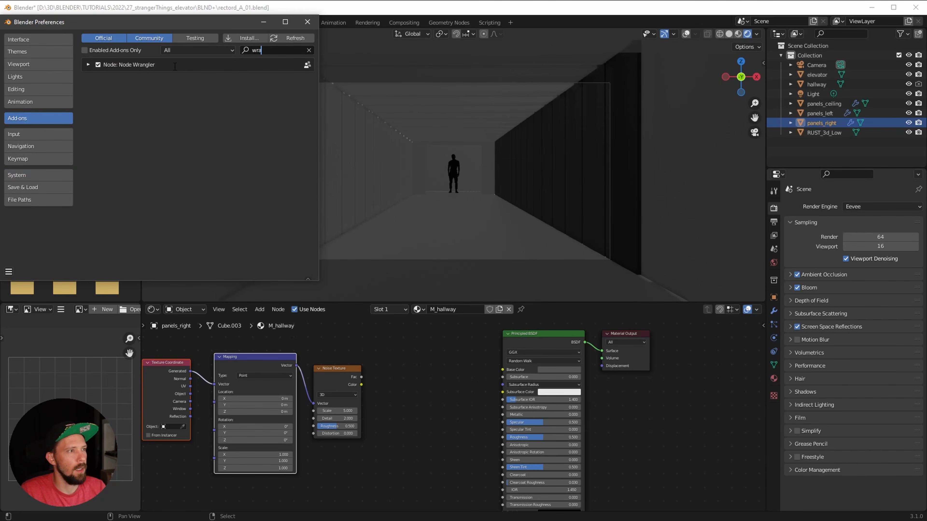
Step: Connect the Noise Texture's Color to the Principled BSDF's Roughness and insert a ColorRamp node into that link
click(365, 367)
drag(362, 384, 506, 437)
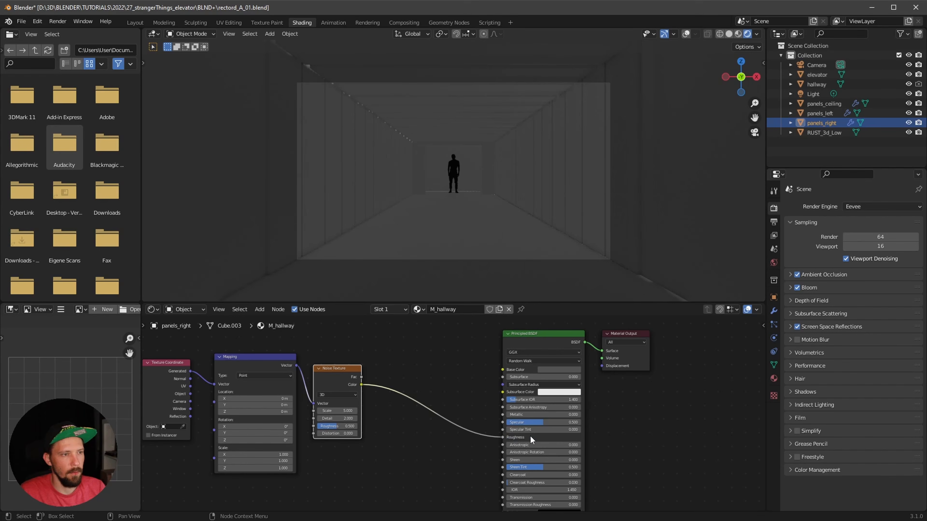
middle_drag(535, 240, 622, 205)
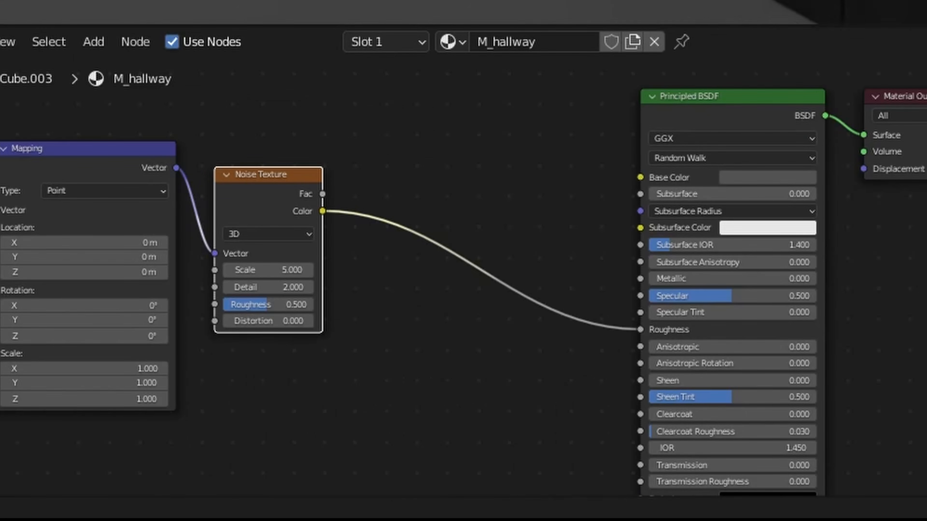
text(ramp)
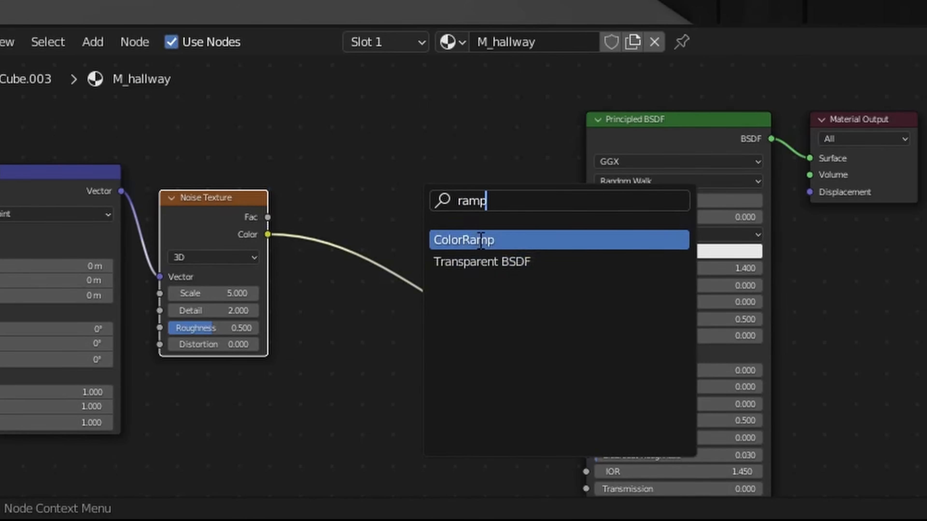
key(Return)
click(394, 397)
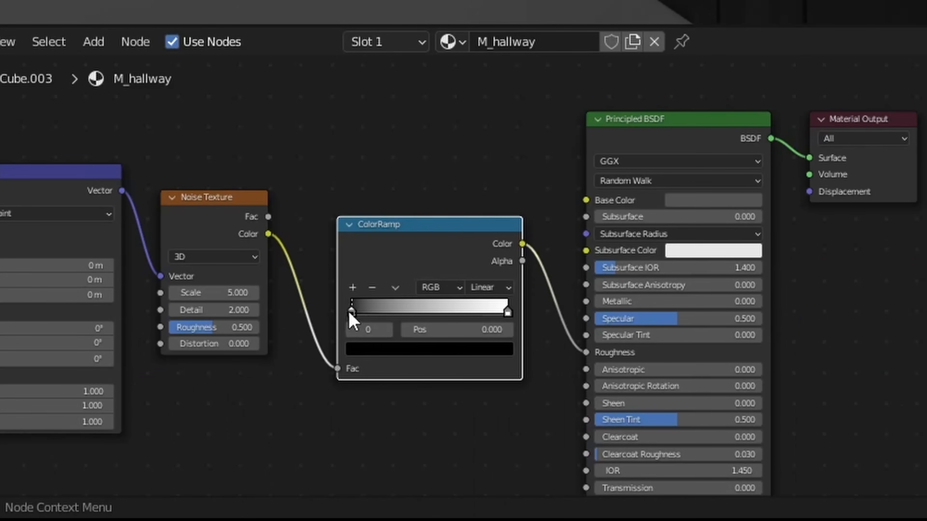
Step: Move the ColorRamp's black stop to position 0.473 and inspect the reflections on the hallway's right wall
drag(379, 430, 412, 432)
drag(434, 312, 412, 309)
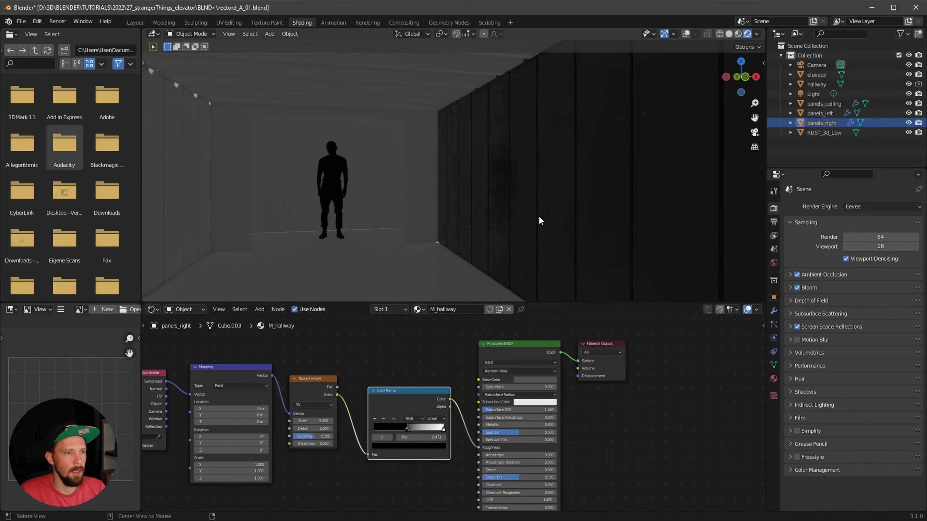
middle_drag(539, 217, 512, 225)
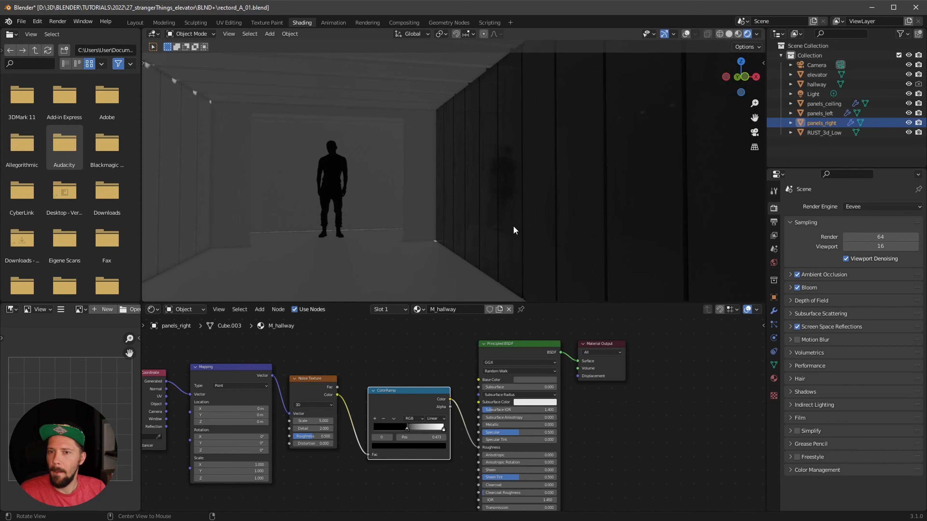
scroll(507, 406, up, 3)
scroll(507, 407, down, 1)
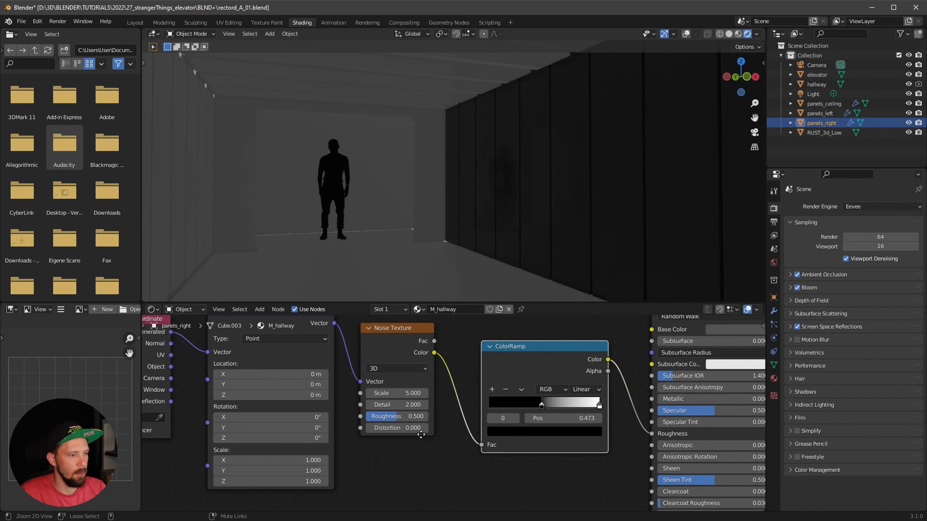
Step: Set the Noise Texture's Scale to 0.4
middle_drag(400, 391, 405, 408)
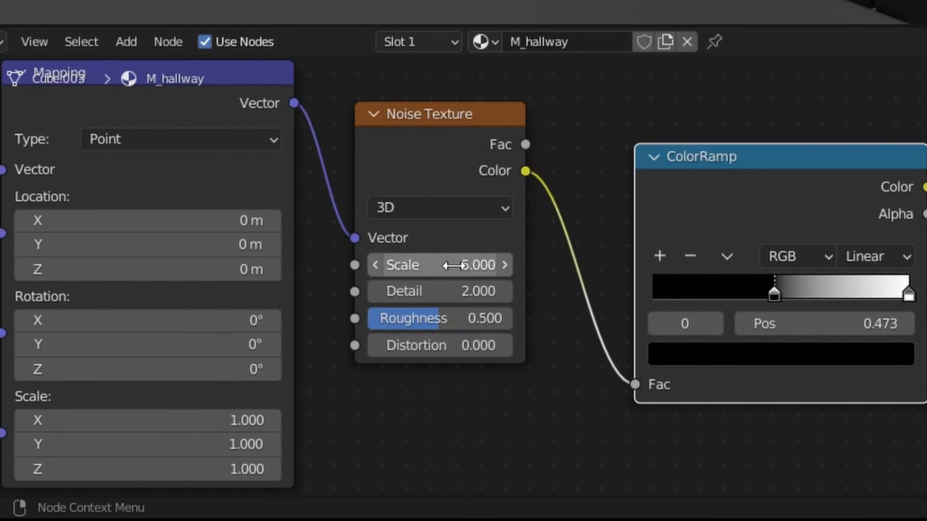
double_click(454, 265)
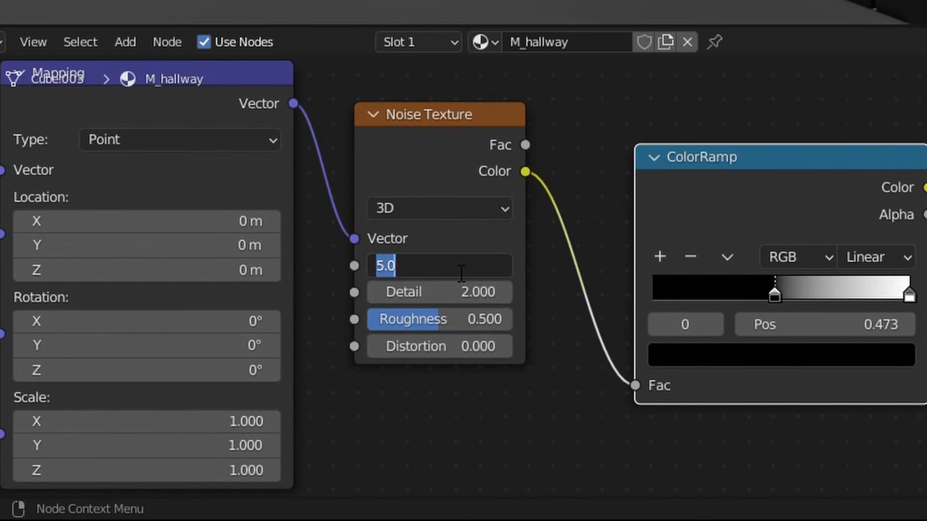
text(.4)
key(Return)
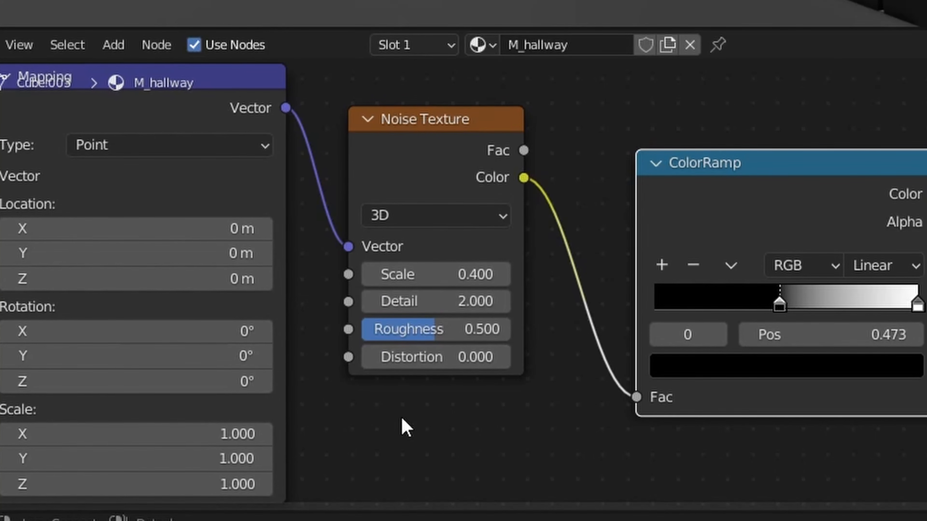
Step: Set the Mapping node's Scale to 0.7 on Y and -2.4 on Z, and check the reflections on the right wall
middle_drag(401, 418, 551, 440)
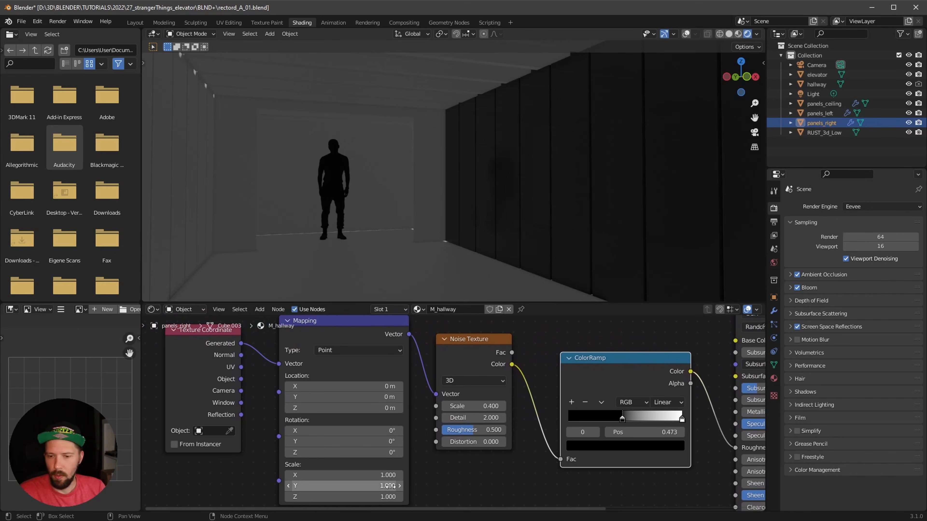
middle_drag(441, 479, 422, 462)
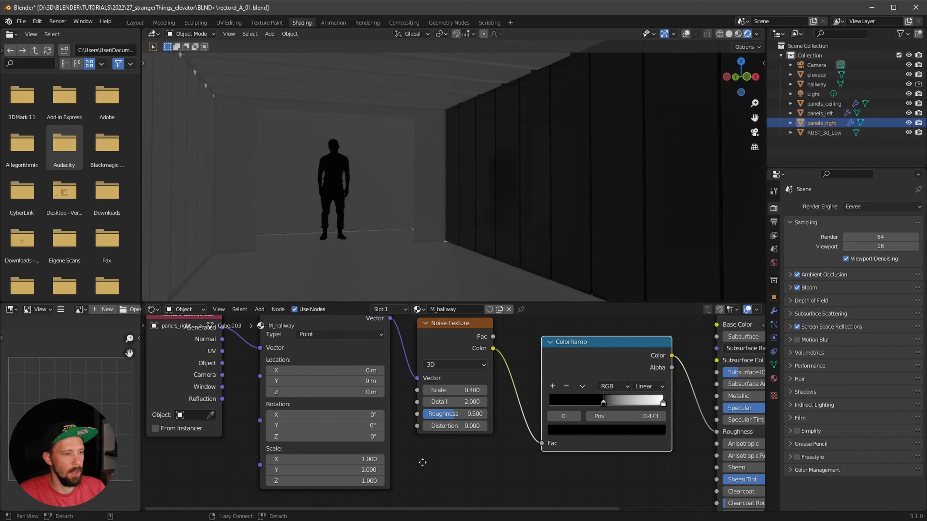
click(363, 469)
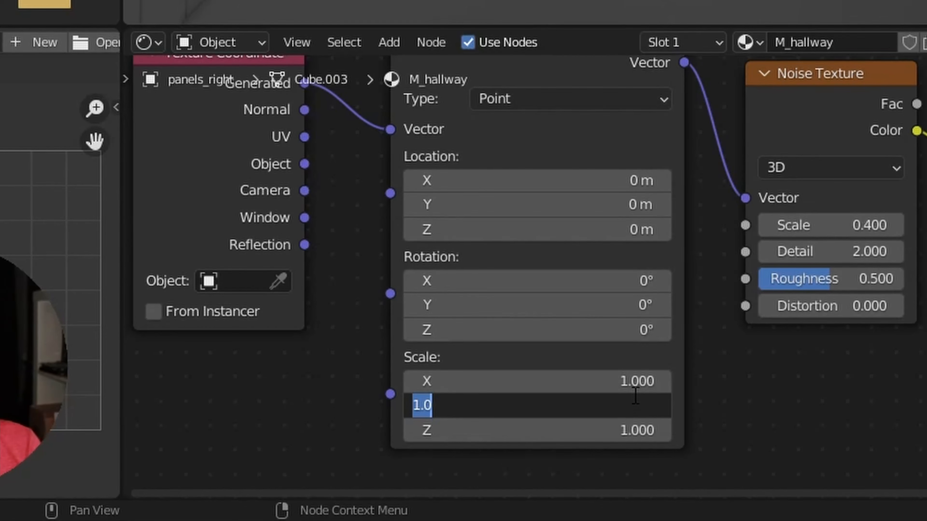
key(BackSpace)
text(.7)
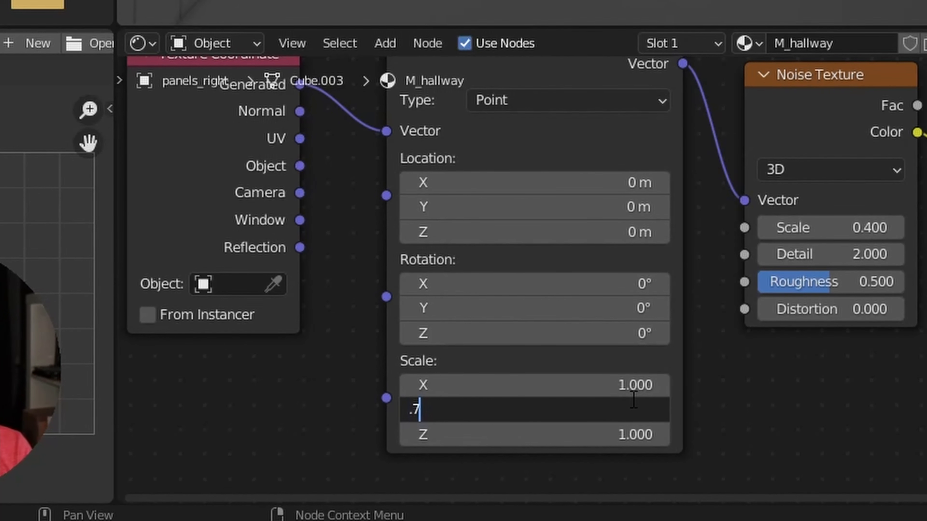
key(Tab)
text(-2)
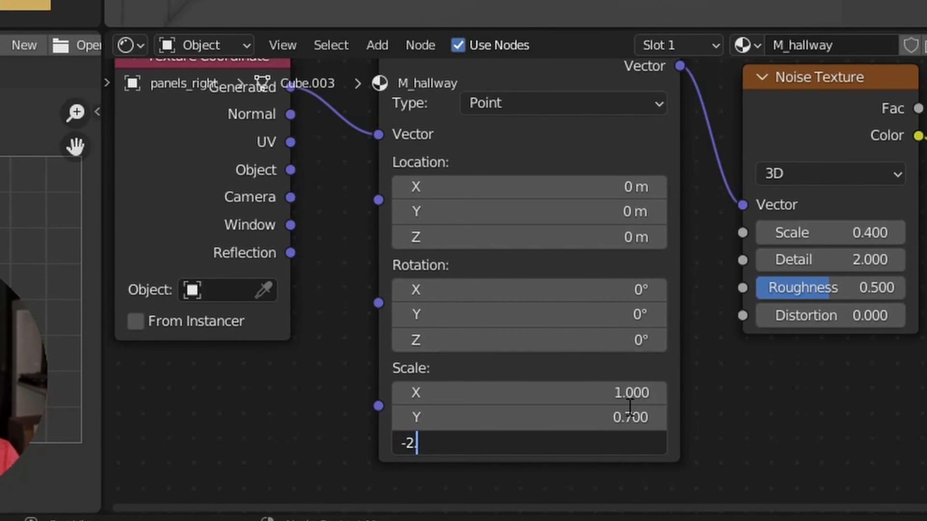
text(.4)
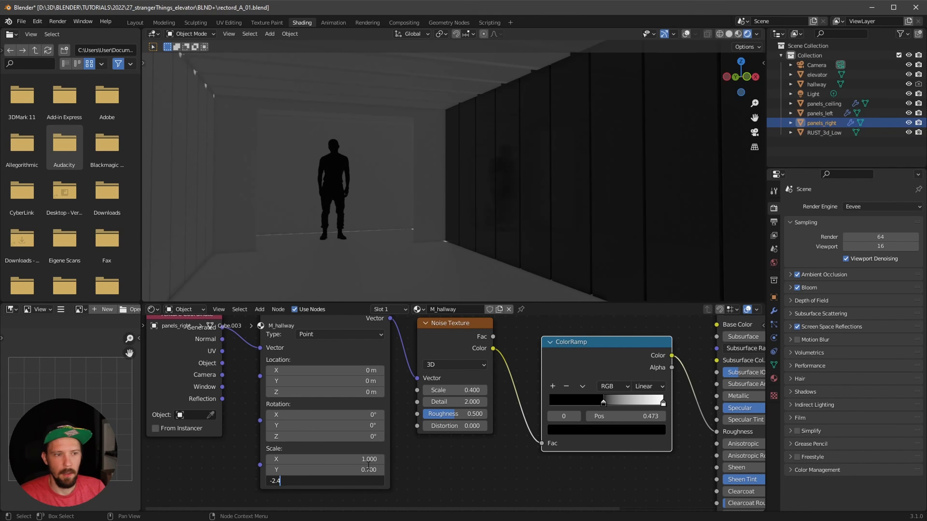
key(Return)
middle_drag(511, 190, 529, 186)
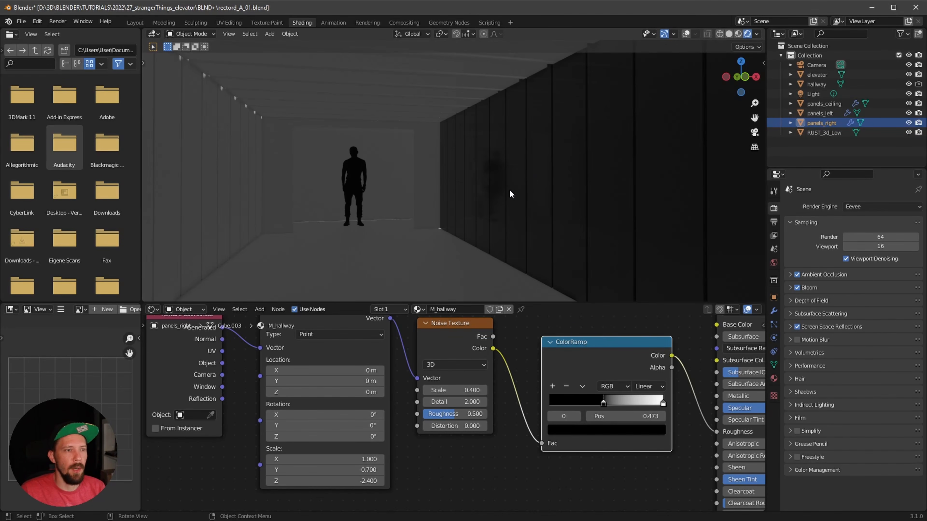
Step: Assign the existing M_hallway material to the hallway's left wall panels
scroll(498, 212, down, 3)
click(384, 193)
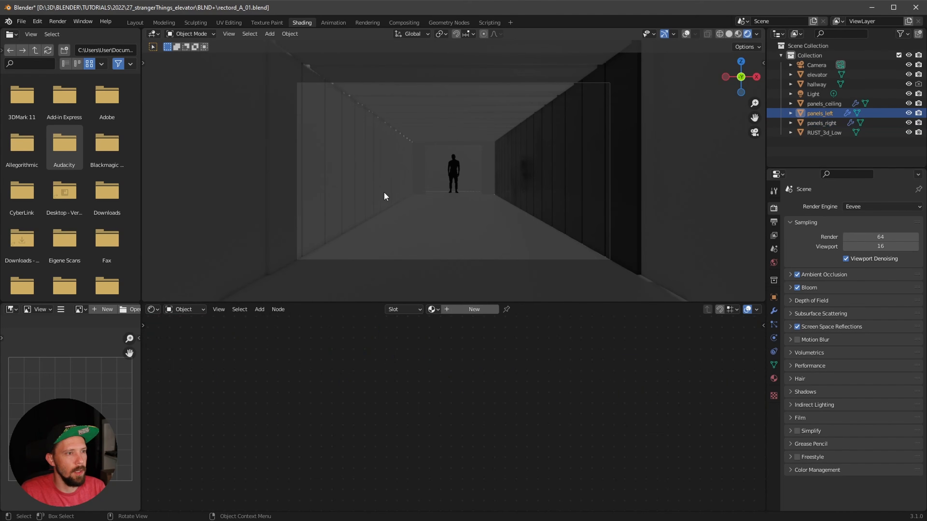
click(434, 309)
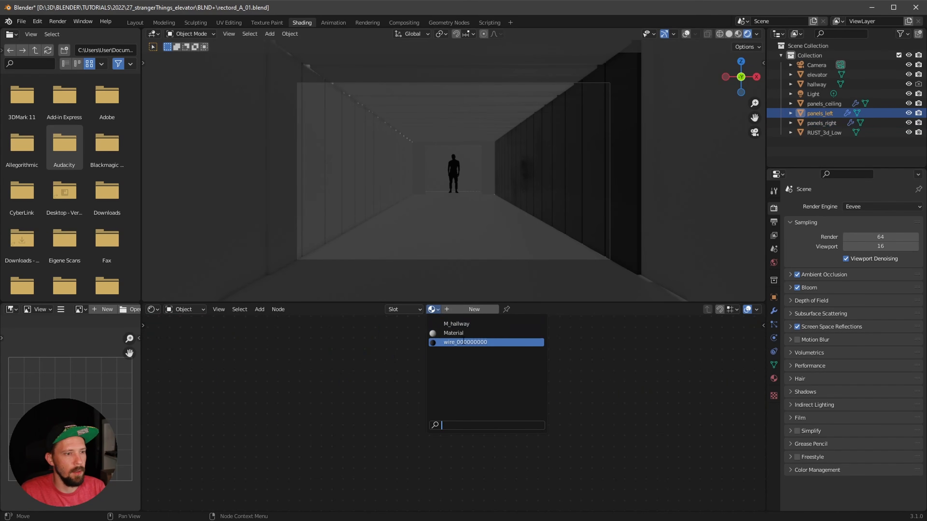
click(474, 324)
Step: Apply the M_hallway material to the ceiling panels and inspect the hallway with it
click(457, 108)
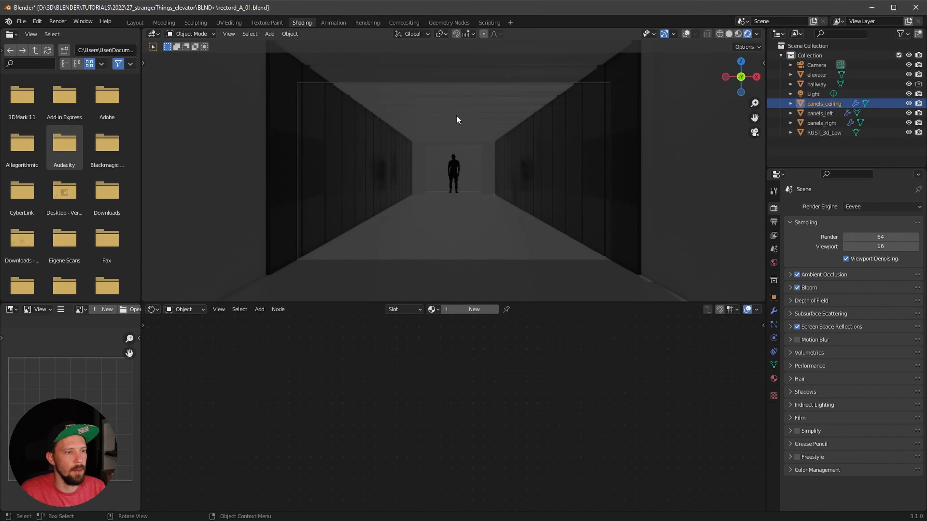
click(433, 309)
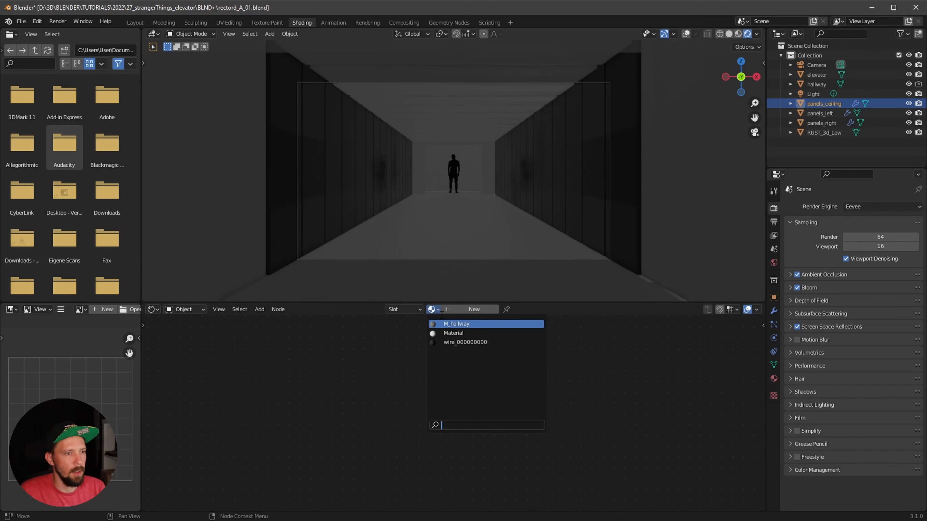
click(477, 324)
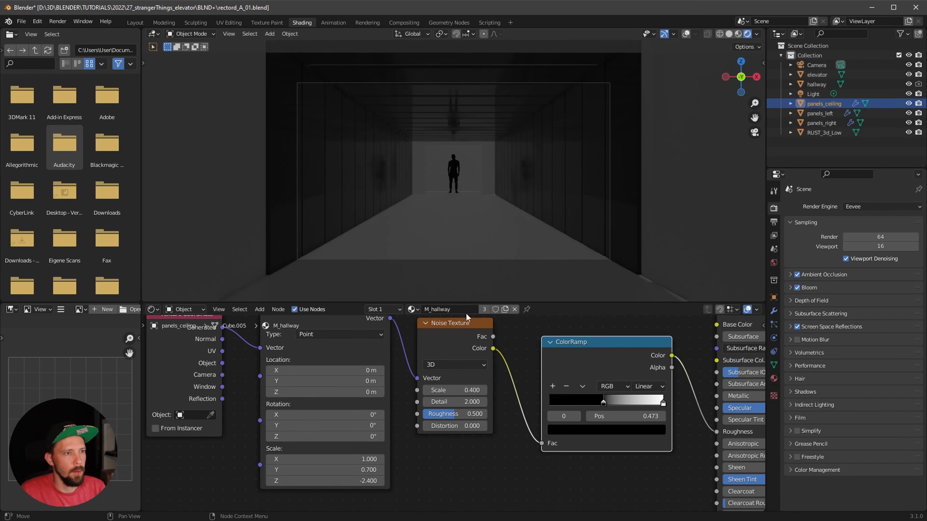
ctrl+middle_drag(476, 239, 592, 194)
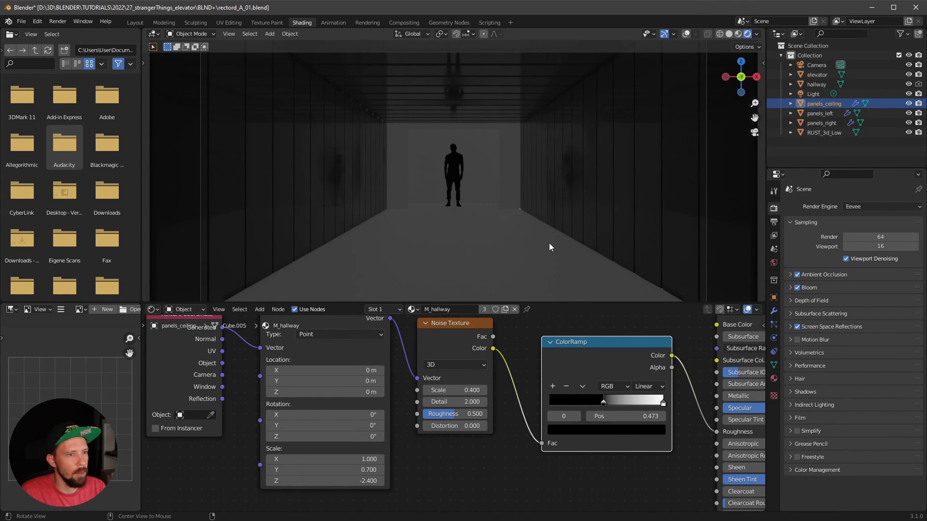
ctrl+middle_drag(549, 243, 508, 269)
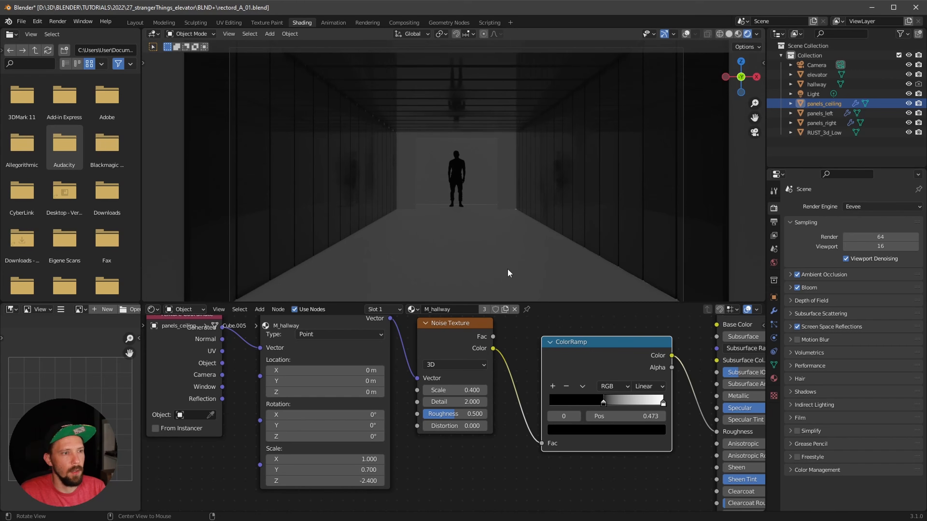
Step: Assign M_hallway to the hallway object, then make a separate copy of the material named M_hallway_floor
click(516, 251)
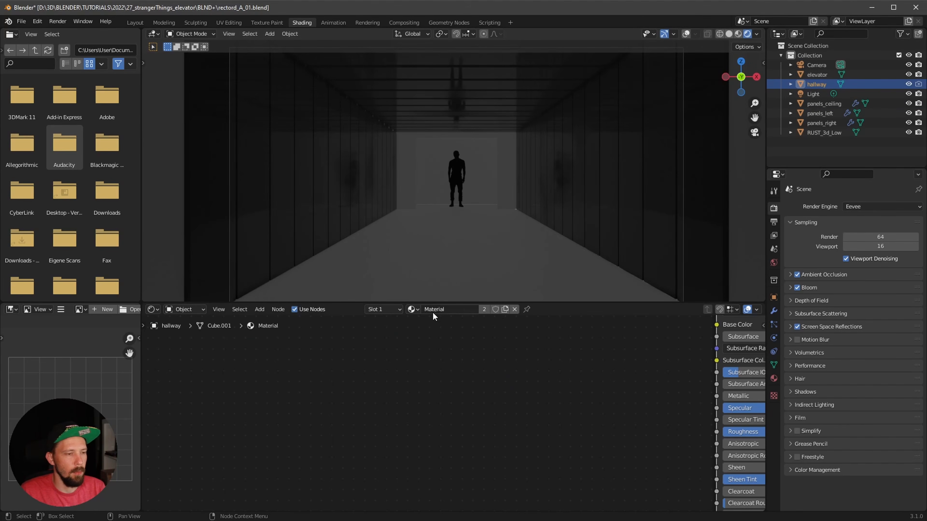
click(413, 311)
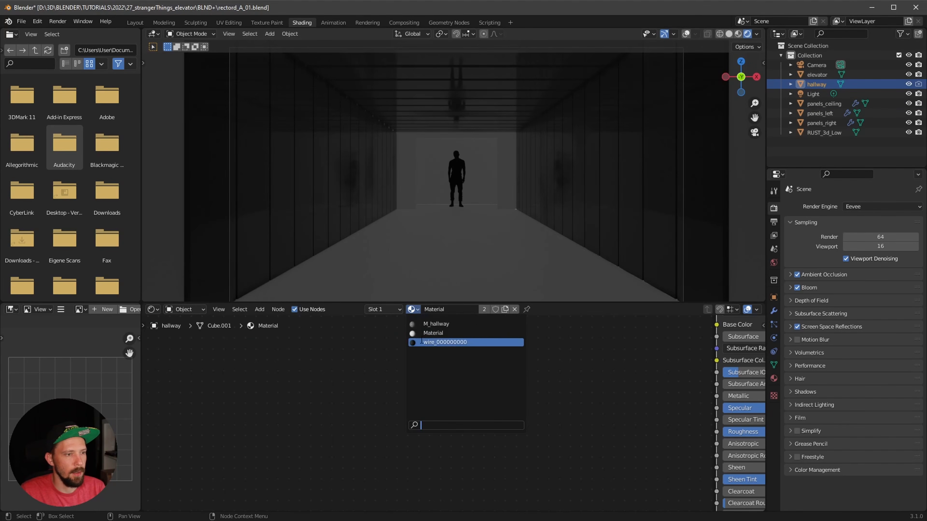
click(448, 324)
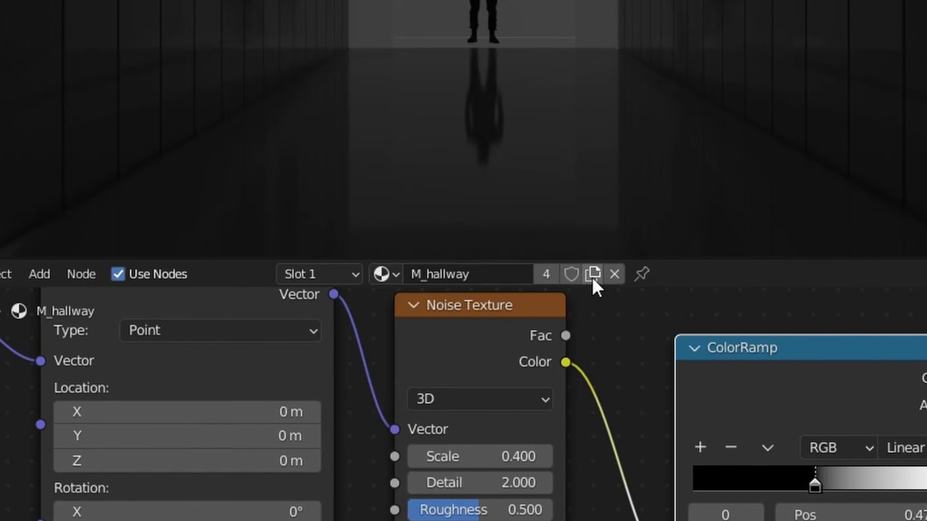
click(505, 309)
click(526, 275)
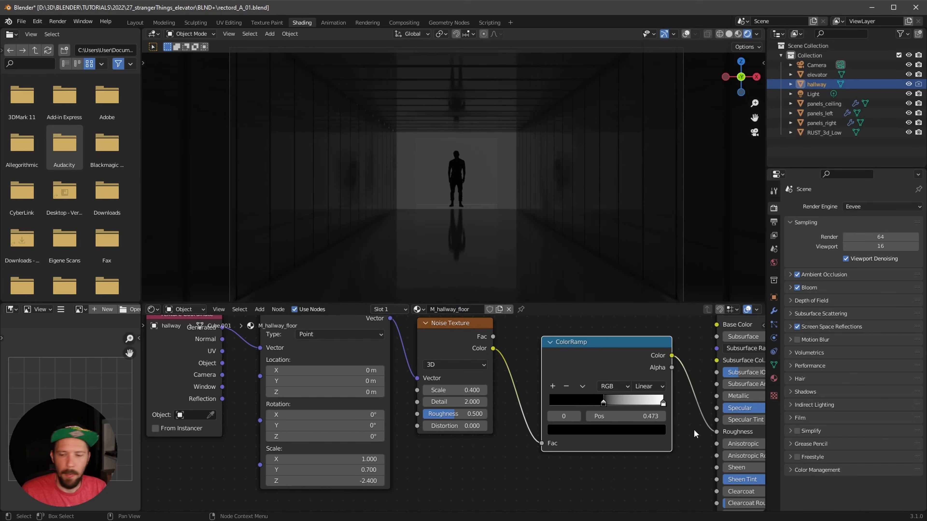
Step: Reset the floor material's Mapping Scale to 1 on the Y and Z axes
ctrl+middle_drag(531, 219, 584, 203)
shift+middle_drag(552, 251, 543, 213)
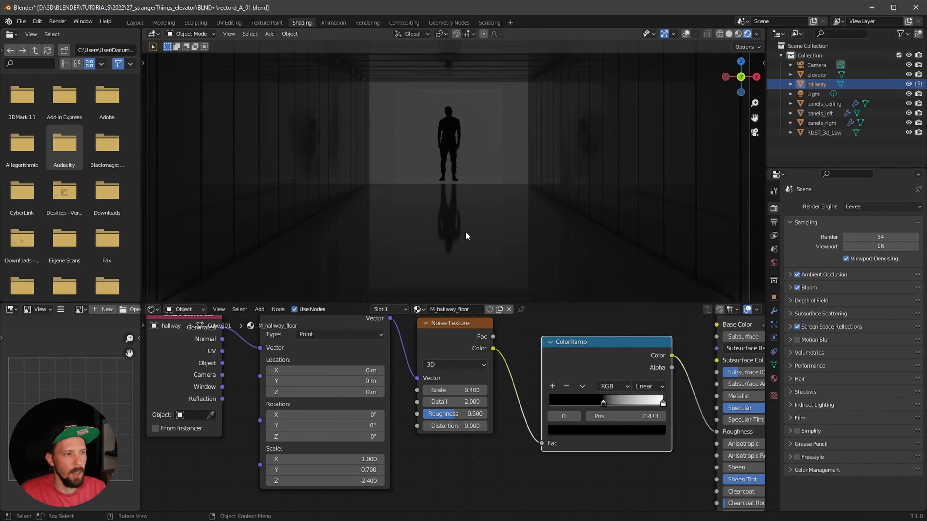
ctrl+middle_drag(459, 254, 556, 253)
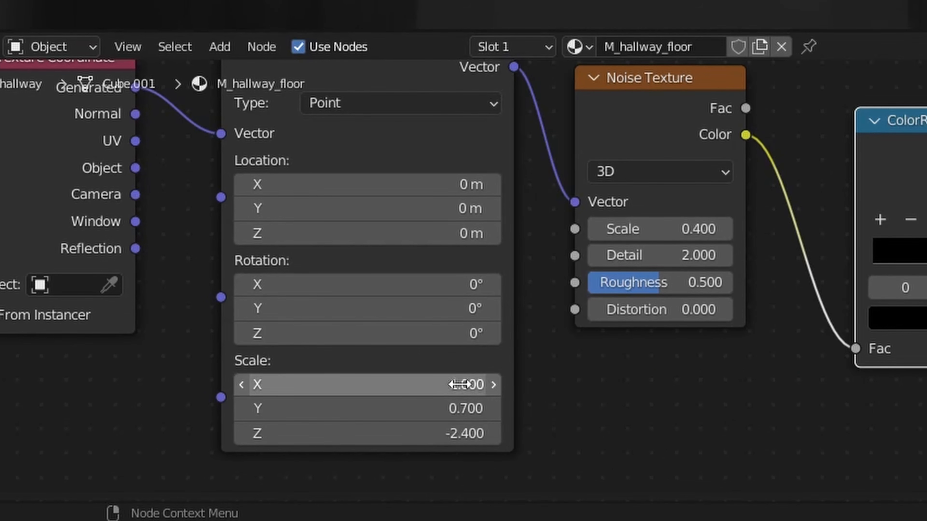
click(379, 459)
key(Tab)
text(1)
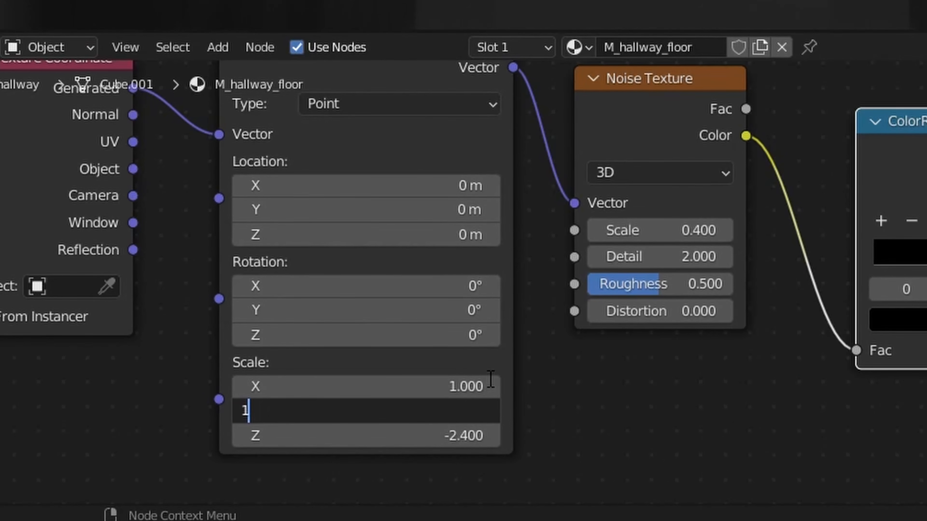
key(Tab)
text(1)
key(Tab)
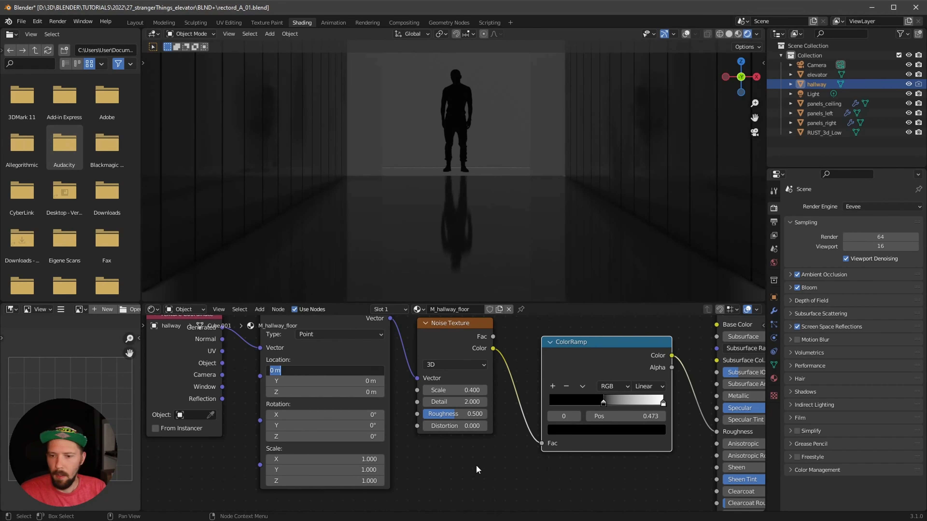
key(Return)
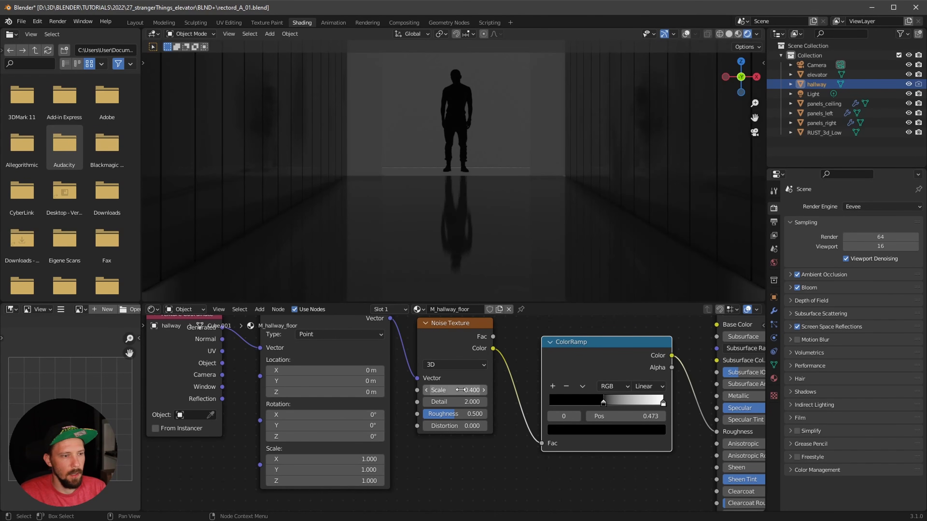
Step: Set the floor material's Noise Texture Scale to 113 and Distortion to 6, and inspect the floor reflections up close and through the camera
click(473, 390)
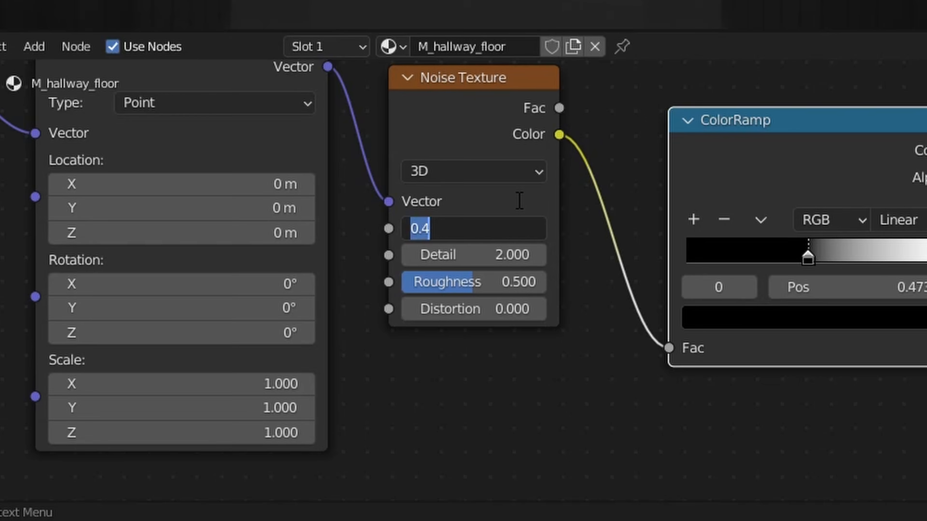
text(113)
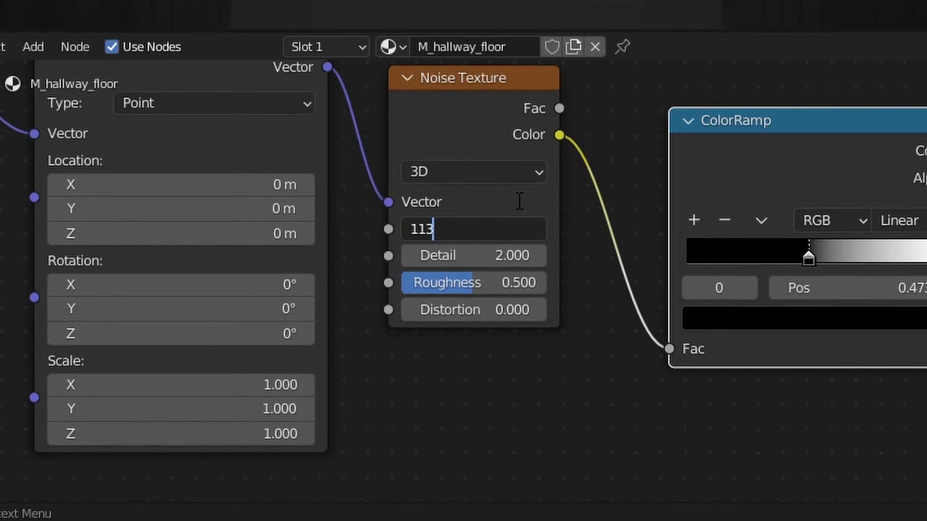
key(Return)
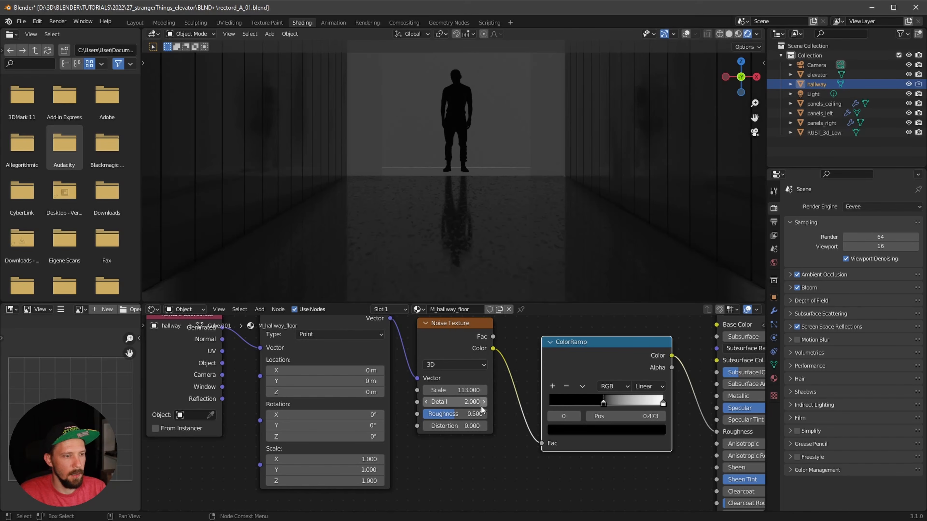
click(465, 426)
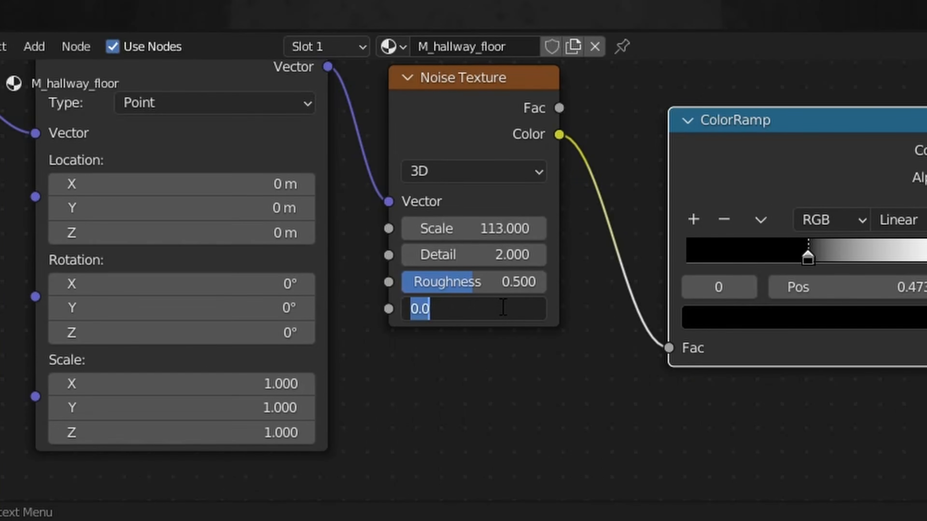
key(Escape)
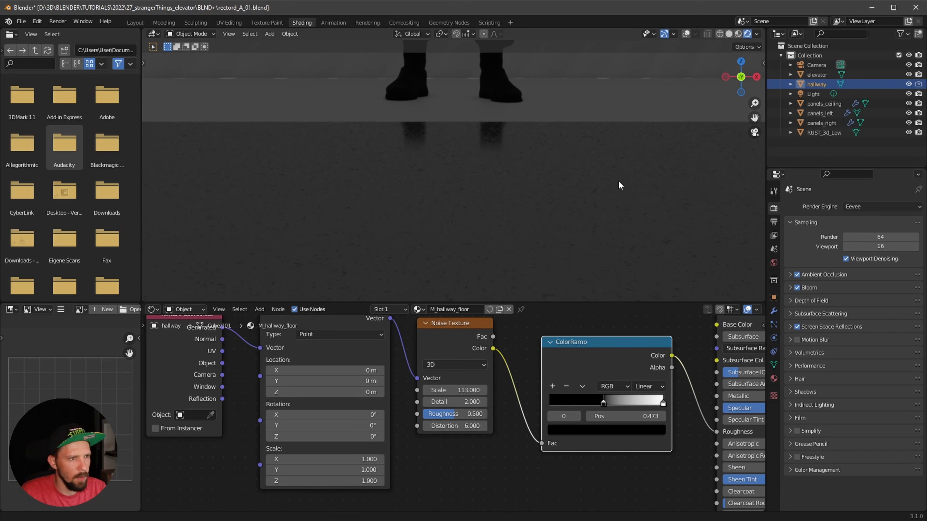
middle_drag(618, 180, 433, 181)
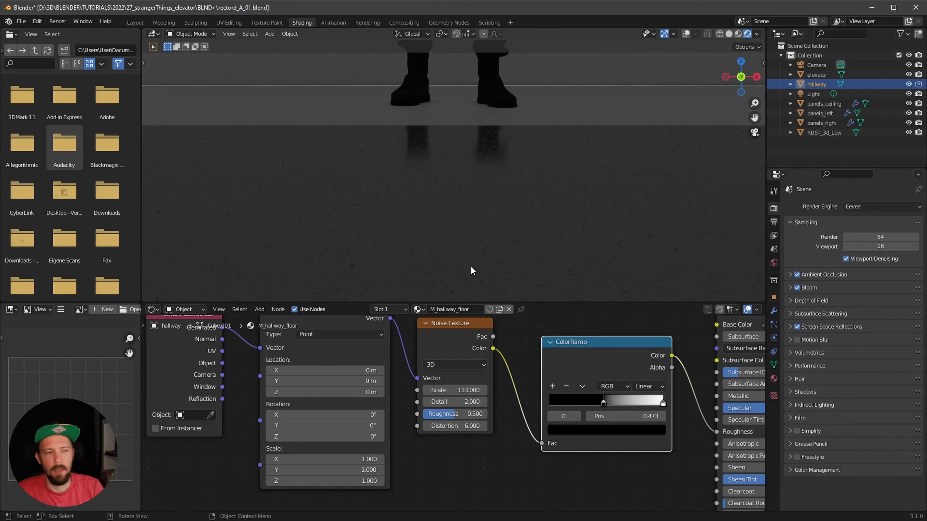
ctrl+alt+drag(576, 158, 510, 219)
key(KP_0)
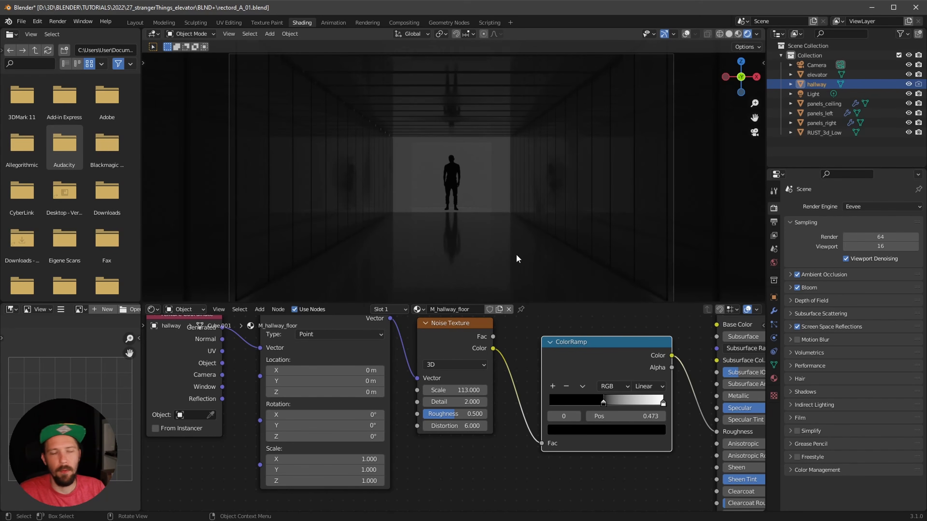
Step: Add a Reflection Plane light probe to the scene
shift+middle_drag(543, 246, 513, 255)
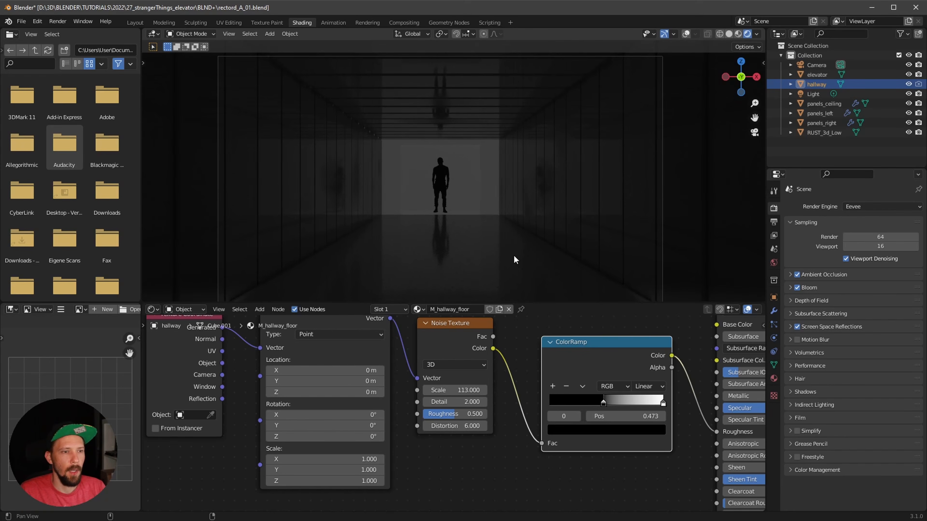
key(shift+a)
mouse_move(500, 394)
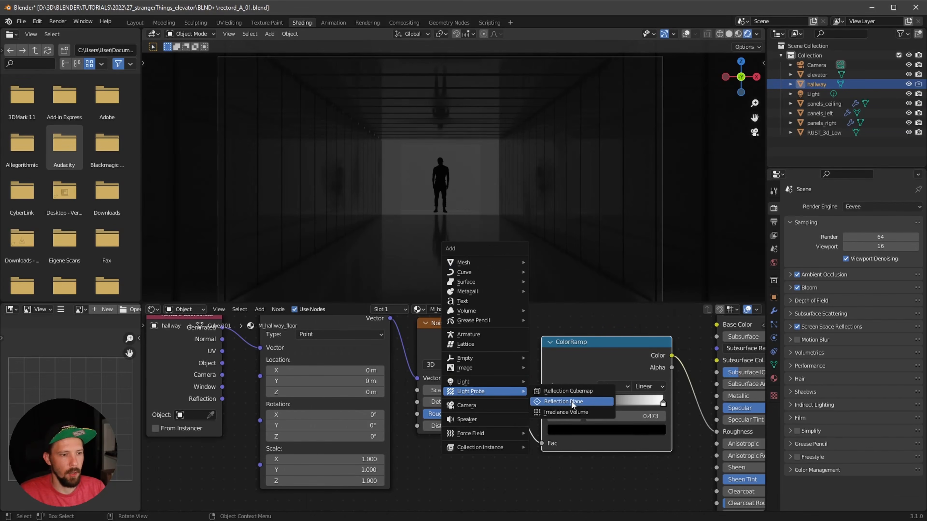
click(719, 391)
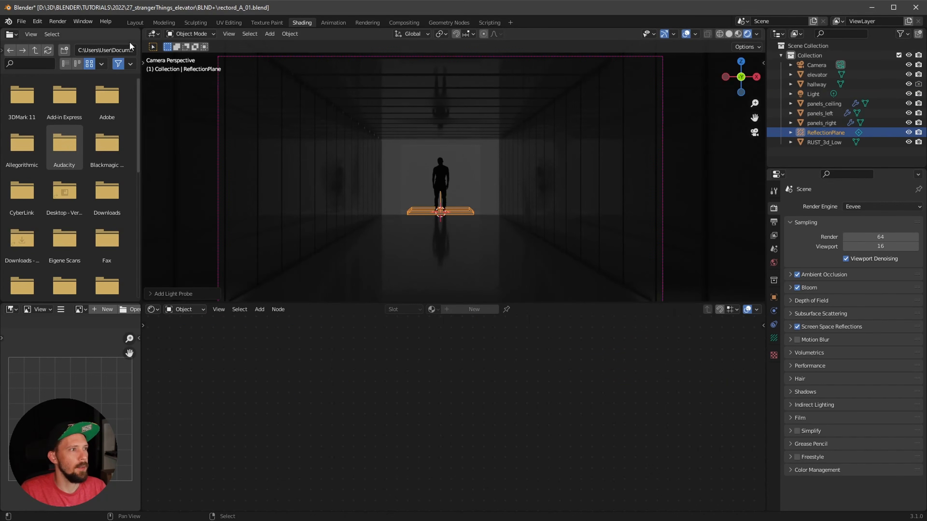
Step: Switch to the Layout workspace and show its viewport in Rendered shading, looking at the hallway from outside
click(135, 22)
key(z)
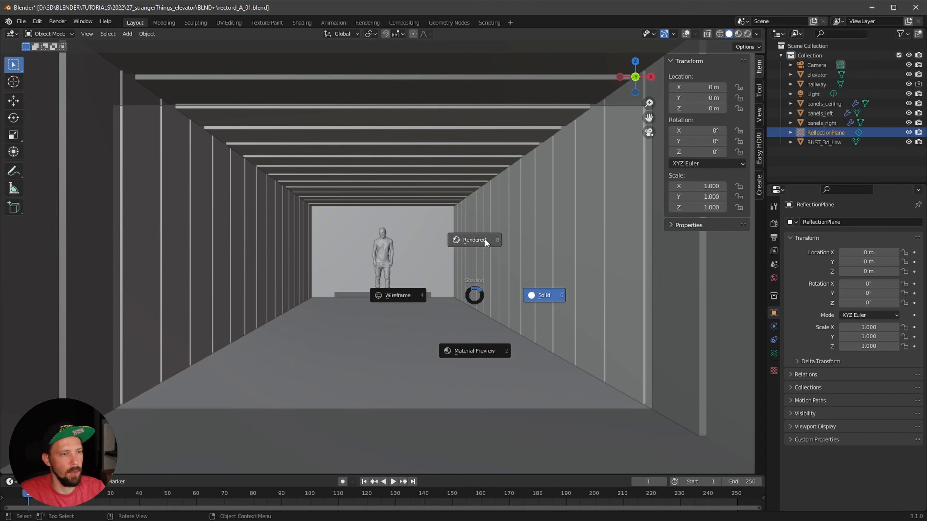
click(481, 241)
middle_drag(481, 240, 488, 290)
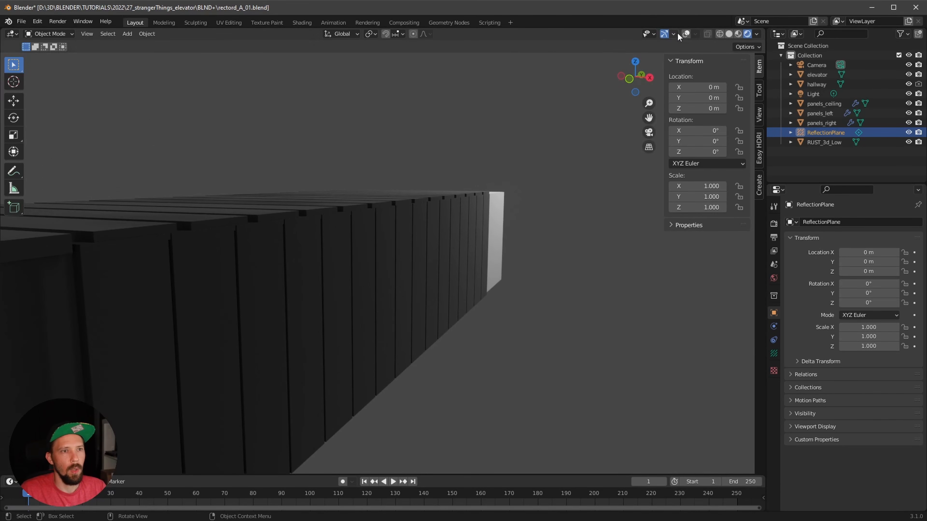
Step: Turn the viewport overlays on and scale the reflection plane up to about 11.022
click(686, 34)
middle_drag(456, 219, 500, 256)
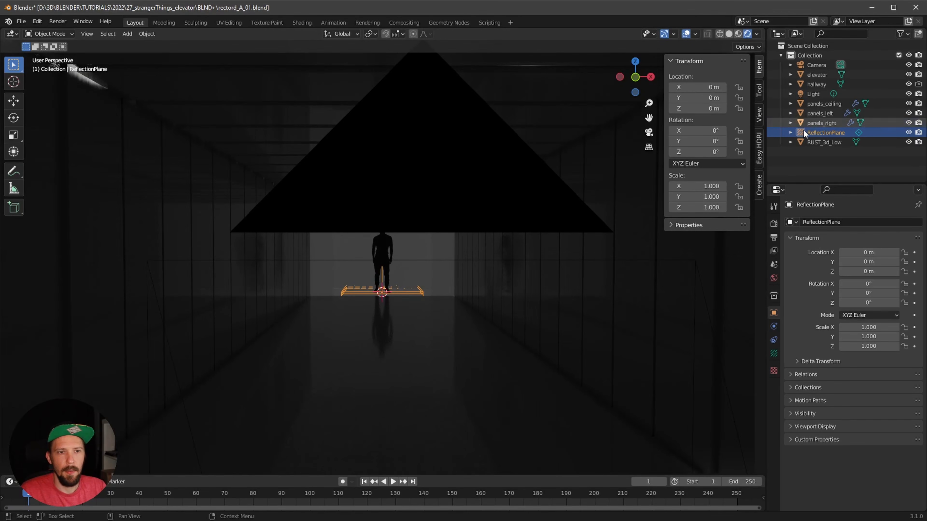
click(811, 125)
click(820, 132)
middle_drag(484, 347, 474, 348)
key(s)
click(648, 307)
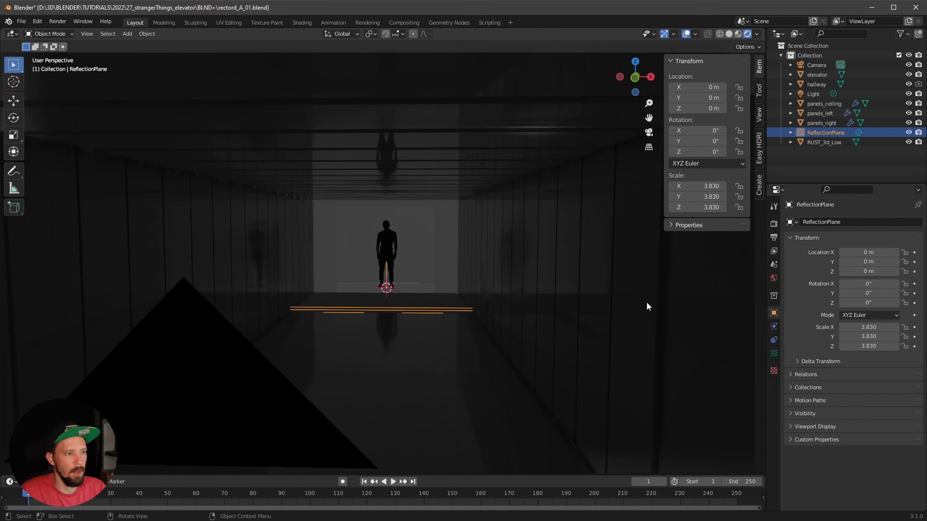
middle_drag(648, 307, 493, 335)
scroll(488, 358, down, 3)
key(s)
click(678, 297)
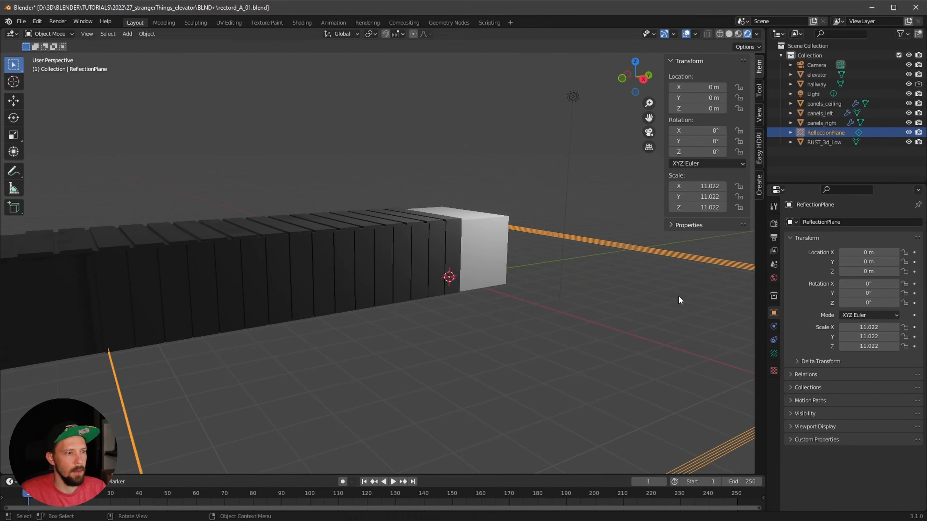
middle_drag(678, 296, 580, 333)
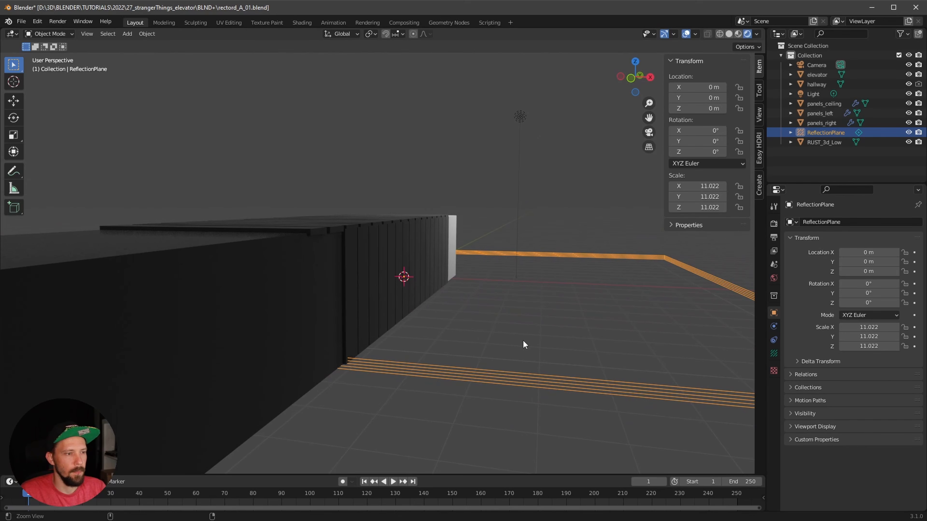
Step: Set the reflection plane probe's Distance to 4.3 m and its Falloff to 0
middle_drag(522, 340, 563, 325)
click(774, 354)
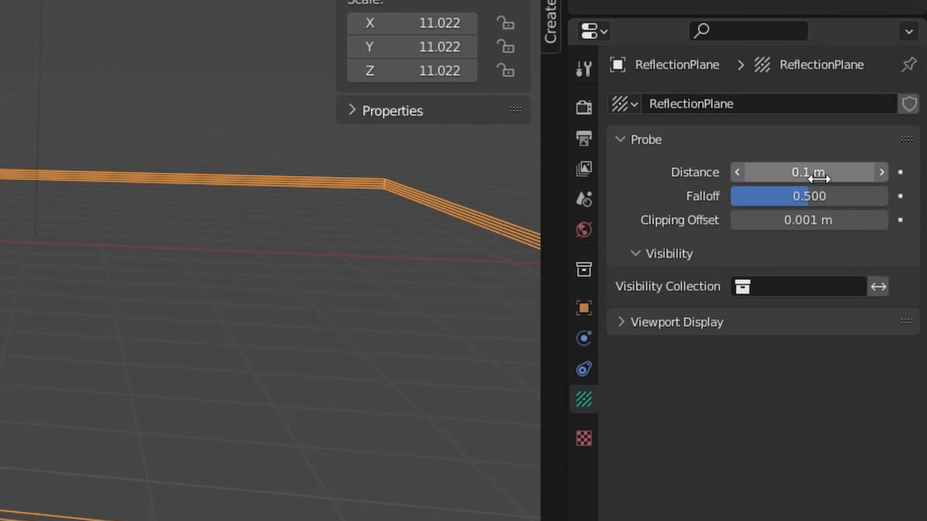
drag(884, 252, 898, 252)
drag(867, 171, 879, 172)
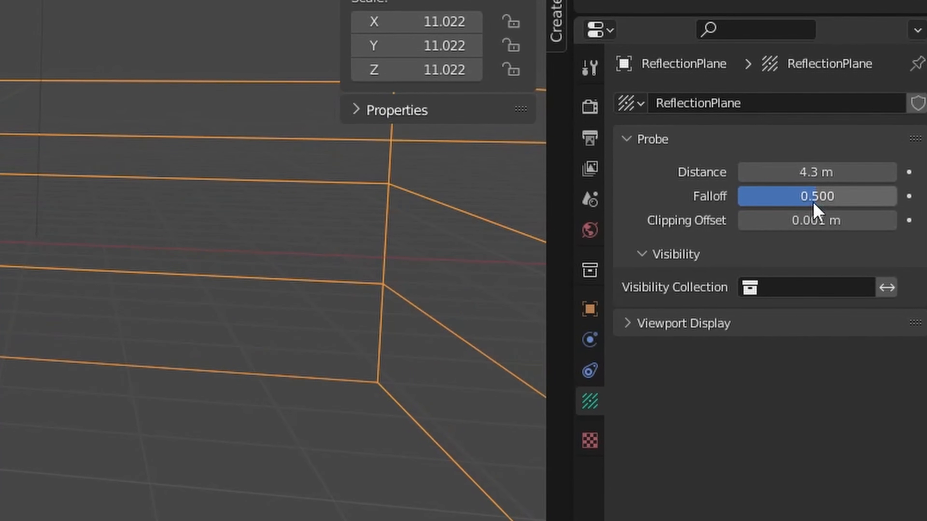
drag(817, 207, 545, 244)
Step: Stand the reflection plane upright by setting its Y rotation to -90°
drag(693, 131, 580, 151)
key(ctrl+z)
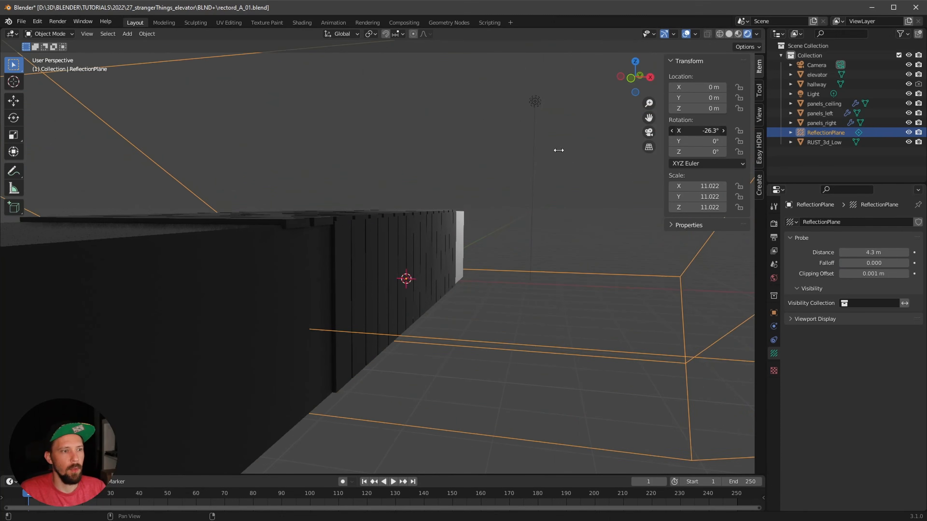
mouse_move(722, 317)
mouse_down()
mouse_move(644, 316)
mouse_move(728, 333)
mouse_up()
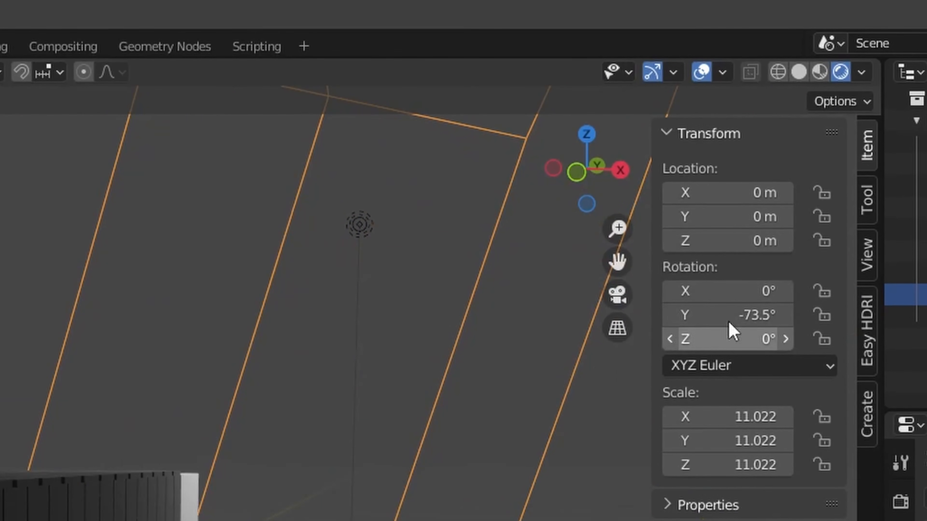
click(729, 323)
key(BackSpace)
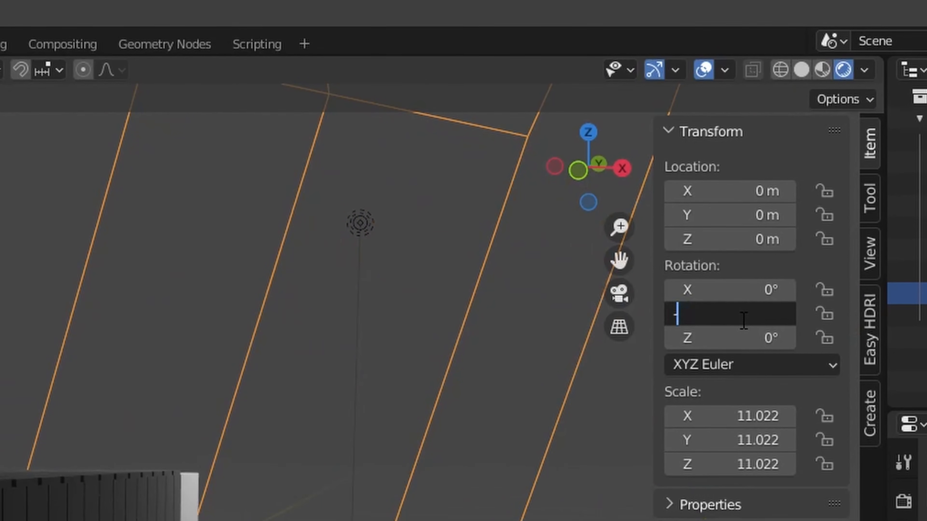
text(-90)
key(Return)
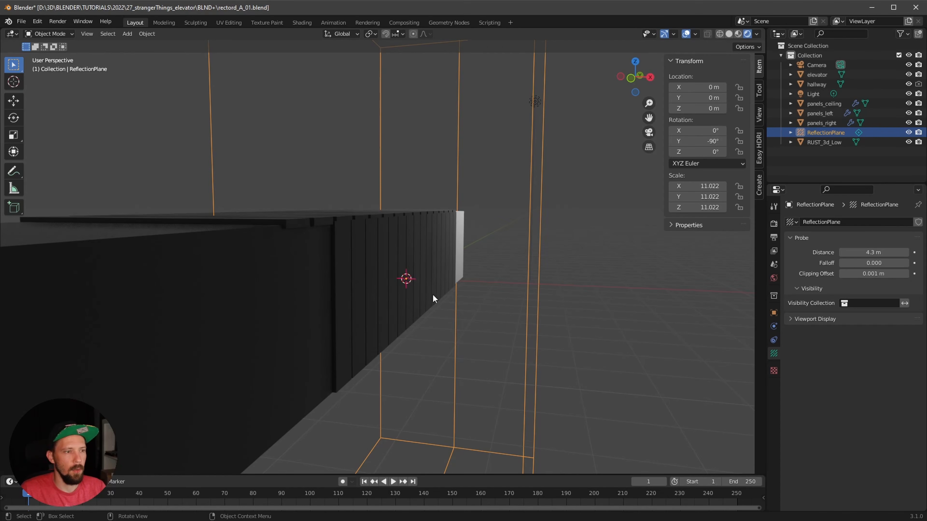
Step: Look through the camera and enable Show Preview Plane in the reflection plane's viewport display settings
key(KP_0)
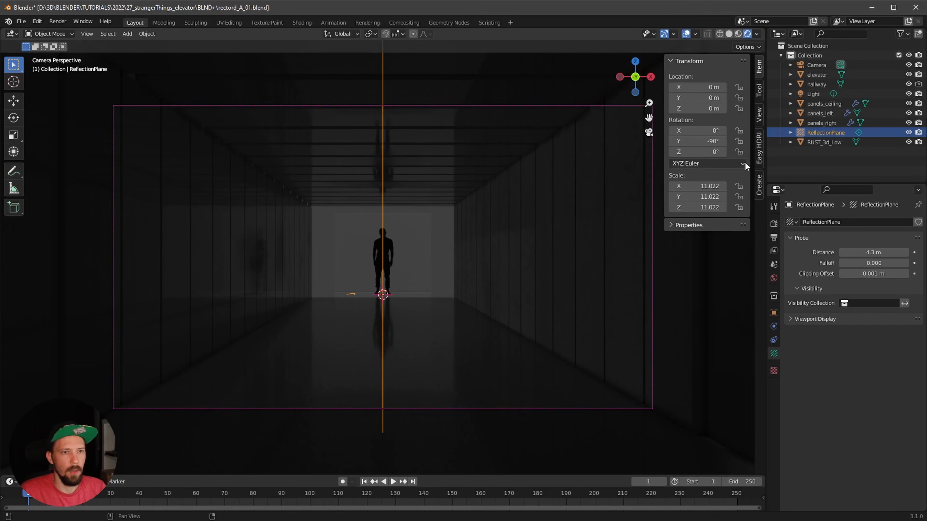
click(806, 320)
click(841, 354)
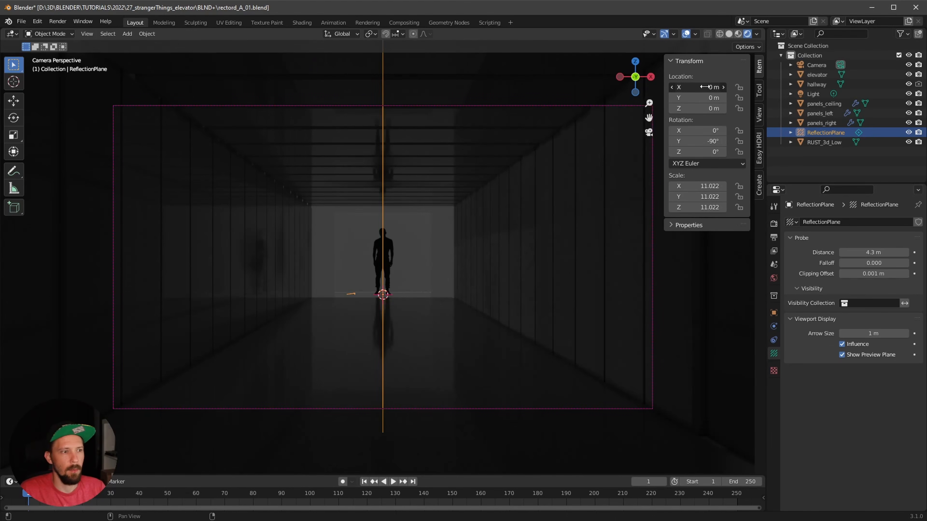
Step: Move the reflection plane to the hallway's right wall by setting its X location to 1.75 m
drag(709, 87, 787, 88)
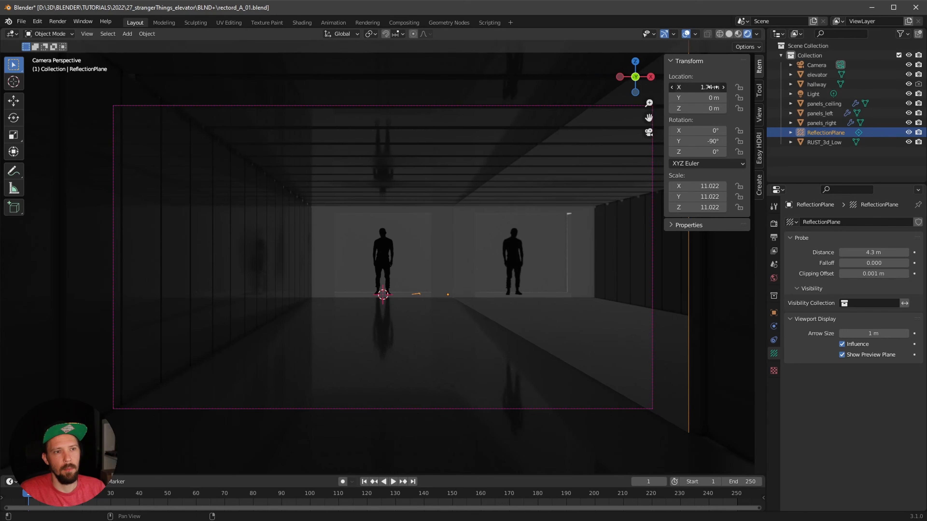
drag(710, 87, 714, 87)
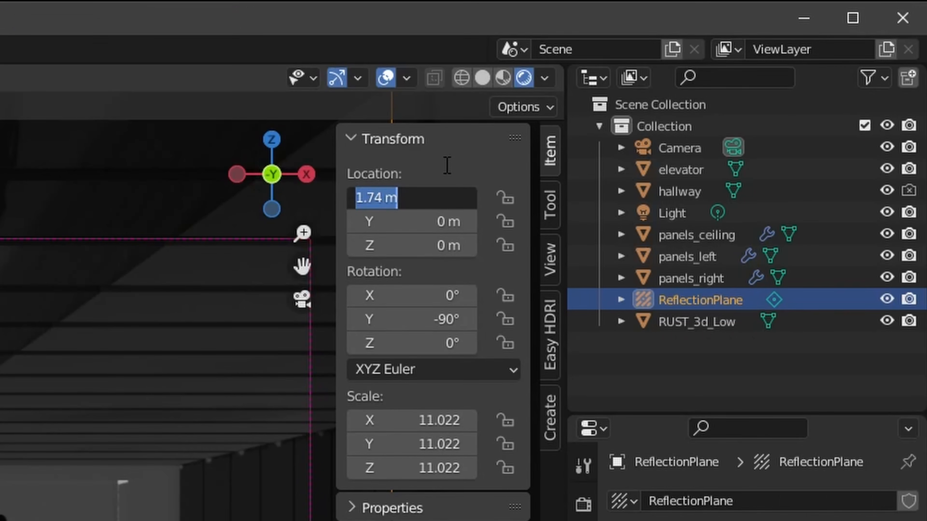
key(Right)
key(Left)
key(Left)
key(Left)
key(shift+Right)
text(5)
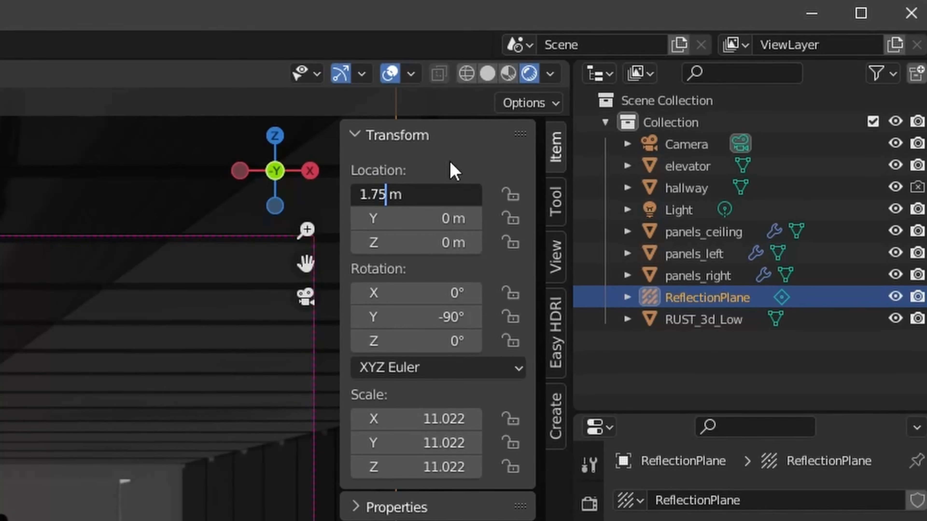
key(Return)
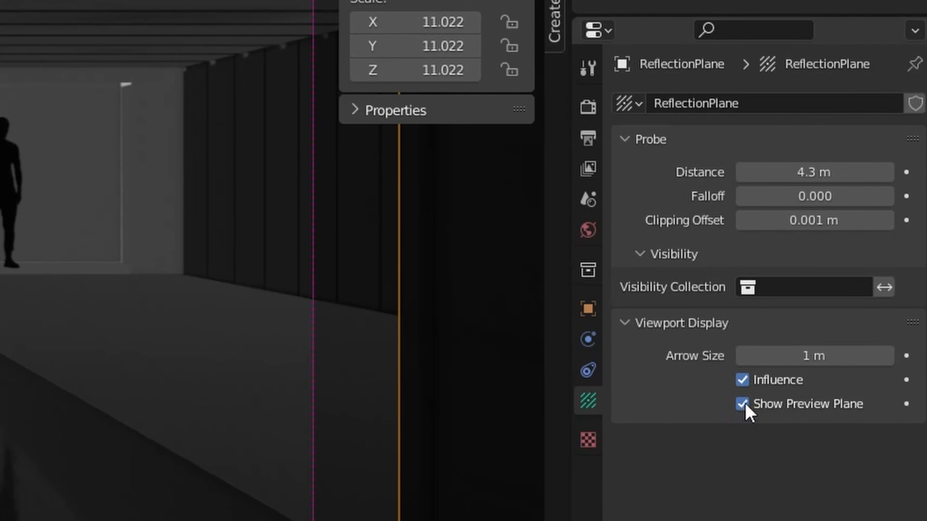
Step: Disable Show Preview Plane, compare the view with the probe toggled, and rename the probe ReflectionPlane_right
click(743, 405)
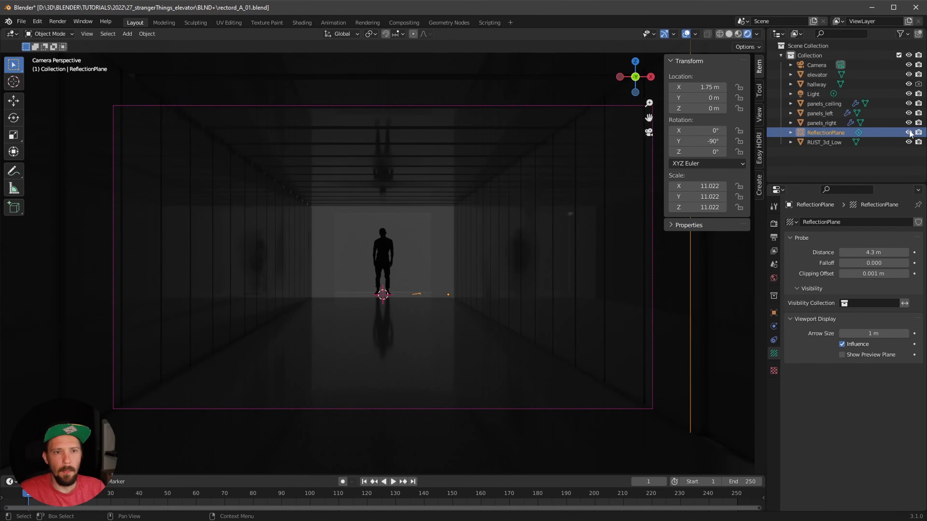
click(909, 133)
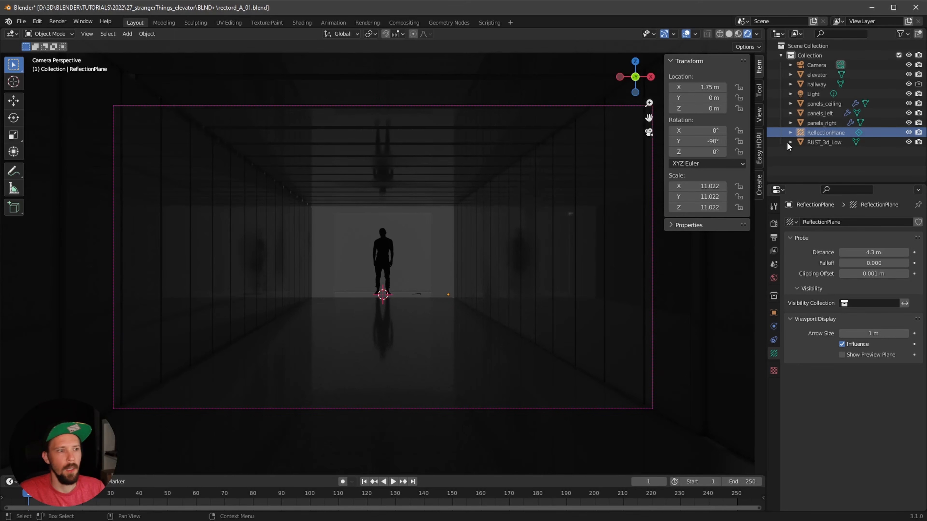
double_click(830, 137)
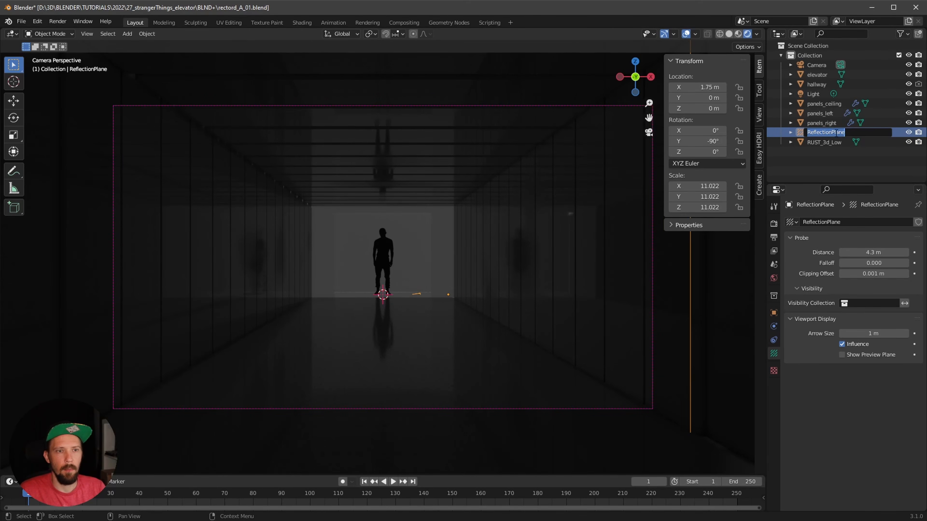
click(854, 131)
text(_right)
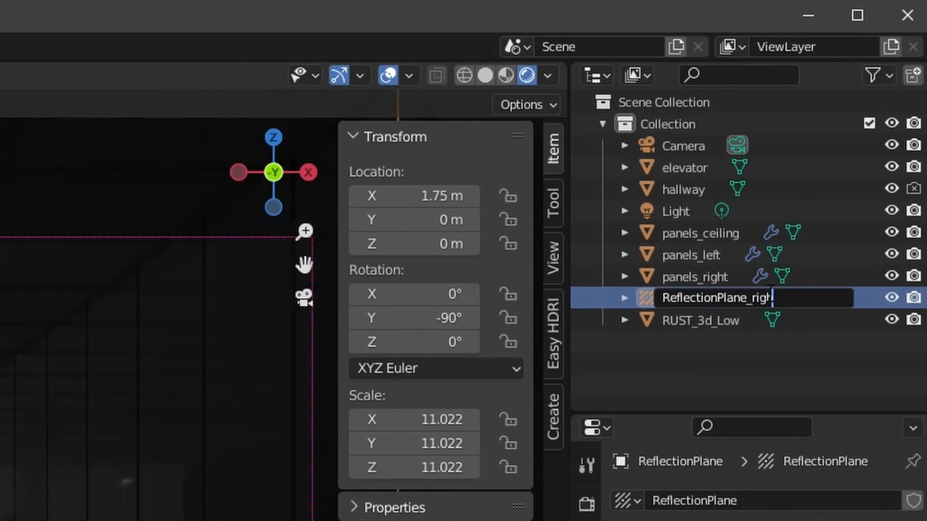
key(Return)
Step: Duplicate the right reflection plane in place and rename the copy ReflectionPlane_left
key(shift+d)
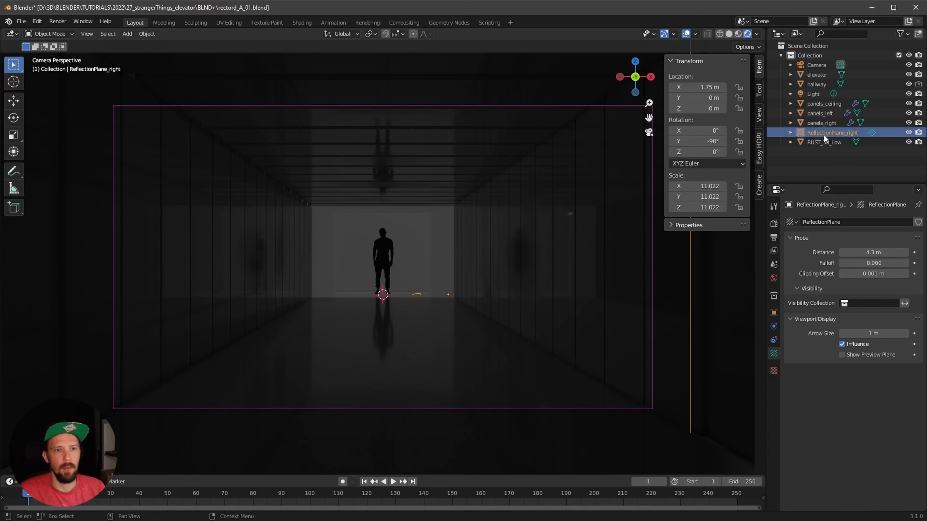
right_click(568, 192)
double_click(844, 144)
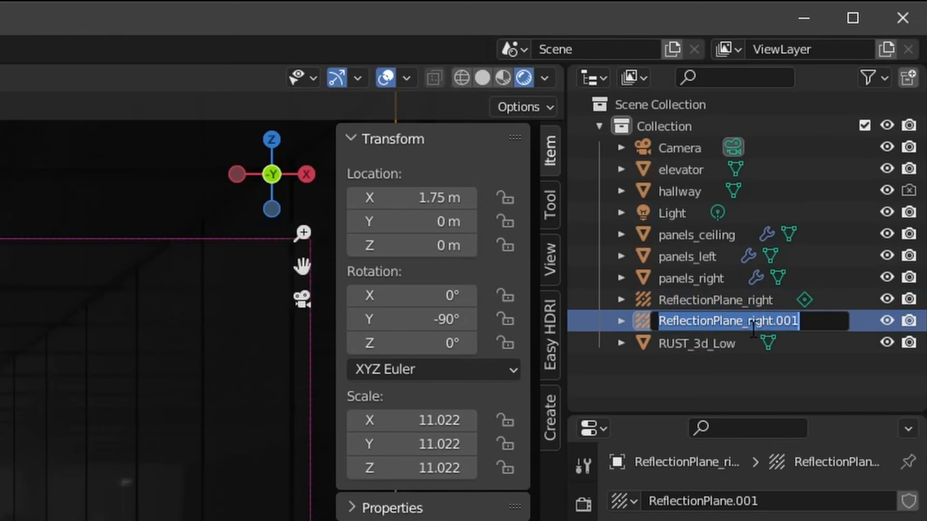
click(870, 142)
key(BackSpace)
key(BackSpace)
key(BackSpace)
key(BackSpace)
key(BackSpace)
key(BackSpace)
key(BackSpace)
key(BackSpace)
key(BackSpace)
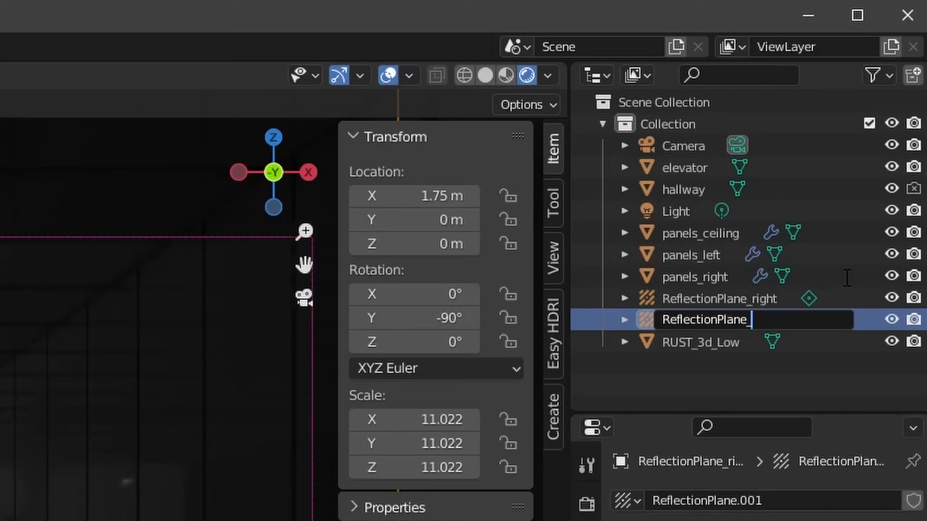
text(left)
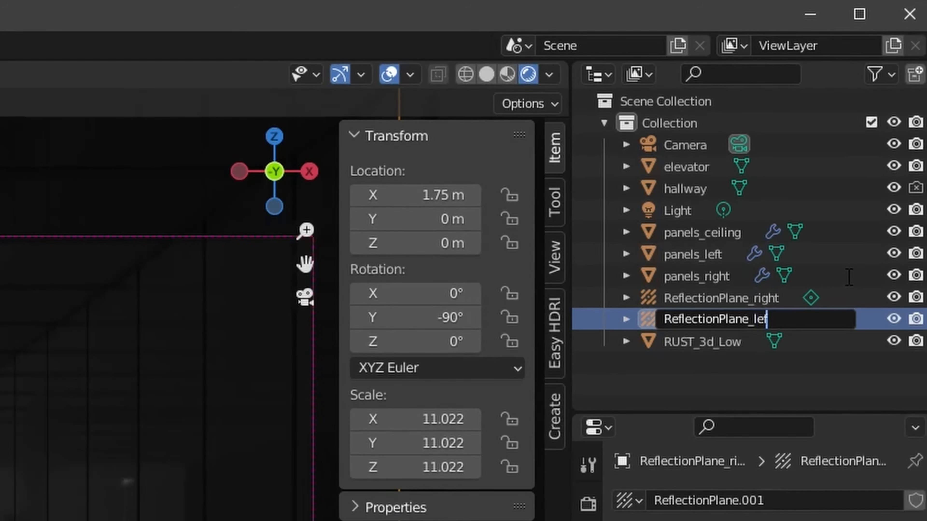
key(Return)
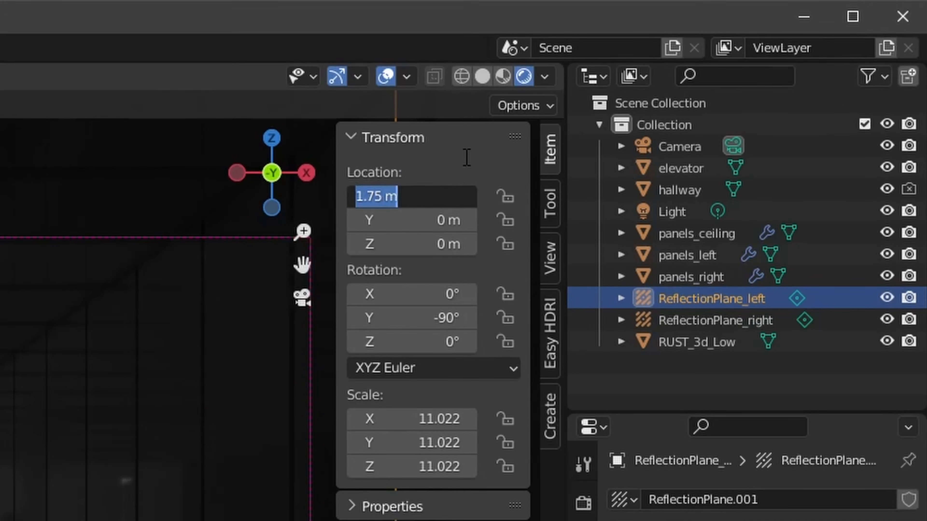
Step: Set ReflectionPlane_left's X location to -1.75 m and Y rotation to 90°, and compare the view with it toggled
key(Home)
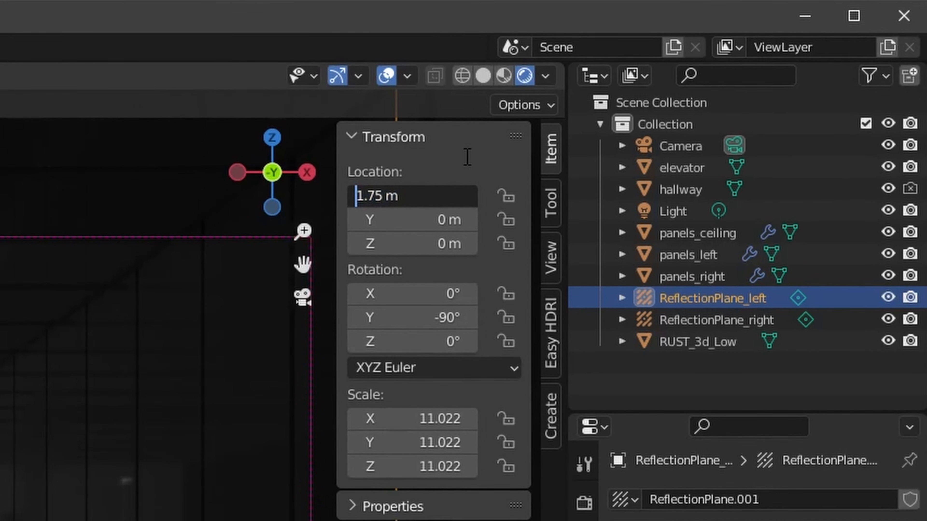
text(-)
key(Return)
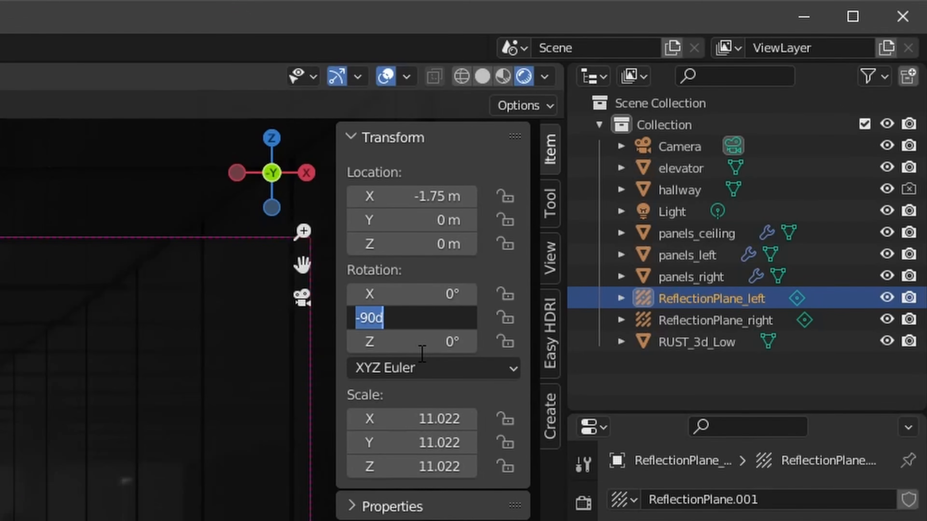
text(90)
key(Return)
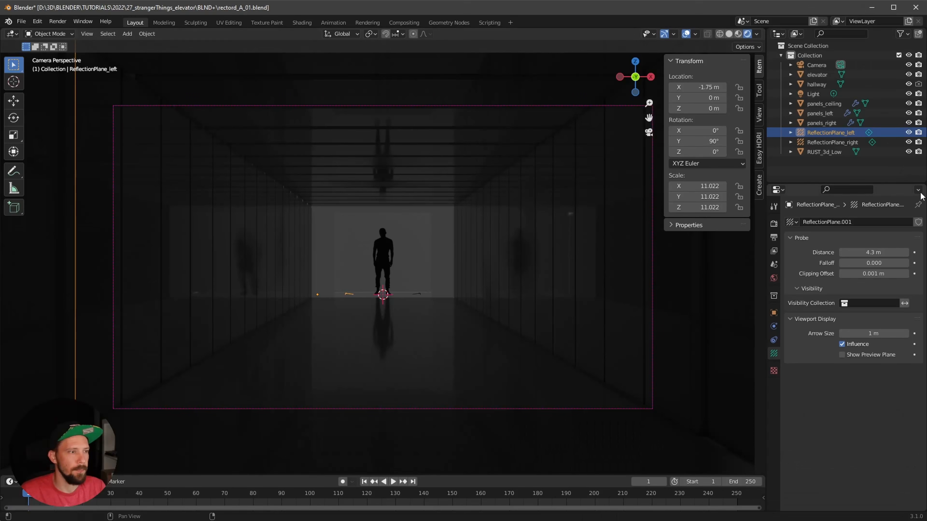
click(908, 133)
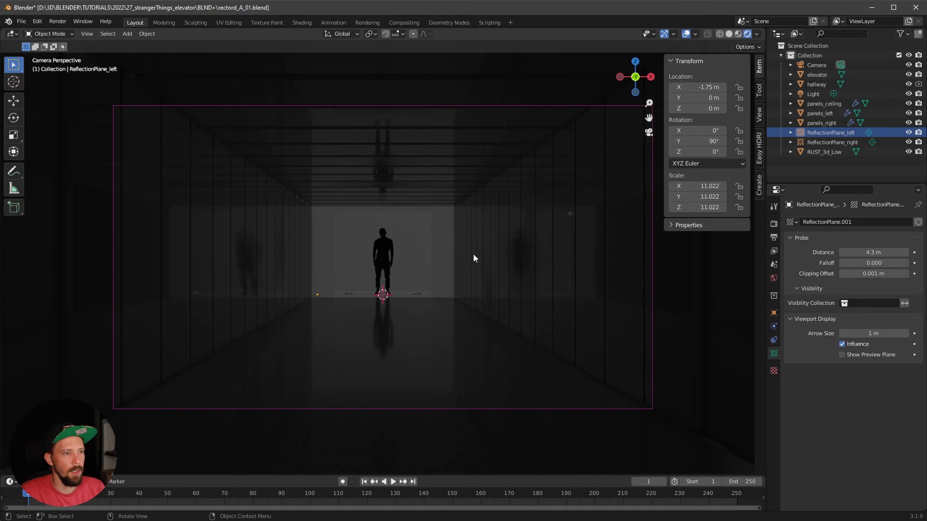
Step: Select the elevator cabin and examine its interior walls and corners up close
click(411, 265)
middle_drag(466, 272, 539, 232)
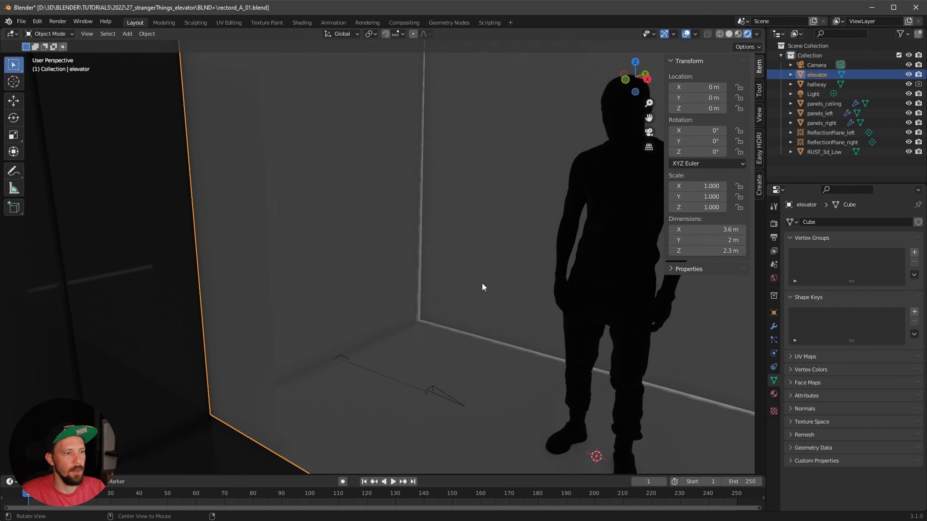
alt+drag(482, 283, 544, 263)
ctrl+alt+drag(600, 209, 474, 278)
alt+shift+drag(474, 278, 515, 253)
alt+drag(462, 280, 515, 260)
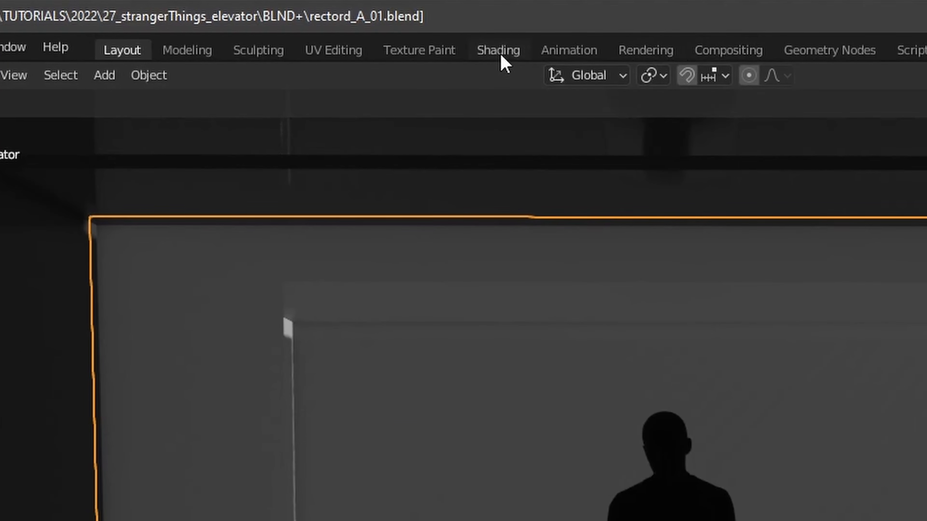
Step: Switch to the Shading workspace and rename the elevator's material M_elevator
click(303, 23)
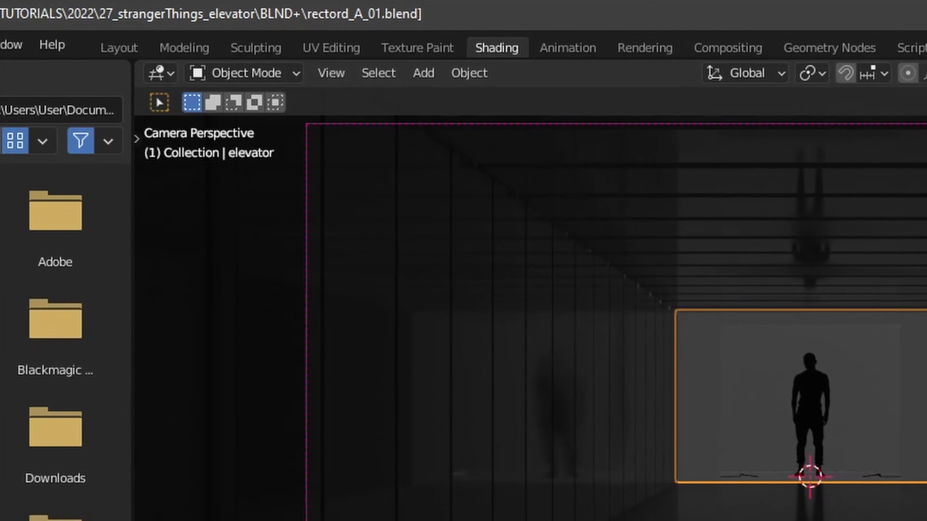
click(452, 313)
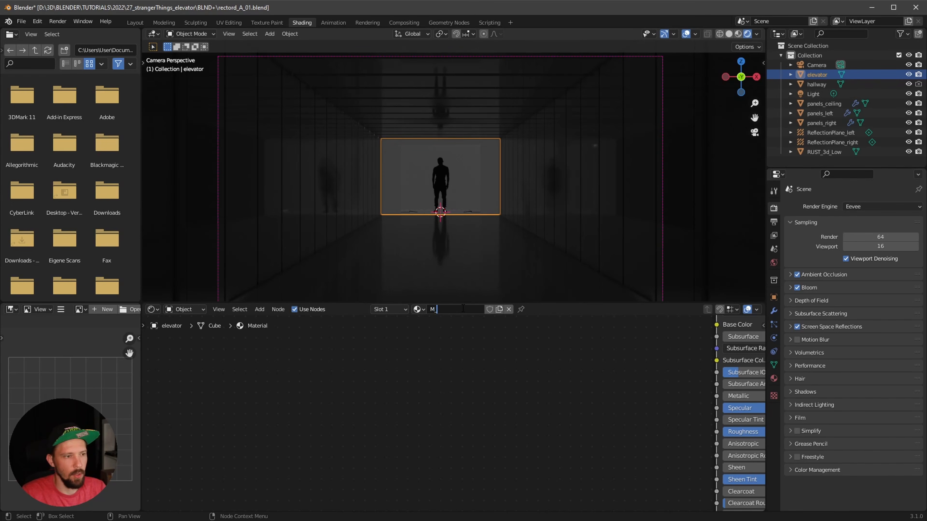
text(M)
text(_ele)
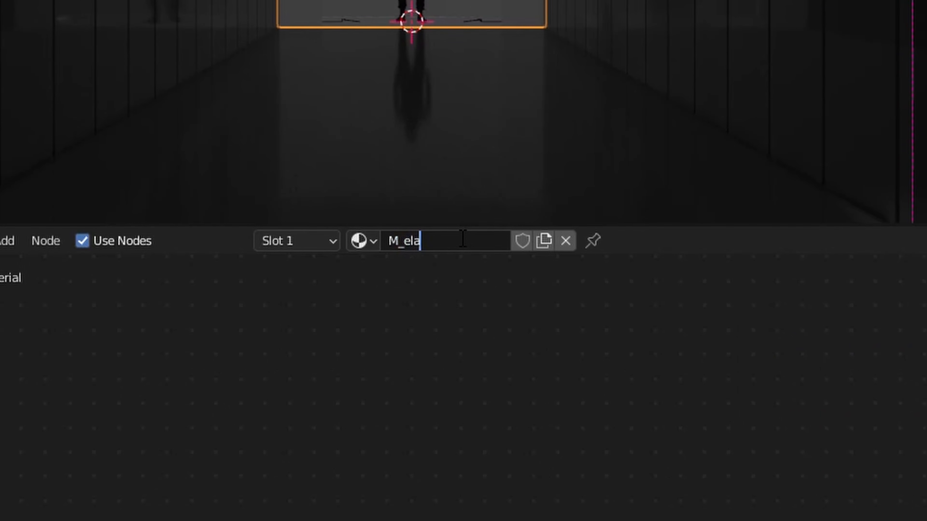
key(BackSpace)
key(BackSpace)
text(levaot)
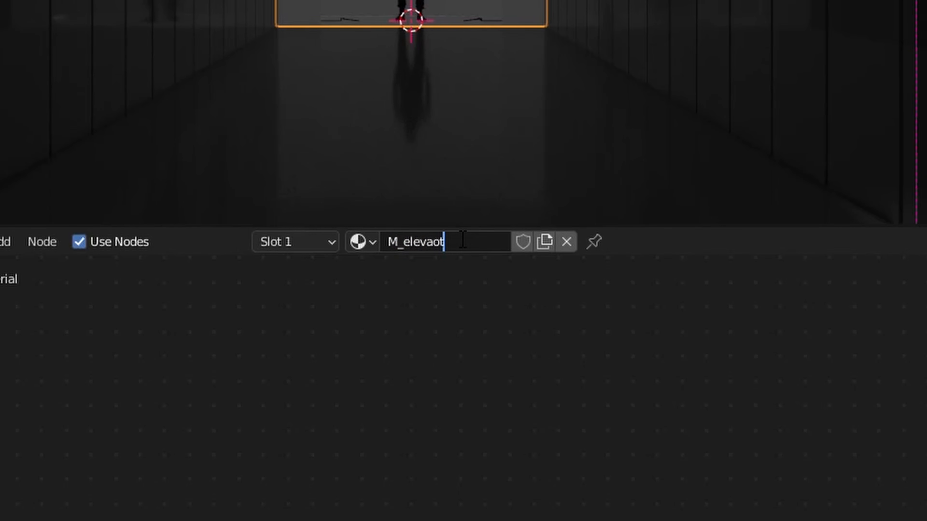
key(BackSpace)
key(BackSpace)
text(tor)
key(Return)
Step: Run Principled Texture Setup on the Principled BSDF with the panels04 albedo, metallic, normal and roughness textures
key(Home)
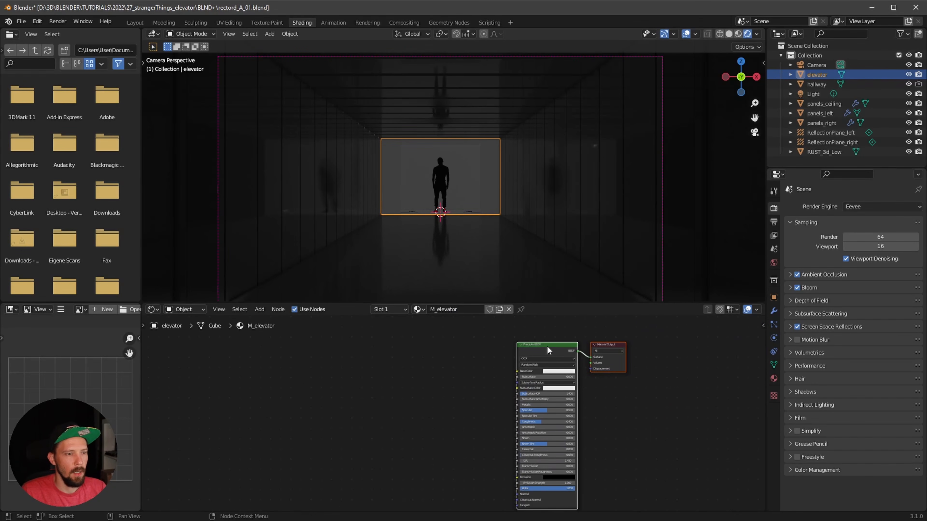
key(ctrl+shift+t)
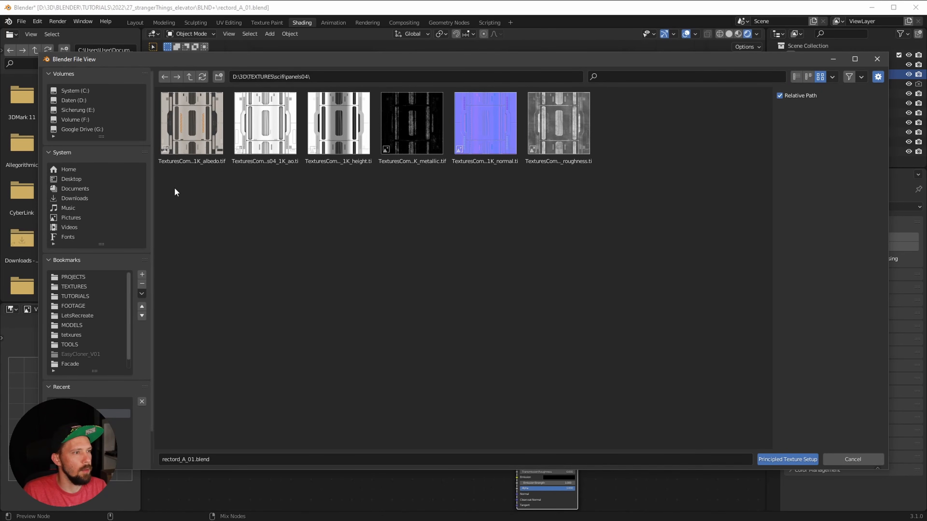
drag(176, 185, 276, 128)
drag(297, 166, 296, 165)
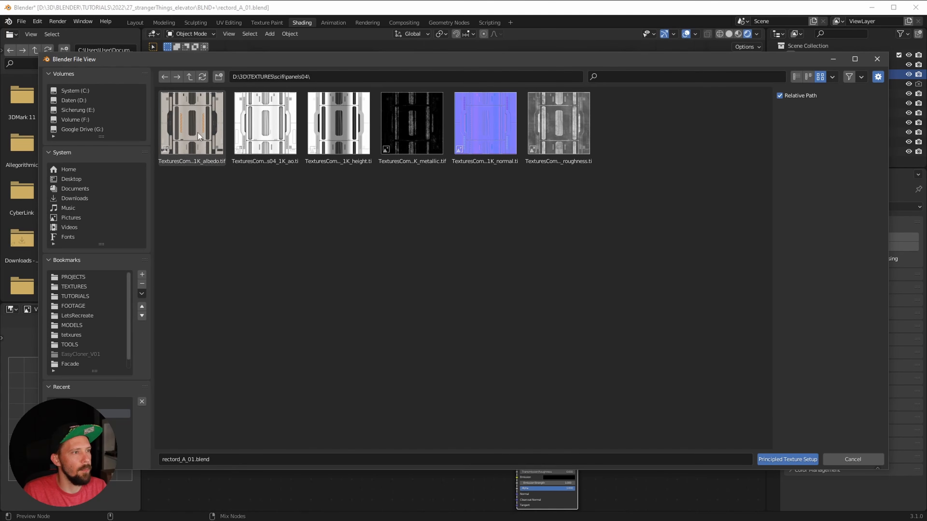
click(198, 133)
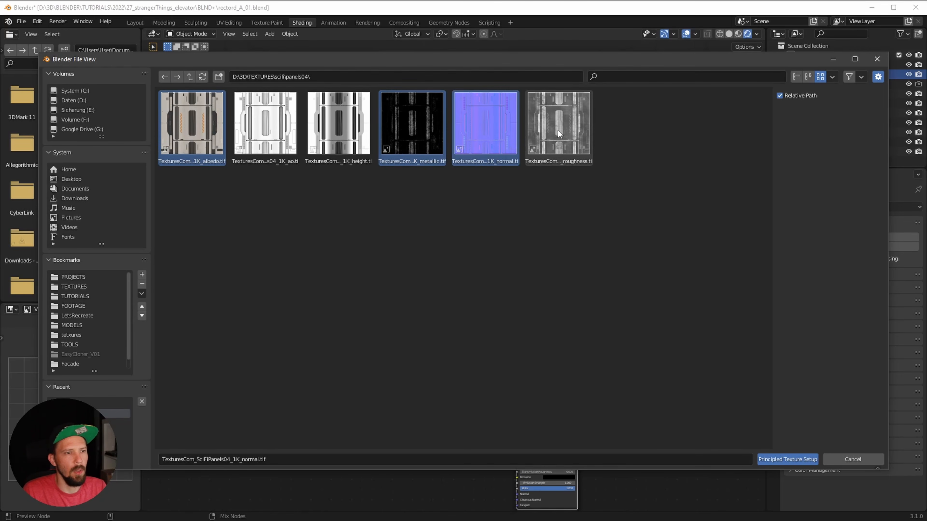
click(788, 460)
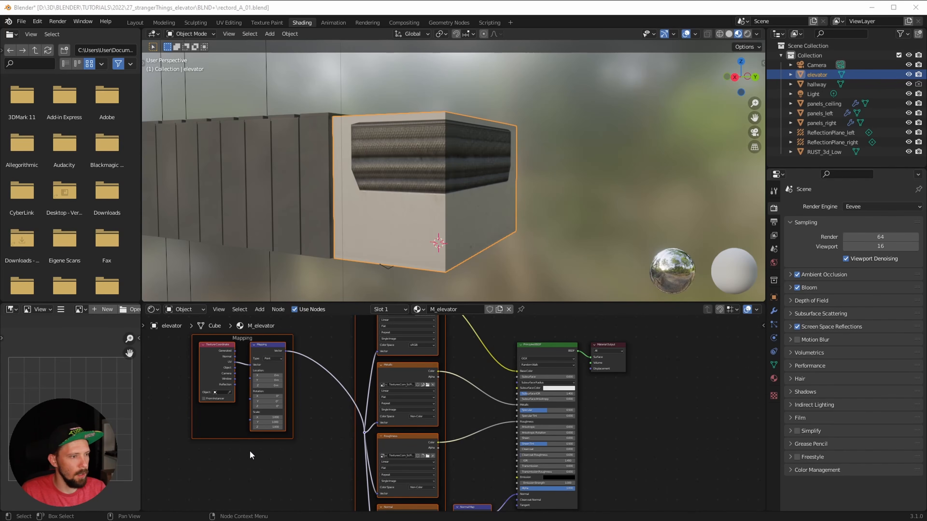
Step: Set the Mapping node's scale to 4 on X and 6 on Y
drag(251, 452, 368, 399)
drag(265, 456, 372, 397)
click(289, 451)
ctrl+middle_drag(290, 451, 428, 451)
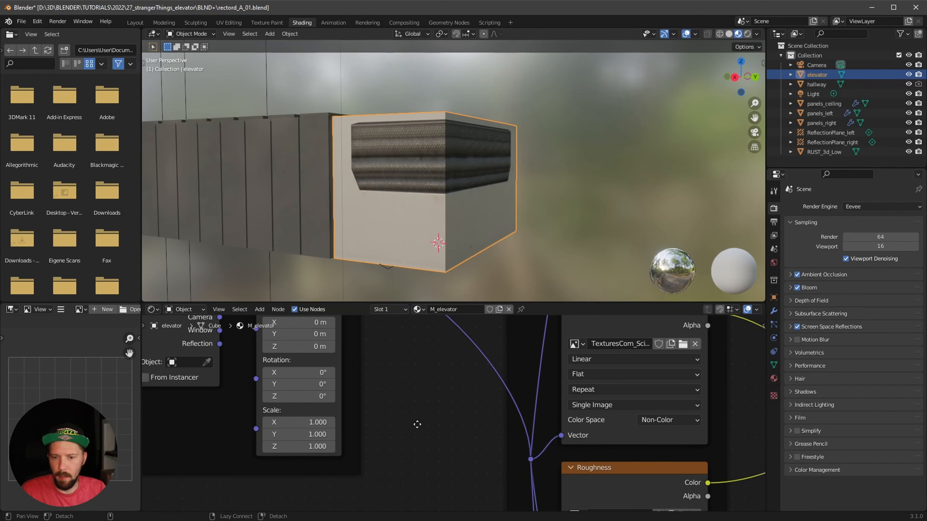
click(323, 420)
text(4)
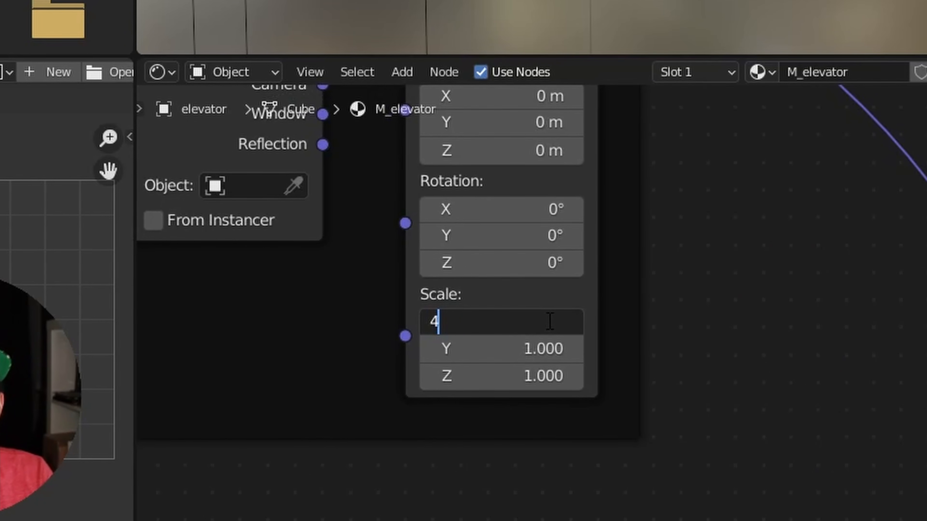
key(Tab)
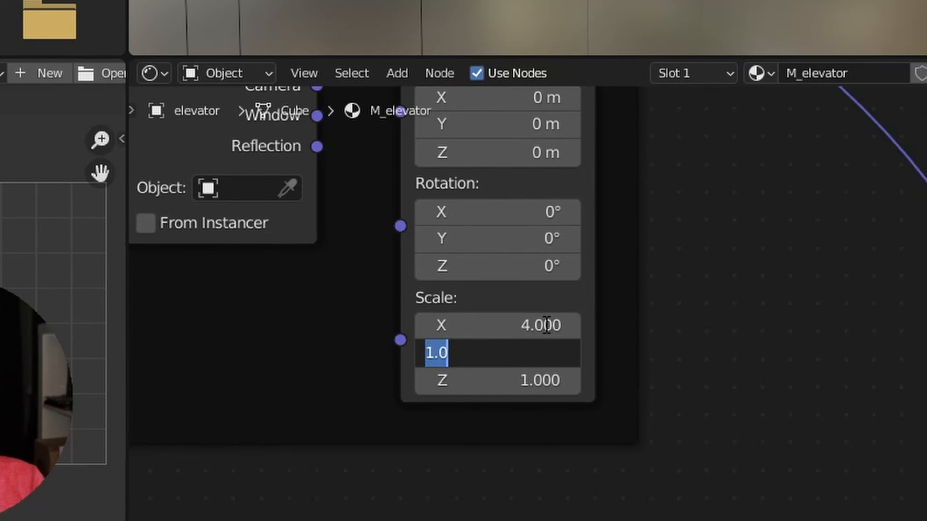
text(6)
key(Return)
Step: View the elevator through the camera and shift the texture by setting the Mapping node's Y location to 1.4 m
key(KP_0)
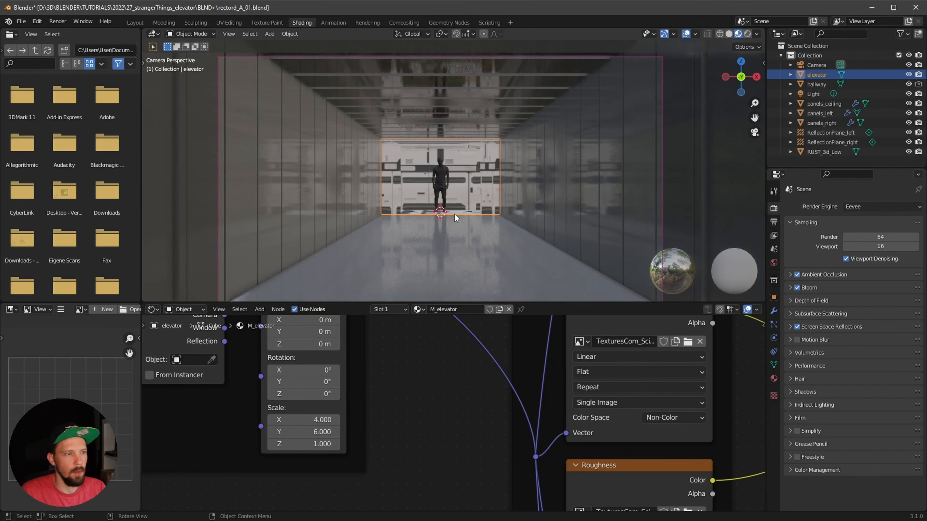
scroll(441, 240, up, 5)
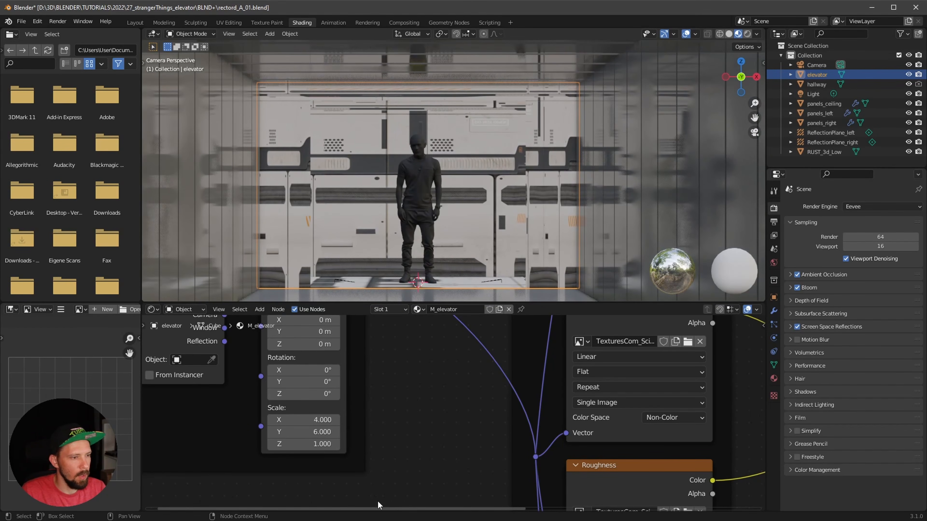
middle_drag(397, 397, 432, 421)
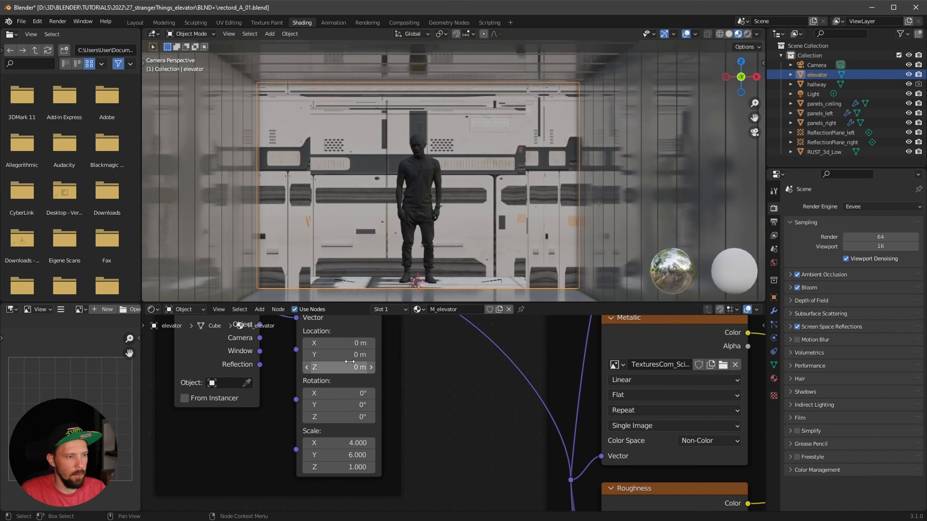
drag(352, 356, 356, 355)
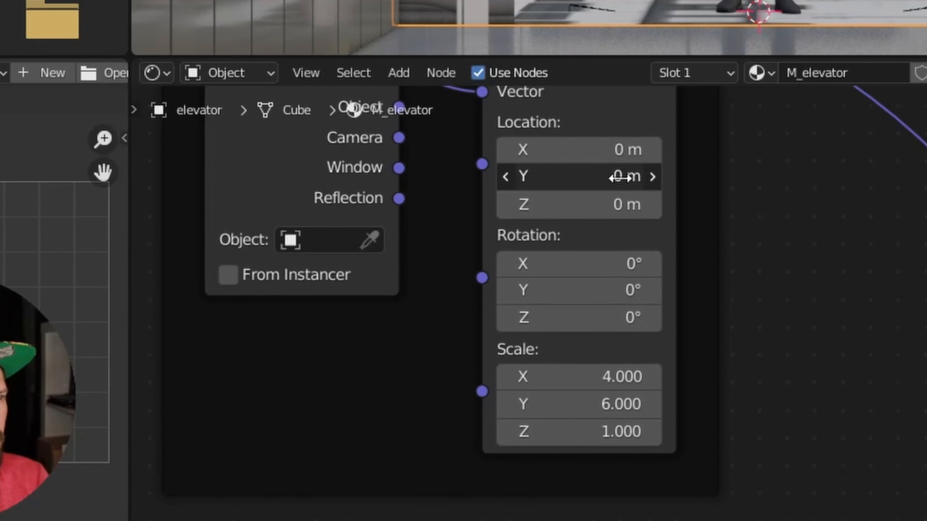
drag(618, 179, 617, 184)
key(ctrl+z)
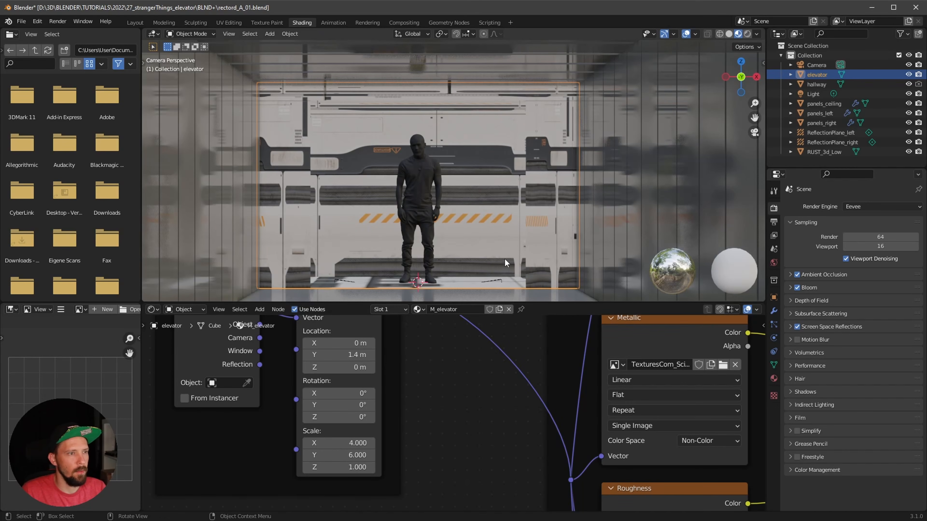
Step: Insert a ColorRamp node between the base color texture and the Principled BSDF's Base Color
key(Home)
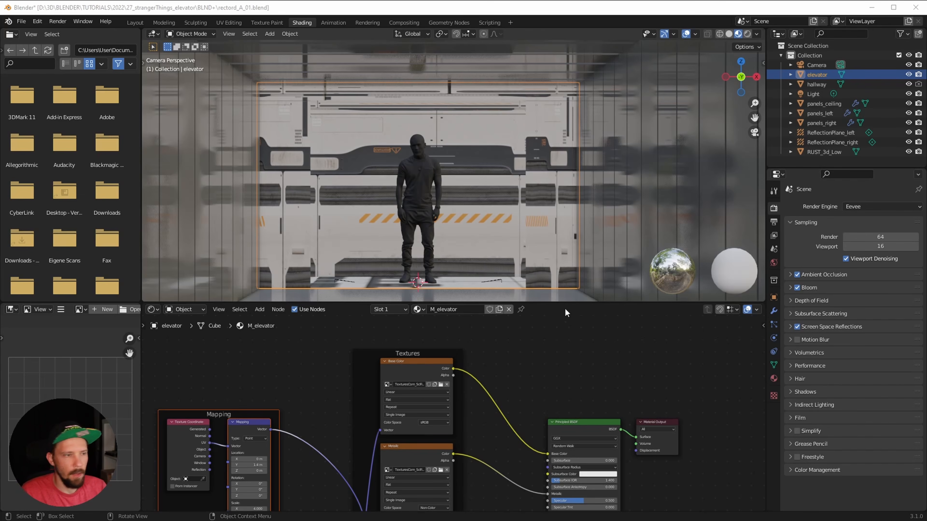
scroll(594, 402, up, 3)
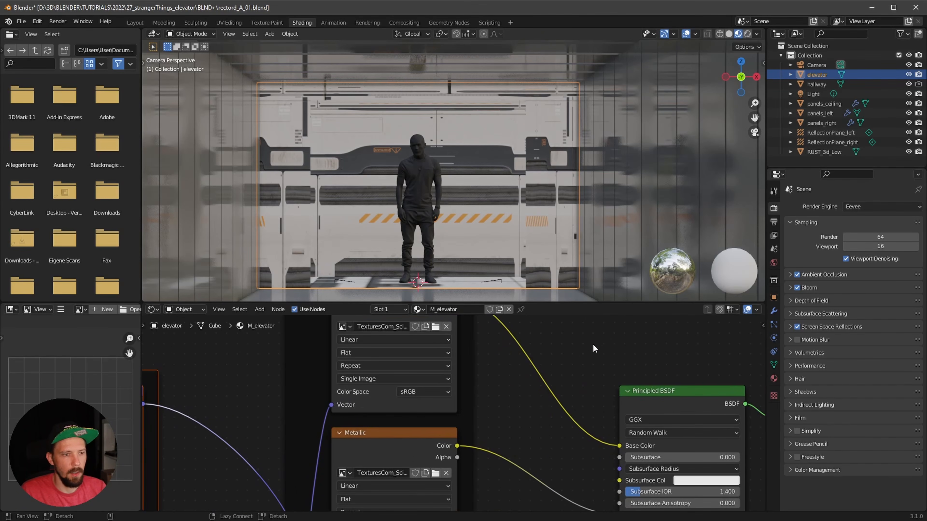
middle_drag(599, 353, 495, 379)
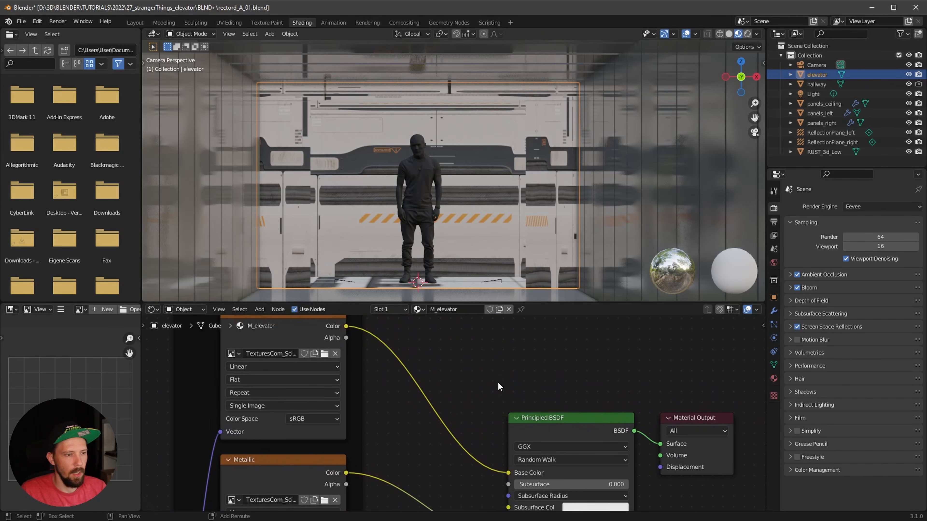
key(shift+a)
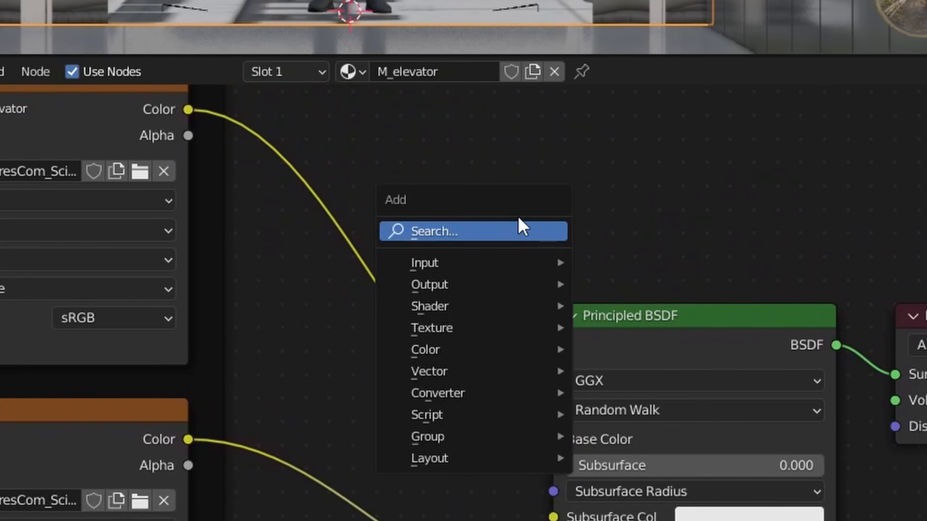
click(523, 227)
text(ramp)
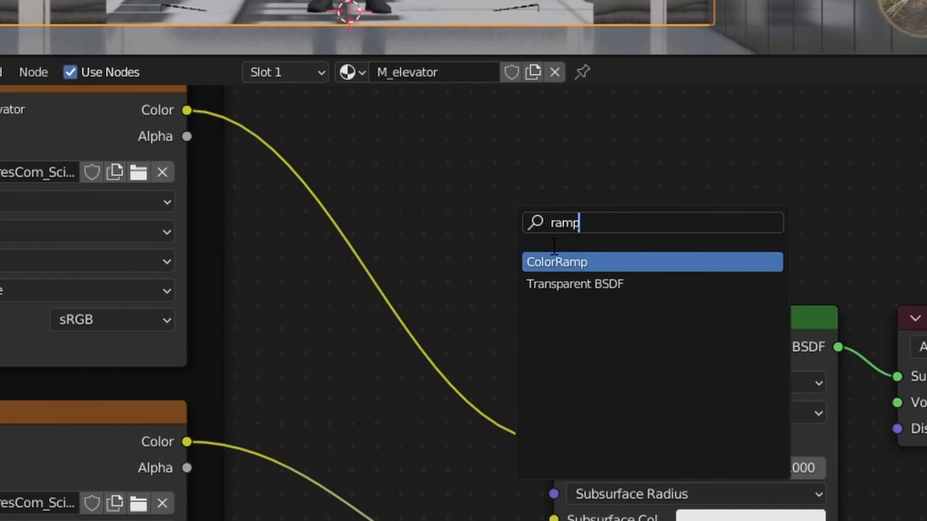
click(619, 263)
click(400, 178)
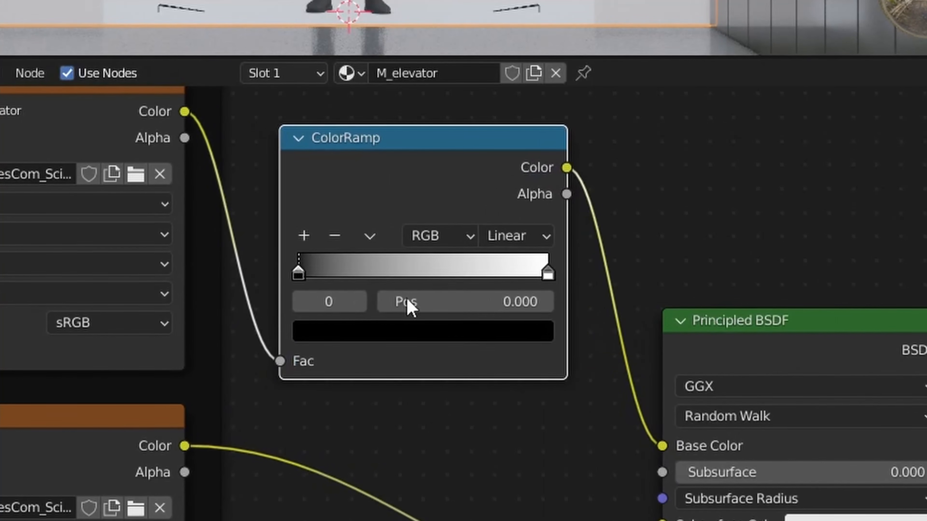
Step: Darken the base color by moving the ColorRamp's black stop to position 0.850
middle_drag(363, 339, 376, 439)
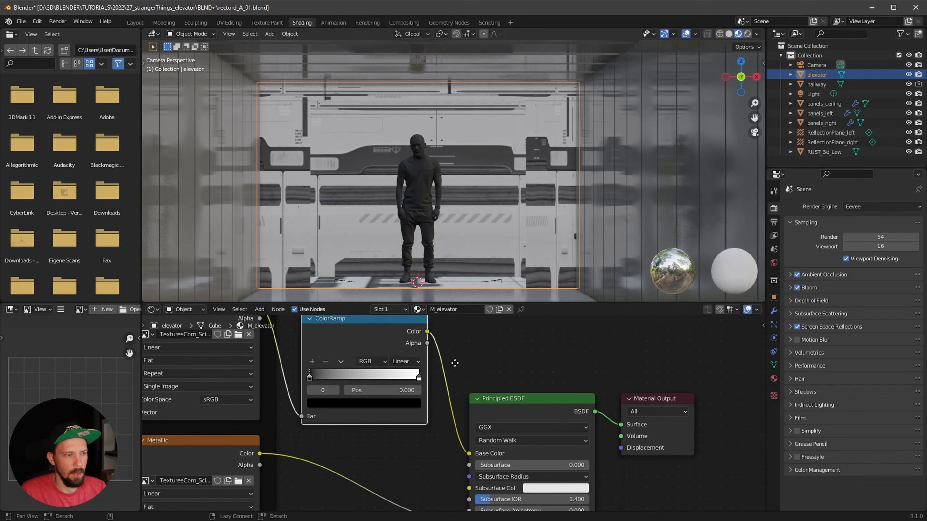
middle_drag(576, 201, 496, 200)
middle_drag(524, 375, 546, 384)
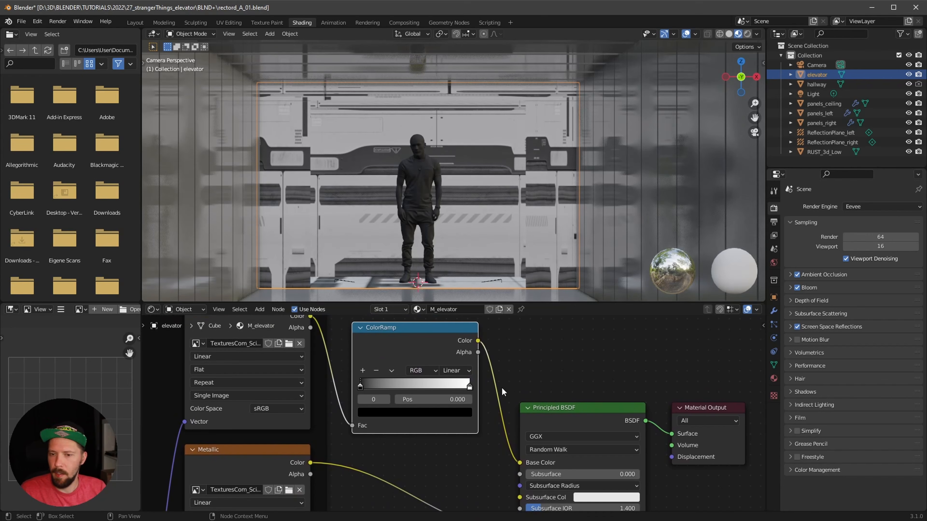
drag(359, 390, 442, 389)
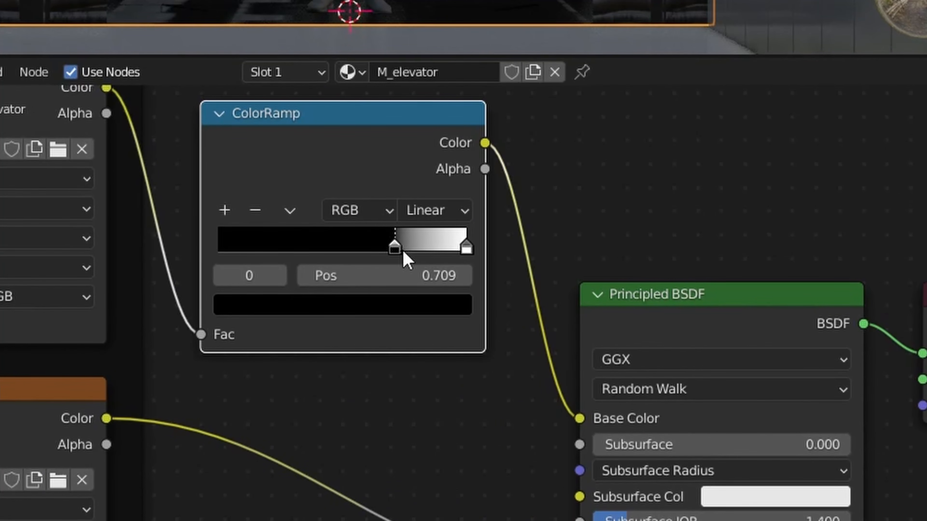
drag(405, 257, 440, 248)
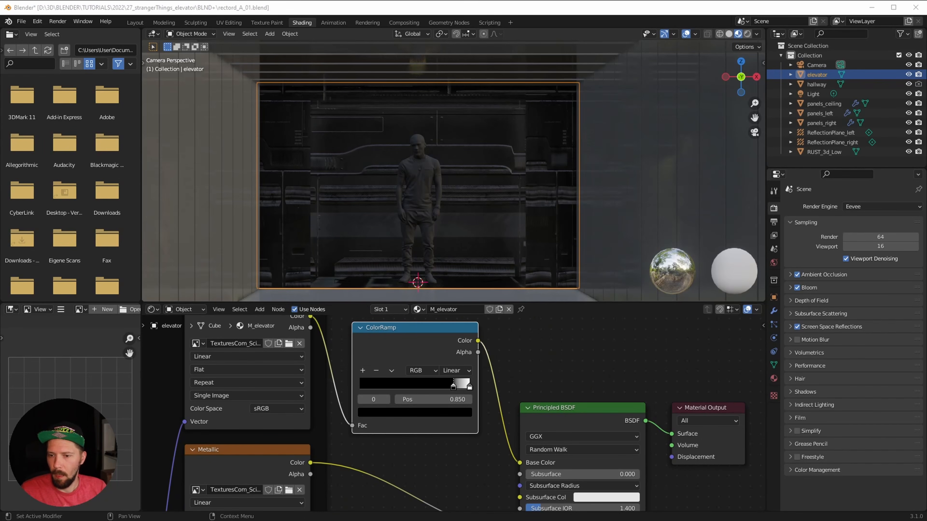
Step: Disconnect the roughness texture from the Principled BSDF and set its Roughness to about 0.723
shift+scroll(426, 374, down, 10)
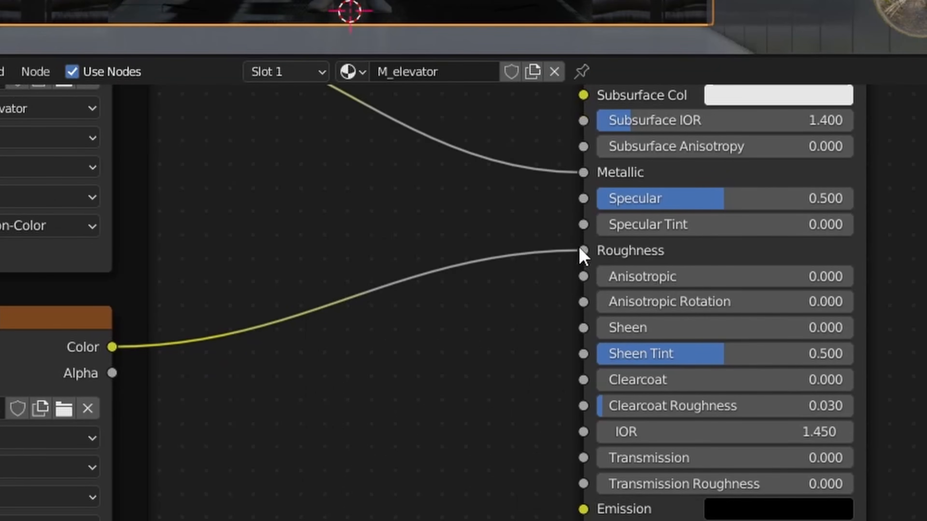
drag(521, 388, 451, 458)
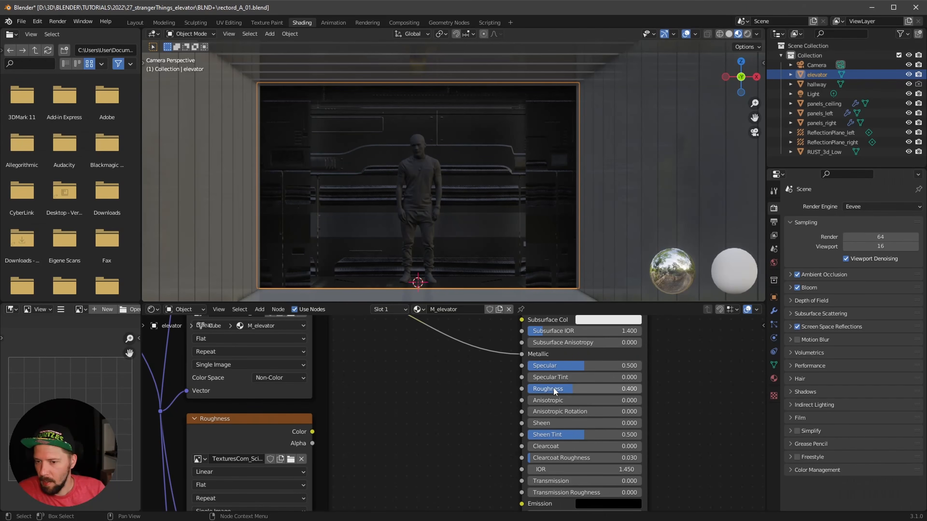
drag(572, 390, 610, 389)
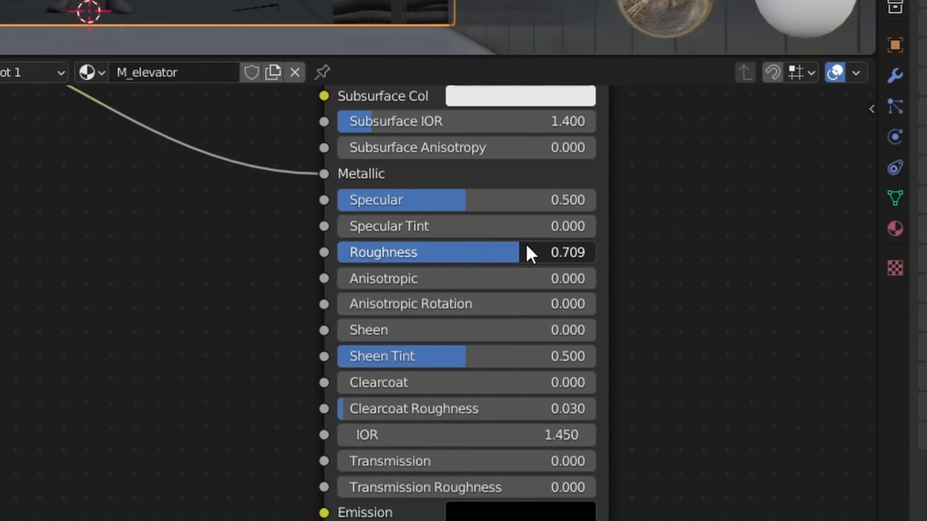
drag(530, 253, 535, 252)
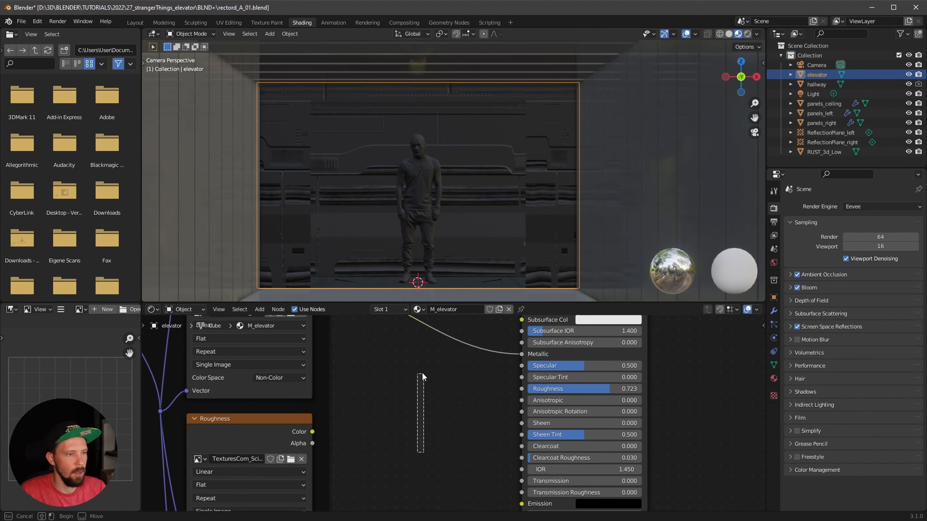
Step: Open the Normal Map node's Strength value for editing
shift+scroll(424, 380, down, 8)
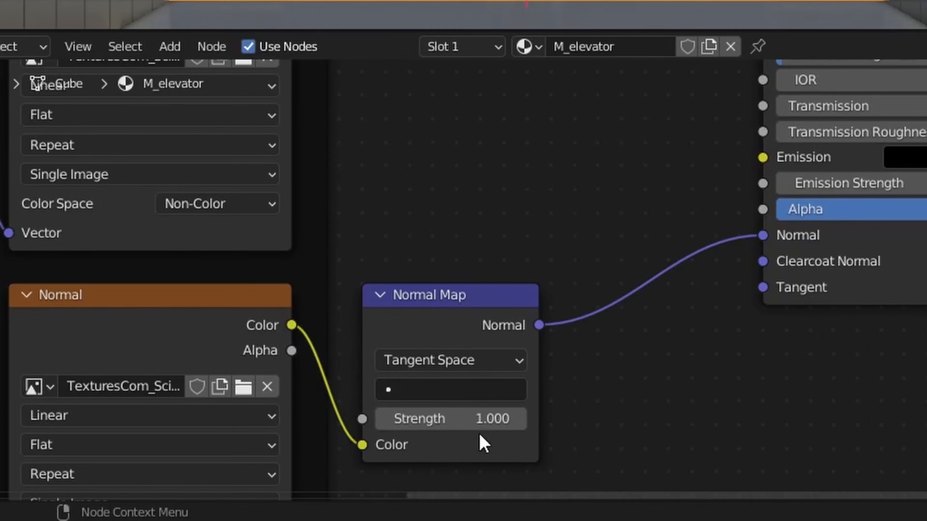
click(481, 423)
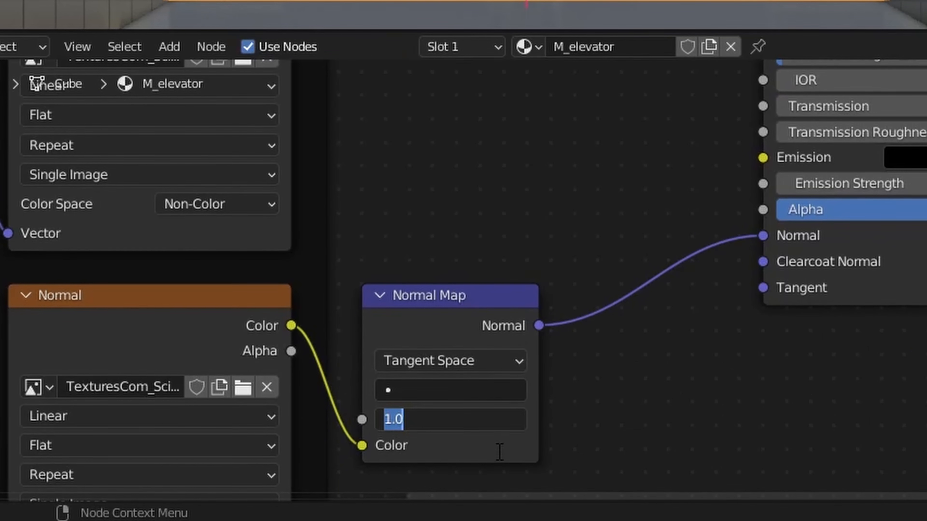
Step: Set the strength of the M_elevator material's Normal Map node to 2
text(2)
key(Return)
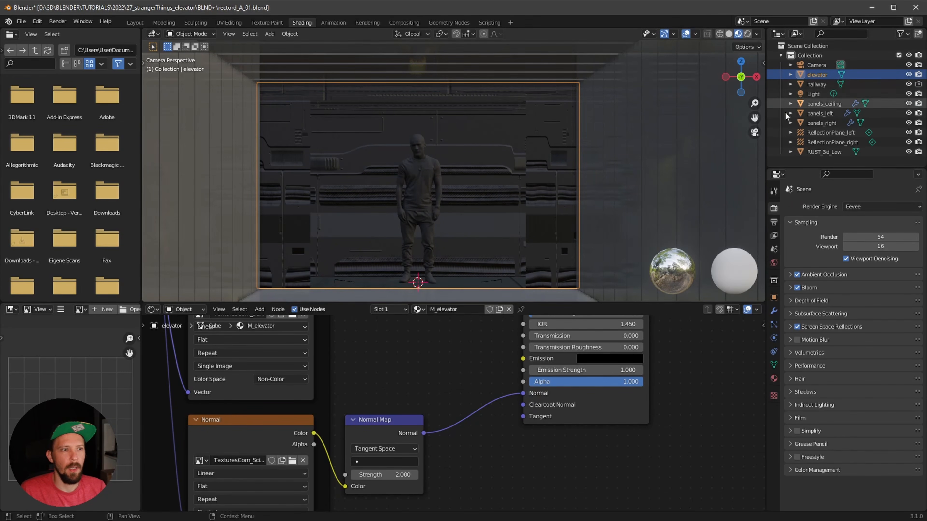
Step: Assign M_hallway in a new material slot to the elevator's front frame faces, and check the result with overlays hidden
key(Tab)
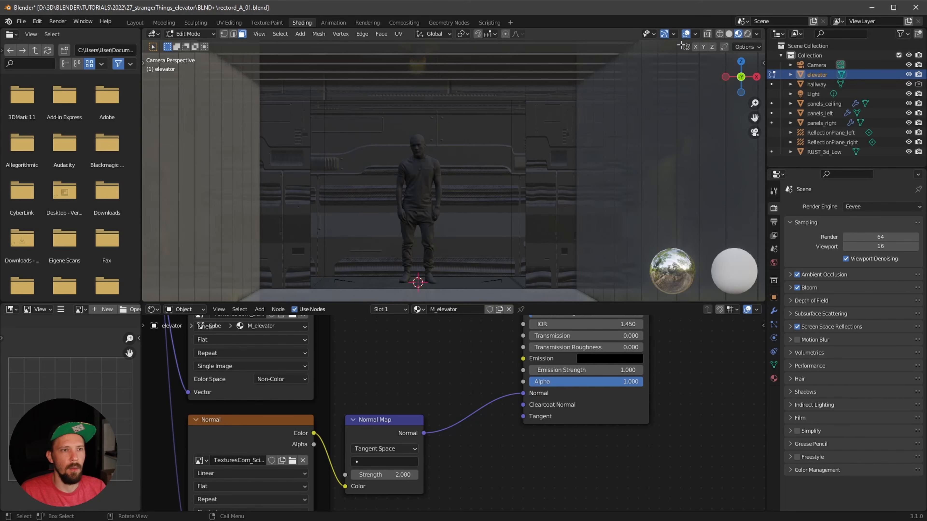
click(566, 136)
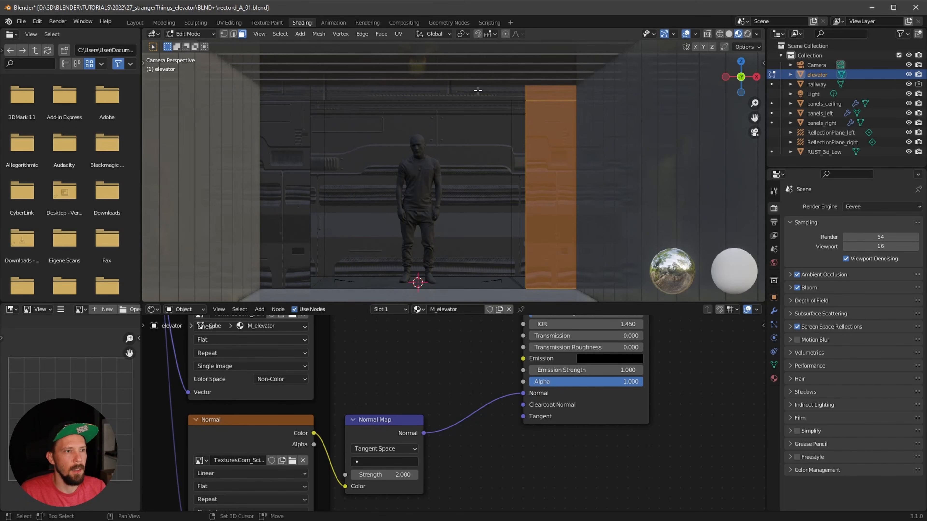
shift+click(496, 94)
shift+drag(298, 139, 299, 168)
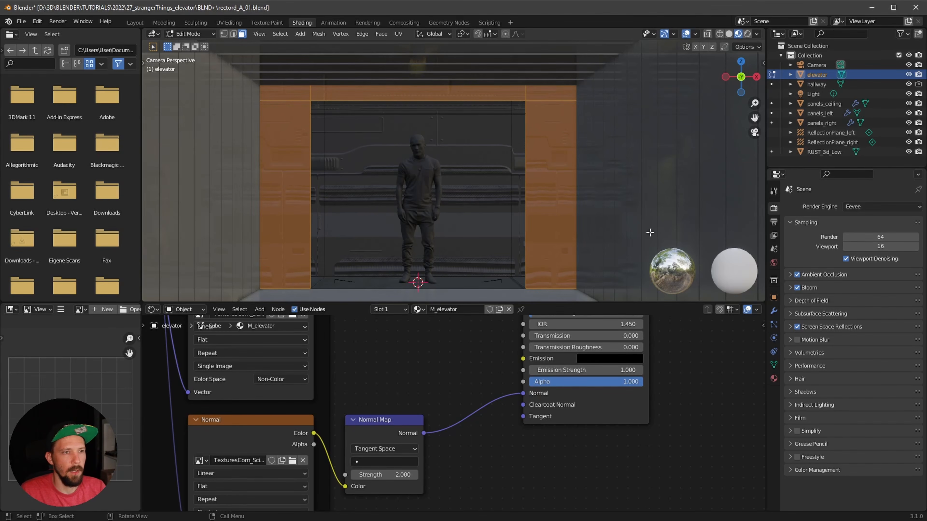
click(773, 379)
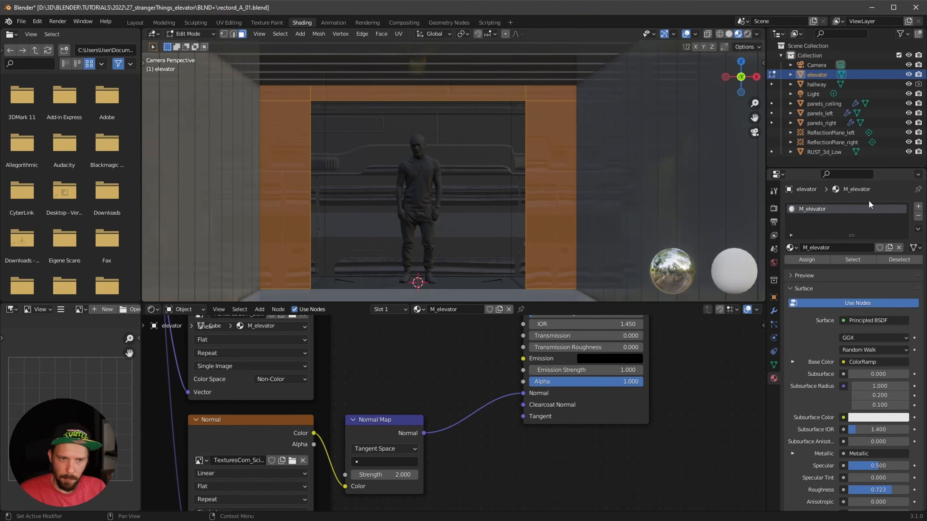
click(918, 208)
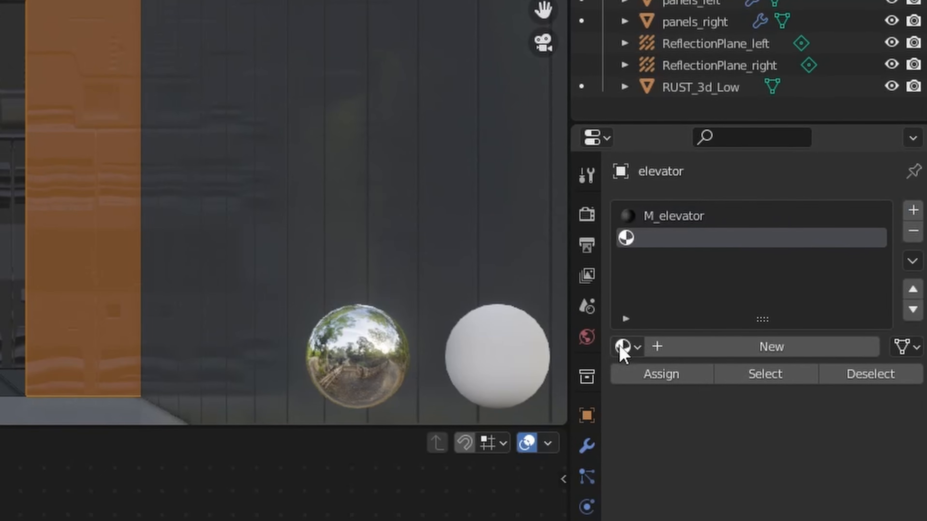
click(633, 348)
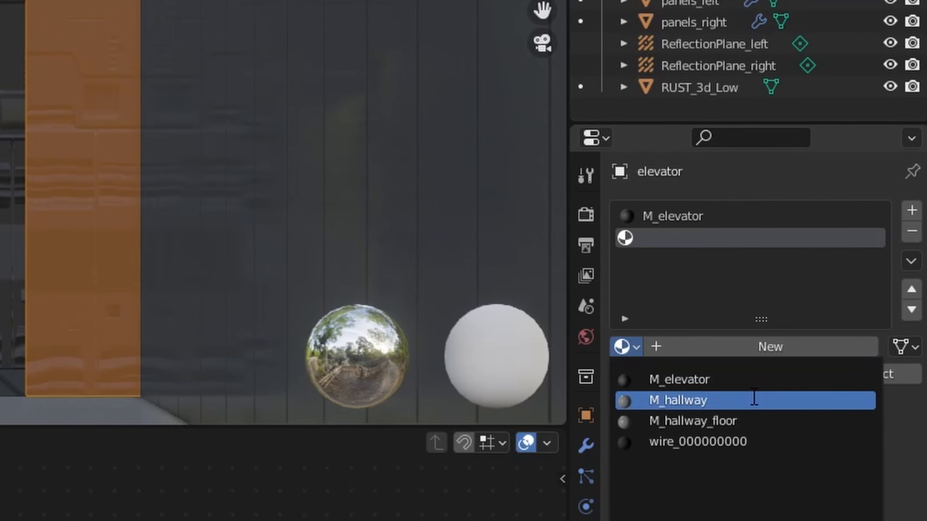
click(849, 291)
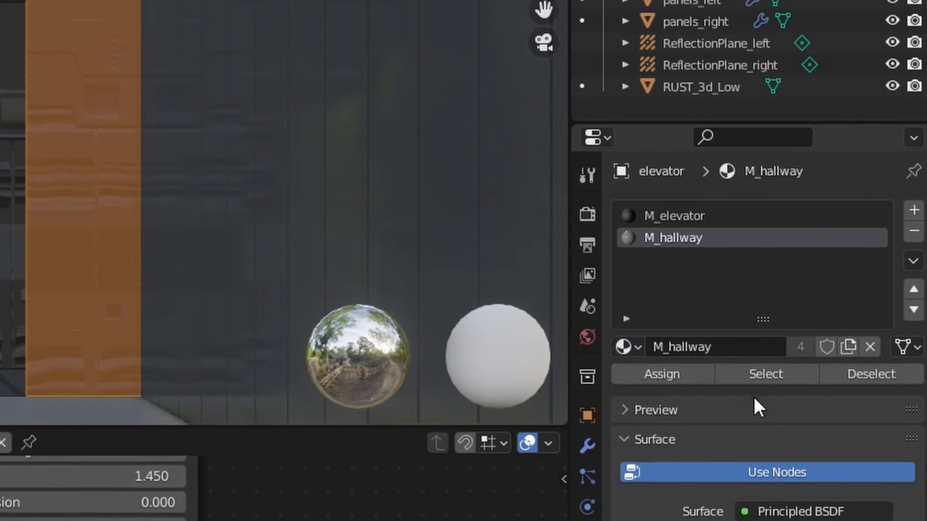
click(679, 378)
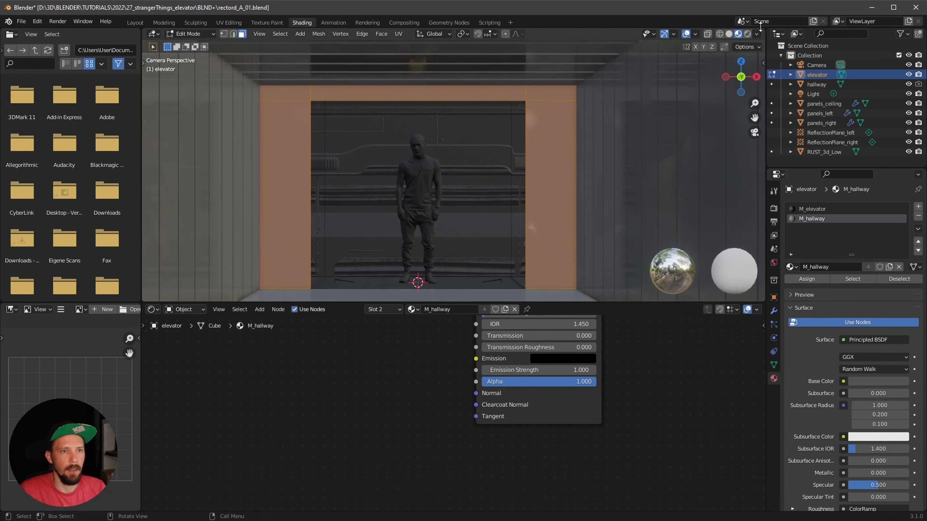
click(685, 34)
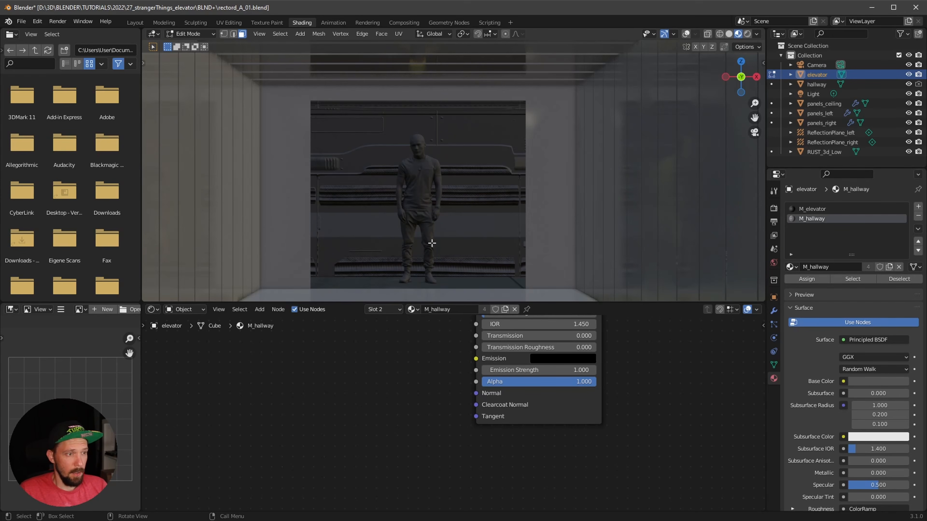
key(KP_0)
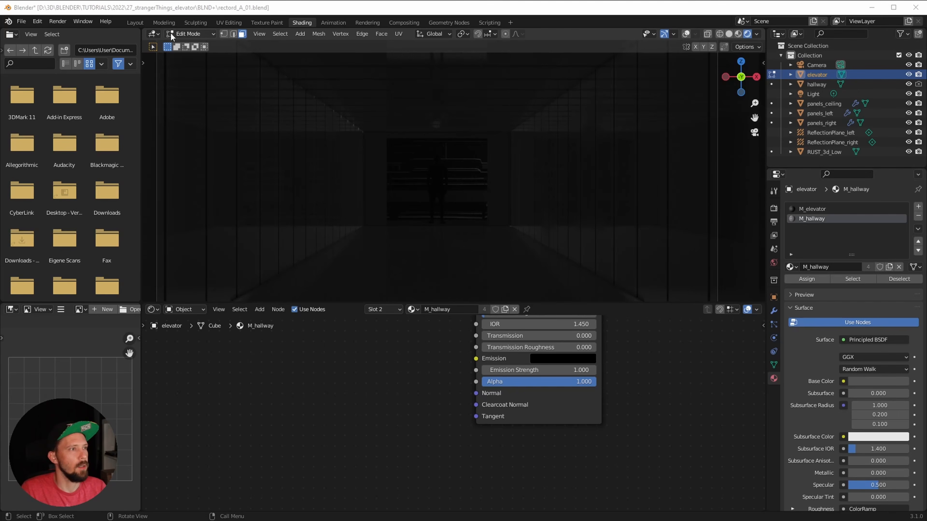
Step: In the Layout workspace, change the scene's existing point light to an Area light
click(135, 23)
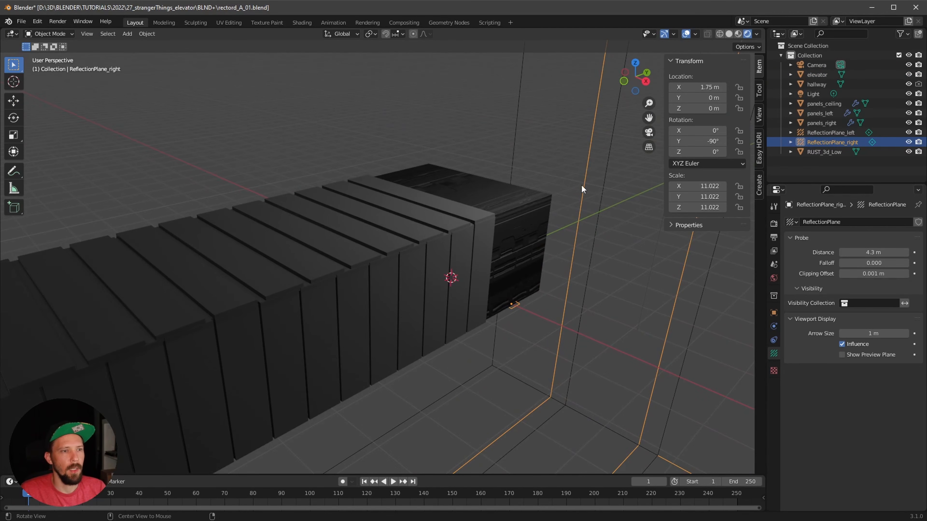
middle_drag(582, 188, 530, 118)
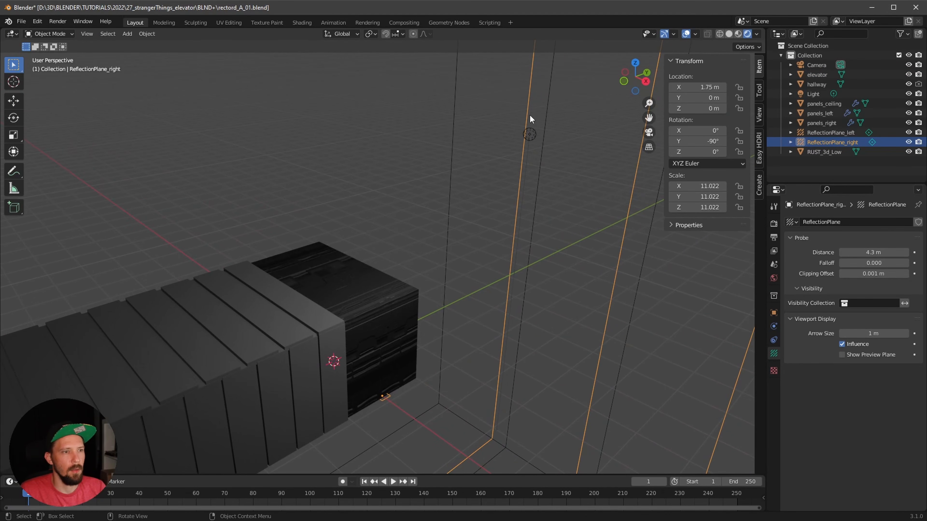
click(529, 134)
middle_drag(472, 248, 491, 239)
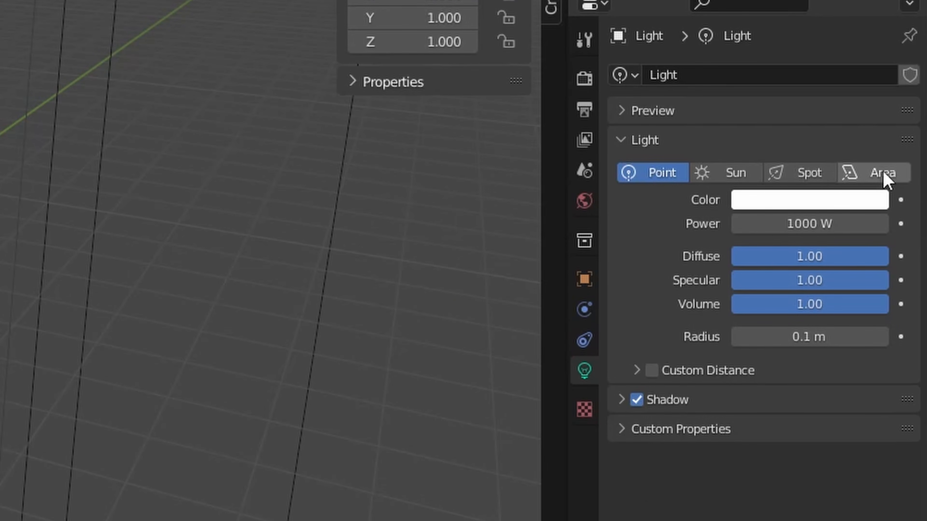
click(909, 267)
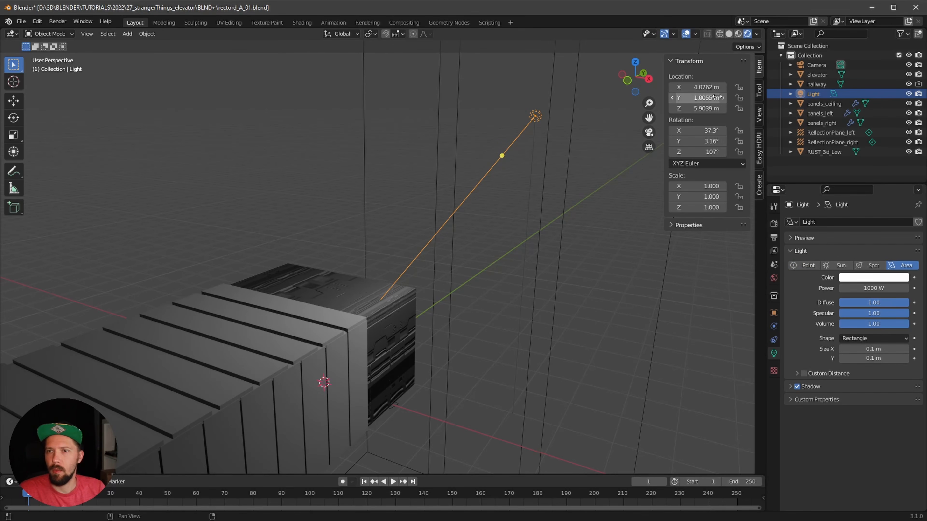
Step: Reset the area light's X, Y and Z rotation to 0°
click(706, 131)
text(0)
key(Tab)
text(0)
key(Tab)
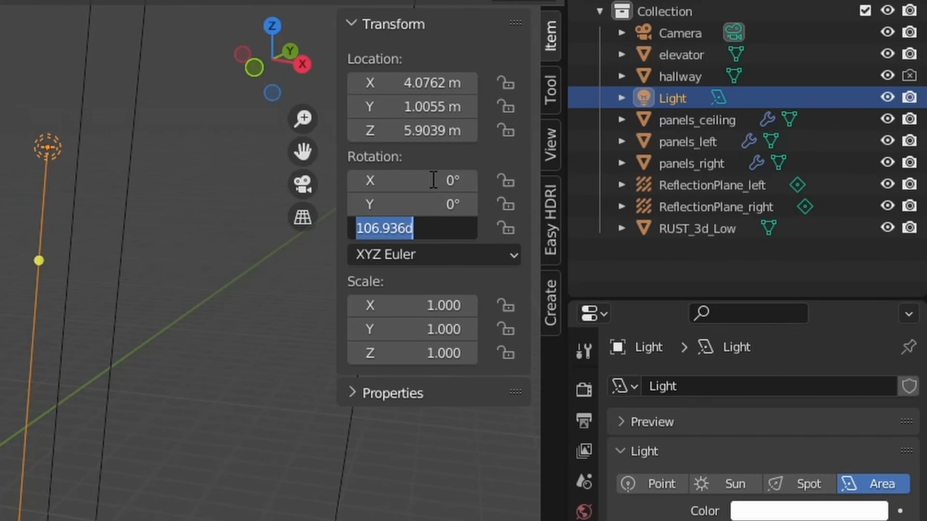
text(0)
key(Return)
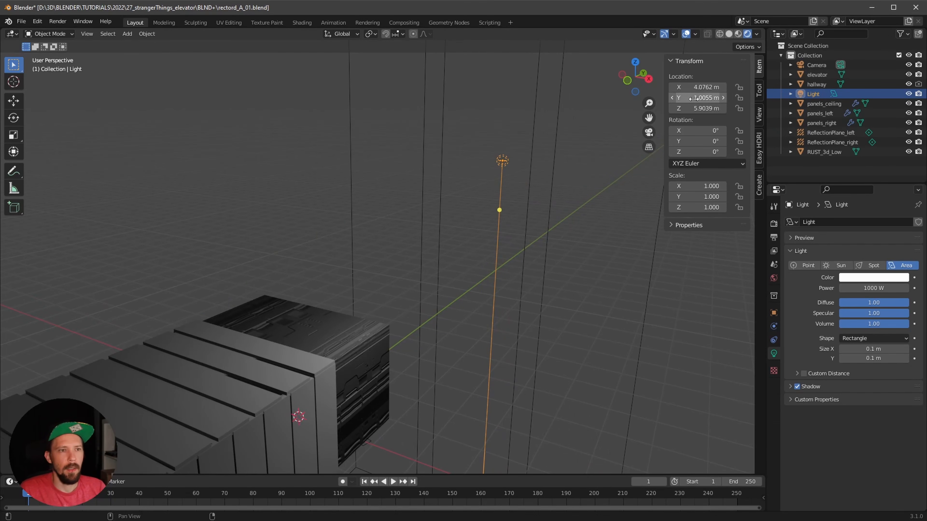
Step: Position the area light above the elevator at X 0 m, Y about 0.135 m and Z about 3 m
text(0)
key(Return)
middle_drag(474, 277, 541, 290)
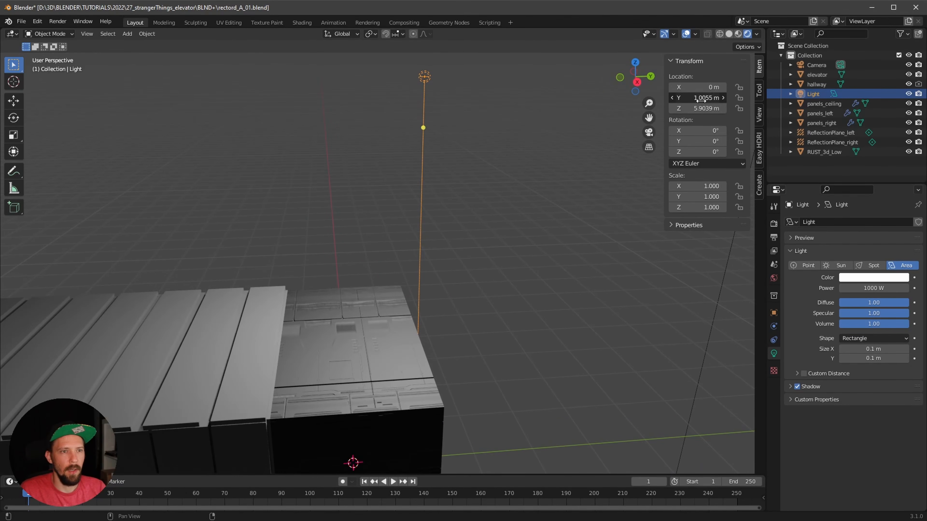
mouse_move(697, 99)
mouse_down()
mouse_move(690, 121)
mouse_move(705, 107)
mouse_move(686, 107)
mouse_up()
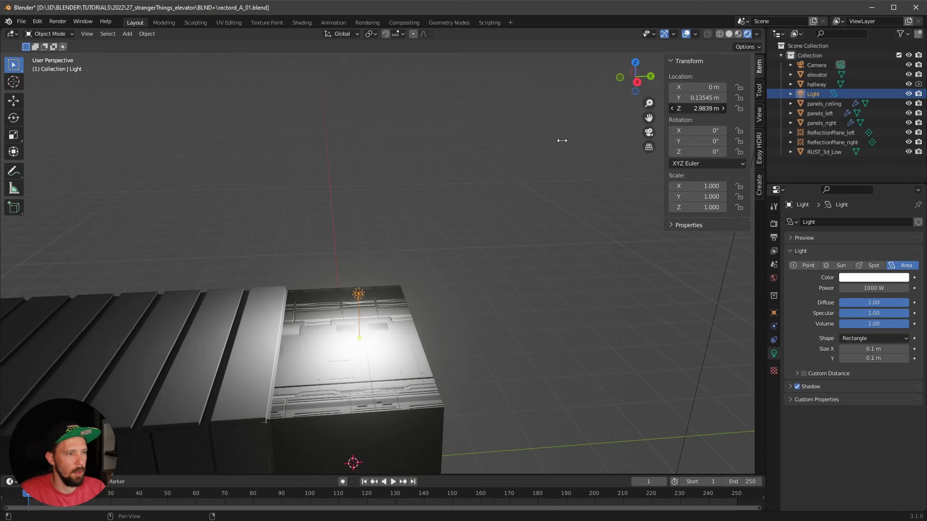
middle_drag(559, 139, 511, 228)
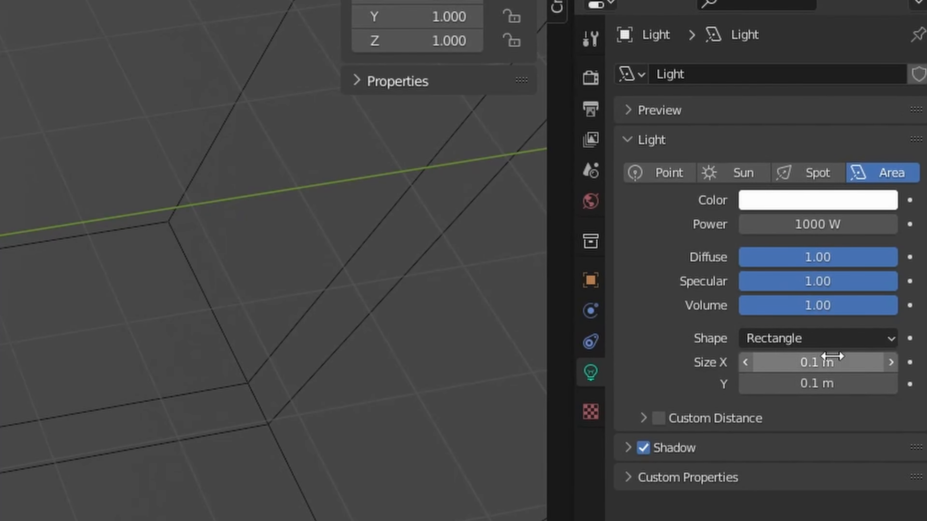
Step: Set the rectangular area light's size to 3 m in X and 1.5 m in Y
drag(822, 360, 882, 365)
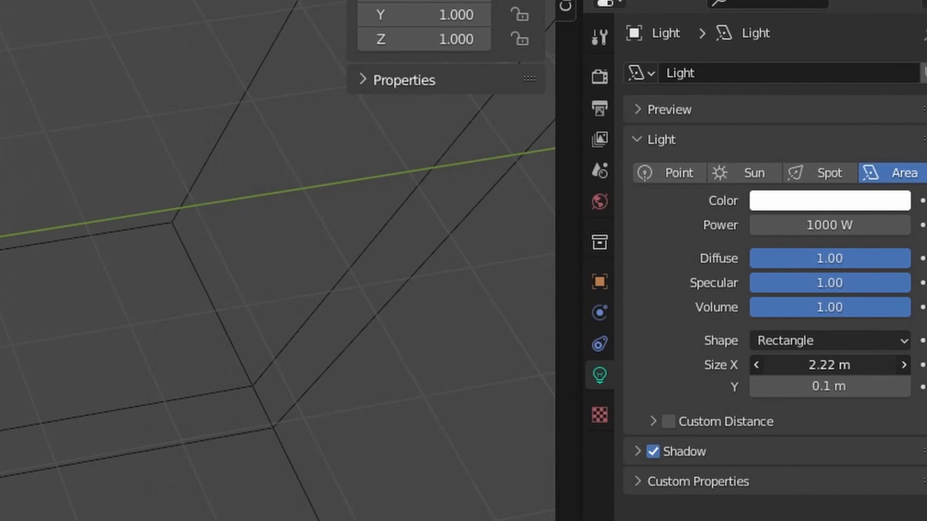
middle_drag(72, 343, 252, 333)
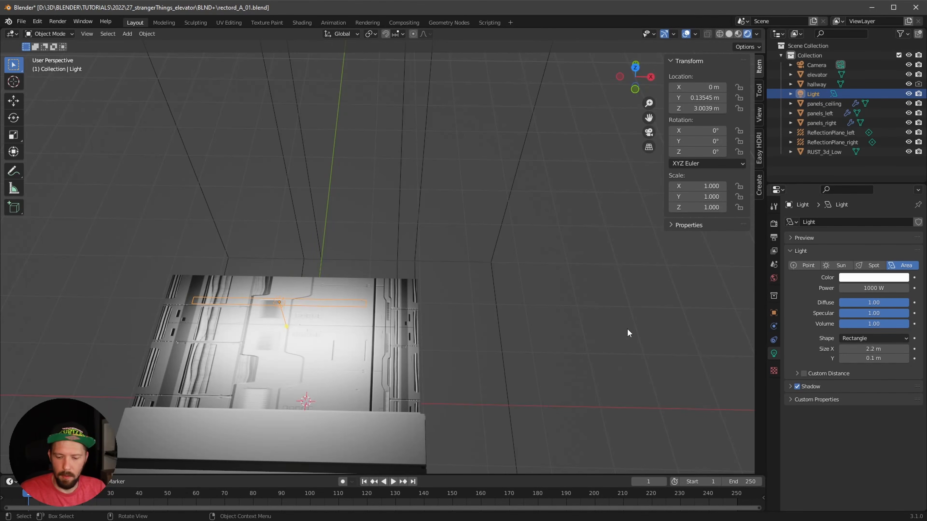
key(KP_7)
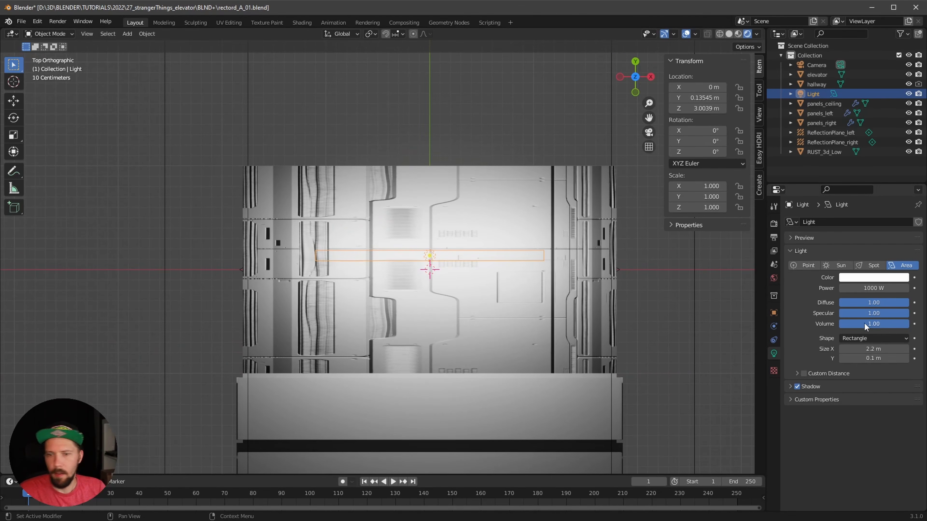
drag(873, 349, 907, 348)
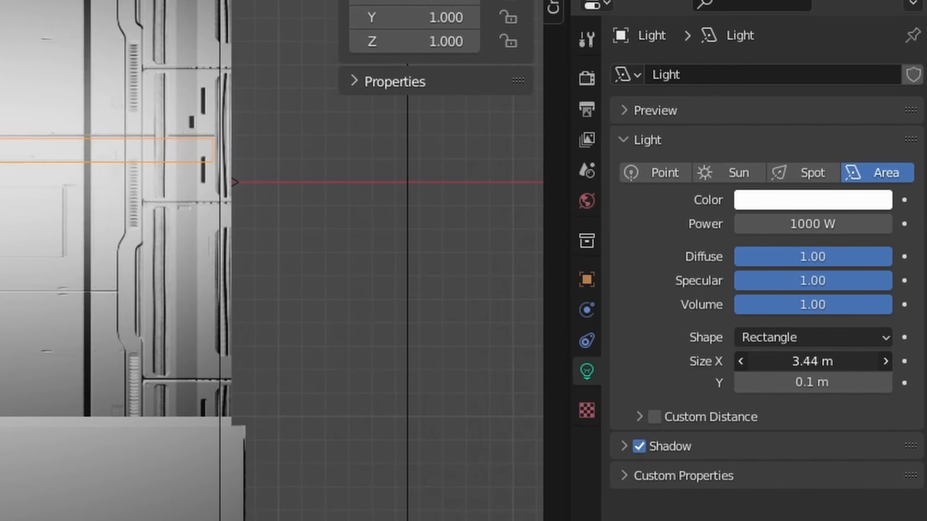
drag(812, 361, 798, 361)
click(811, 363)
text(3)
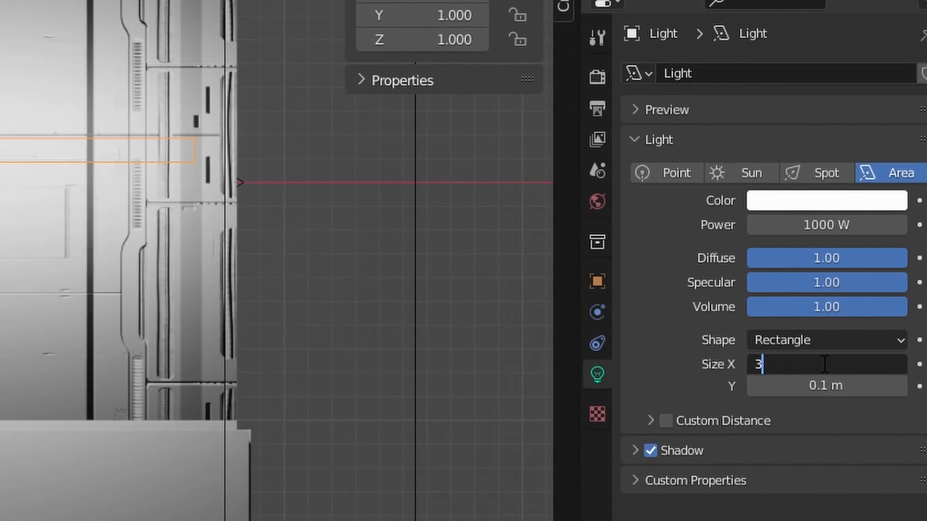
key(Return)
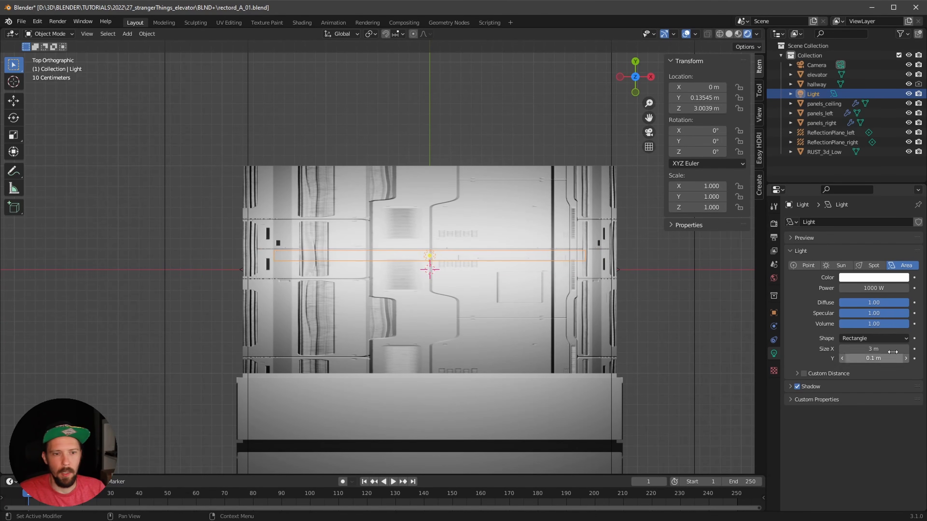
drag(892, 358, 913, 358)
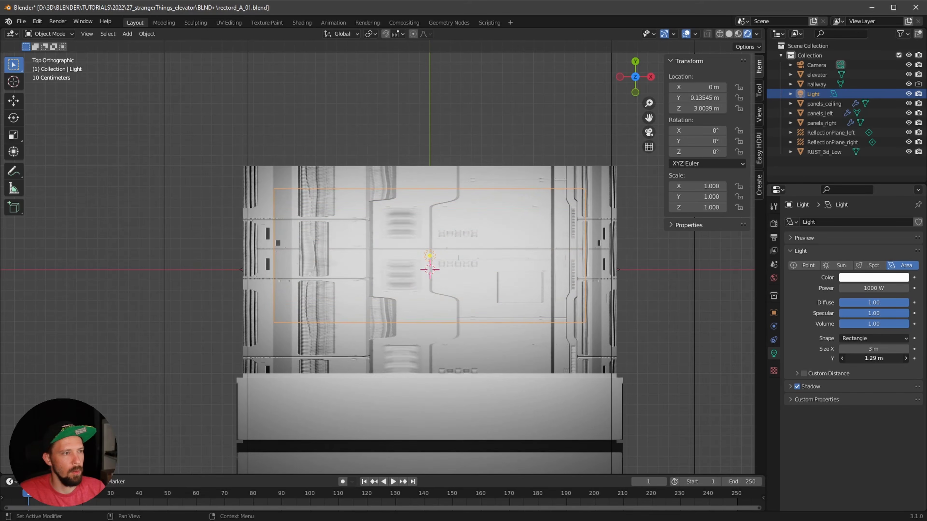
text(1.5)
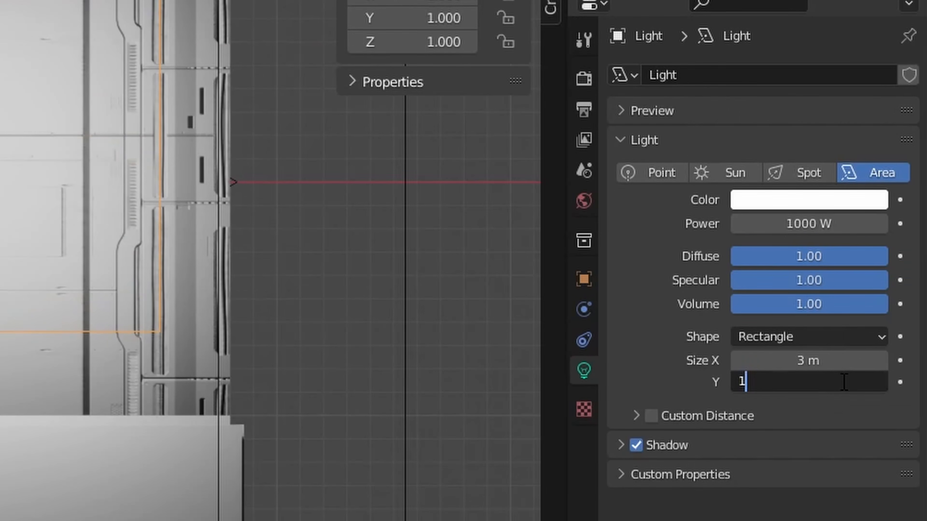
key(Return)
Step: Lower the area light along Z to about 2.235 m, inside the elevator, and check it through the camera
middle_drag(565, 292, 541, 286)
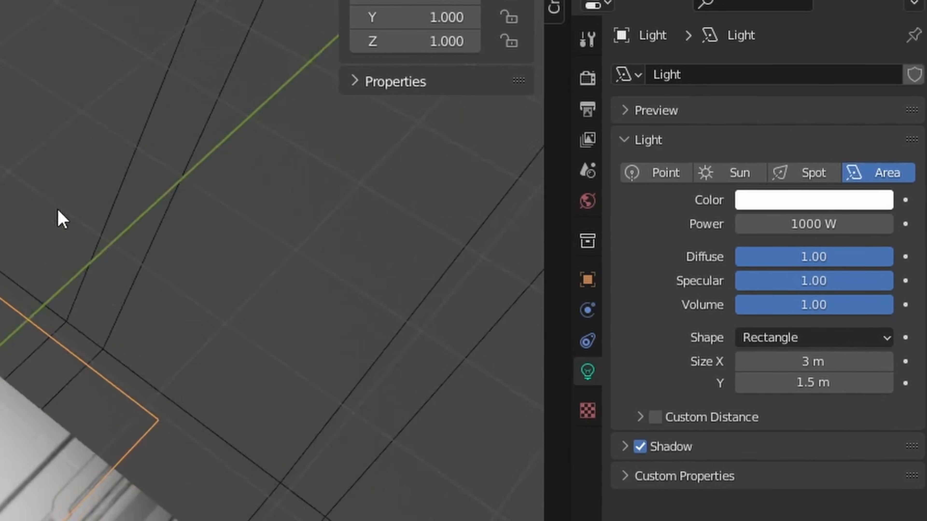
middle_drag(57, 210, 481, 370)
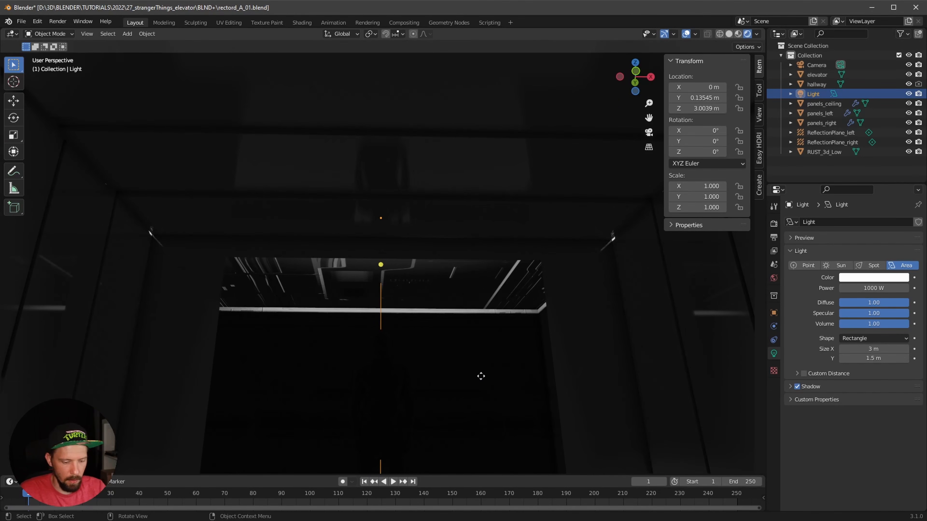
key(g)
key(z)
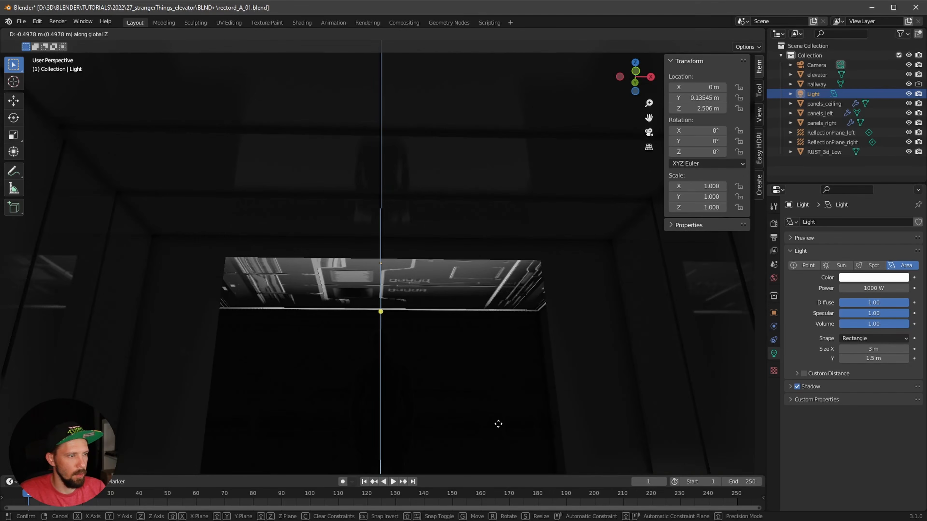
click(498, 424)
key(KP_0)
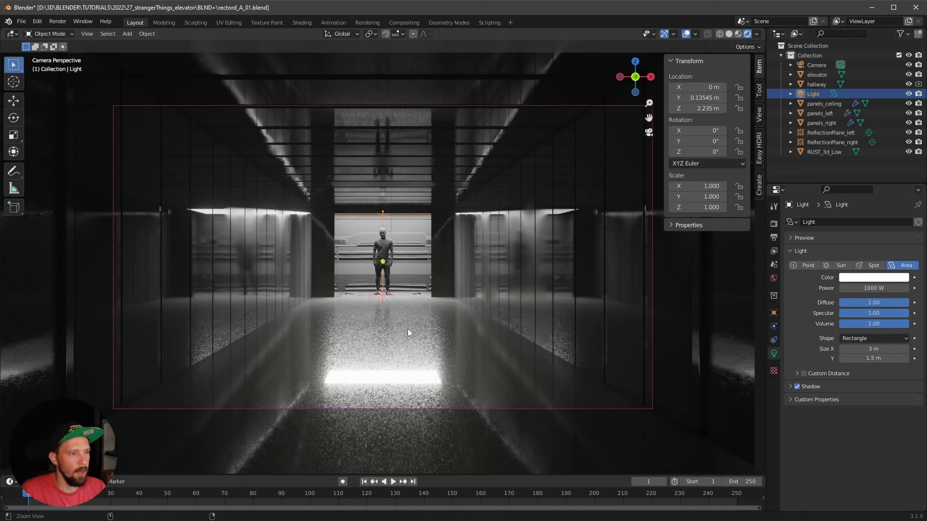
Step: Tint the elevator area light with the hex colour B0FFF5
ctrl+alt+drag(407, 329, 463, 344)
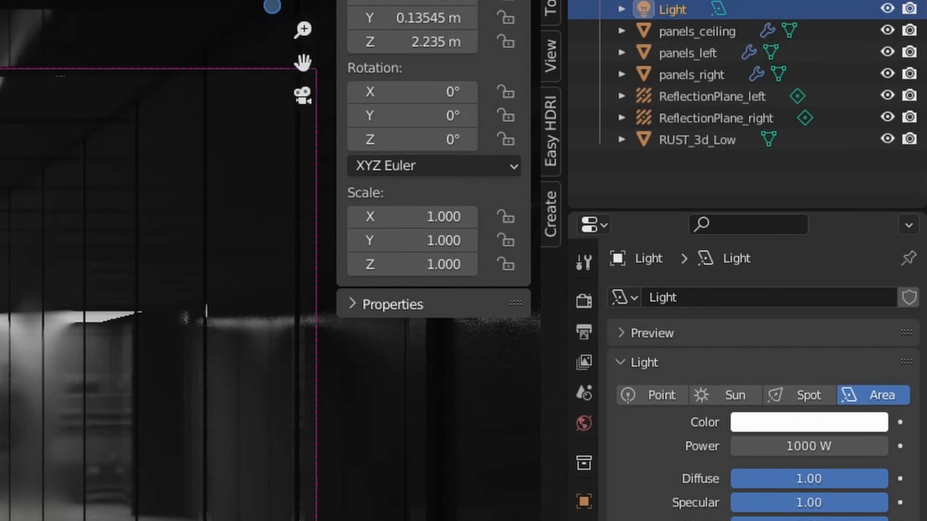
click(867, 279)
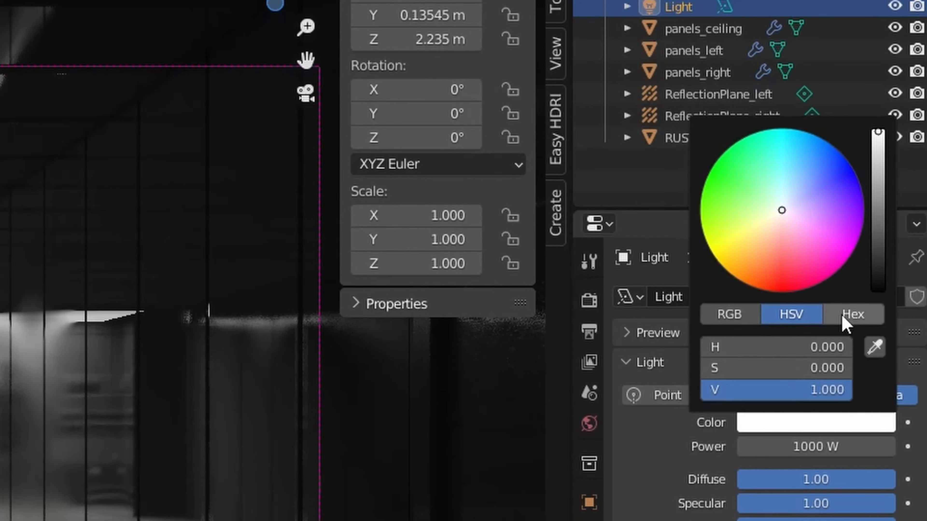
click(846, 316)
click(786, 347)
text(B0FFF5)
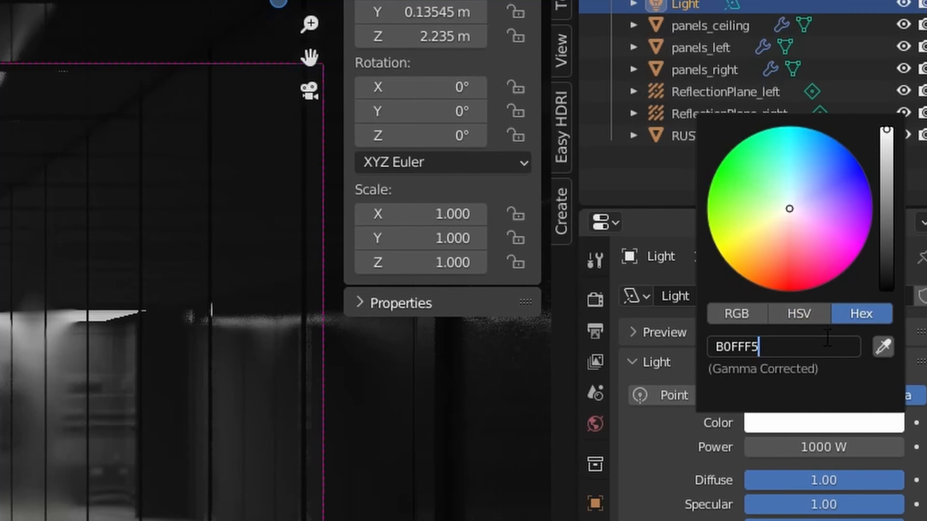
key(Return)
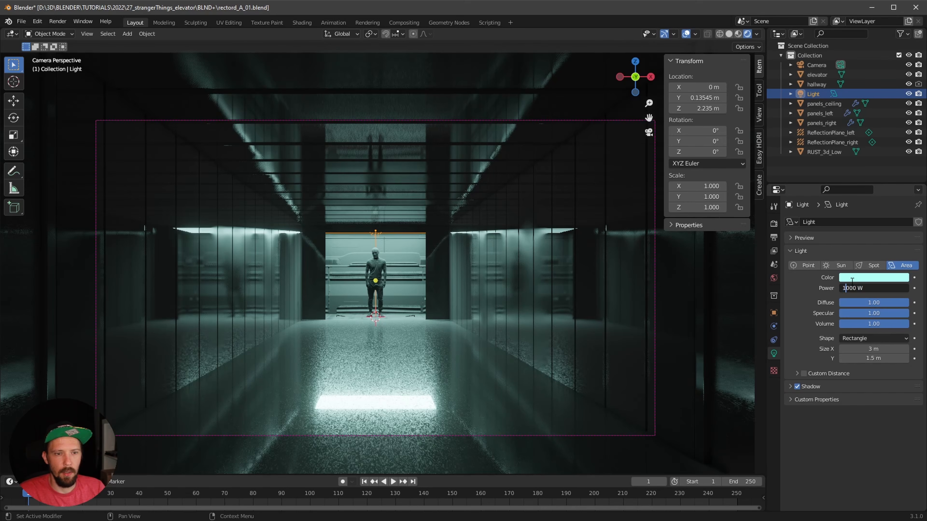
Step: Set the area light's power to 2000 W
key(BackSpace)
text(2)
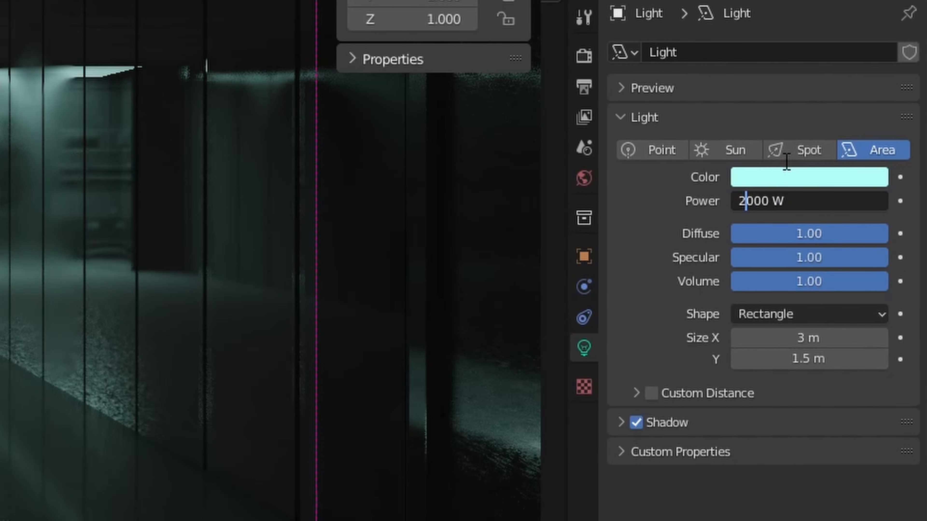
key(Return)
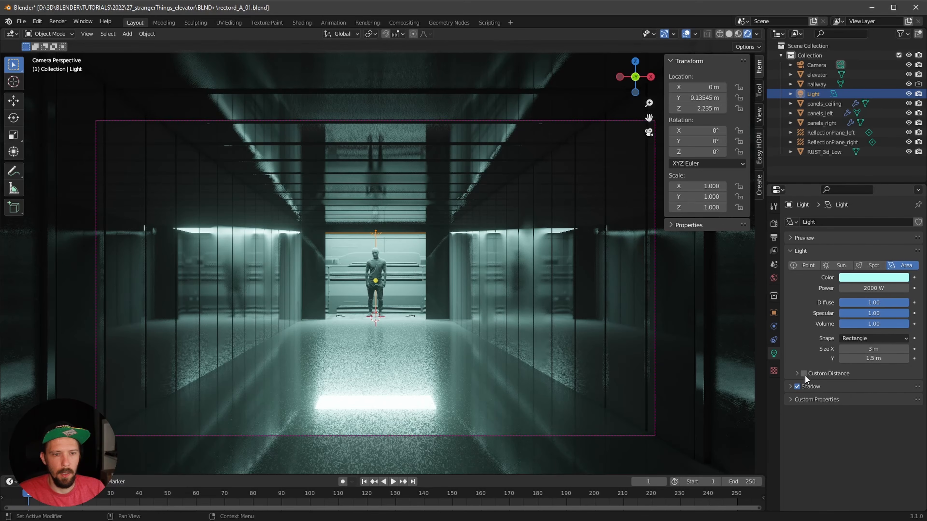
Step: Enable contact shadows on the area light and limit its reach with a custom distance of 4 m
click(789, 386)
click(797, 425)
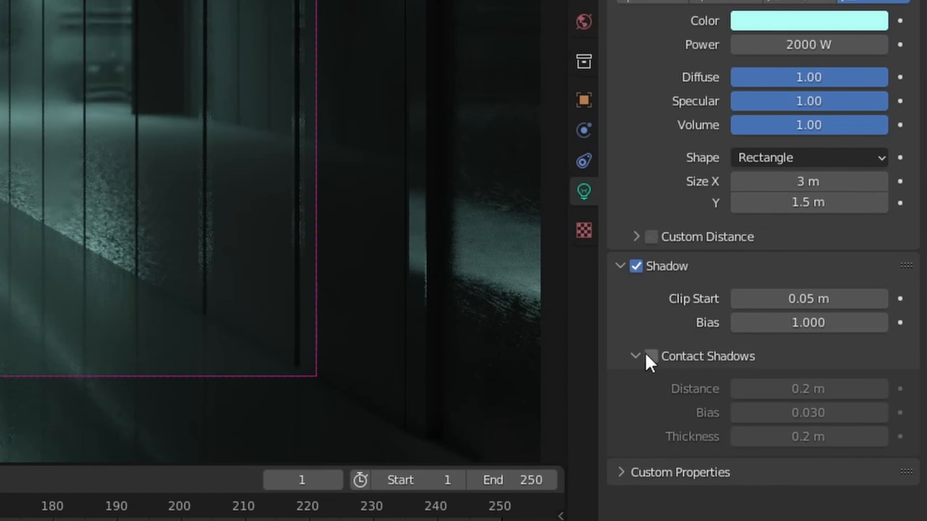
click(804, 426)
click(654, 238)
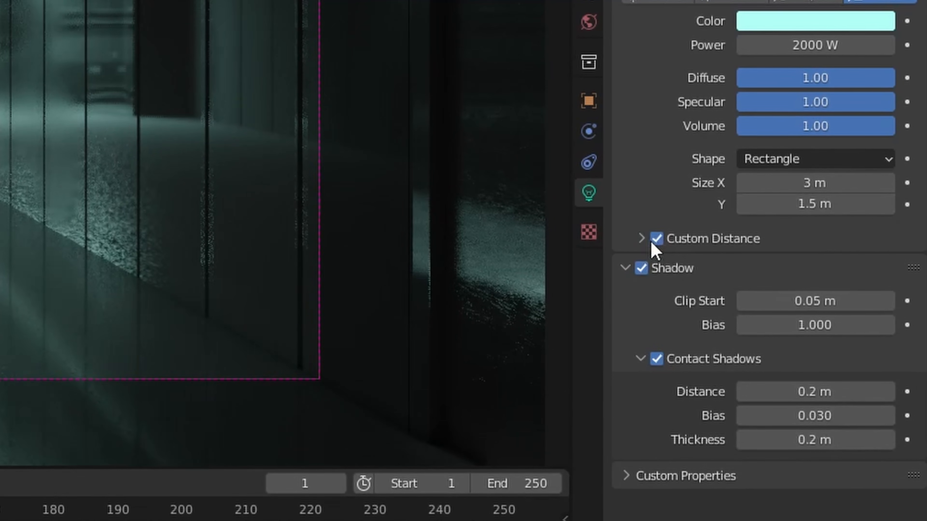
click(638, 238)
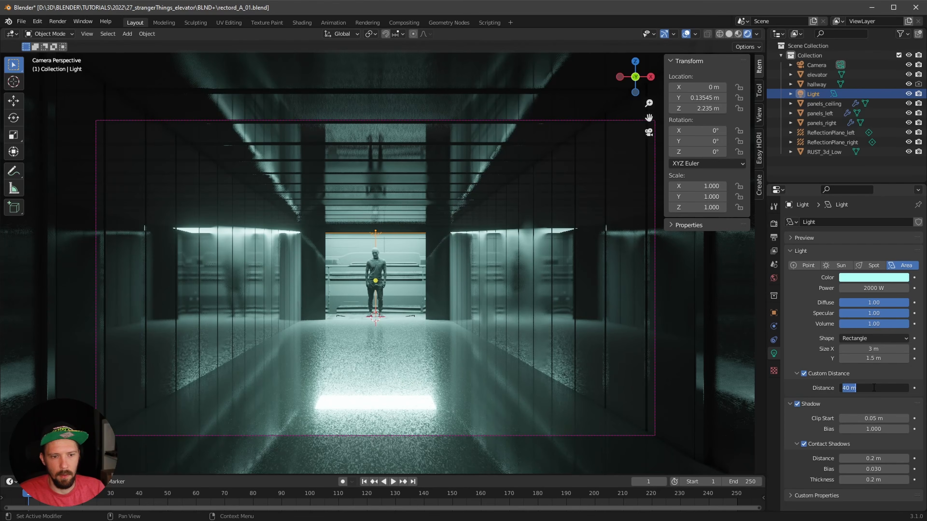
text(4)
key(Return)
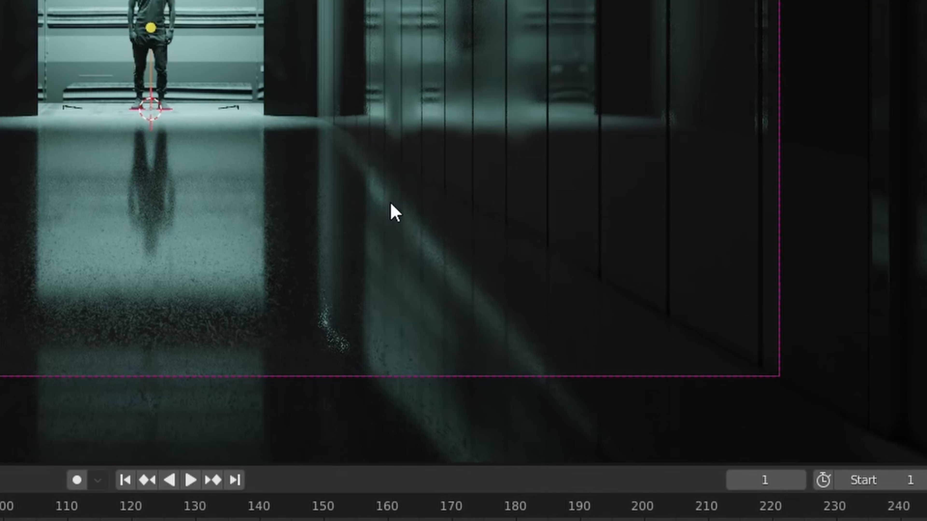
Step: Add a cube mesh to the scene and rename it fog
key(shift+a)
mouse_move(500, 325)
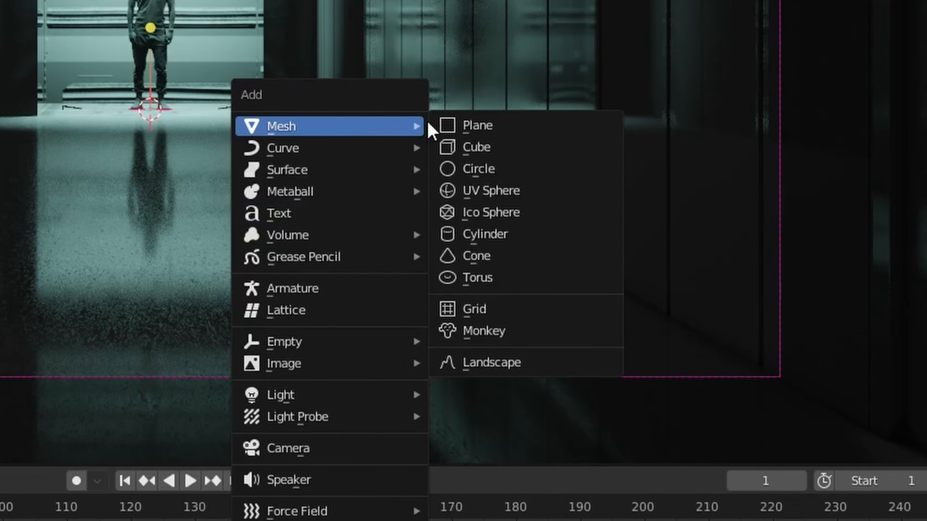
click(518, 148)
double_click(813, 74)
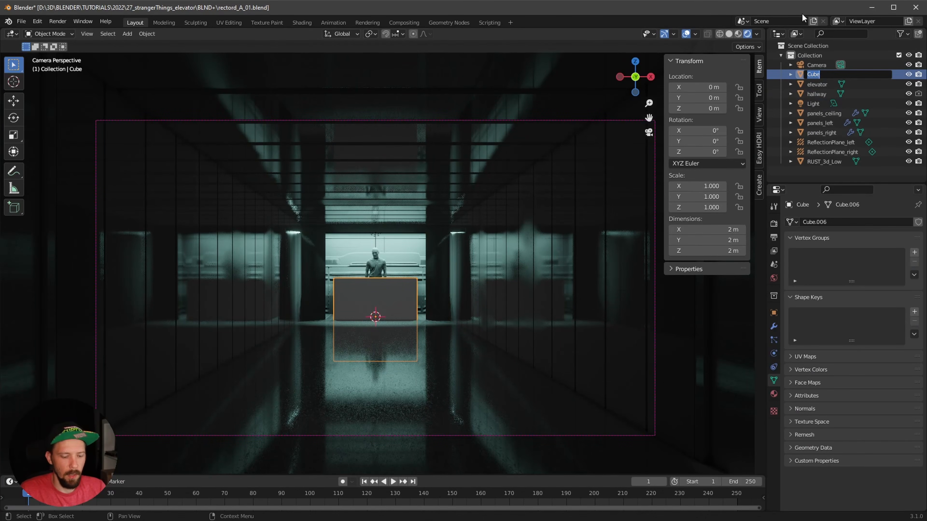
text(fog)
key(Return)
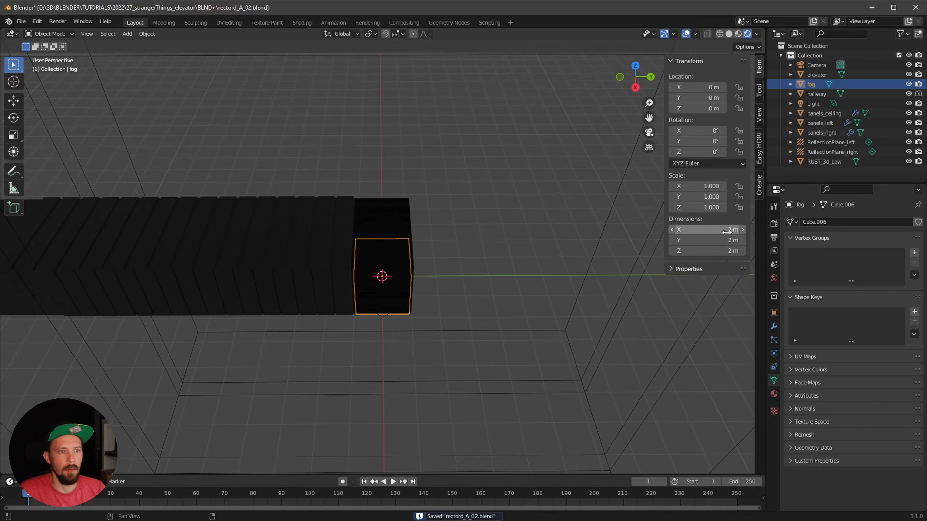
Step: Set the fog cube's dimensions to 5 m in X, 20 m in Y and 4 m in Z
click(727, 230)
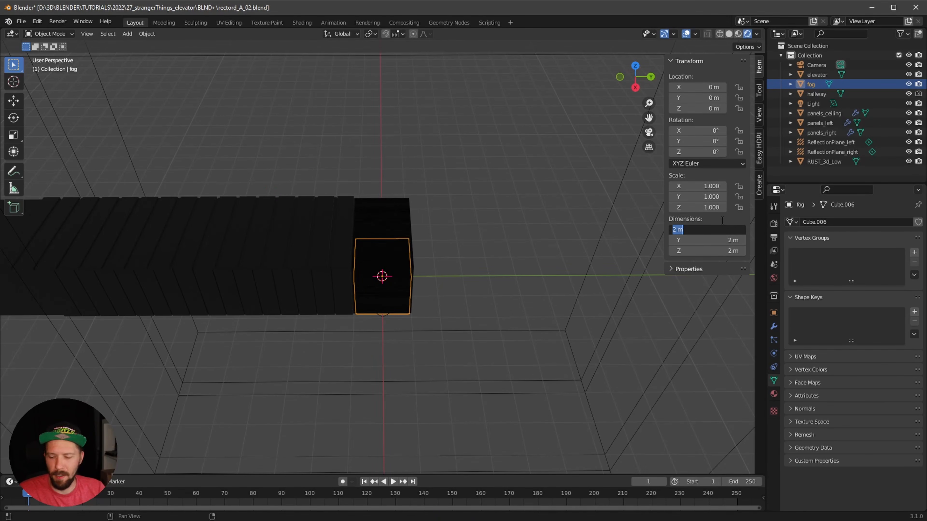
text(5)
key(Tab)
text(20)
key(Tab)
text(4)
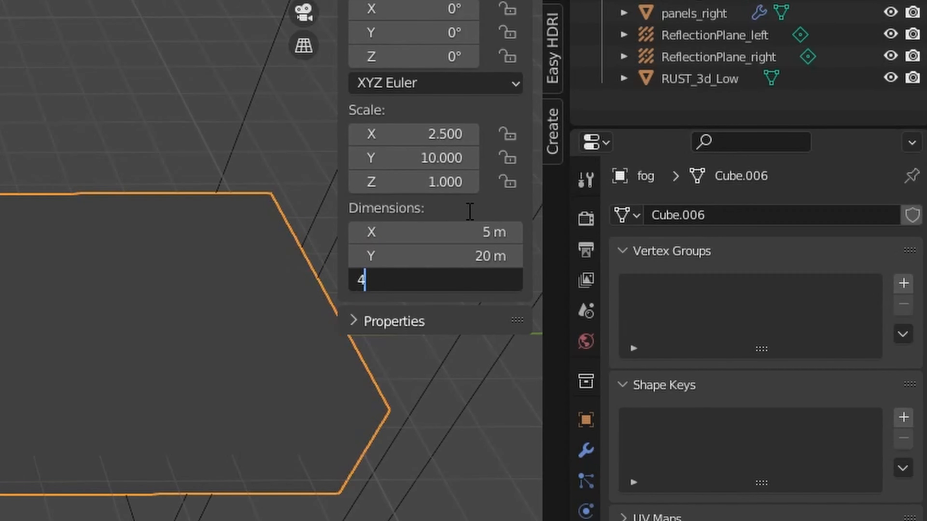
key(Return)
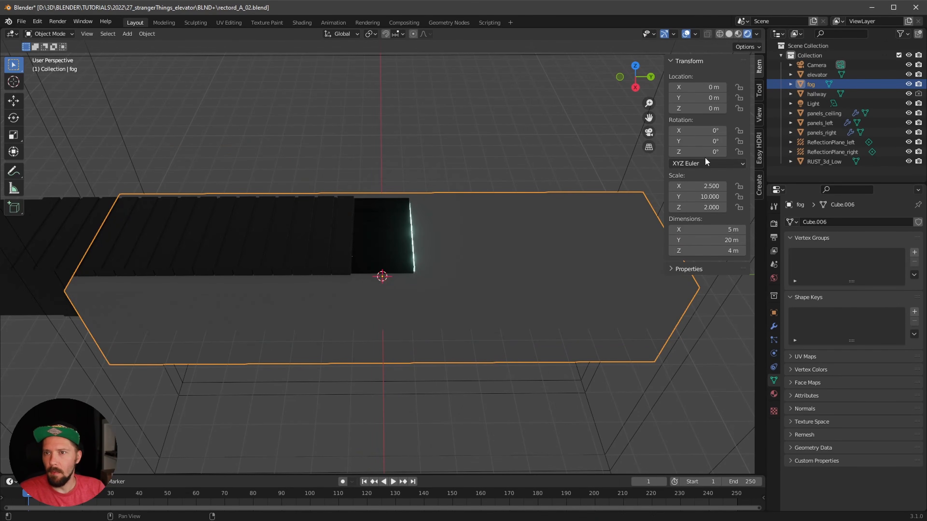
Step: Move the fog cube to Y -7 m and Z 1 m, and check it through the camera
text(-7)
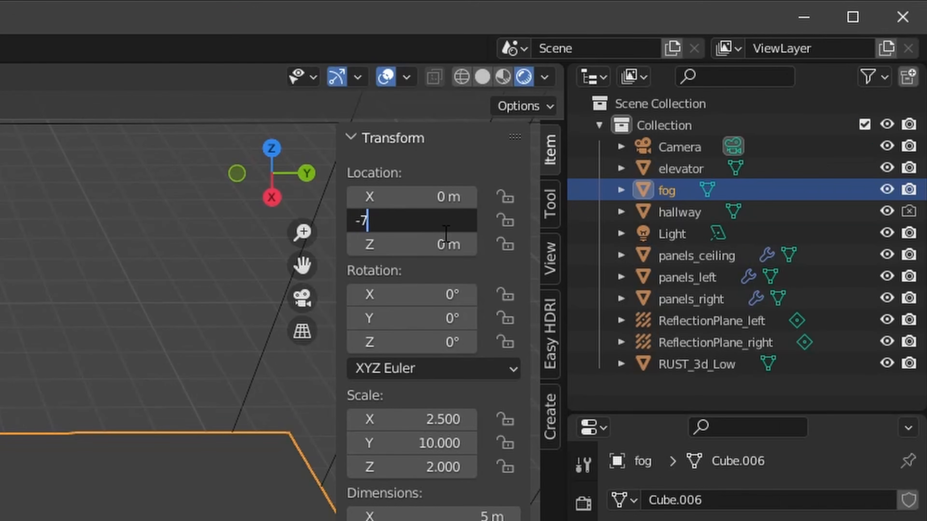
key(Tab)
text(1)
key(Return)
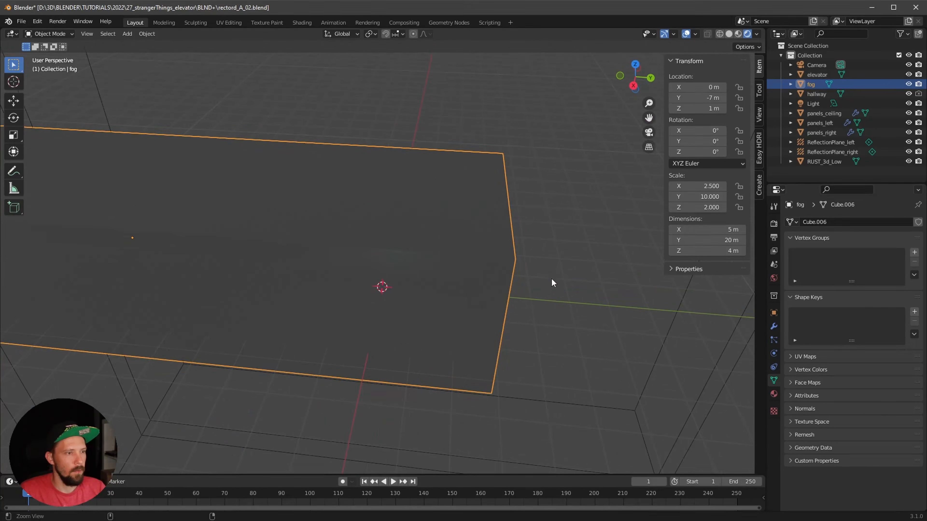
ctrl+middle_drag(553, 283, 424, 327)
key(KP_0)
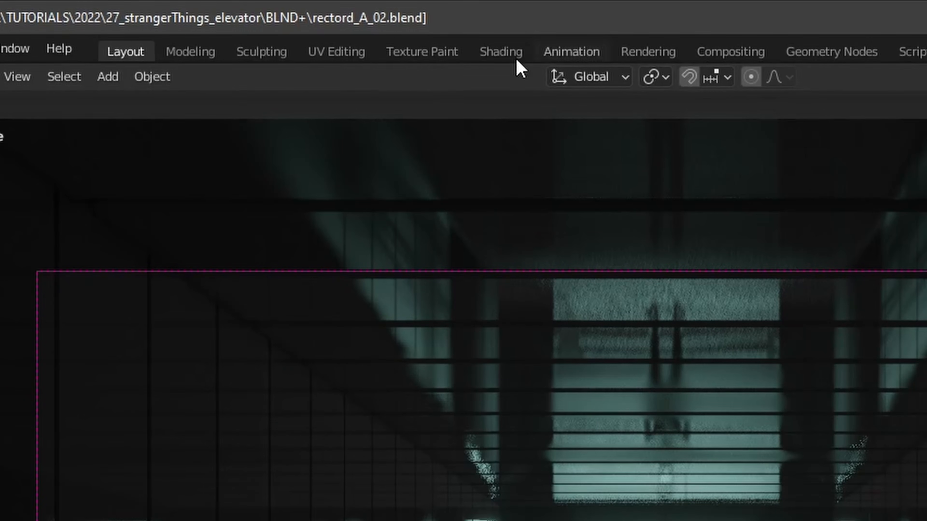
Step: Switch to the Shading workspace and create a new material named M_fog on the fog cube
click(310, 24)
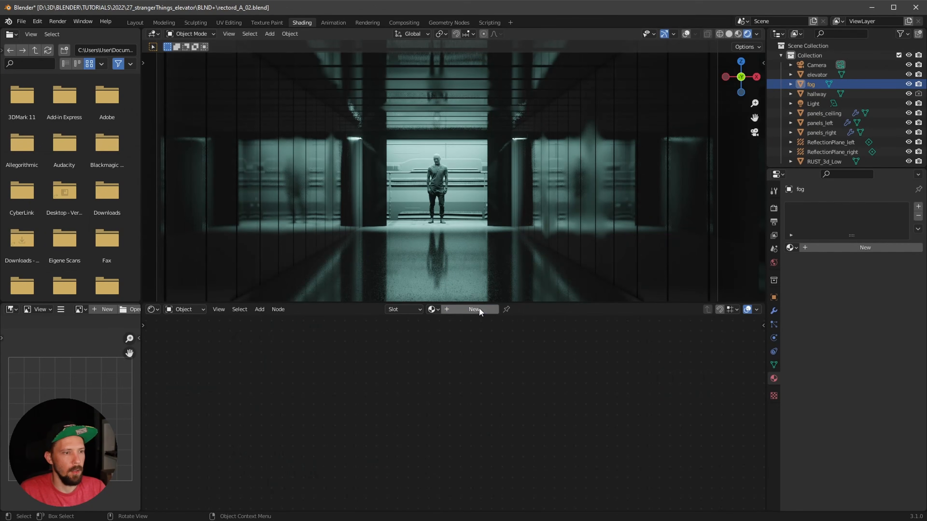
click(475, 310)
text(M_fo)
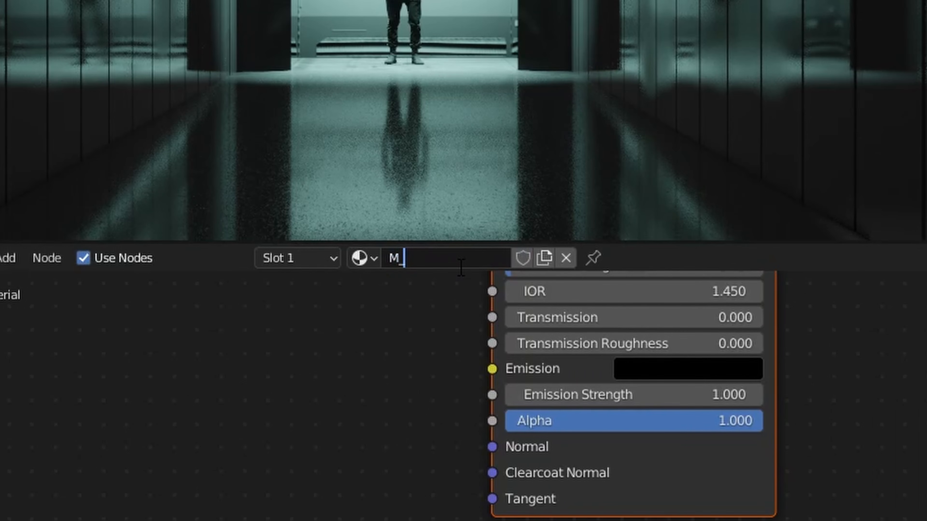
text(g)
key(Return)
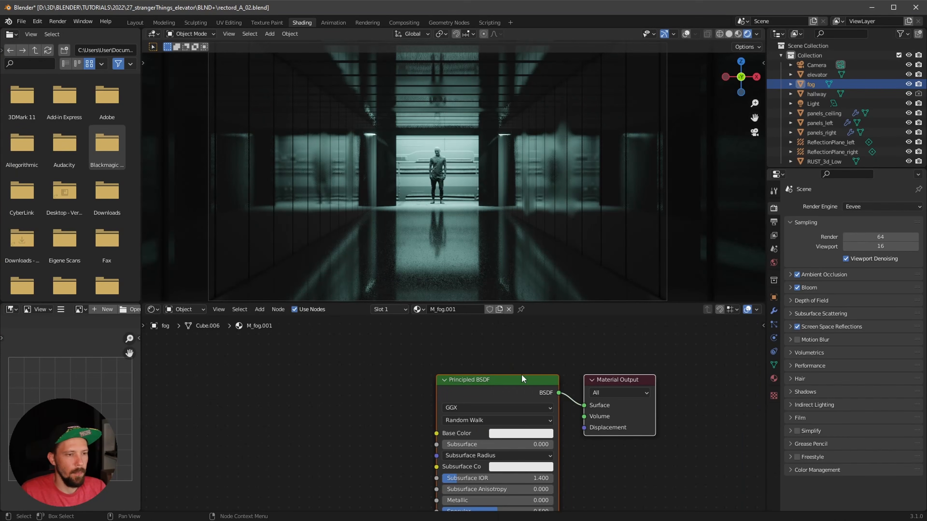
Step: Replace the fog material's Principled BSDF with a Volume Scatter node connected to the Material Output's Volume input
key(x)
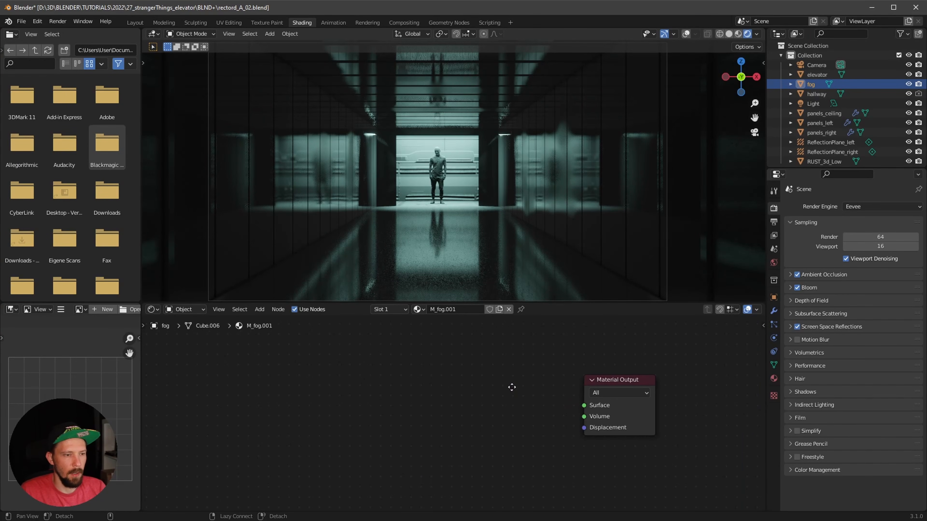
middle_drag(512, 388, 515, 383)
key(shift+a)
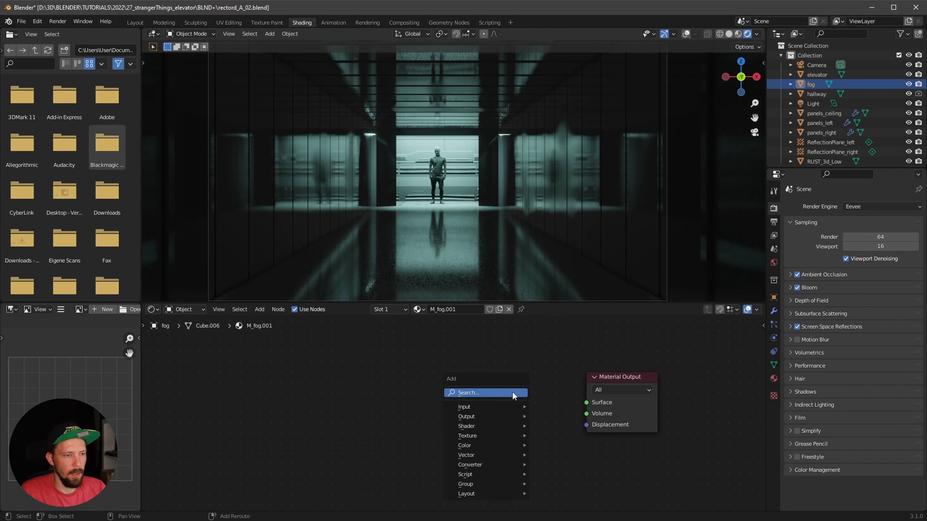
text(volum)
key(Down)
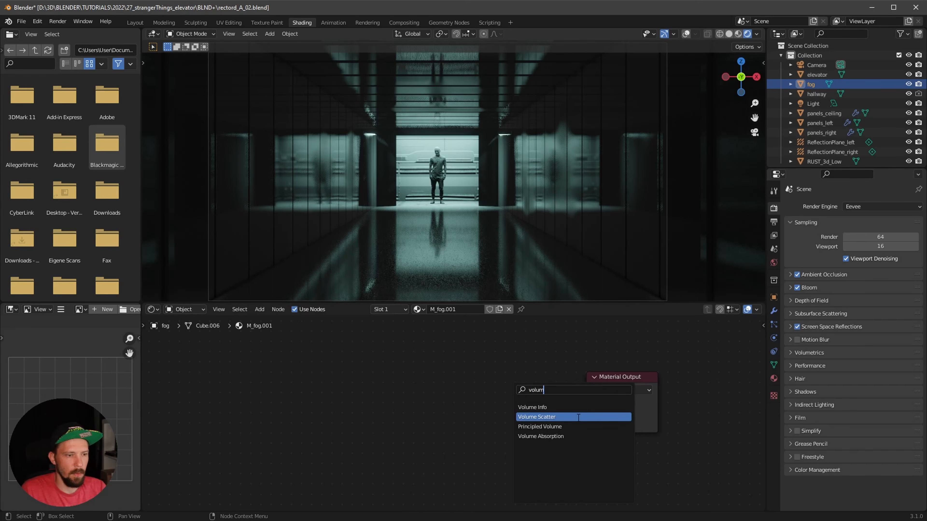
key(Return)
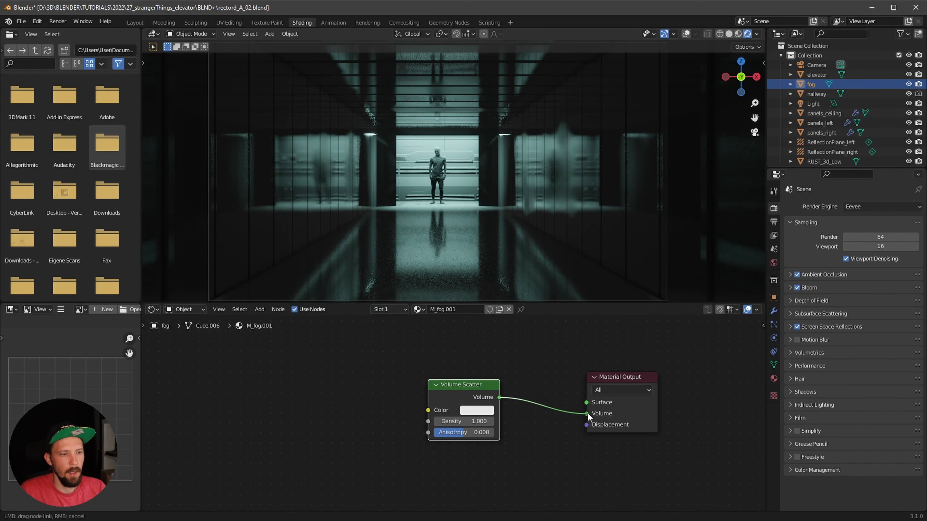
drag(588, 416, 587, 414)
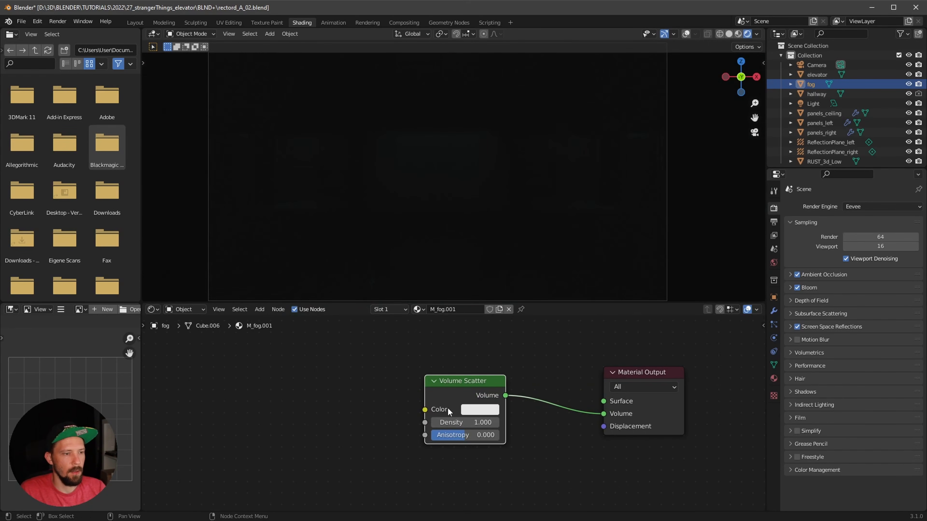
Step: Configure the Volume Scatter node with a mid-grey colour, density 0.05 and anisotropy 0.75
click(476, 410)
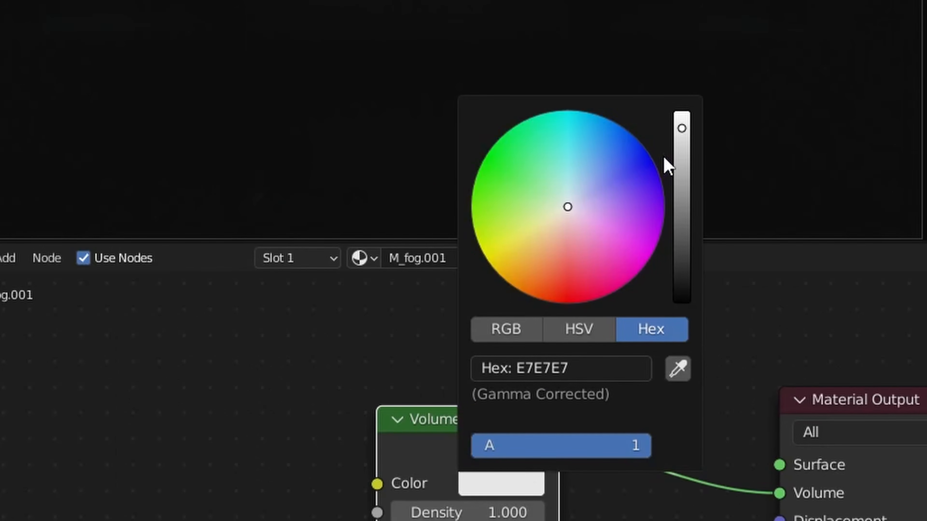
drag(682, 161, 686, 209)
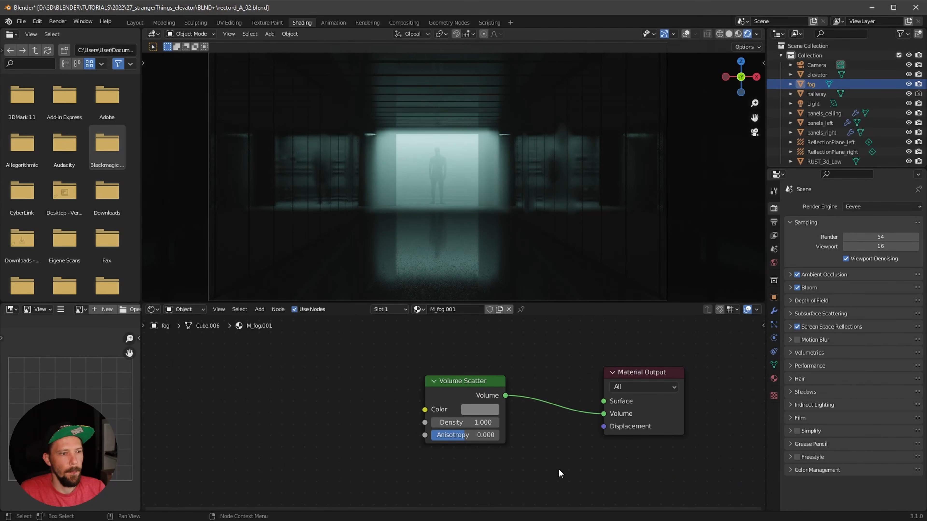
double_click(483, 423)
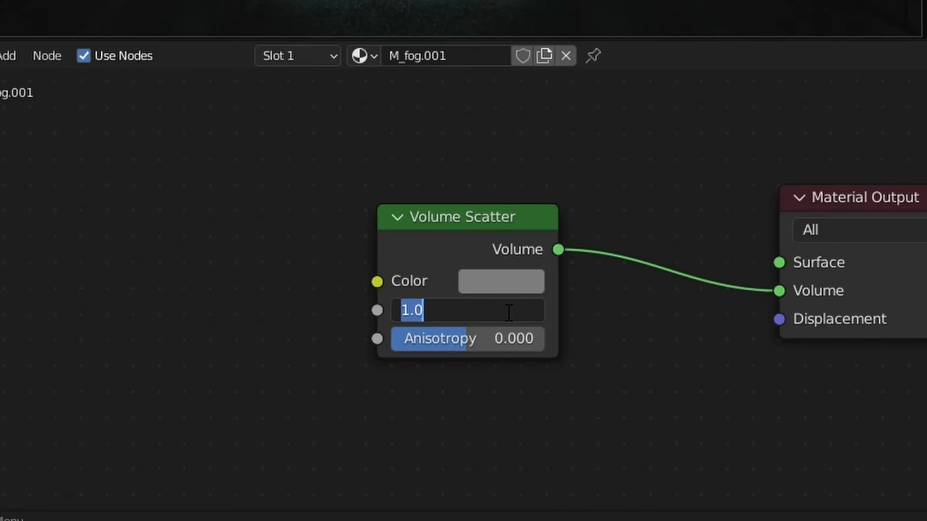
key(BackSpace)
text(.05)
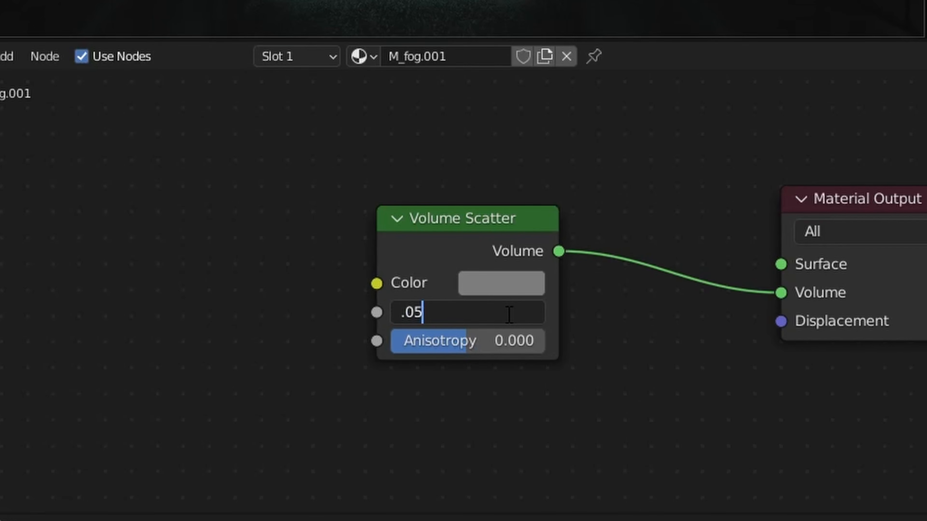
key(Return)
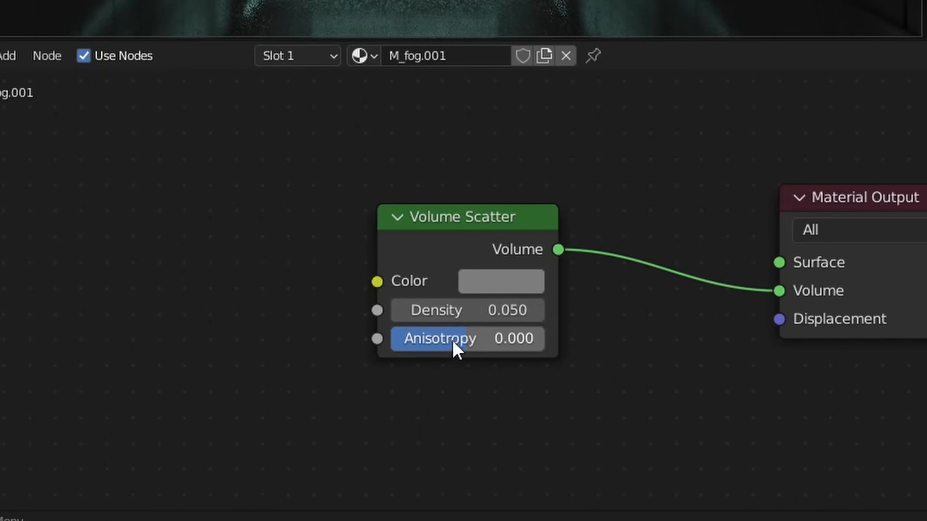
drag(458, 435, 480, 438)
drag(503, 351, 537, 355)
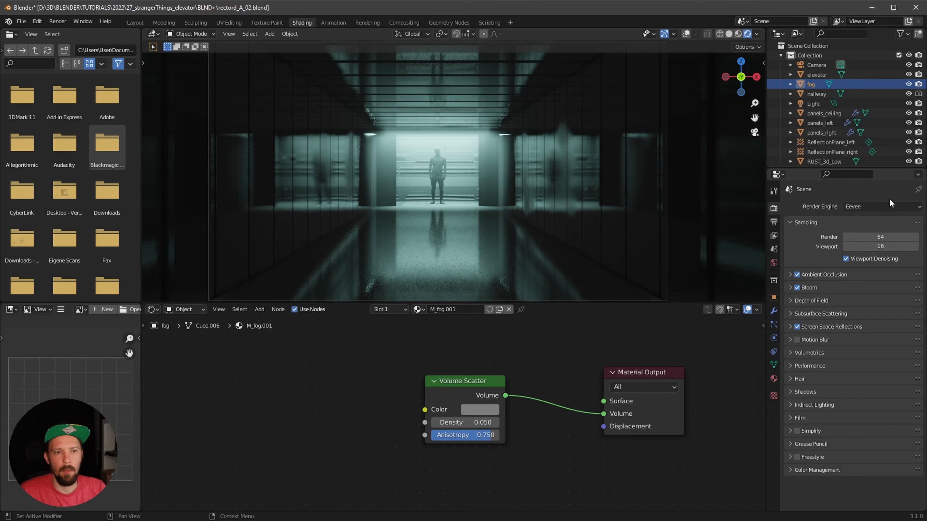
Step: Switch the scene's render engine to Cycles
click(878, 207)
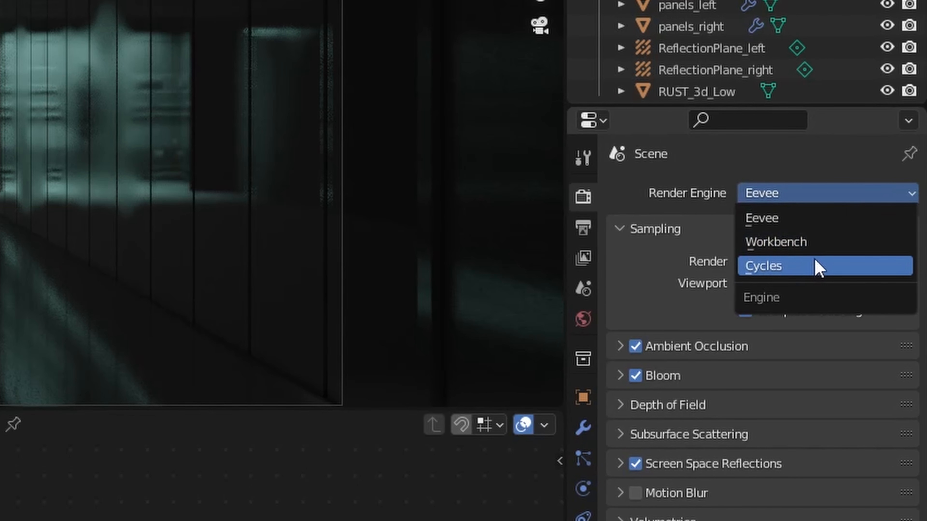
click(874, 239)
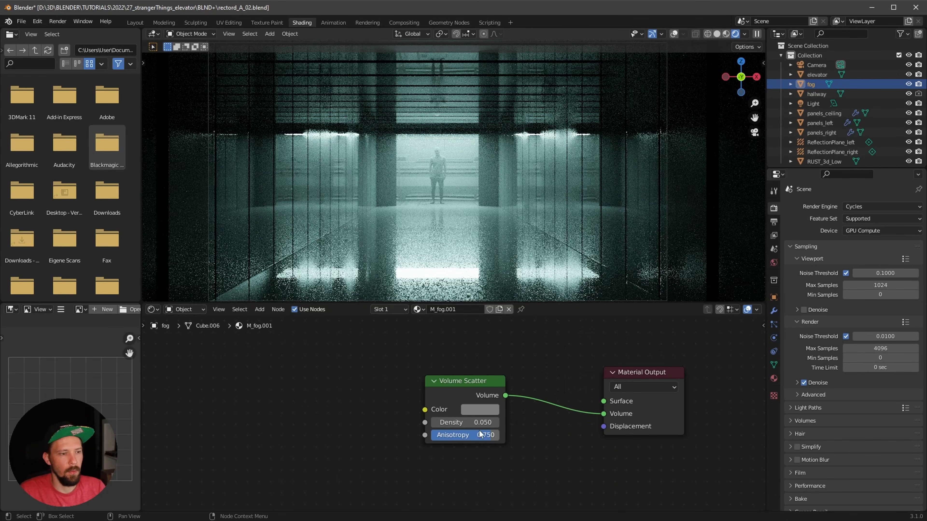
Step: Try a density of 0.01 on the fog's Volume Scatter node, and undo the change
double_click(473, 423)
key(BackSpace)
text(1)
key(Return)
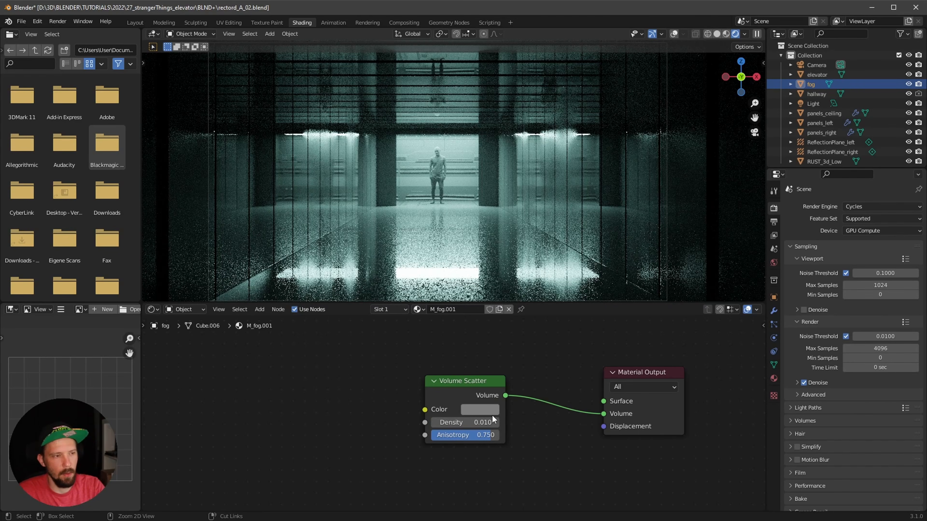
key(ctrl+z)
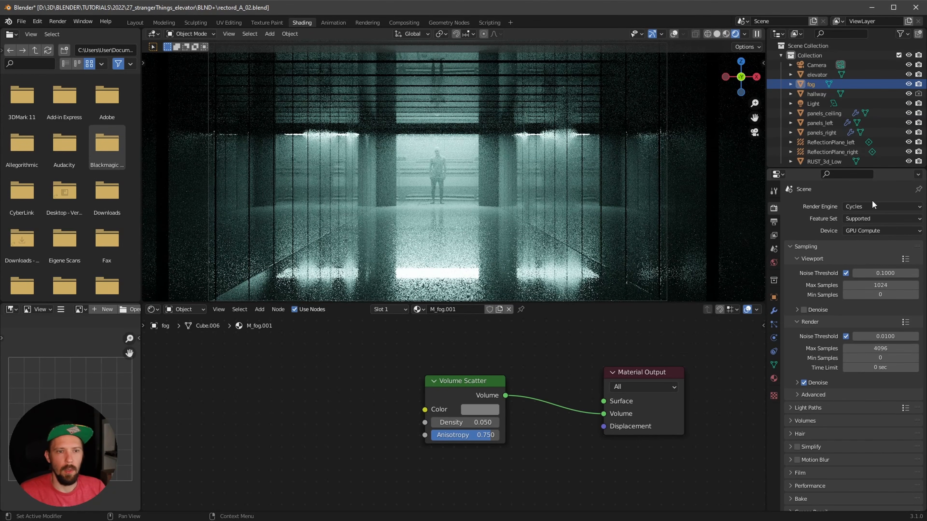
Step: Switch the render engine to Eevee and set the colour management Look to High Contrast
click(870, 208)
click(866, 219)
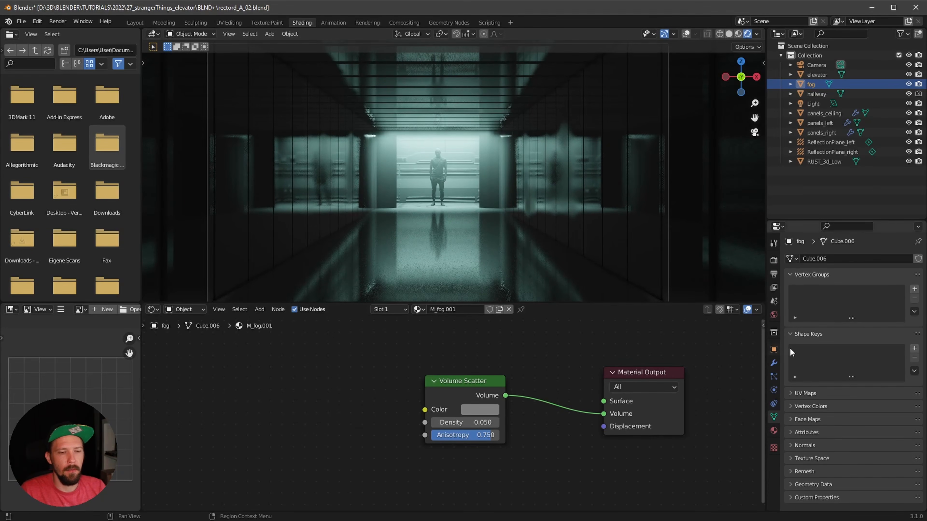
click(773, 259)
middle_drag(844, 339, 844, 322)
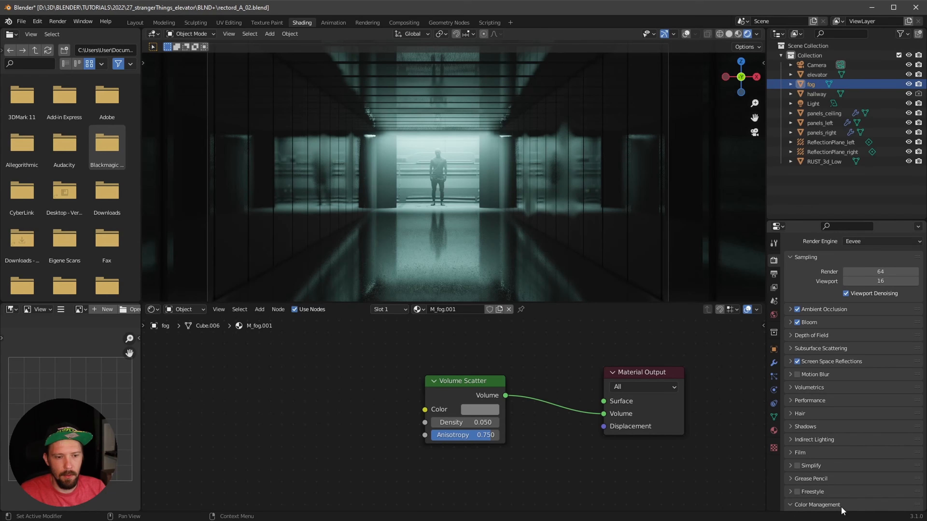
middle_drag(841, 510, 836, 390)
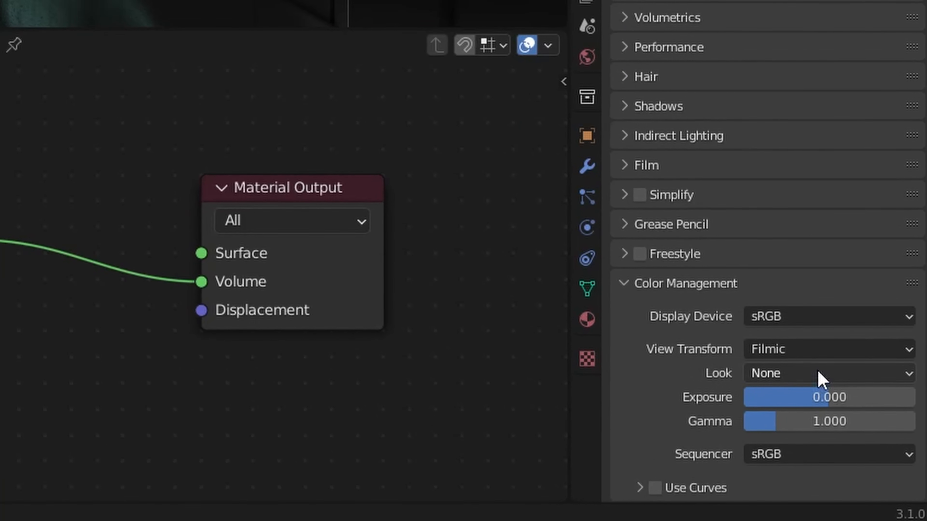
click(802, 374)
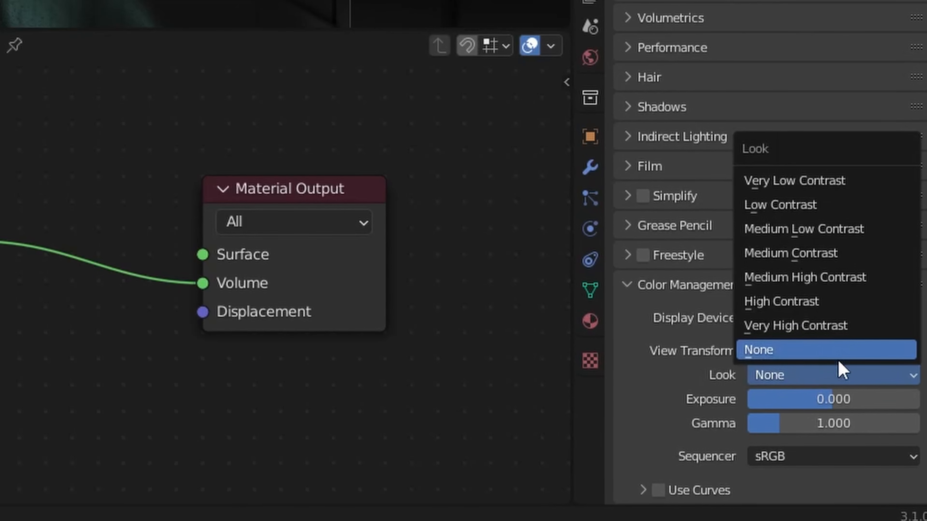
click(850, 303)
Step: Compare the Very High Contrast and Medium High Contrast looks, and return the Look to High Contrast
click(839, 377)
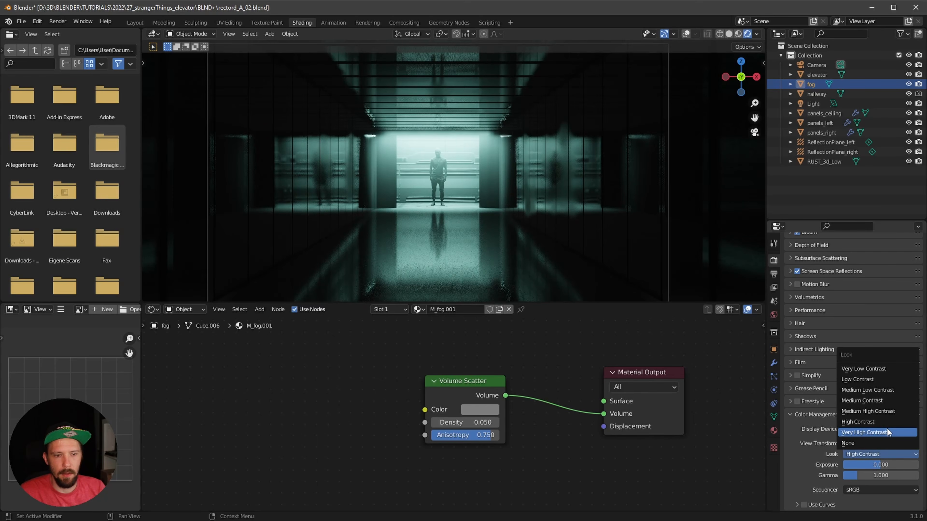
click(887, 433)
click(877, 454)
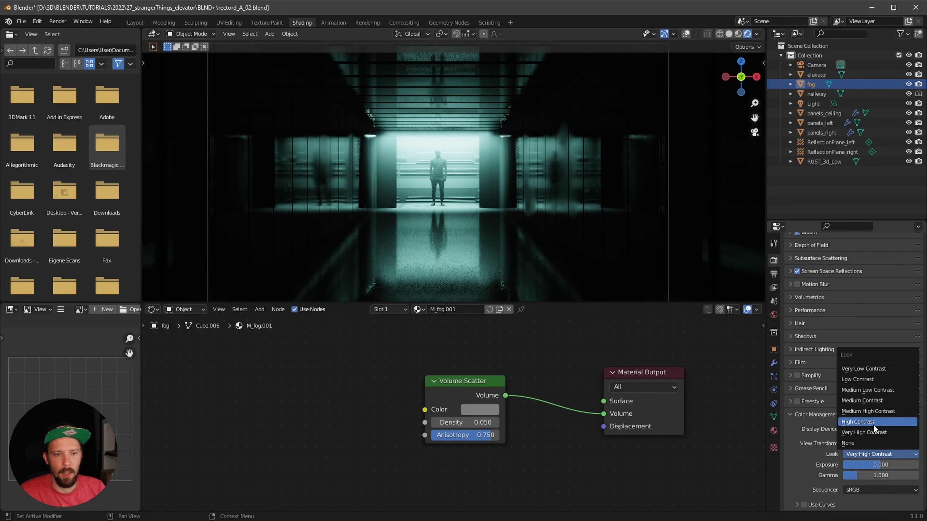
click(883, 412)
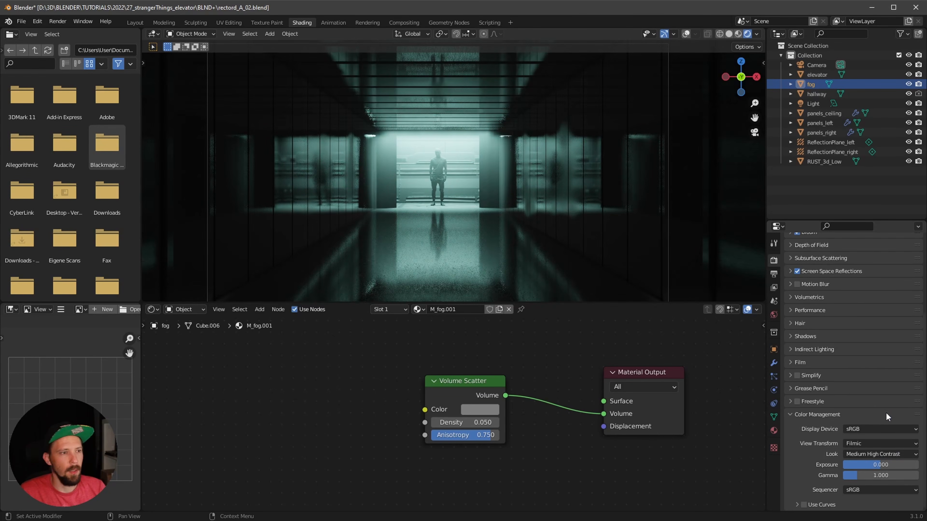
click(885, 455)
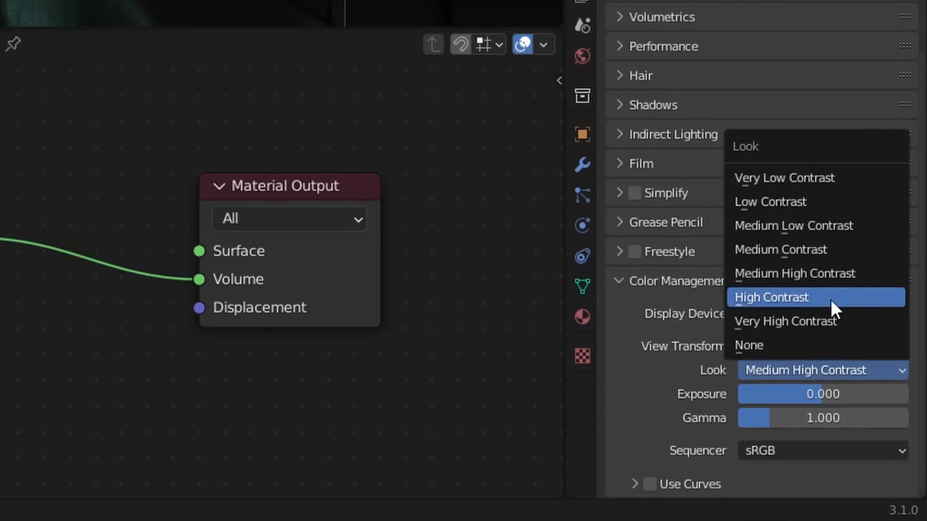
click(832, 304)
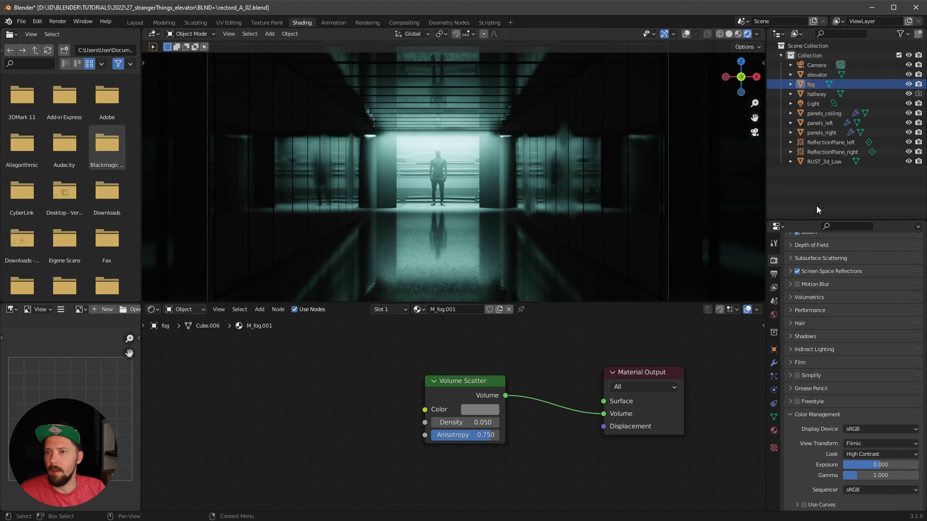
Step: Enlarge the 3D viewport to fit the camera frame and add a cube mesh to the scene
drag(661, 302, 660, 347)
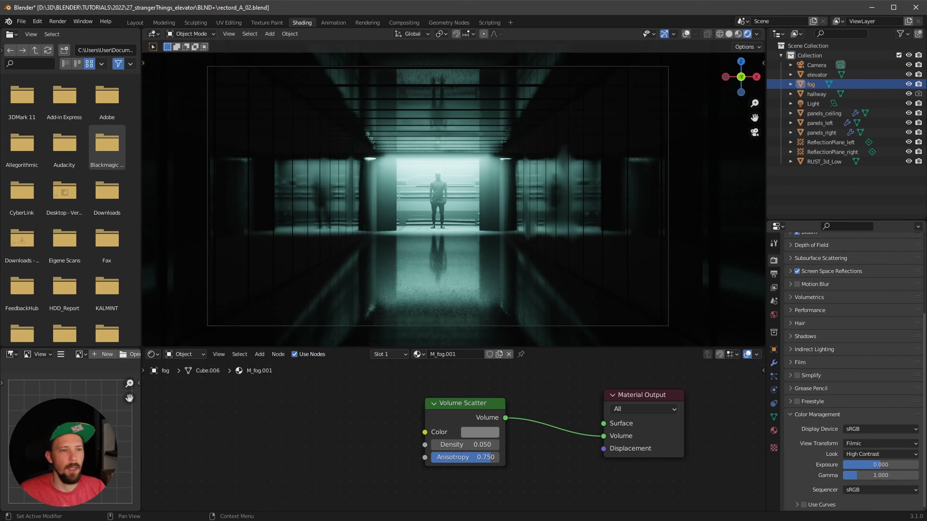
click(489, 259)
key(shift+a)
mouse_move(487, 267)
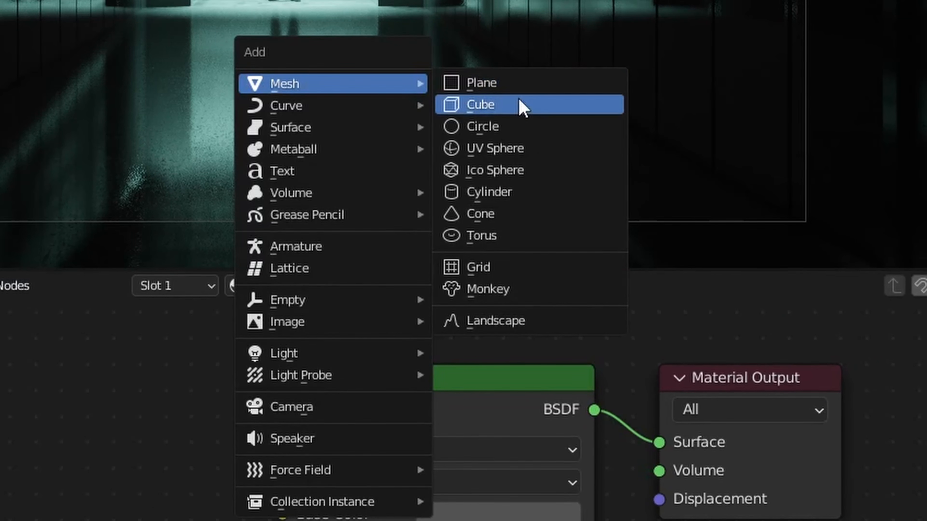
click(519, 101)
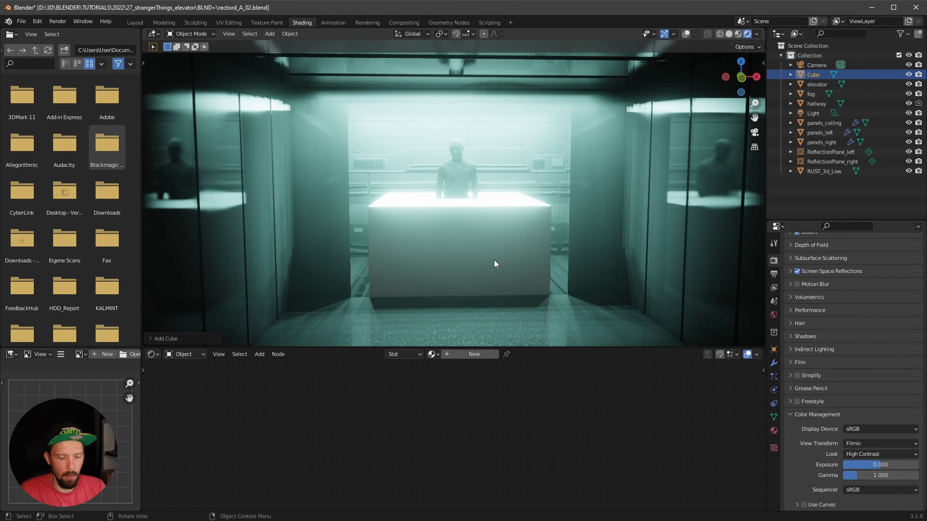
Step: Set the new cube's dimensions to 0.2 m in X, 1.5 m in Y and 0.2 m in Z
key(n)
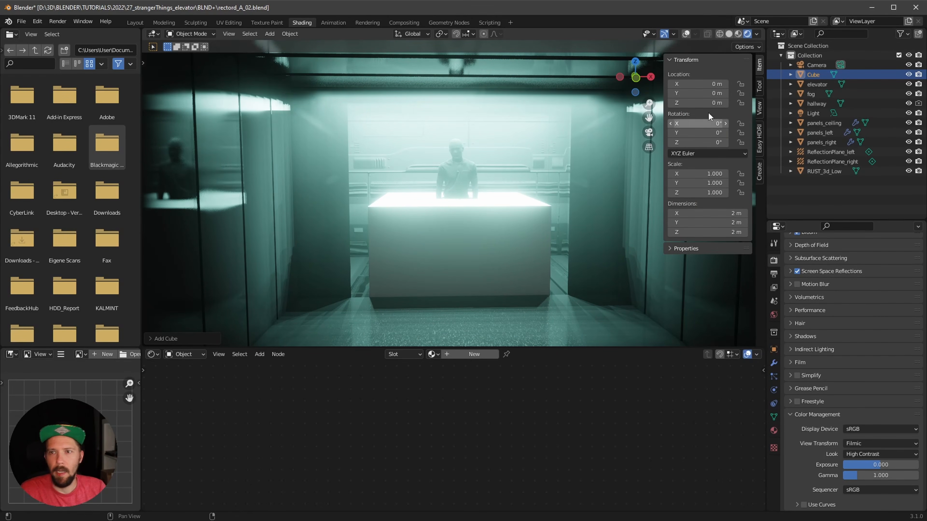
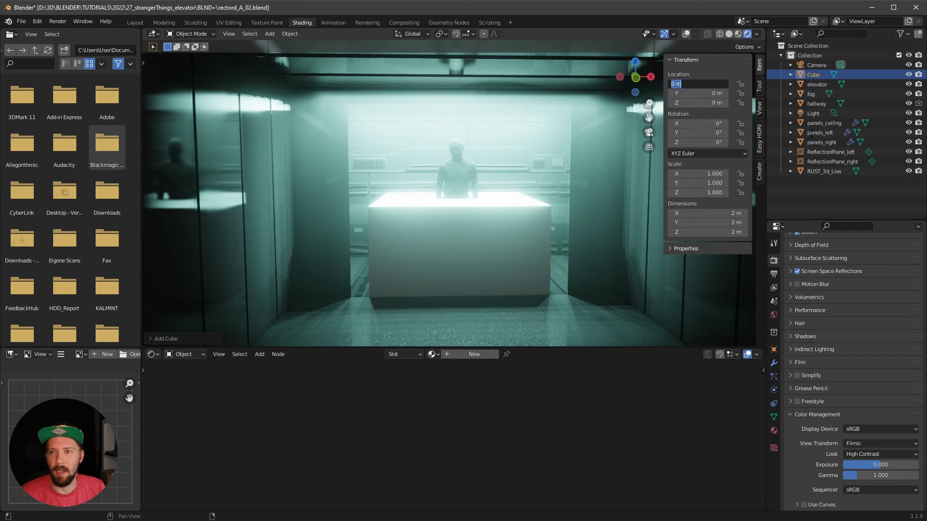
click(811, 132)
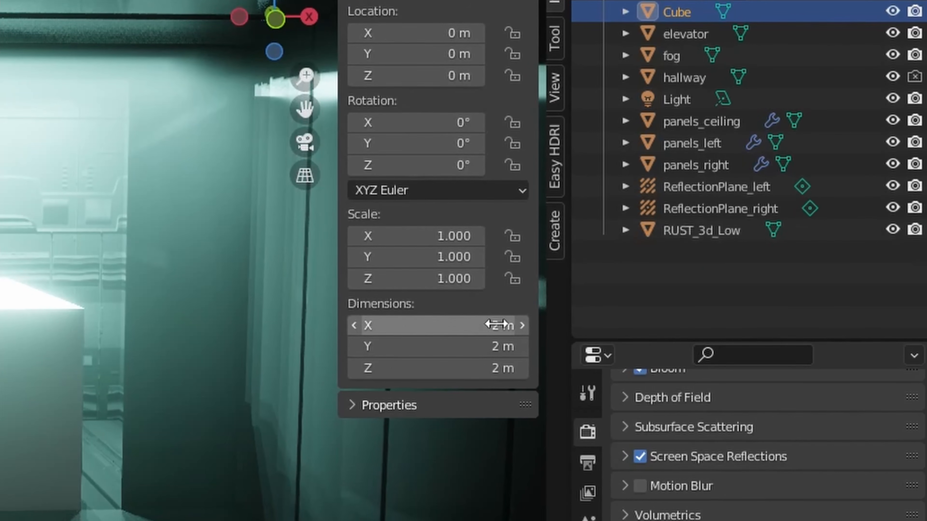
click(477, 326)
key(BackSpace)
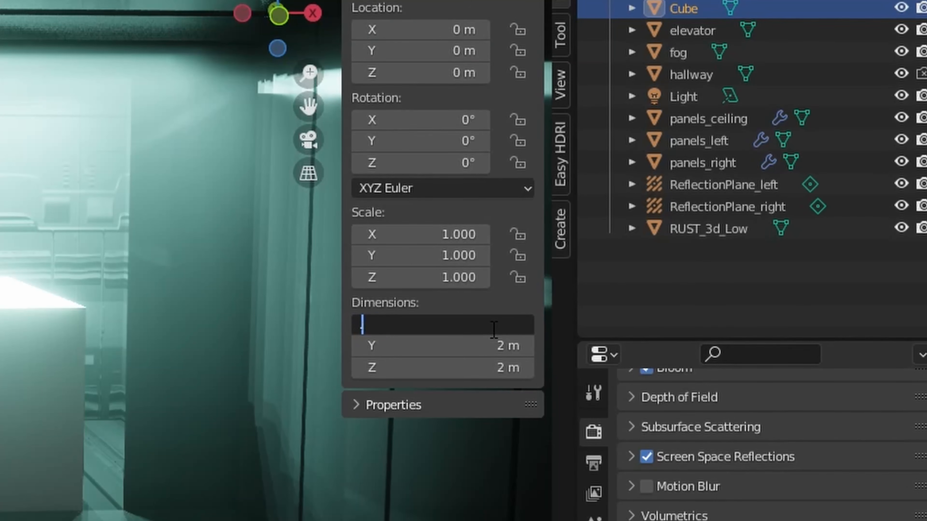
text(0.2)
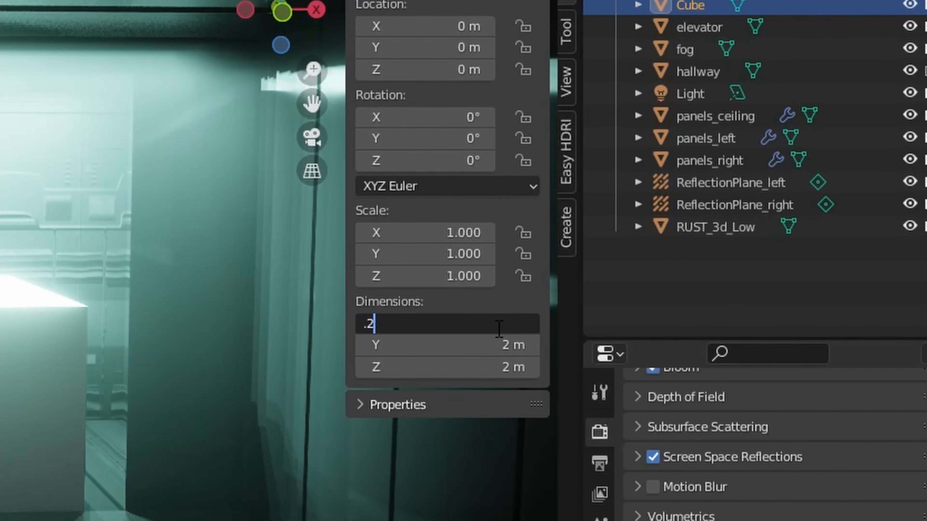
key(Tab)
text(1.5)
key(Tab)
key(BackSpace)
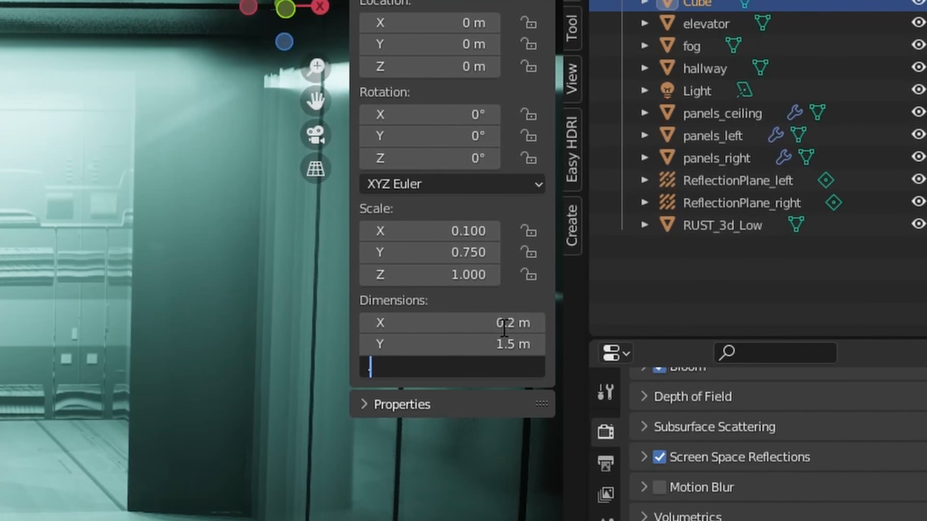
text(0.2)
key(Return)
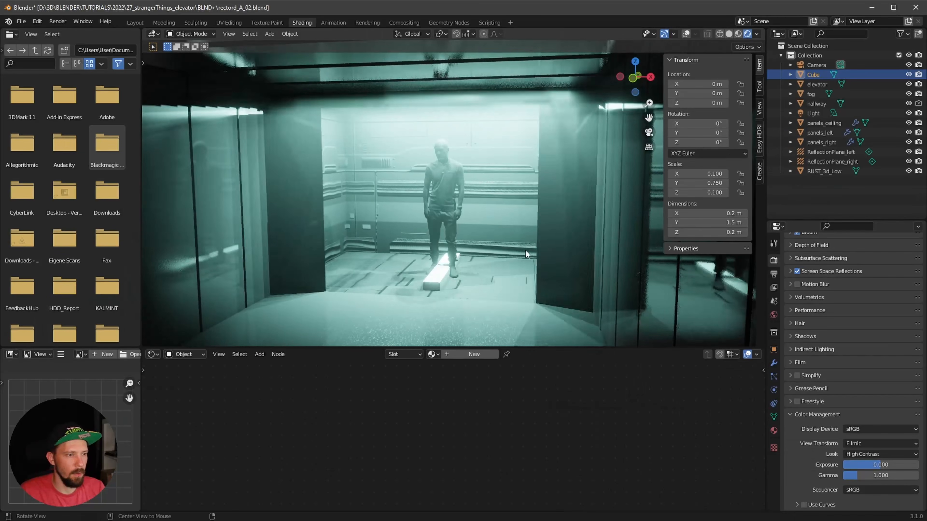
Step: Raise the box to about Z 0.56 m and move it out of the elevator to about Y -2.4 m
key(g)
key(y)
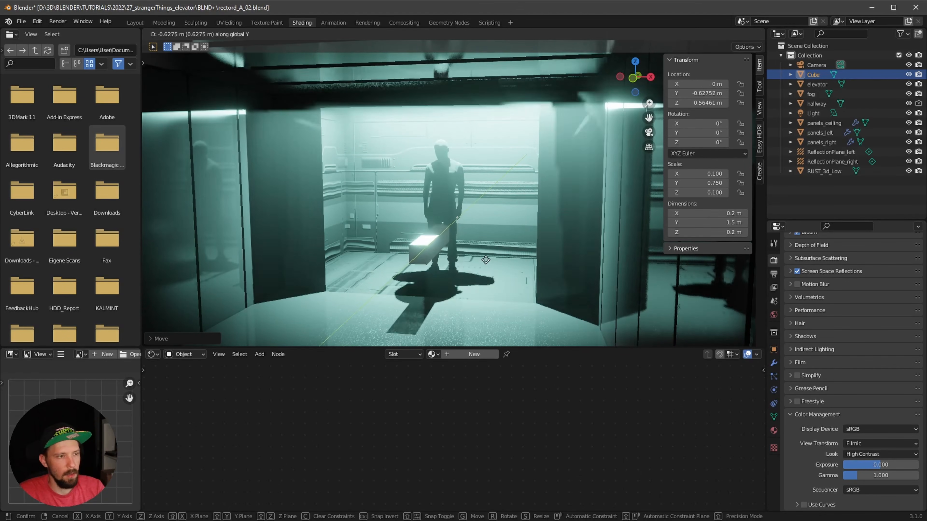
click(450, 304)
Step: Edit the box's mesh and inset its long side face on the positive X side by about 0.13 m
scroll(456, 292, up, 5)
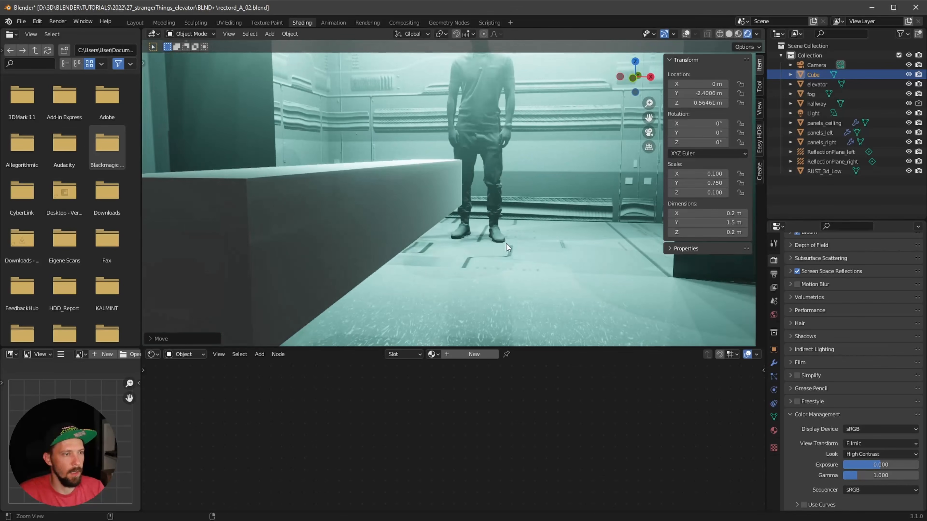
ctrl+middle_drag(493, 262, 537, 284)
middle_drag(550, 253, 547, 254)
click(350, 258)
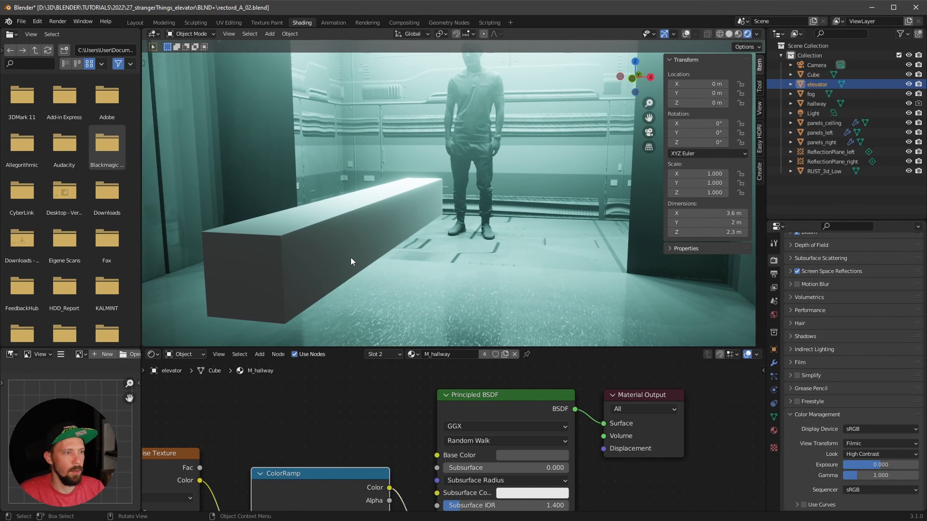
click(328, 279)
key(Tab)
mouse_move(329, 273)
middle_down()
mouse_move(374, 266)
mouse_move(335, 267)
middle_up()
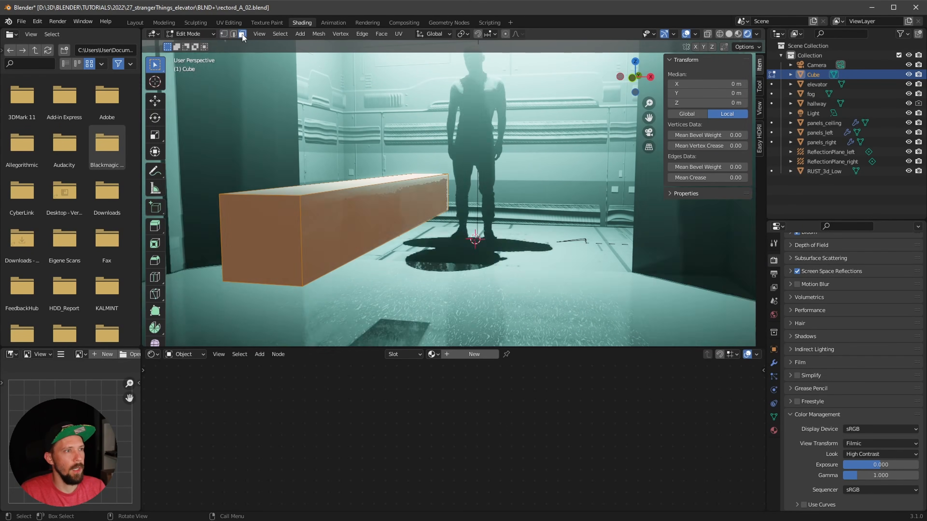
drag(382, 212, 382, 205)
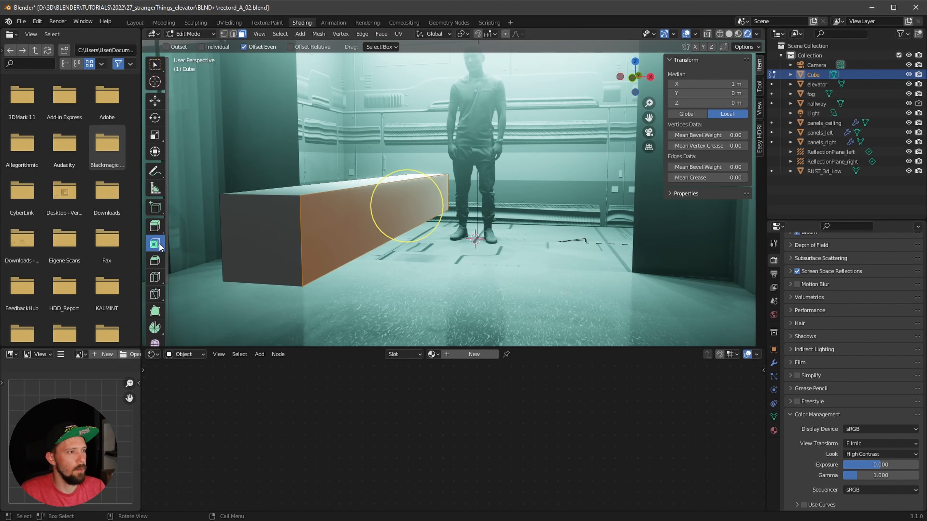
drag(428, 183, 417, 193)
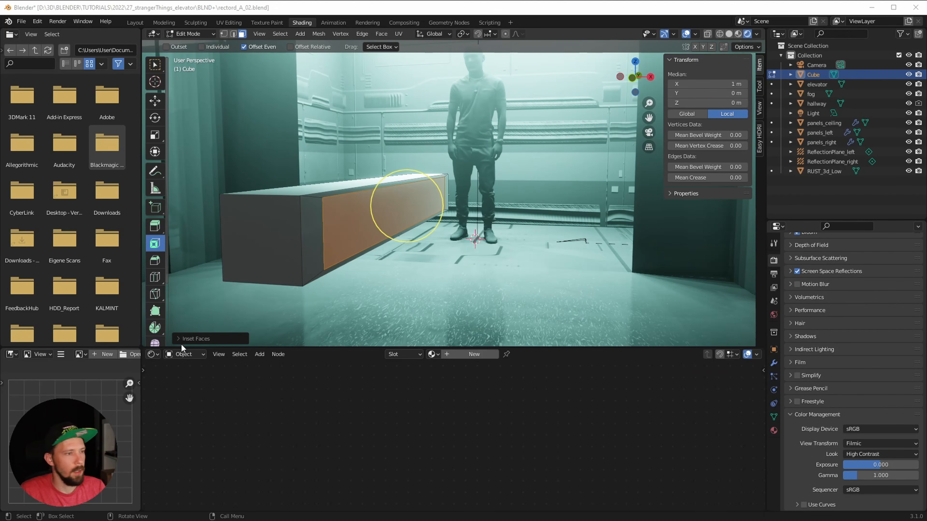
Step: Set the thickness of the side face's inset to 0.15 m
click(177, 337)
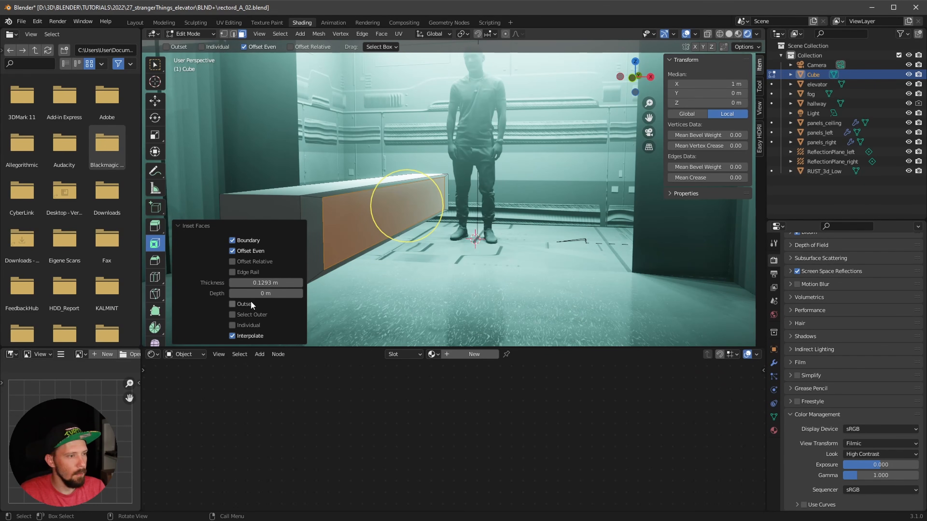
mouse_move(259, 282)
mouse_down()
mouse_move(210, 299)
mouse_move(262, 278)
mouse_up()
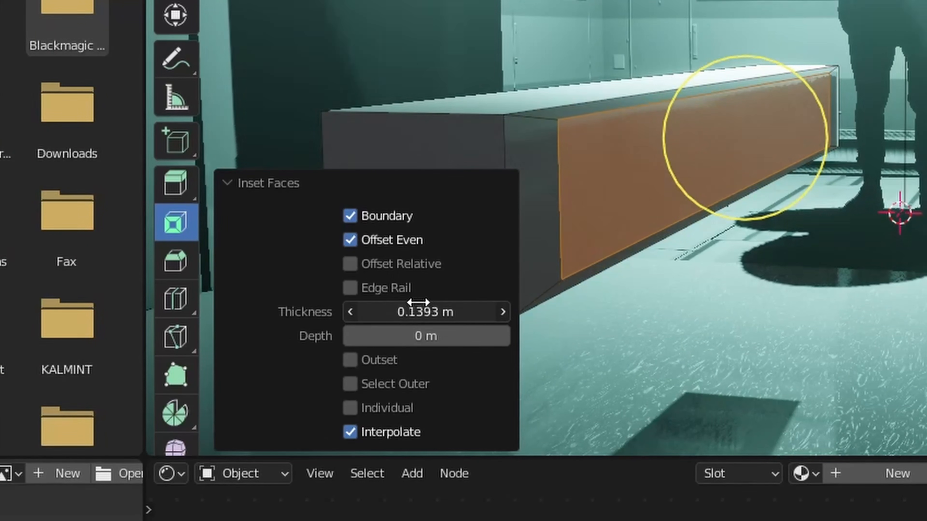
drag(419, 302, 435, 296)
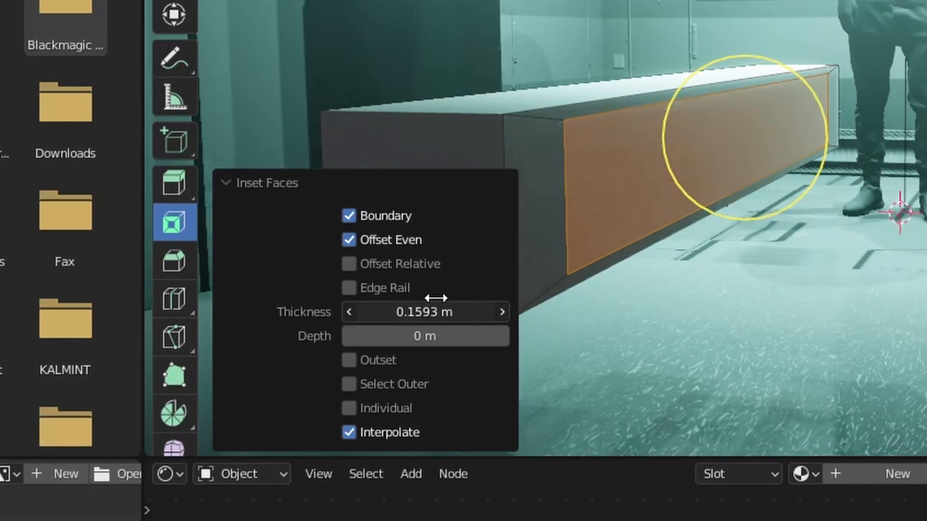
click(433, 311)
text(.15)
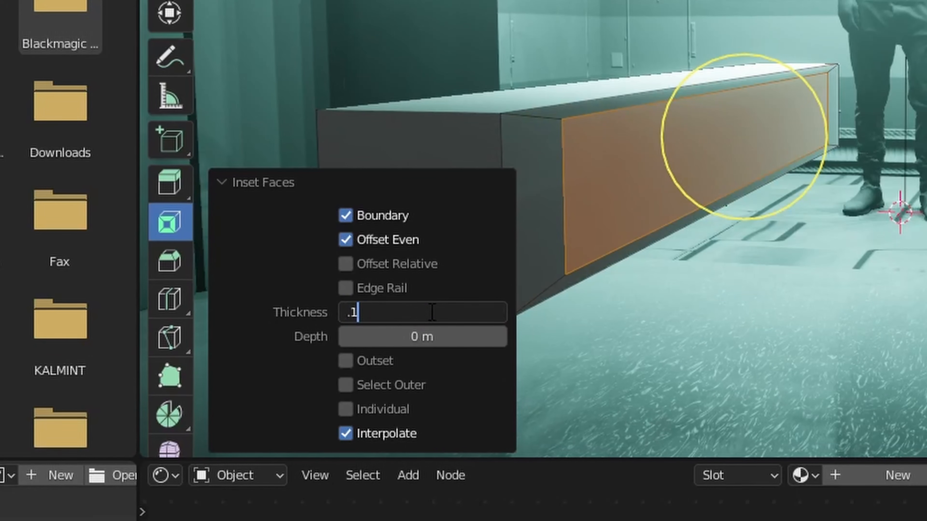
key(Return)
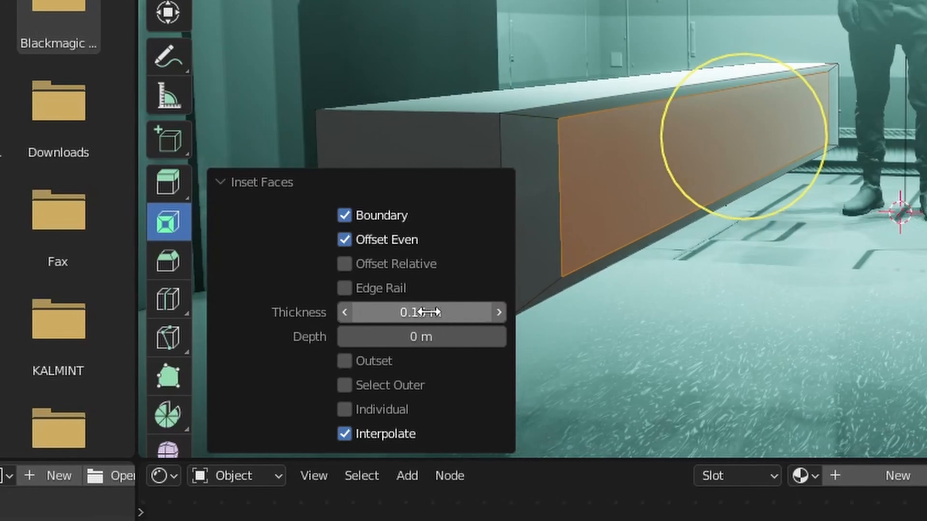
Step: Scale the inset face along the global Y axis by about 1.1 to even out the frame around it
alt+drag(684, 103, 733, 147)
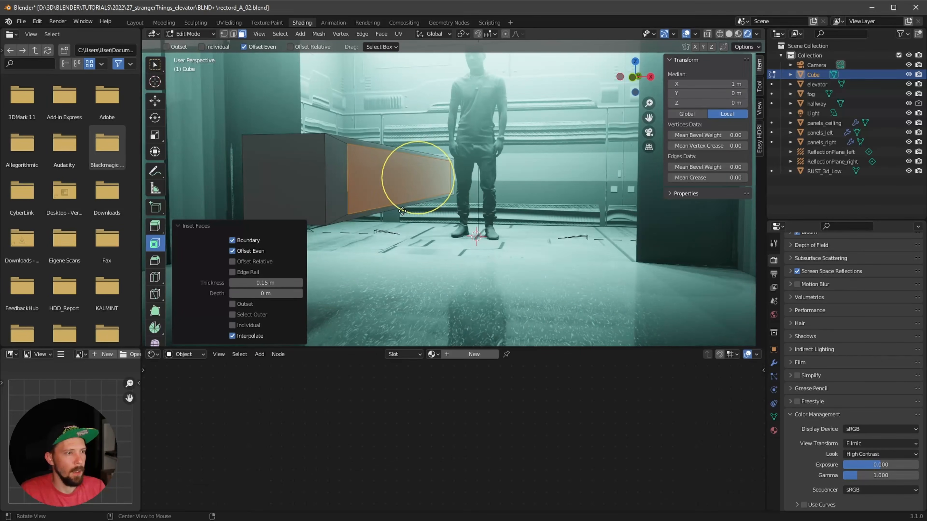
alt+drag(403, 211, 403, 210)
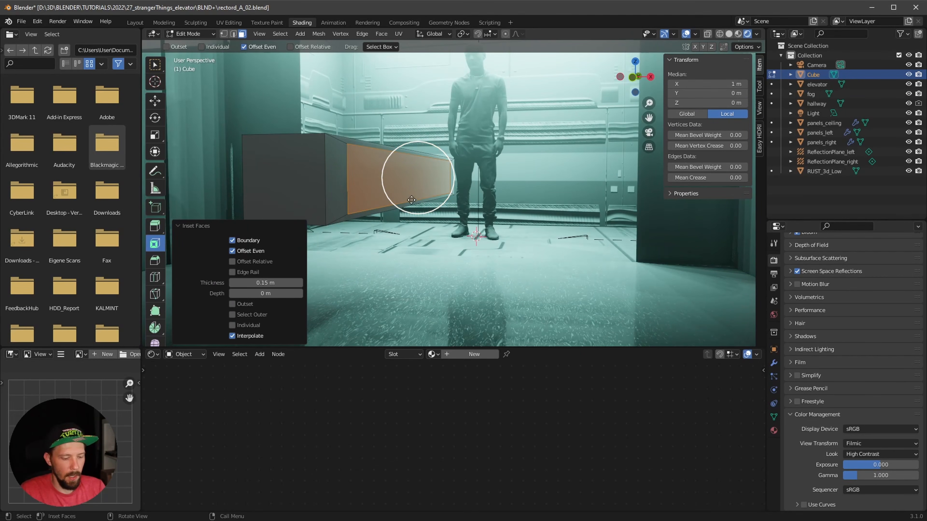
key(s)
key(y)
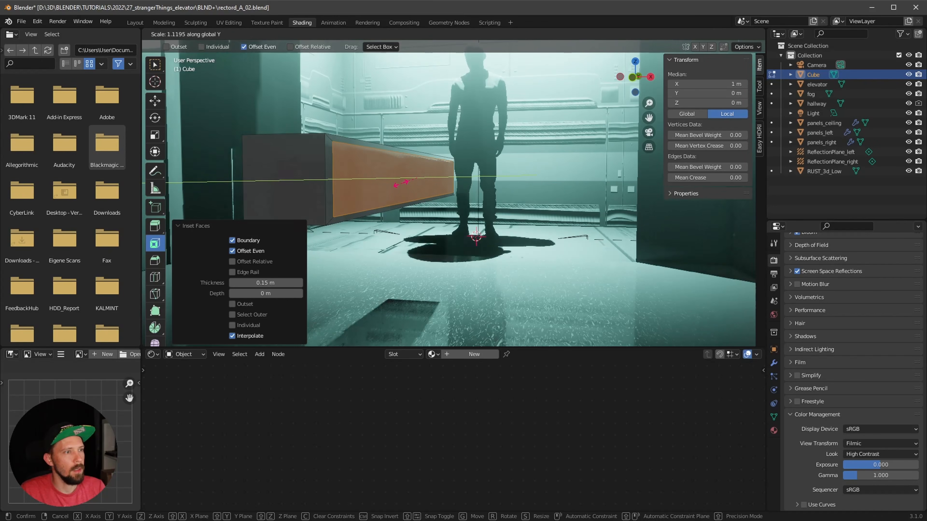
click(403, 185)
Step: Extrude the inset face about 0.034 m inward to recess the light panel in the box
shift+middle_drag(414, 182, 409, 208)
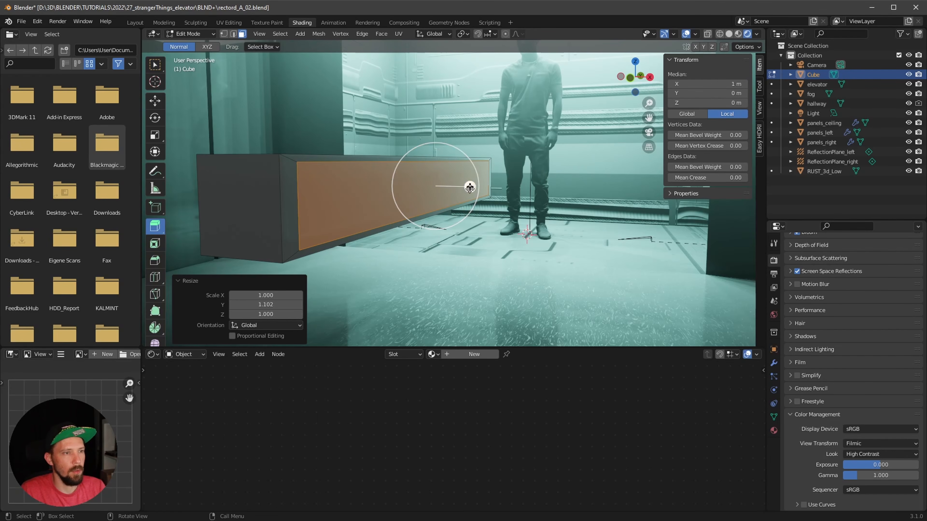
drag(468, 186, 456, 189)
mouse_move(456, 190)
middle_down()
mouse_move(463, 171)
mouse_move(458, 189)
middle_up()
middle_drag(458, 190, 460, 190)
Step: Create a new material on the box, name it M_light, and enlarge the node editor for it
click(773, 430)
drag(458, 348, 457, 292)
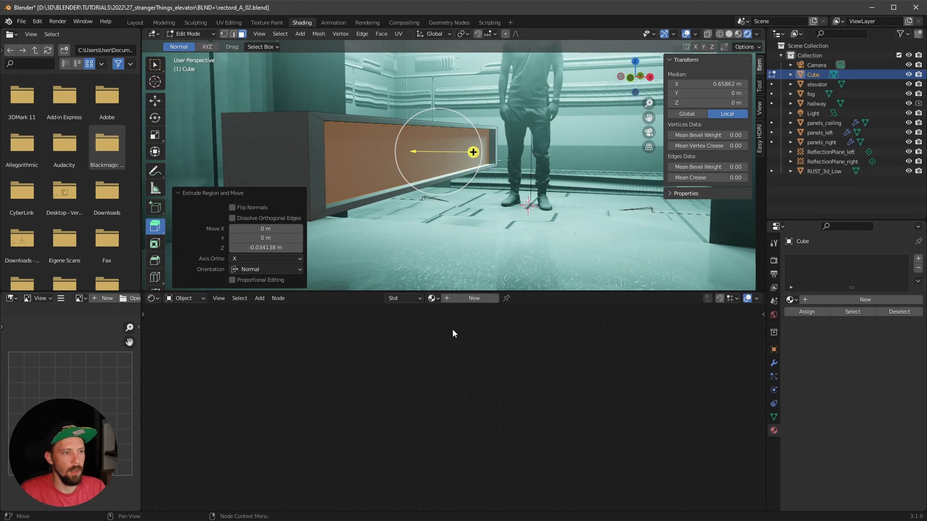
click(473, 299)
text(M_li)
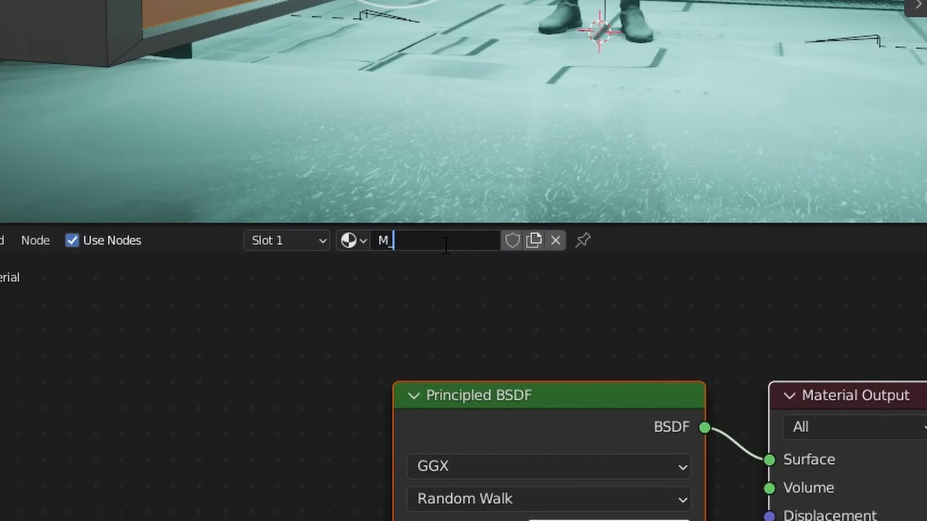
text(ght)
key(Return)
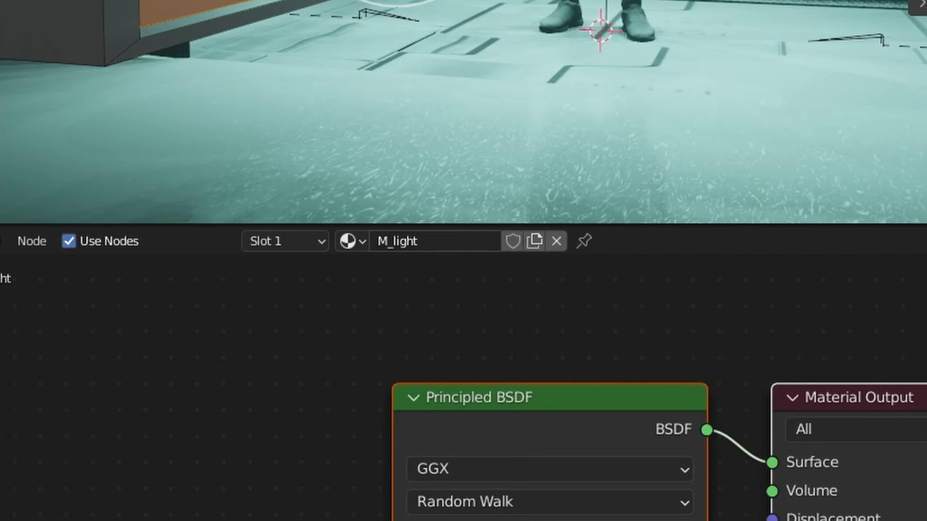
Step: Give M_light's Principled BSDF a bright, pale blue emission colour and an emission strength of 15
scroll(422, 440, down, 4)
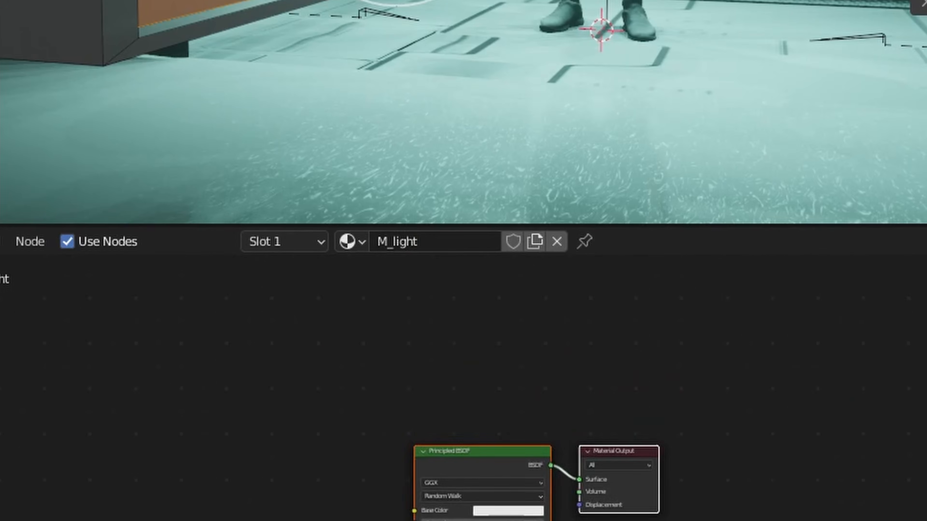
key(Home)
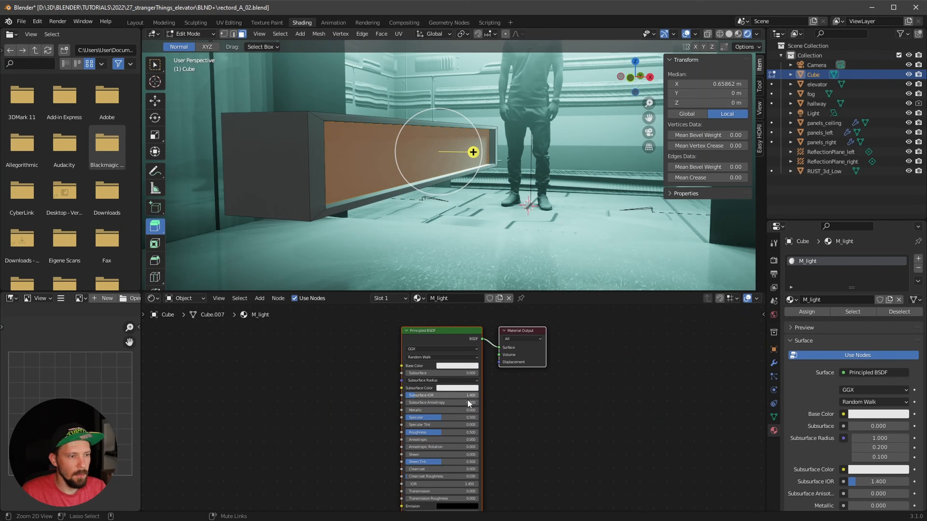
scroll(495, 440, up, 3)
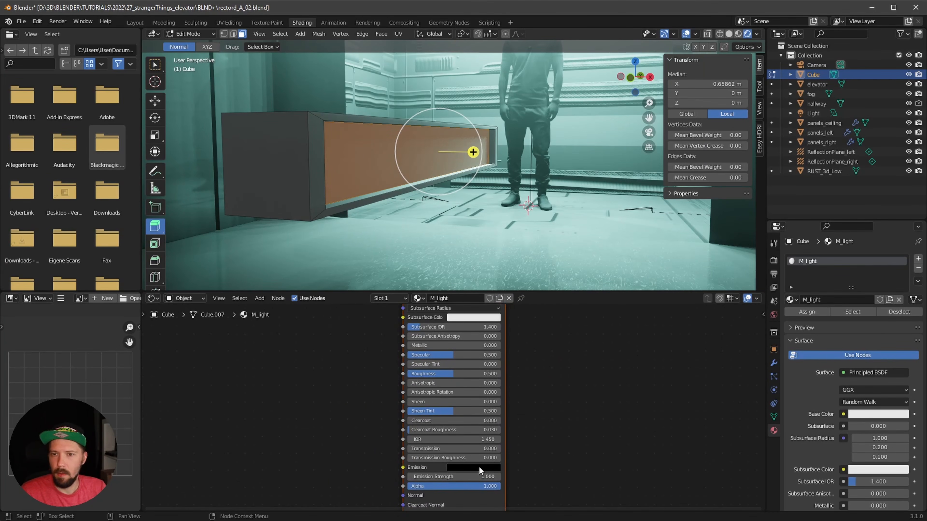
click(481, 467)
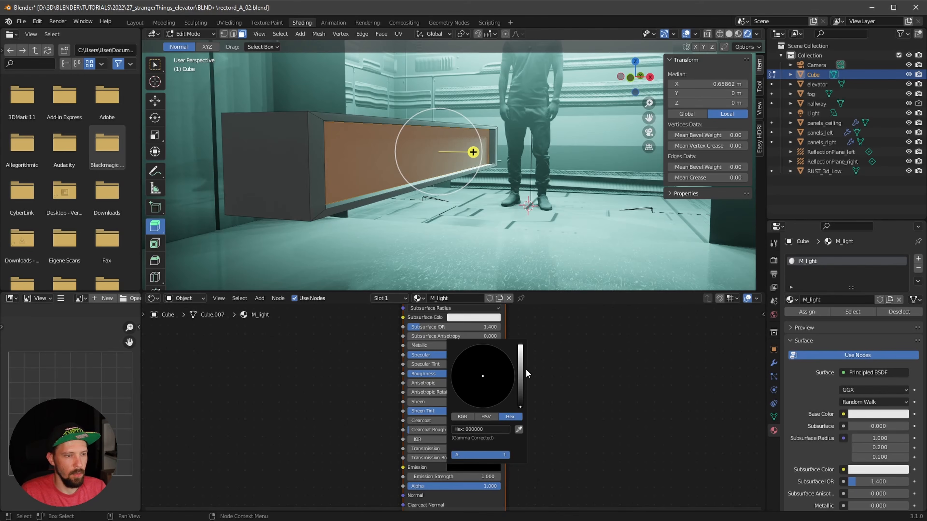
drag(521, 370, 522, 328)
drag(490, 368, 492, 368)
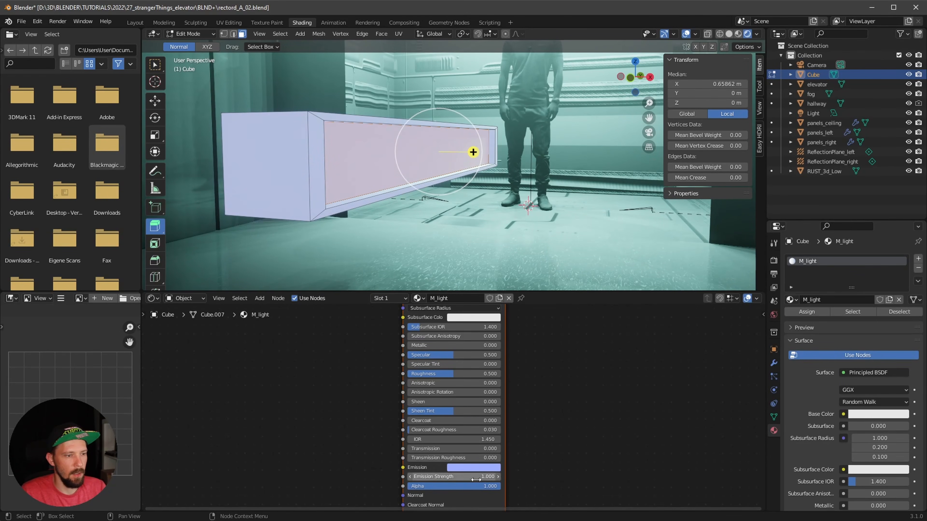
text(0)
key(Return)
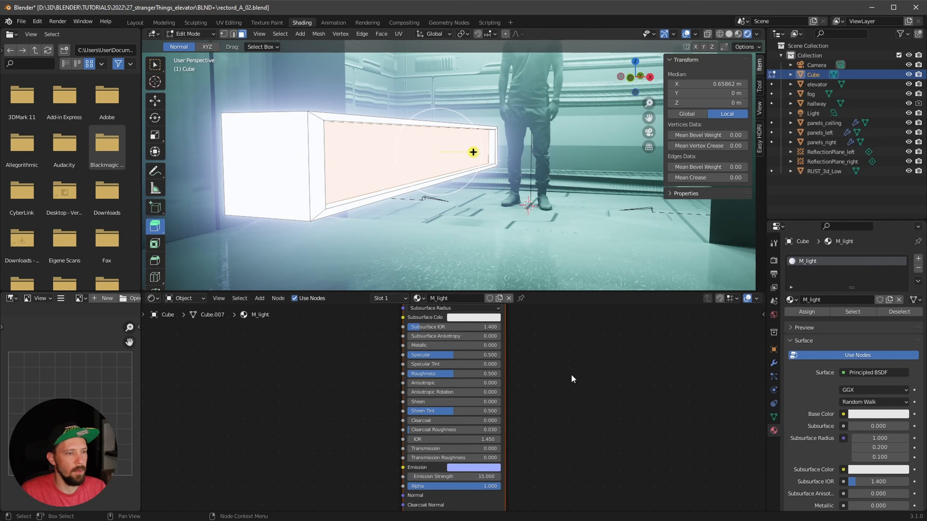
Step: Switch the box's first material slot to M_hallway and assign M_light to the recessed face through a second slot
middle_drag(430, 199, 418, 161)
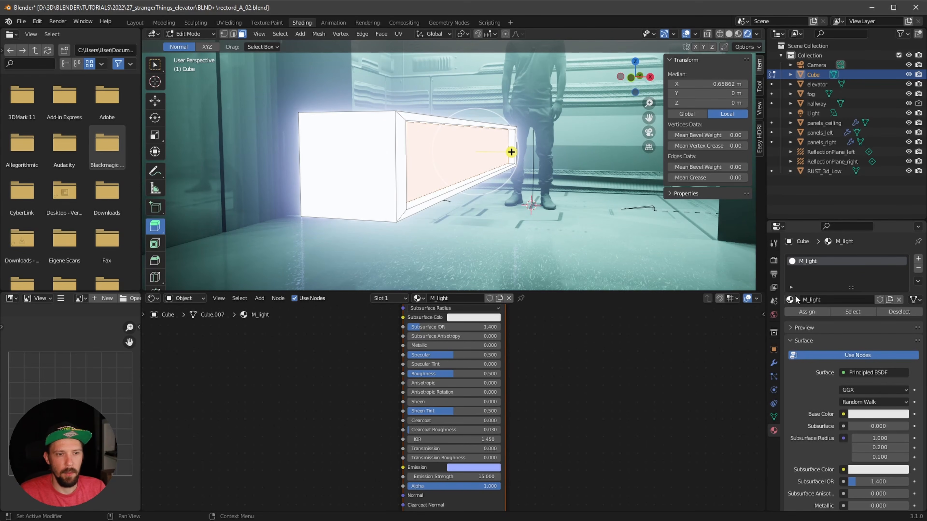
click(790, 299)
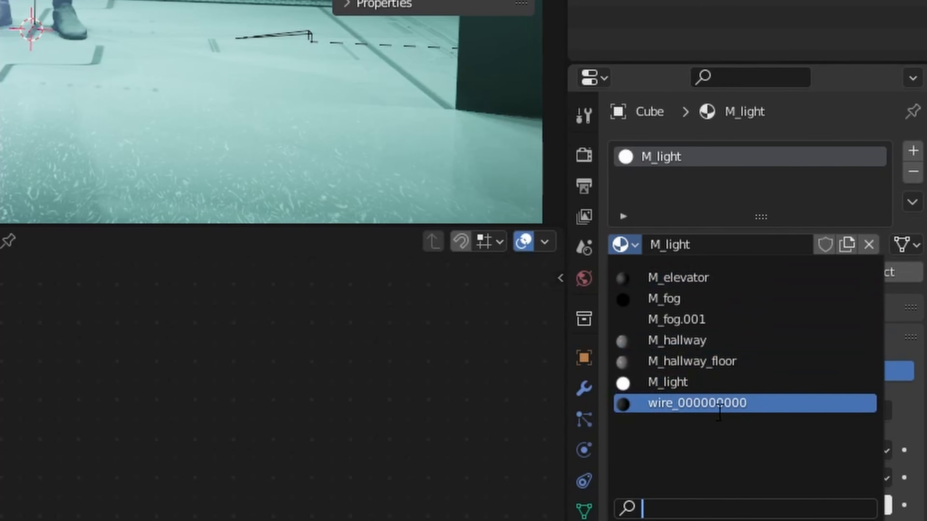
click(716, 340)
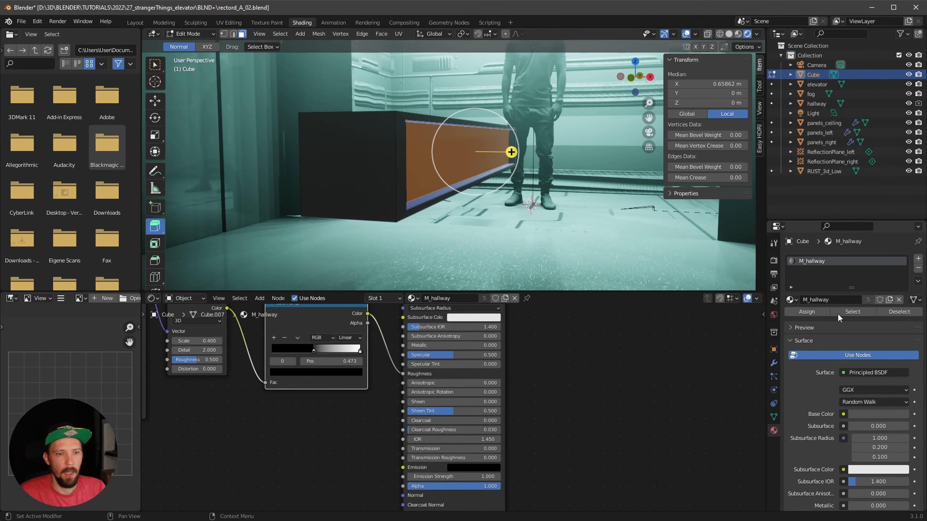
click(918, 259)
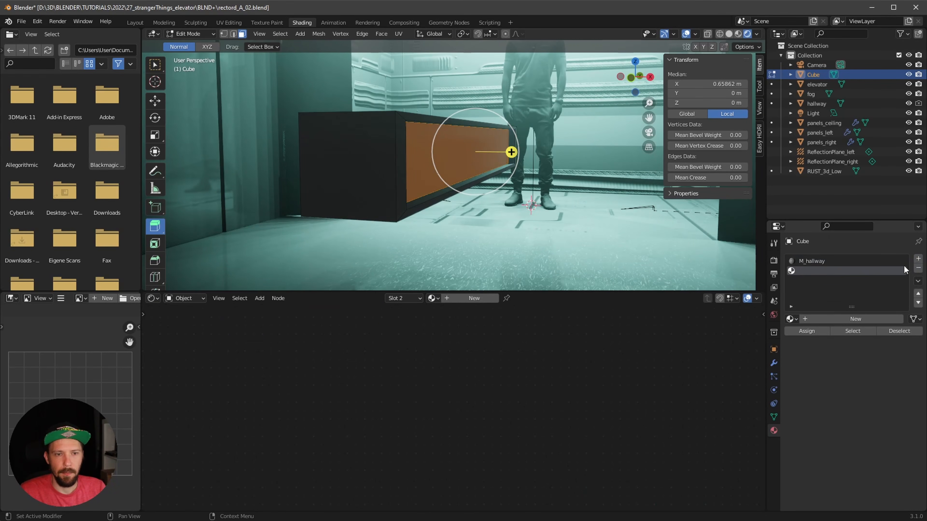
click(792, 319)
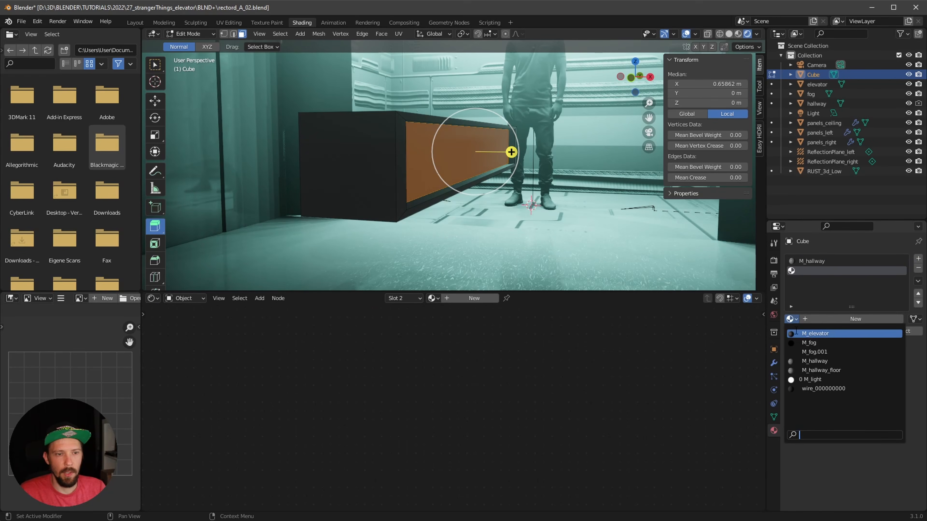
click(831, 379)
click(806, 331)
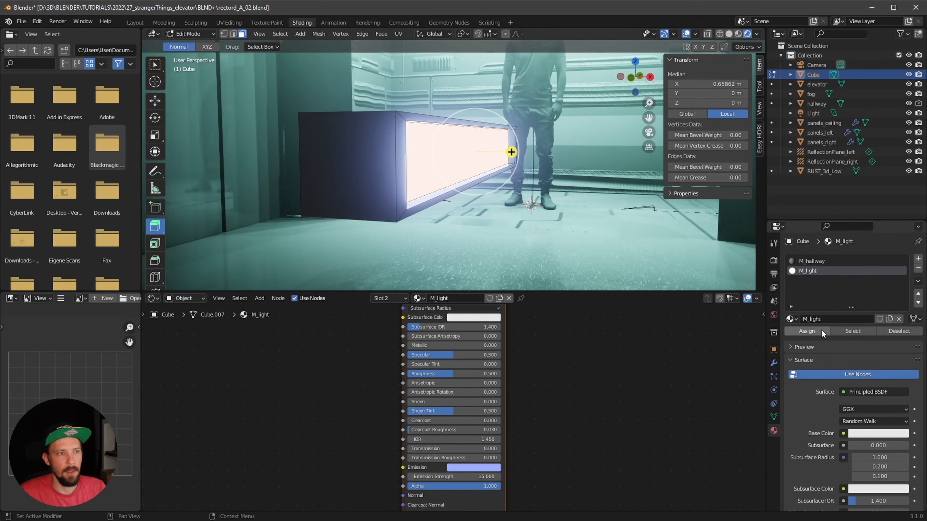
Step: Hide the viewport overlays and return the light fixture to Object Mode
middle_drag(511, 226, 559, 224)
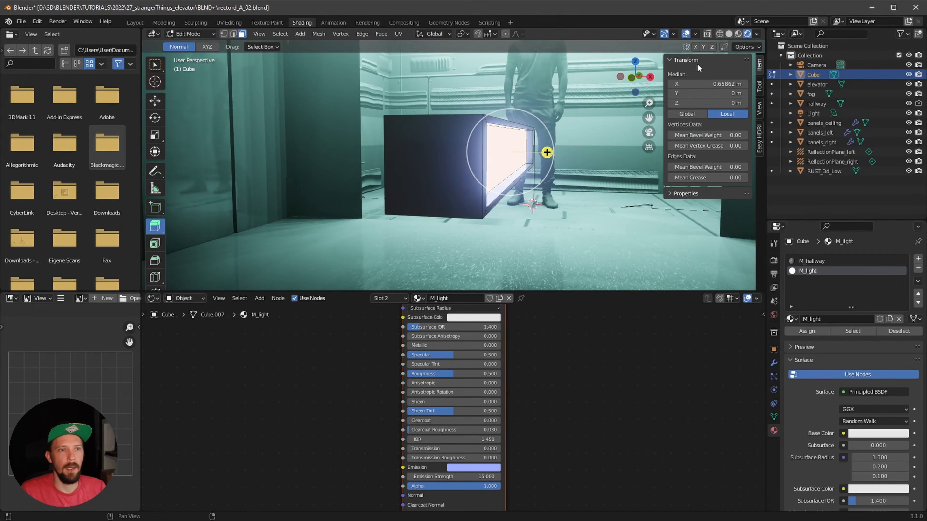
click(685, 34)
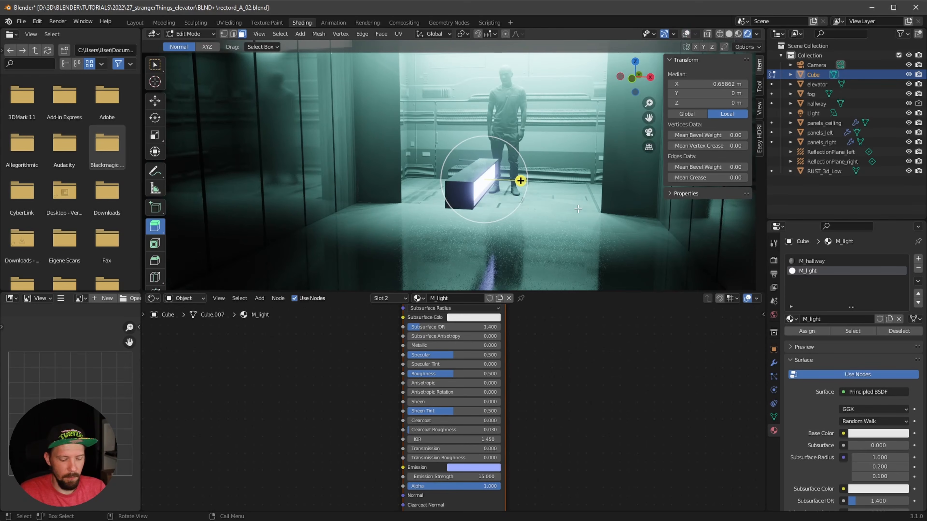
key(Tab)
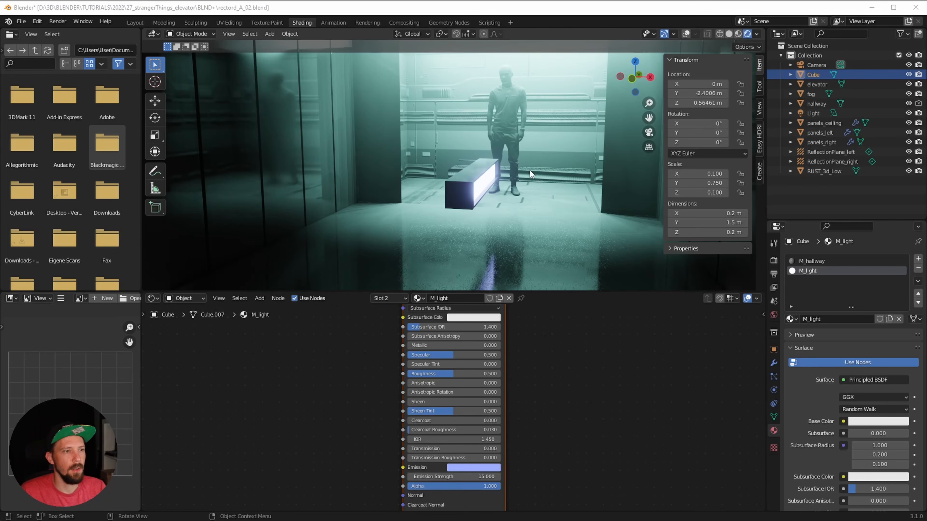
Step: From the camera view, place the fixture at X -1.5 m, Y -6 m, Z 2.1 m and rotate it 30° about Y
key(KP_0)
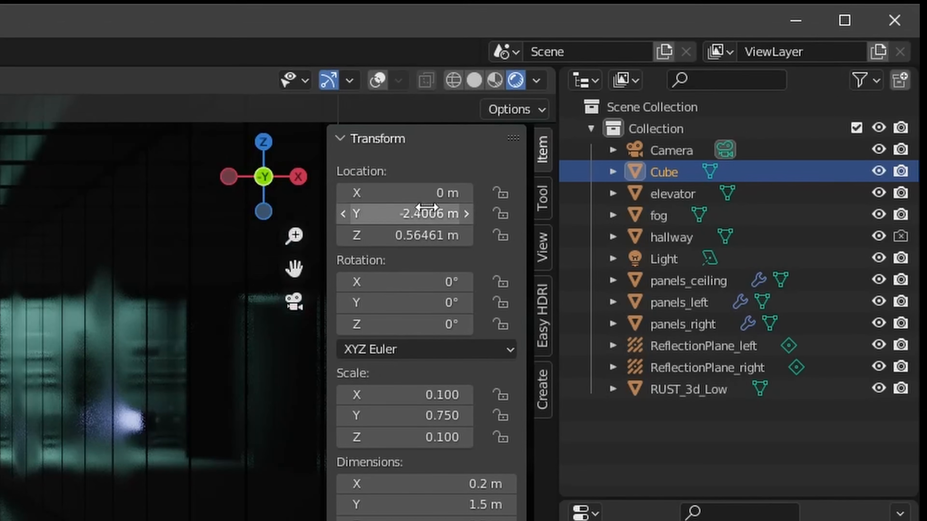
click(708, 83)
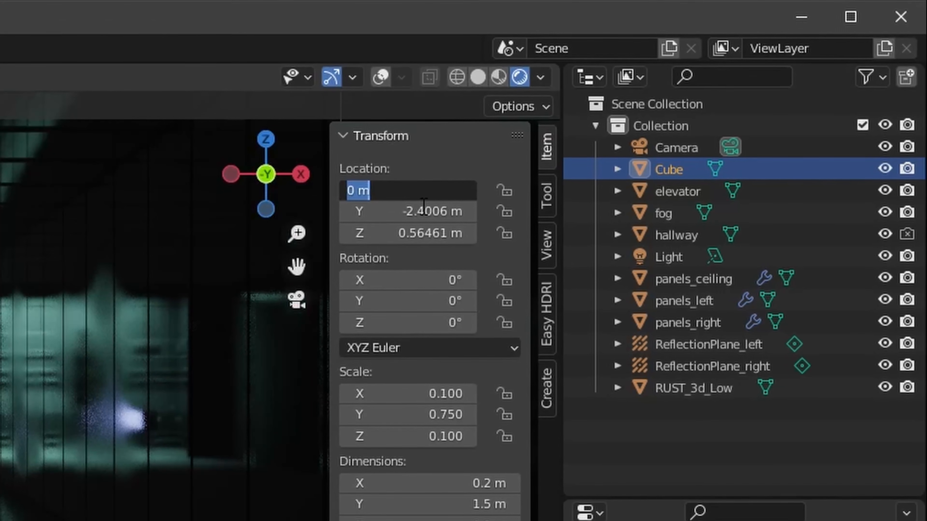
text(-1.5)
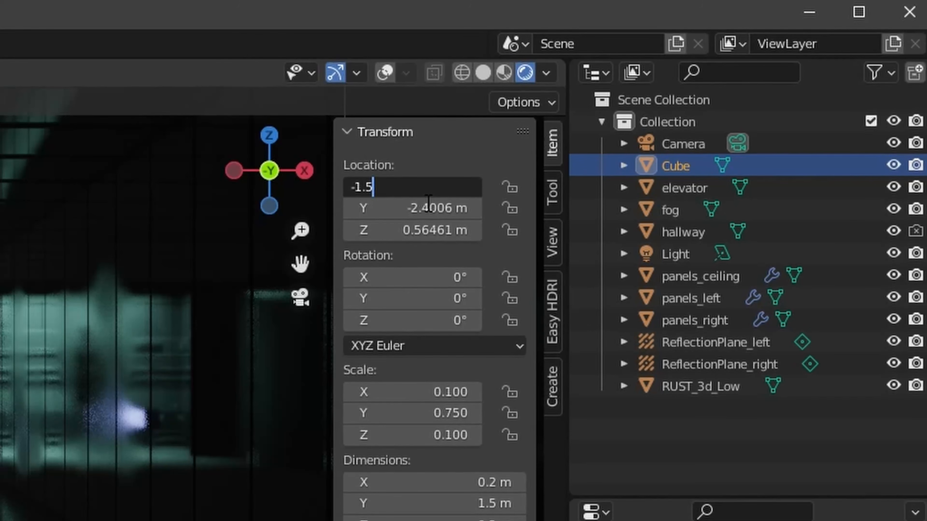
key(Return)
click(704, 93)
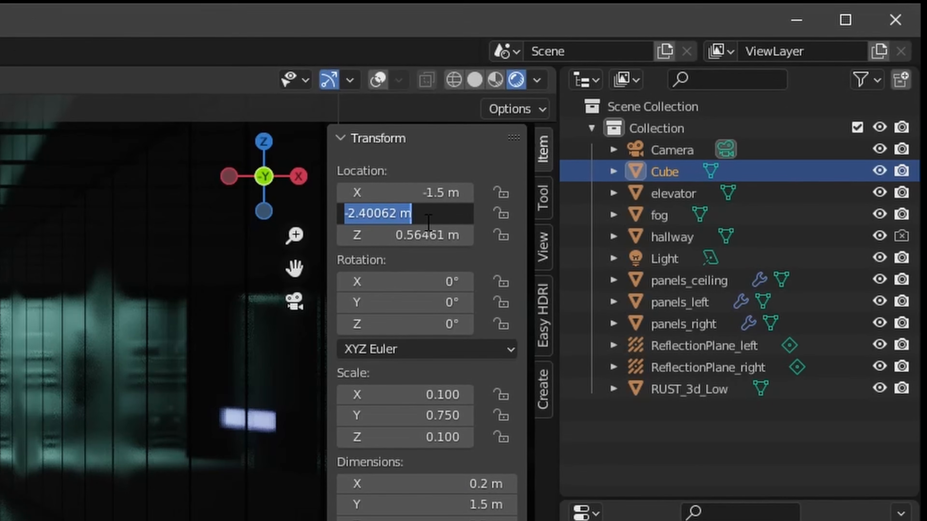
text(-6)
key(Return)
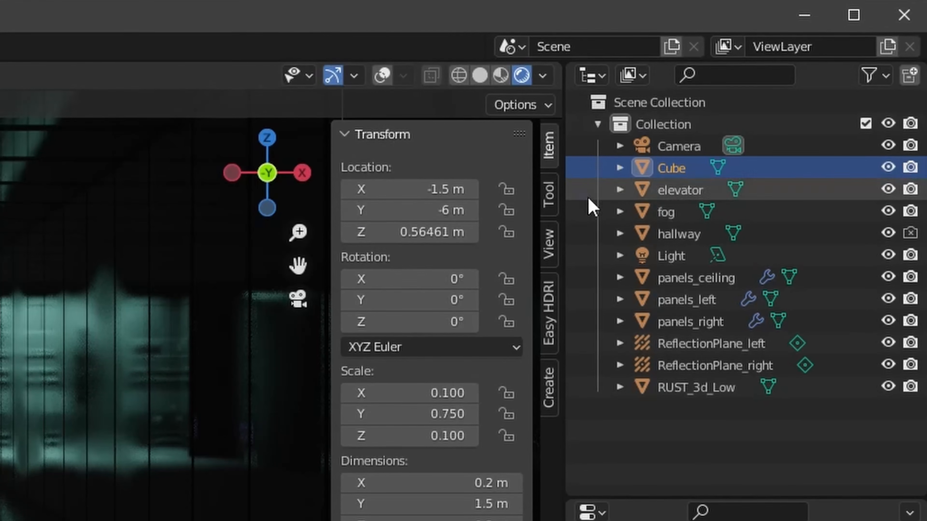
click(445, 233)
text(2.1)
key(Return)
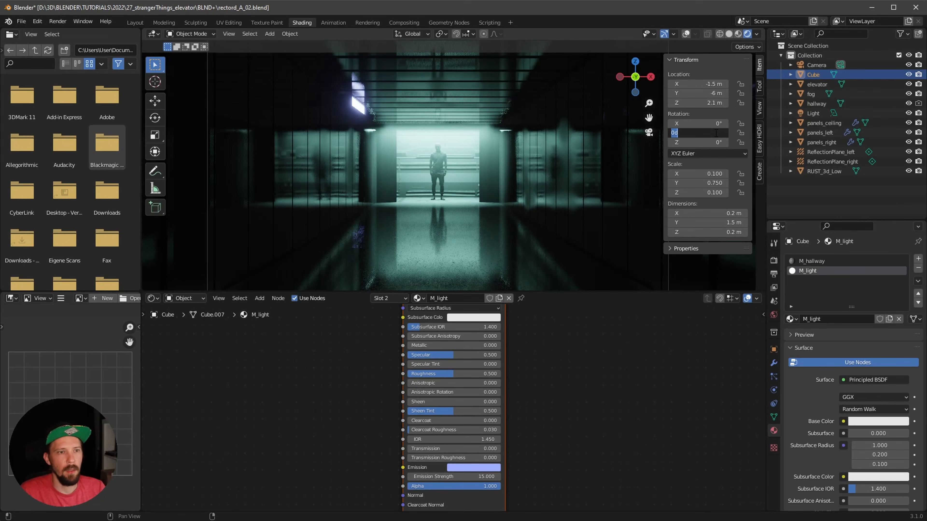
text(30)
key(Return)
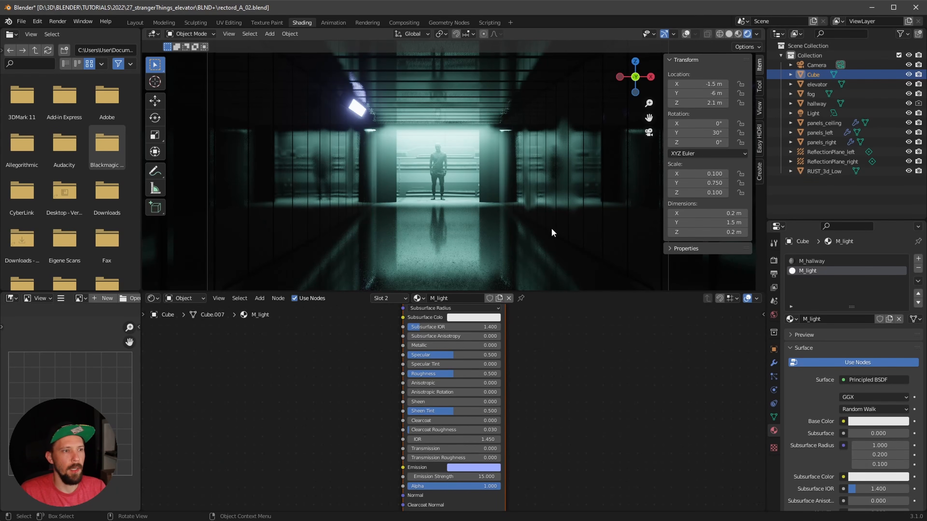
Step: Add an area light to the scene for the fixture
key(shift+a)
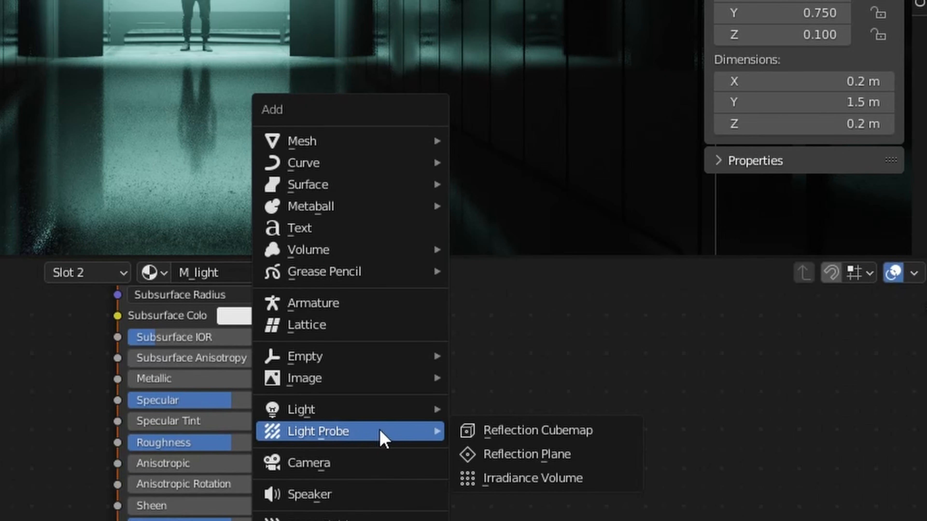
mouse_move(529, 358)
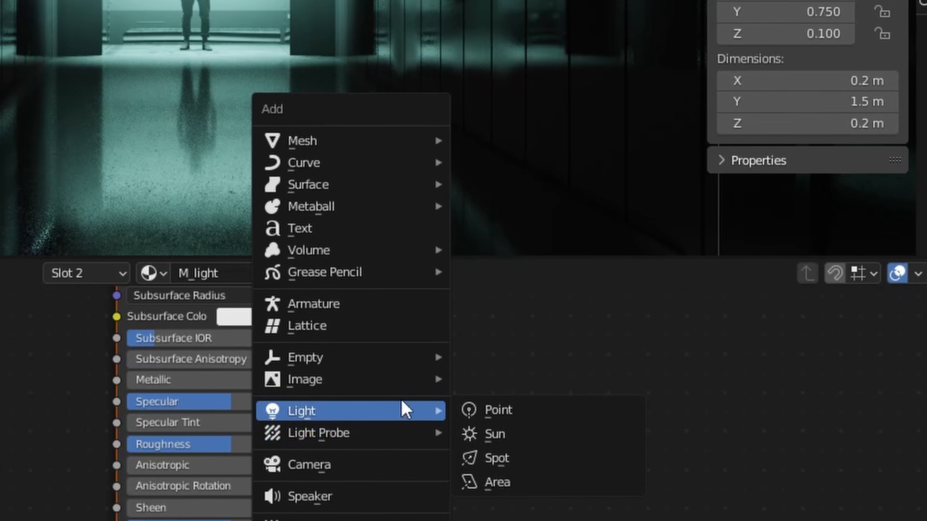
click(486, 483)
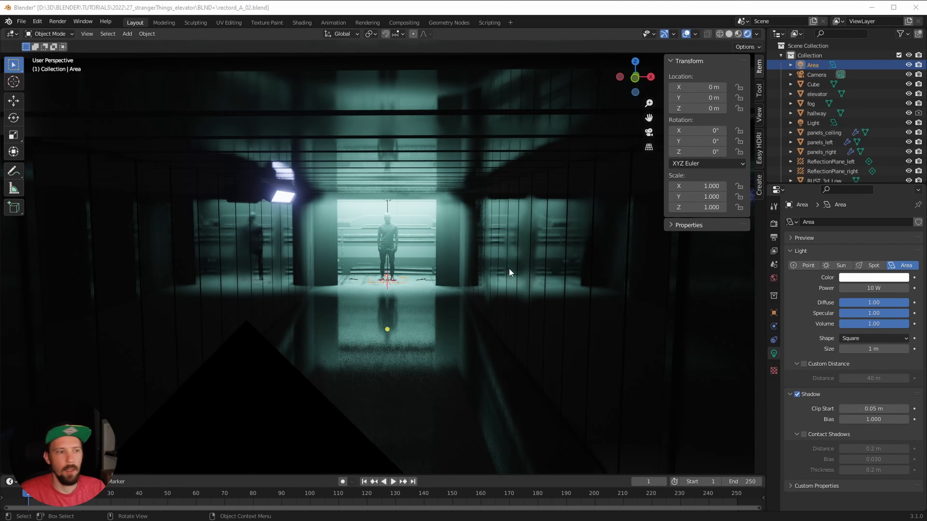
Step: Identify the existing elevator light by toggling its visibility and rename it Light_elevator
drag(503, 265, 498, 271)
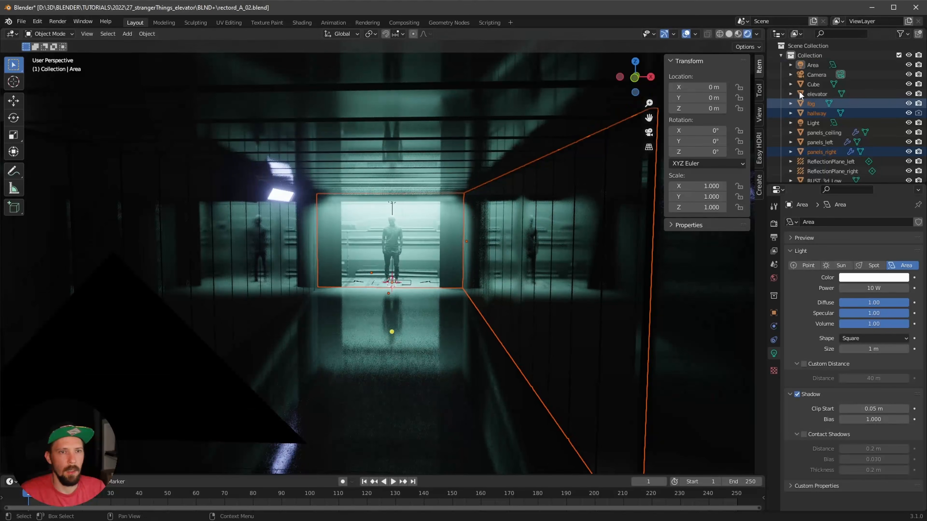
click(810, 65)
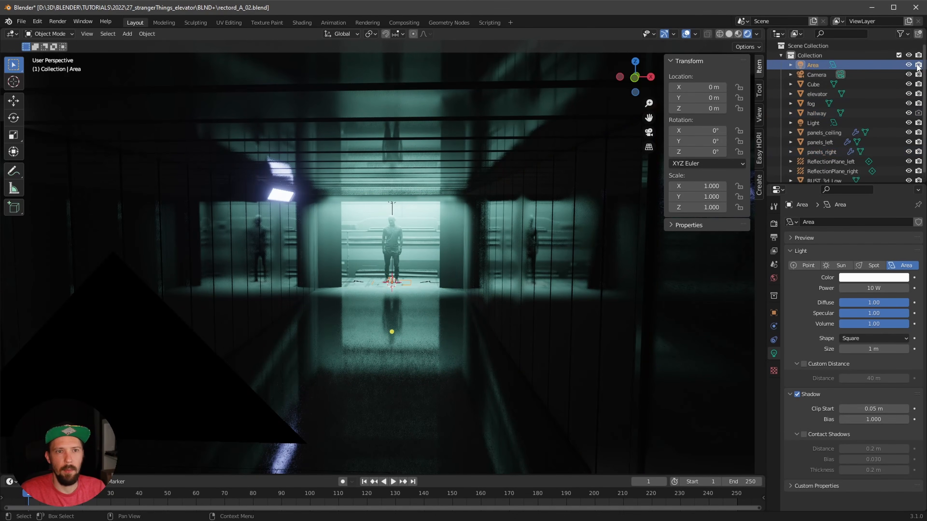
click(813, 123)
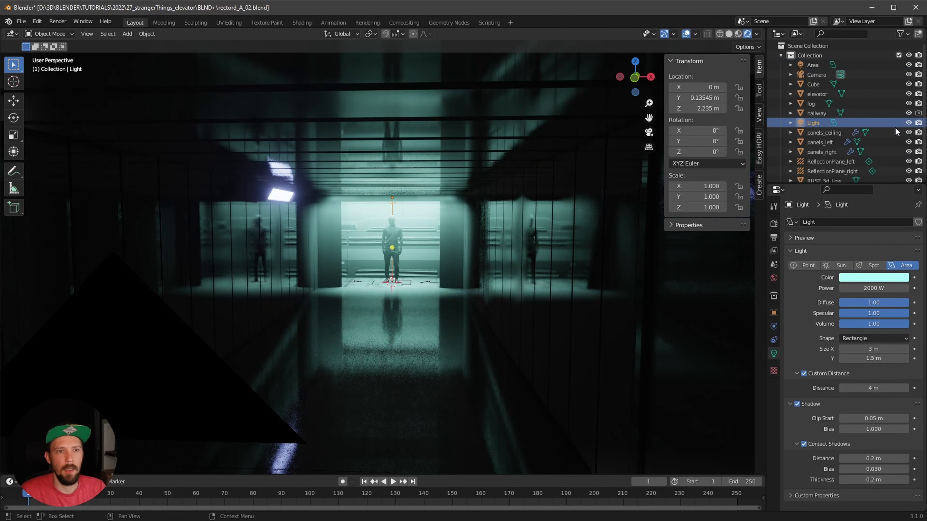
click(908, 123)
click(908, 122)
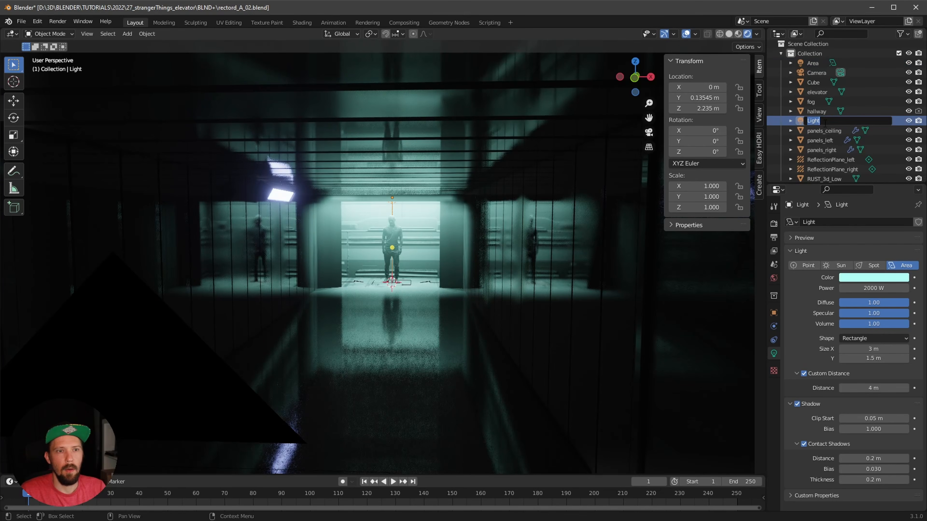
text(levator)
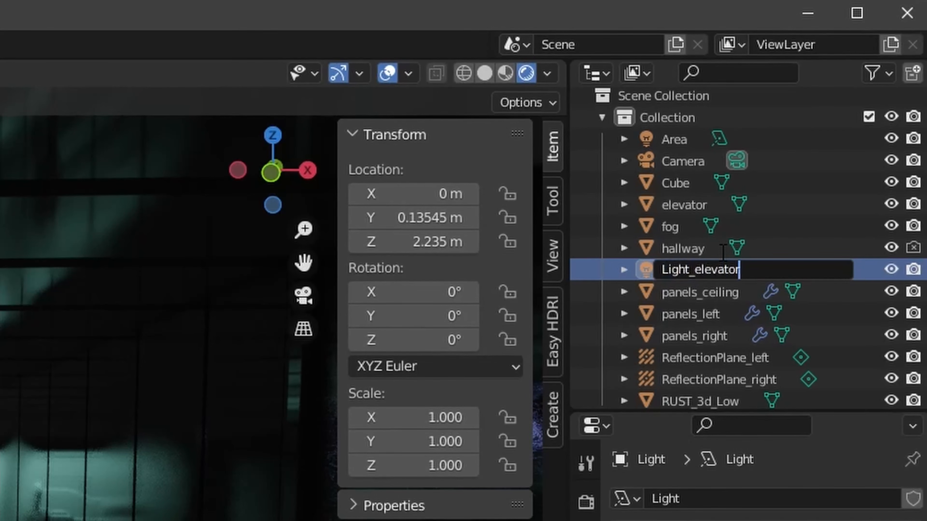
key(Return)
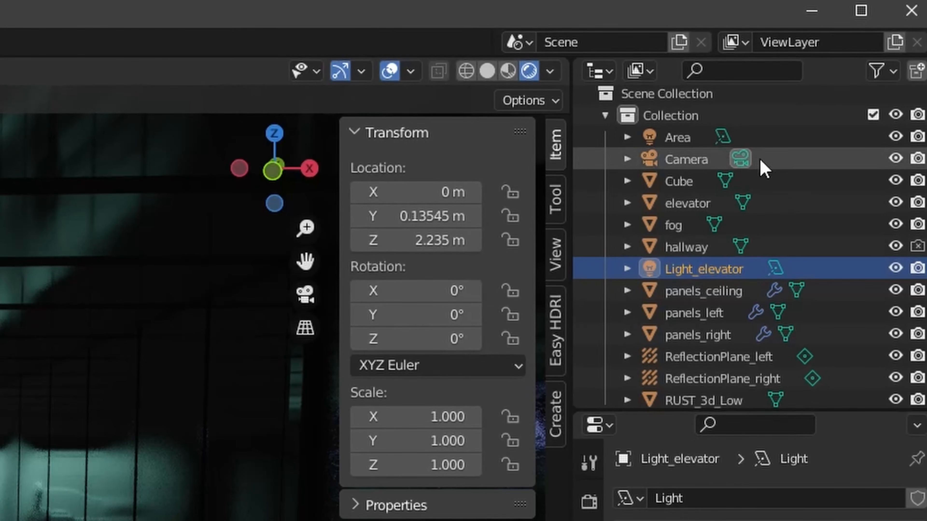
Step: Rename the new area light Light_hallway and place it at X -1 m, Y -6 m, Z 2 m
double_click(702, 138)
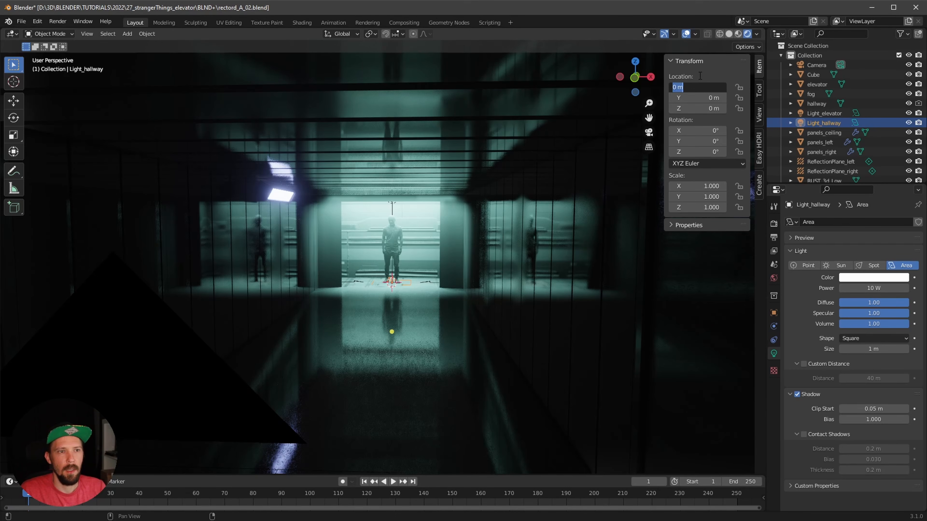
text(-1)
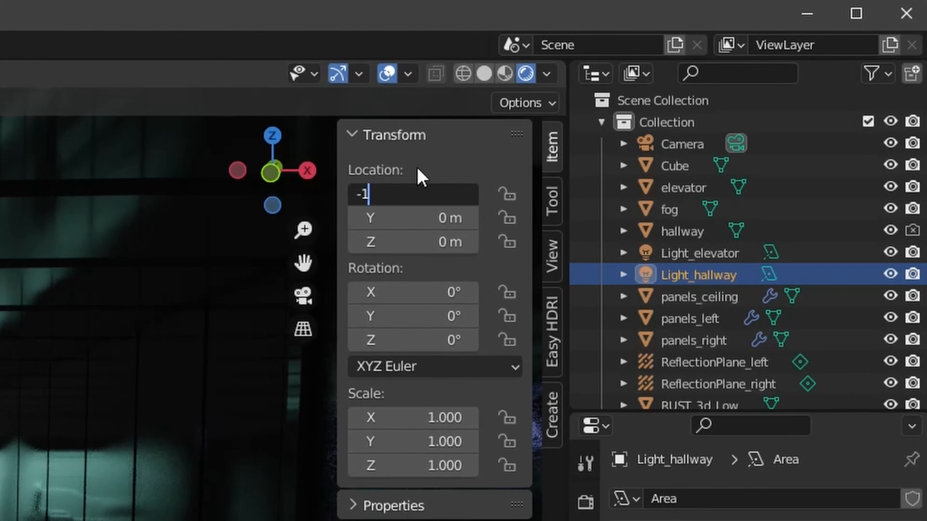
key(Return)
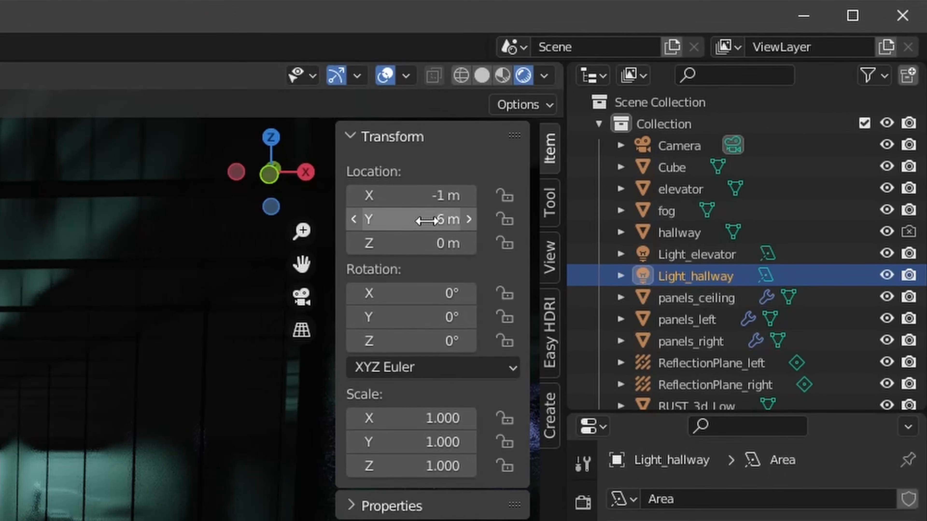
drag(409, 251, 649, 209)
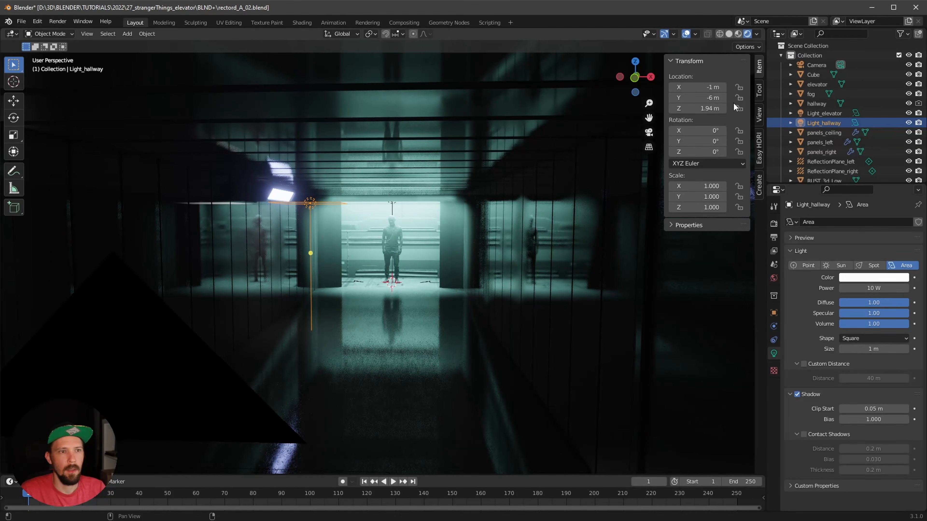
double_click(706, 108)
text(2)
key(Return)
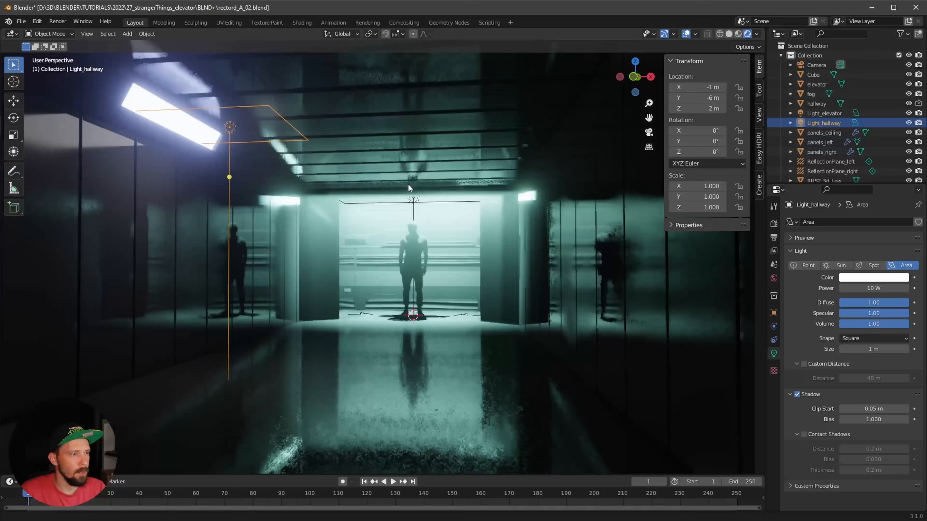
Step: Rotate Light_hallway -60° about Y so it aims down into the hallway
shift+middle_drag(407, 183, 466, 268)
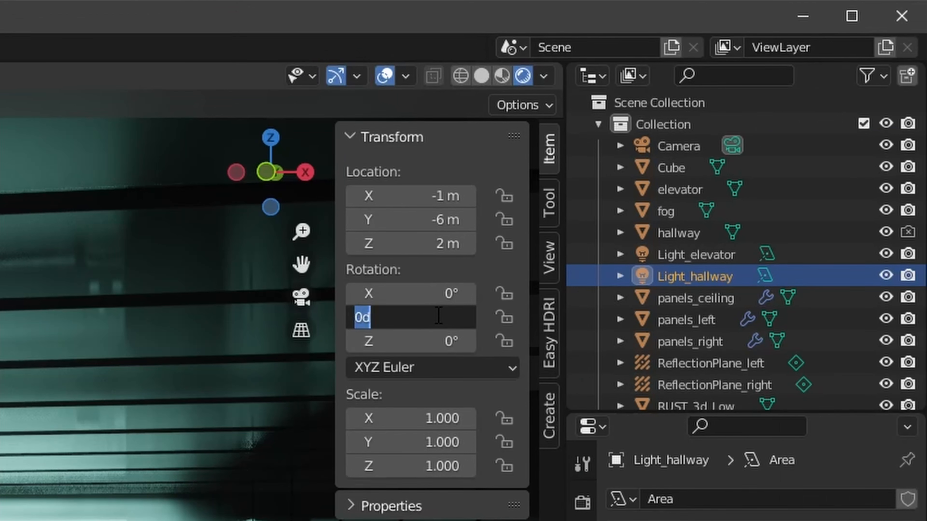
text(-60)
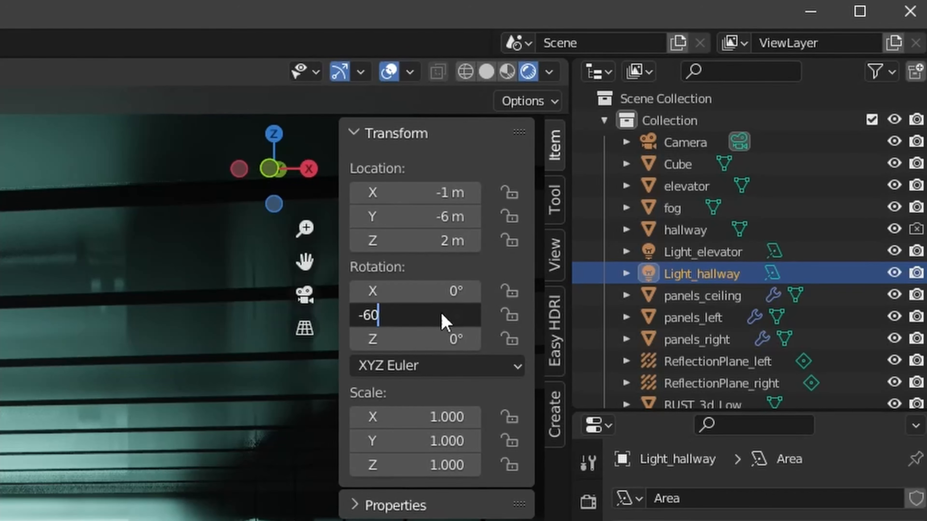
key(Return)
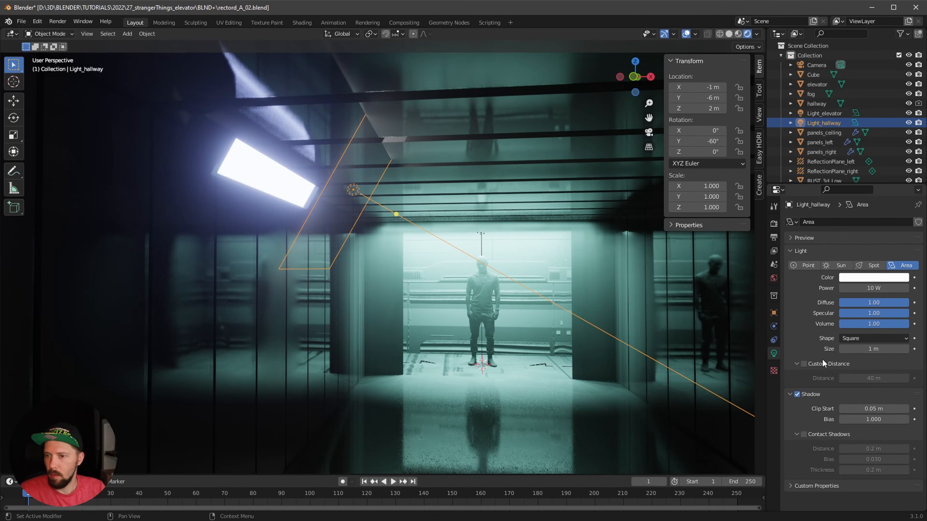
Step: Change the hallway area light to a rectangle measuring 0.13 m in X and 1.4 m in Y
click(861, 338)
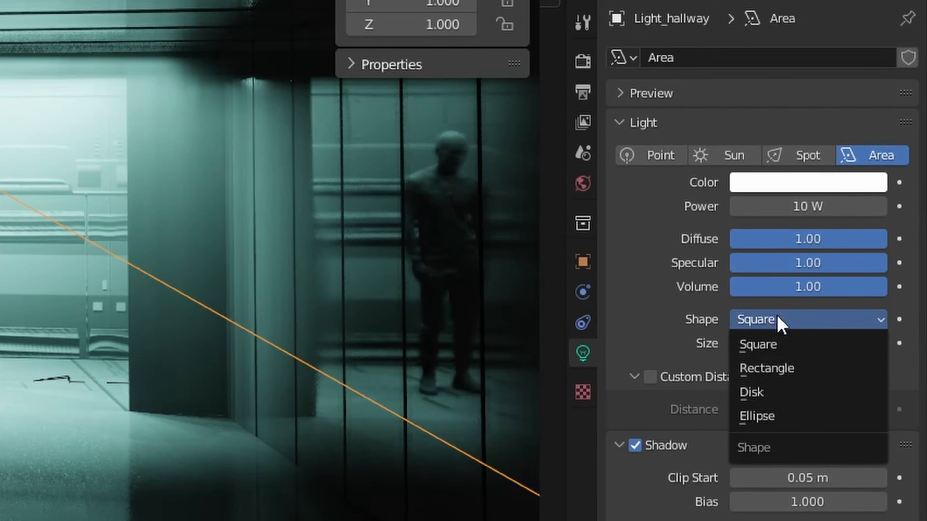
click(869, 369)
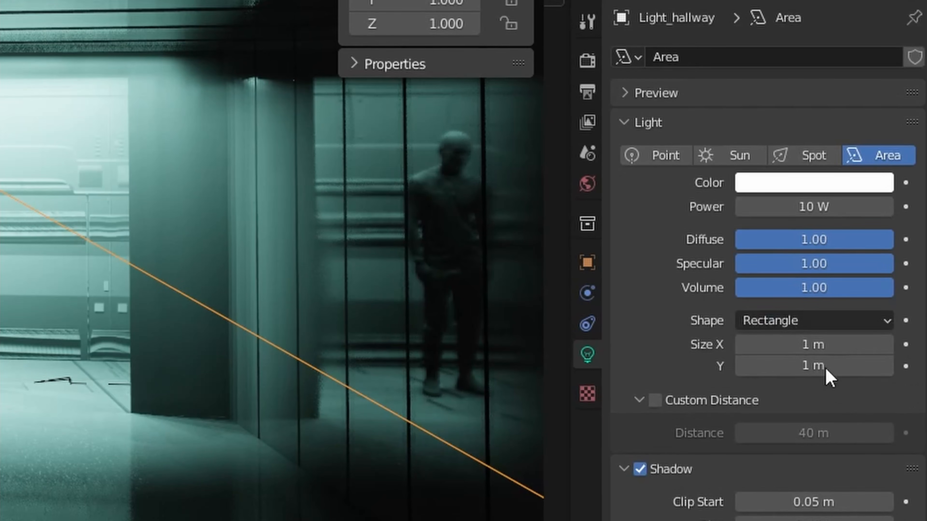
click(821, 339)
key(BackSpace)
text(.13)
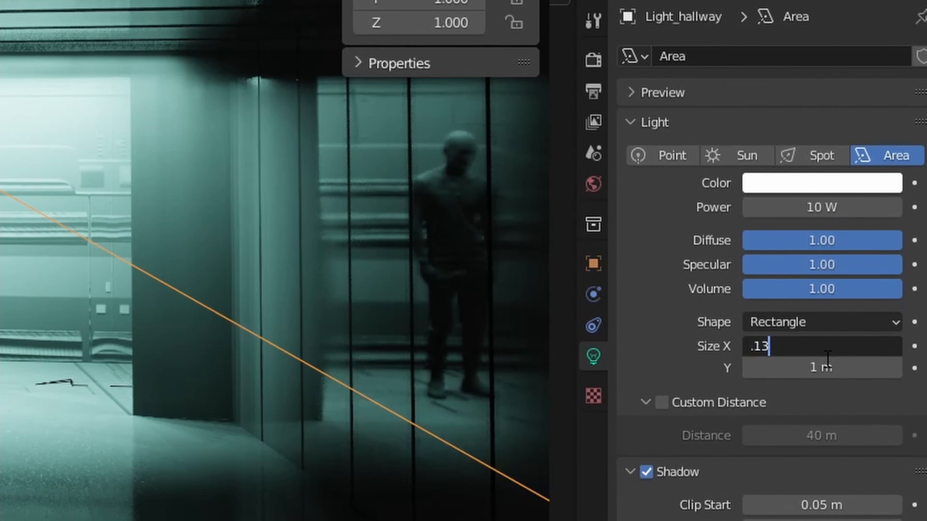
key(Return)
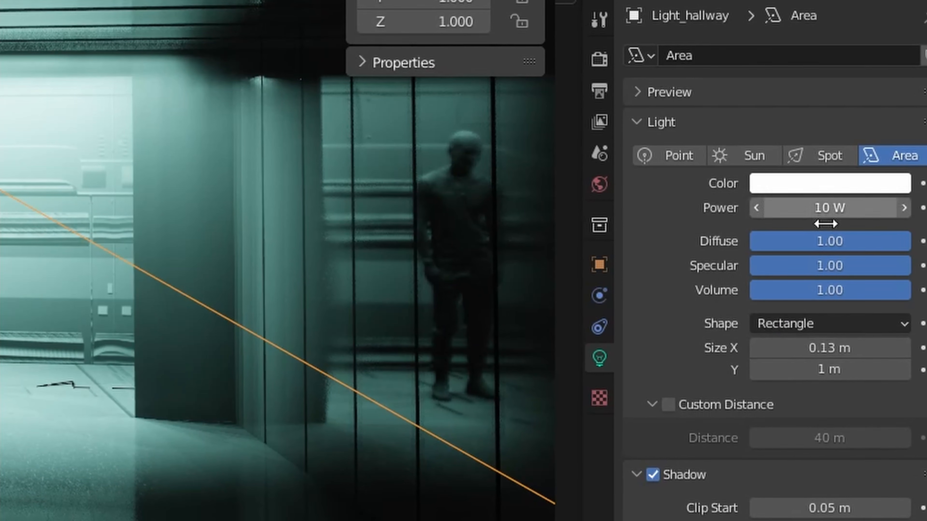
click(834, 370)
text(1)
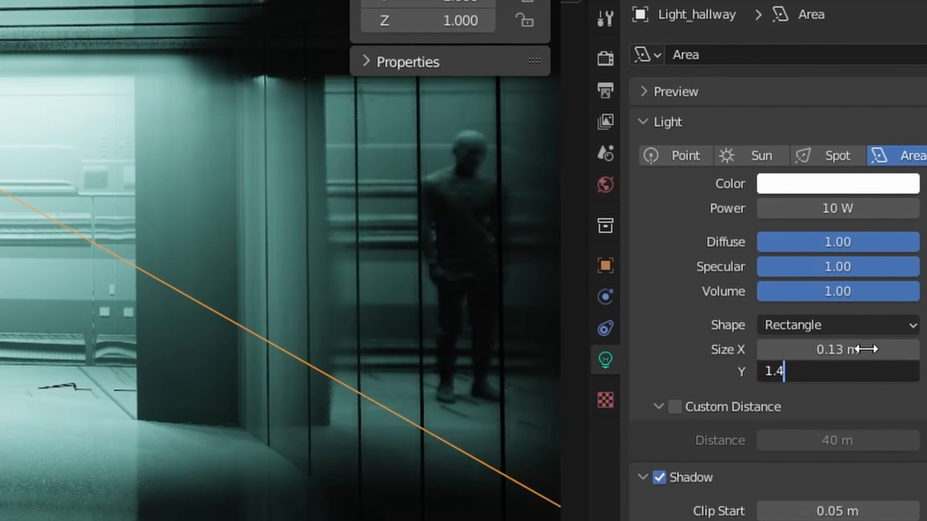
text(.4)
key(Return)
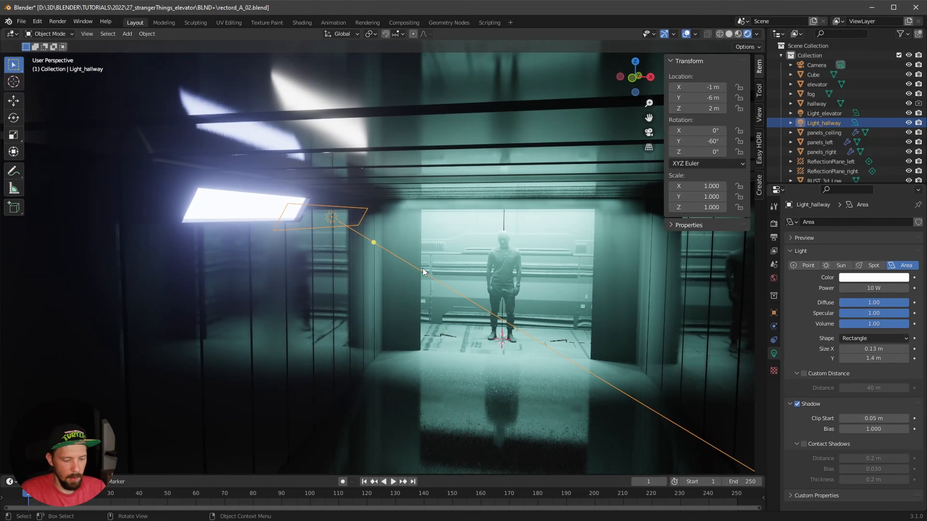
Step: Try to move the hallway light along the Y axis to about -6.49 m
key(g)
key(y)
click(389, 279)
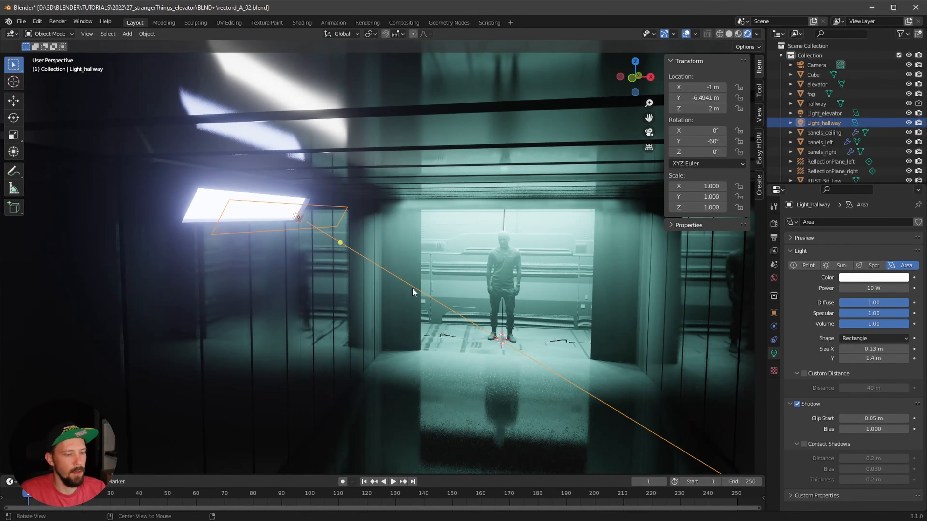
Step: Align the hallway light with the fixture's glowing face, moving it to about X -1.42 m and Z 2.07 m
alt+drag(412, 287, 370, 278)
middle_drag(377, 294, 414, 261)
key(g)
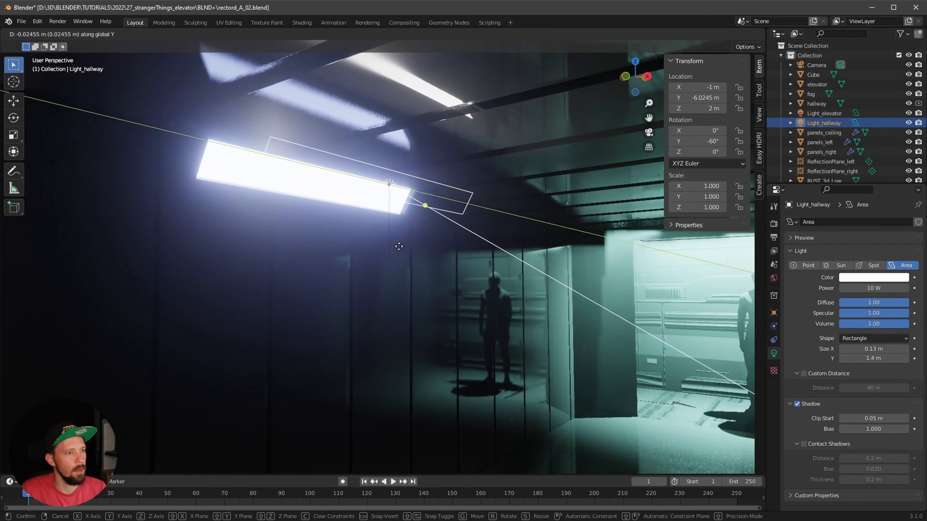
key(x)
click(330, 253)
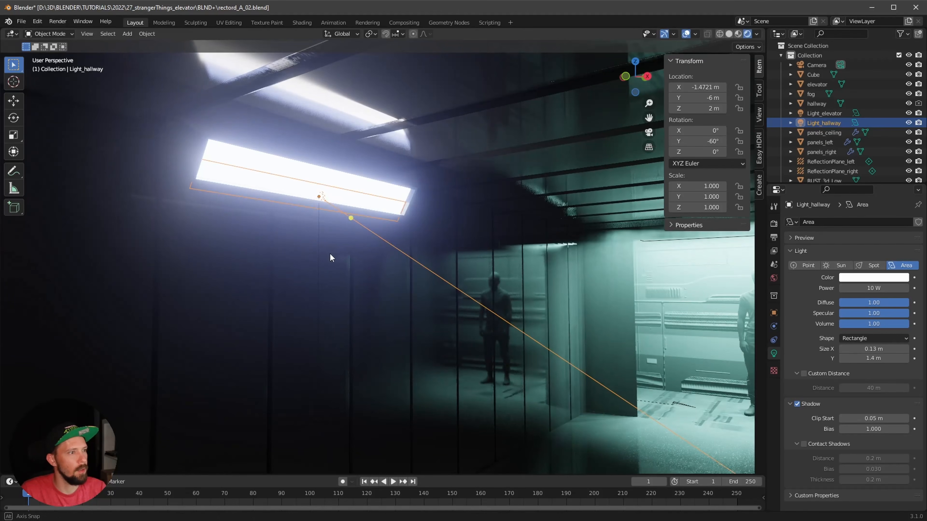
middle_drag(329, 253, 363, 253)
key(g)
key(z)
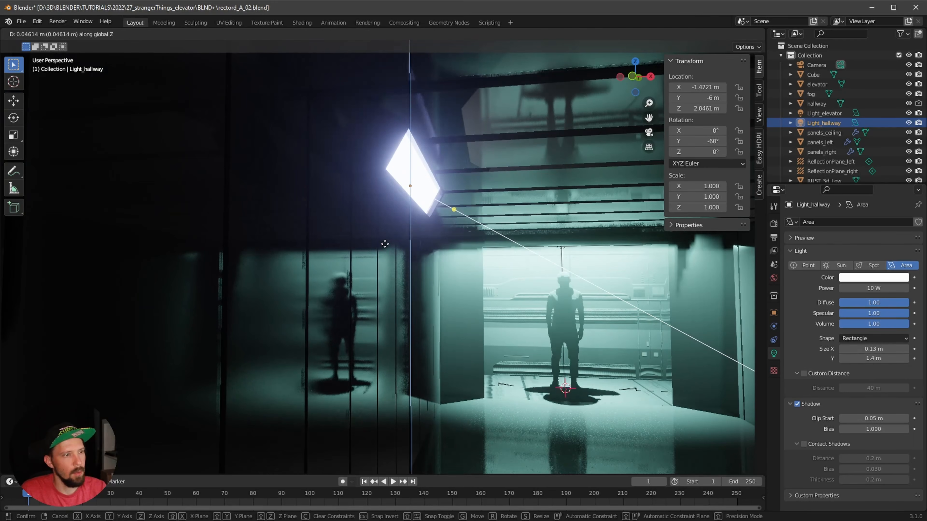
key(y)
key(x)
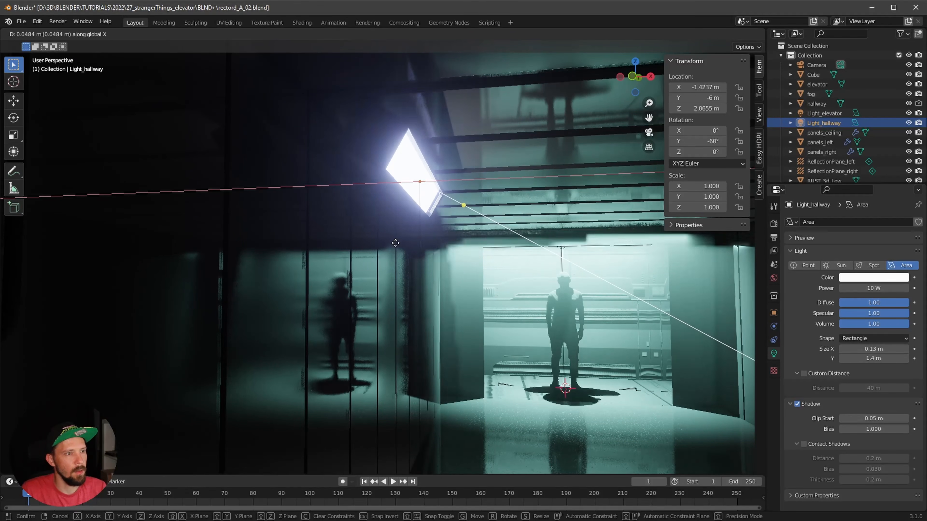
click(397, 243)
mouse_move(397, 243)
middle_down()
mouse_move(394, 260)
mouse_move(422, 255)
mouse_move(407, 255)
middle_up()
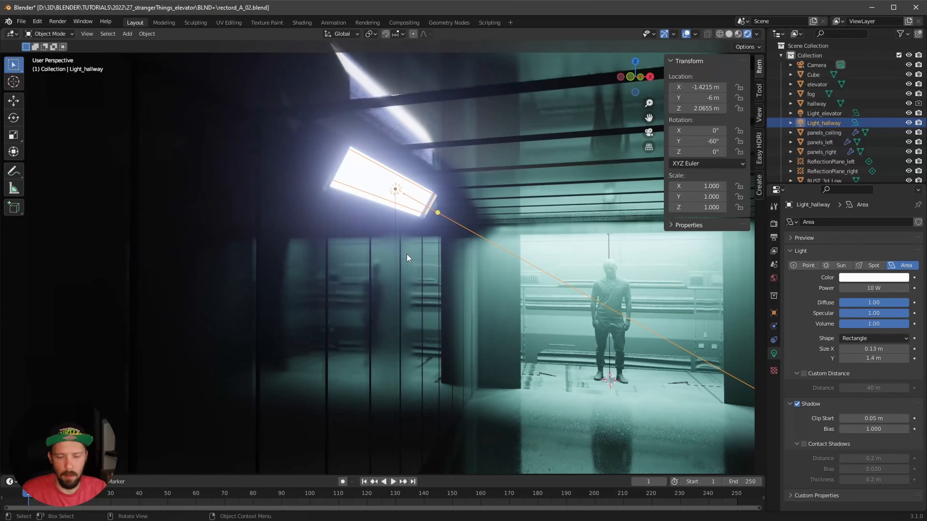
Step: From the camera view, give the hallway light a light blue color and set its power to 1000 W
key(KP_0)
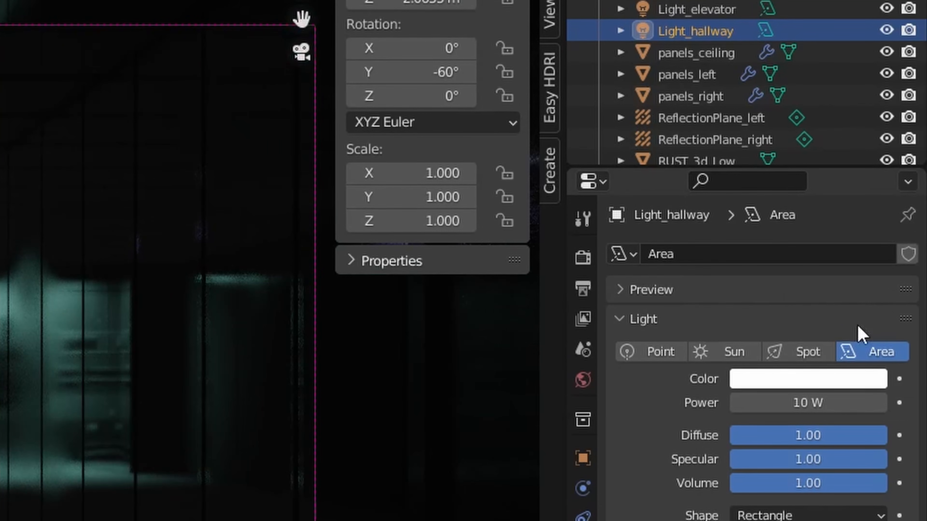
click(876, 279)
mouse_move(777, 150)
mouse_down()
mouse_move(790, 154)
mouse_move(813, 133)
mouse_up()
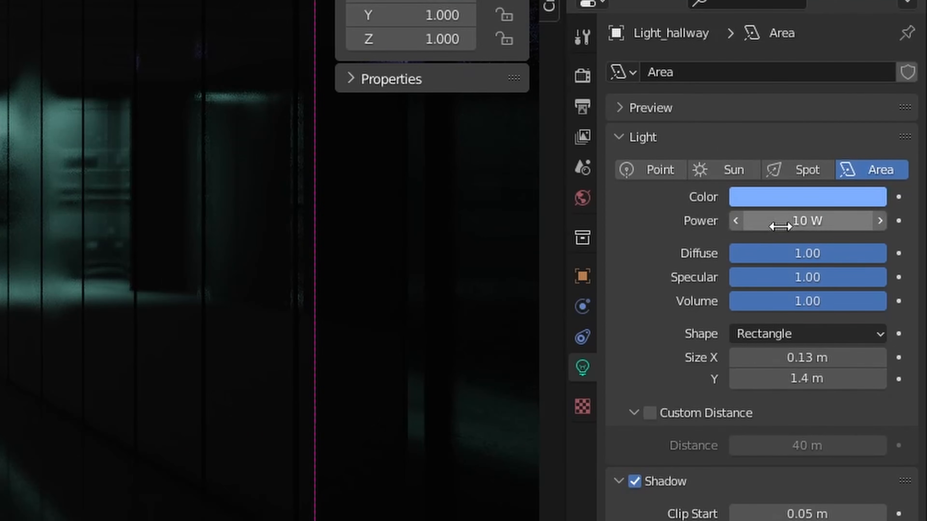
click(862, 288)
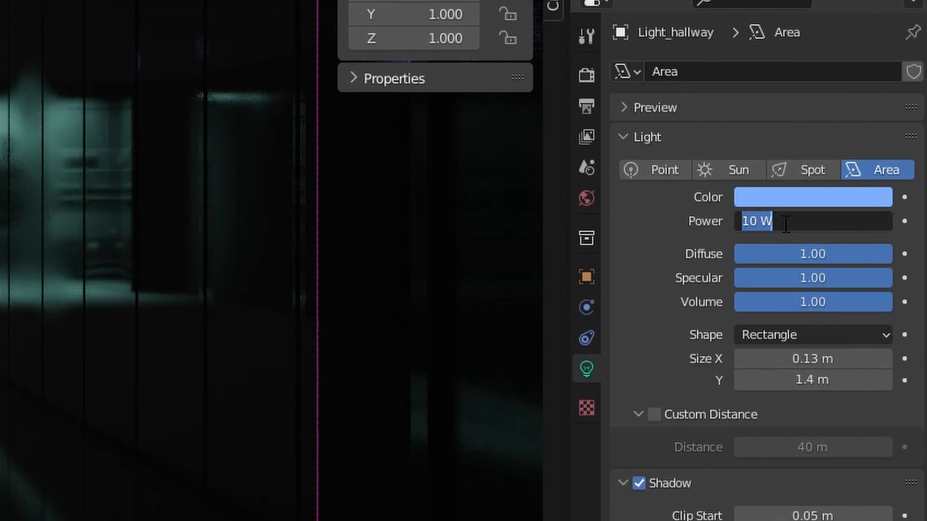
text(1000)
key(Return)
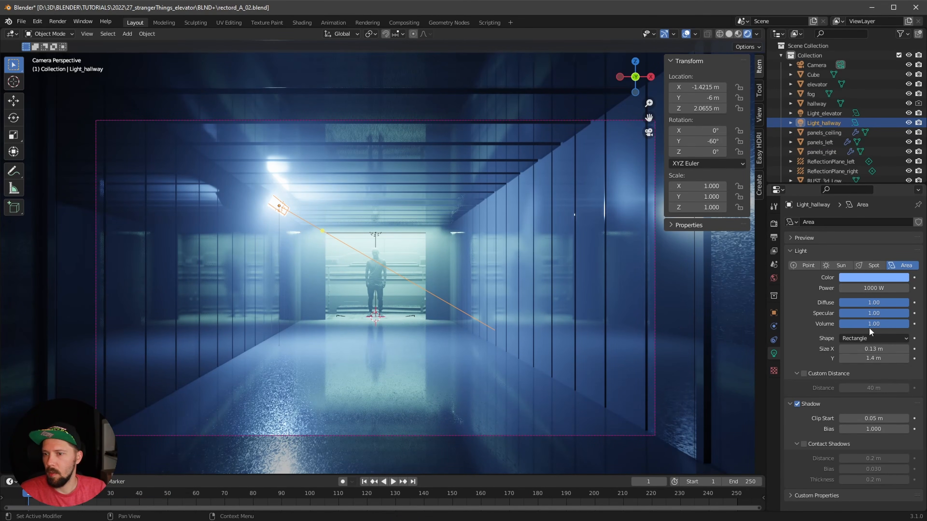
Step: Enable a custom distance of 1 m for the hallway light and hide the viewport overlays
click(804, 373)
click(870, 386)
text(1)
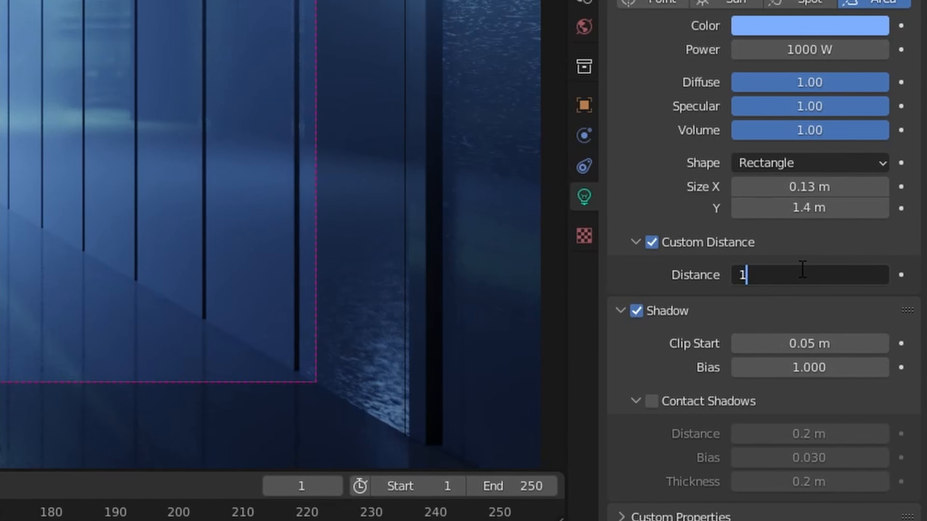
key(Return)
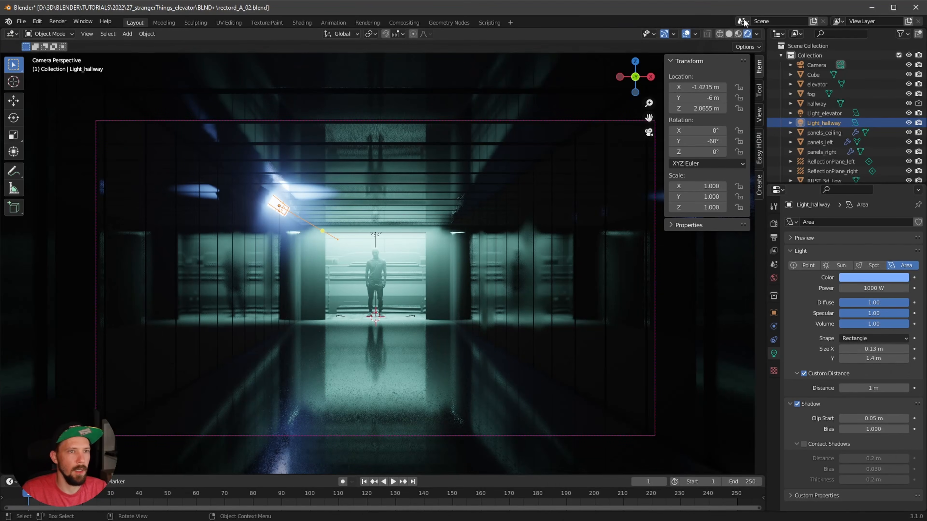
click(687, 34)
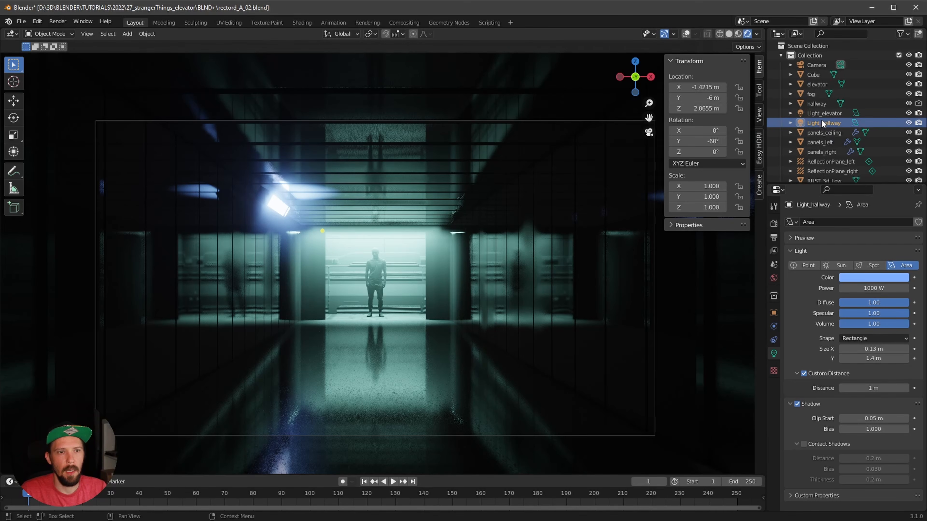
Step: Rename the emissive fixture cube as Cube_light
click(262, 203)
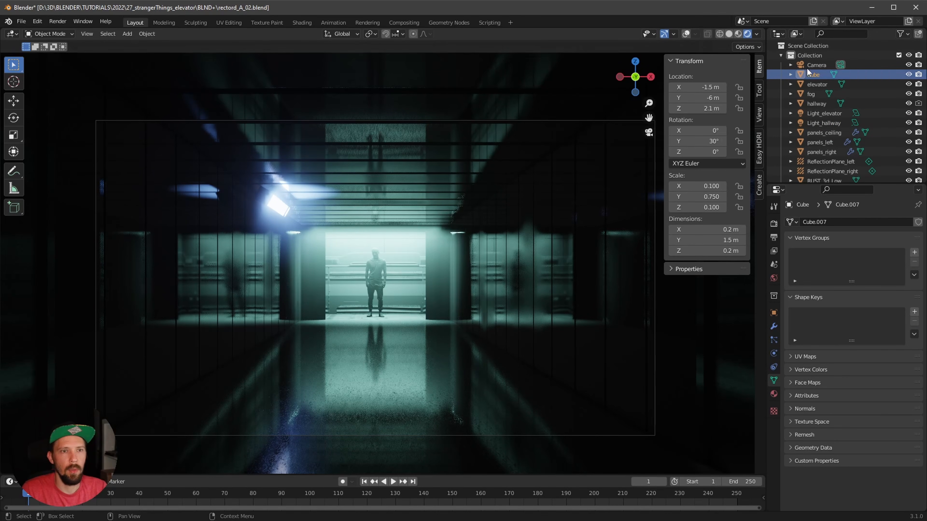
click(822, 73)
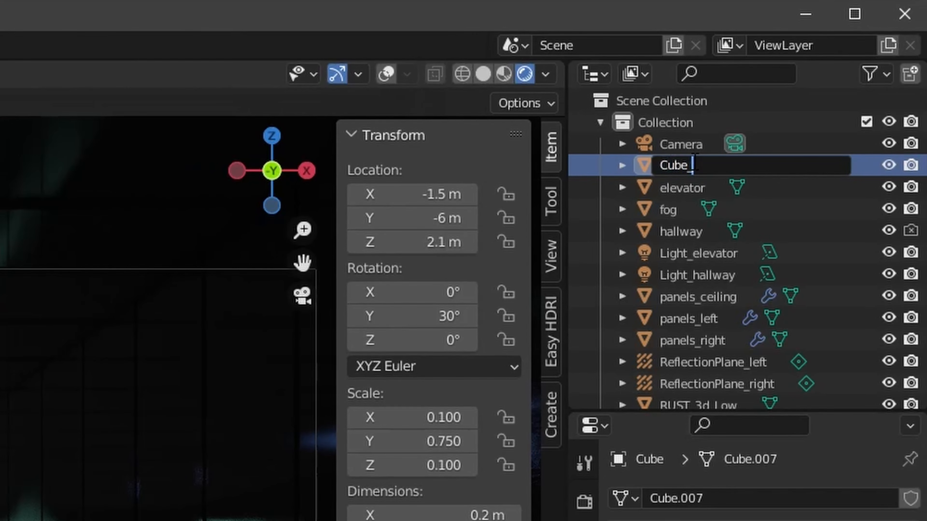
text(_li)
text(ght)
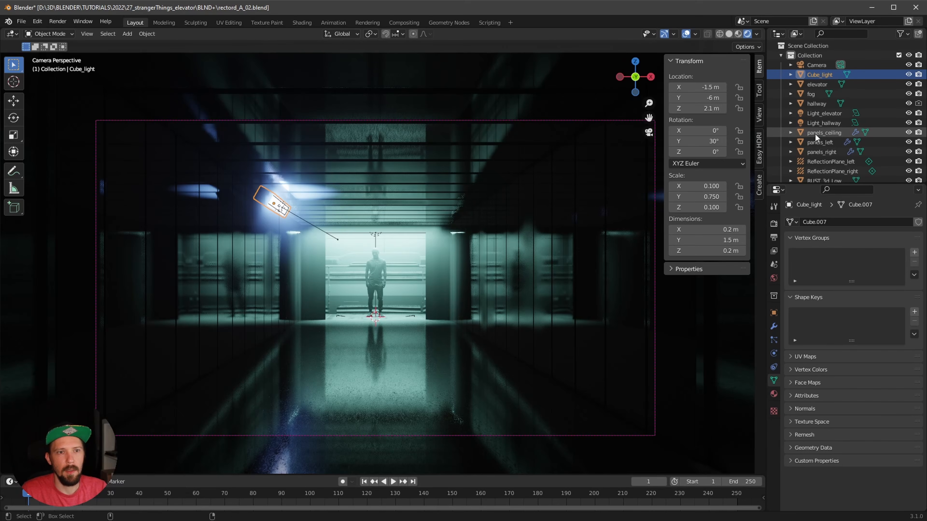
Step: Move the fixture and hallway light together along X and Z, bringing the light to about X -1.61 m and Z 2.13 m
click(827, 123)
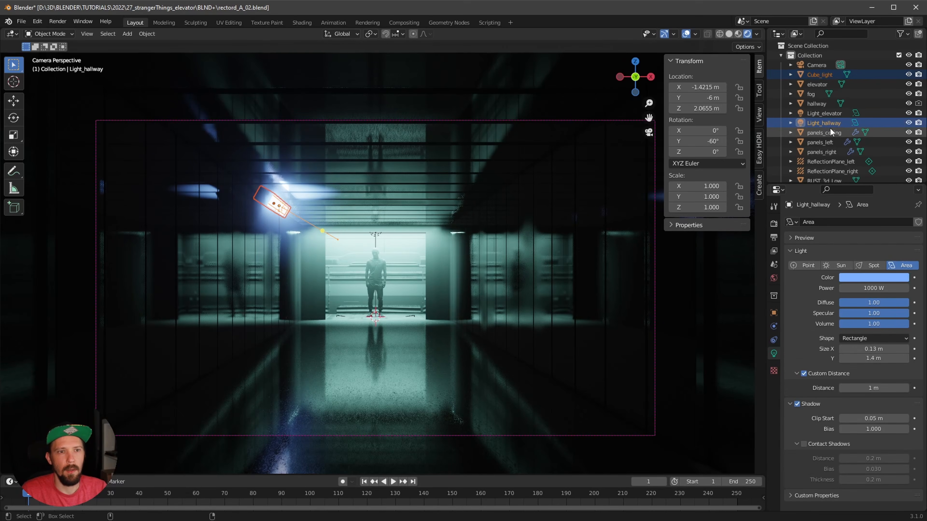
key(g)
key(x)
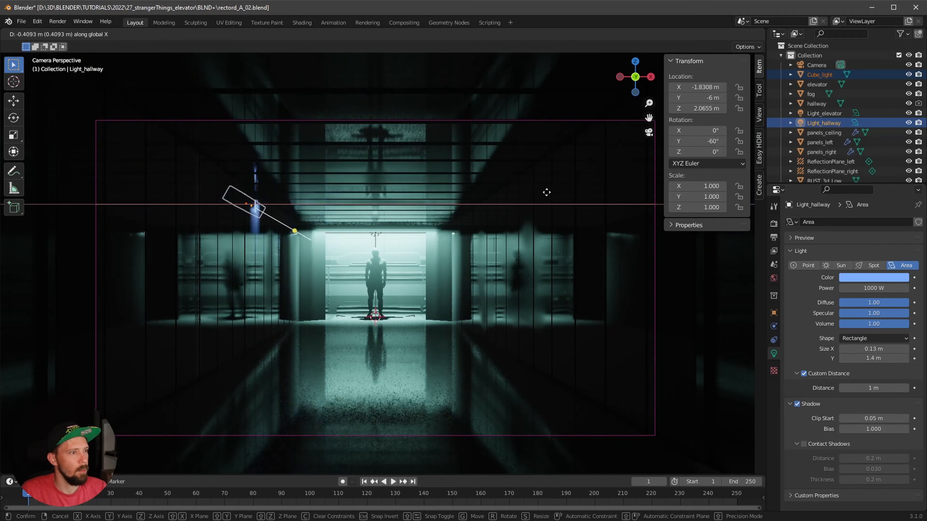
click(563, 193)
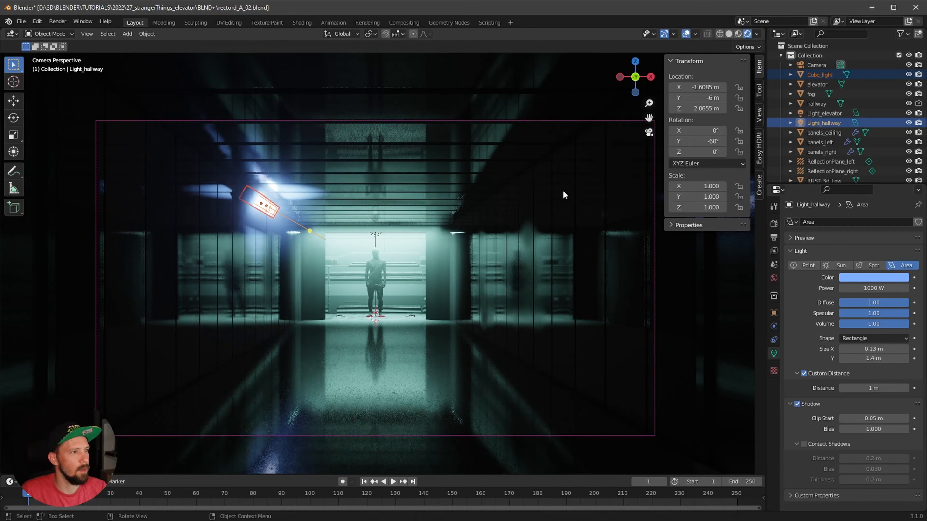
key(g)
key(z)
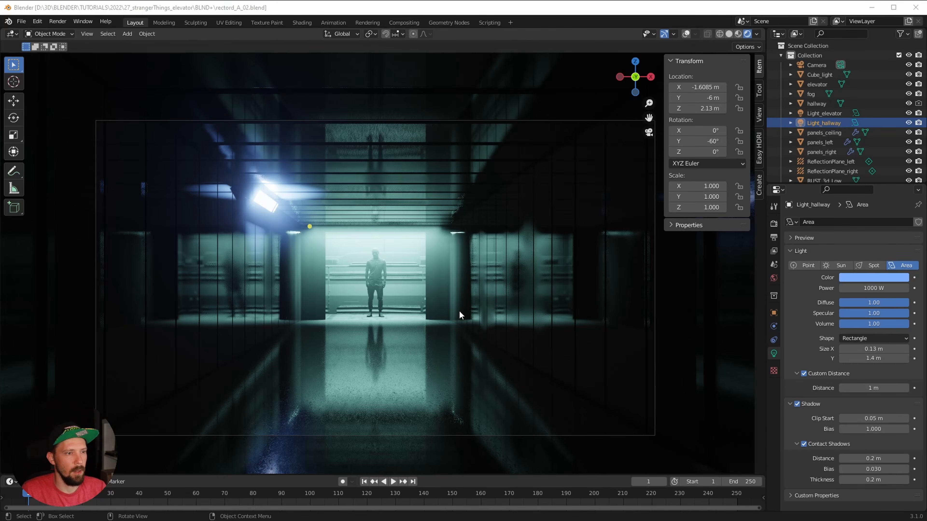
Step: Add a new cube to the scene and name it GN_particles
key(shift+a)
mouse_move(413, 190)
click(518, 191)
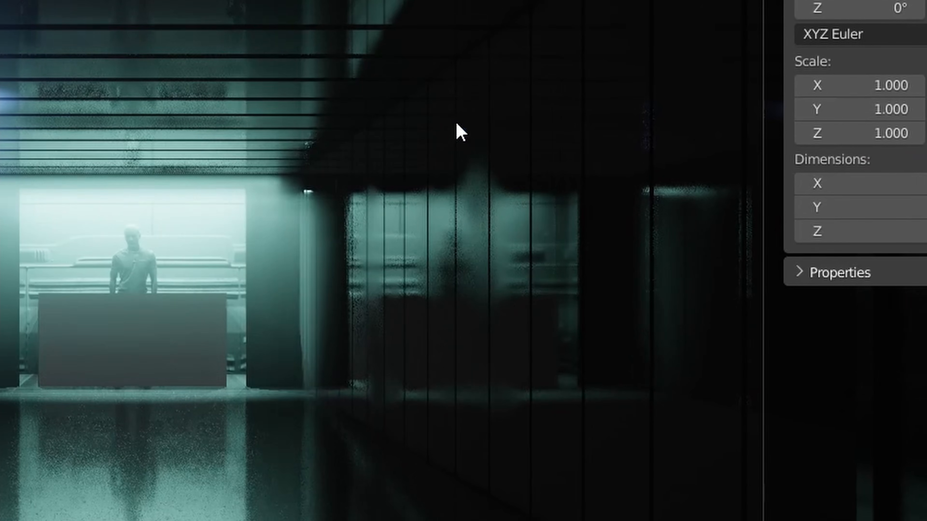
double_click(813, 74)
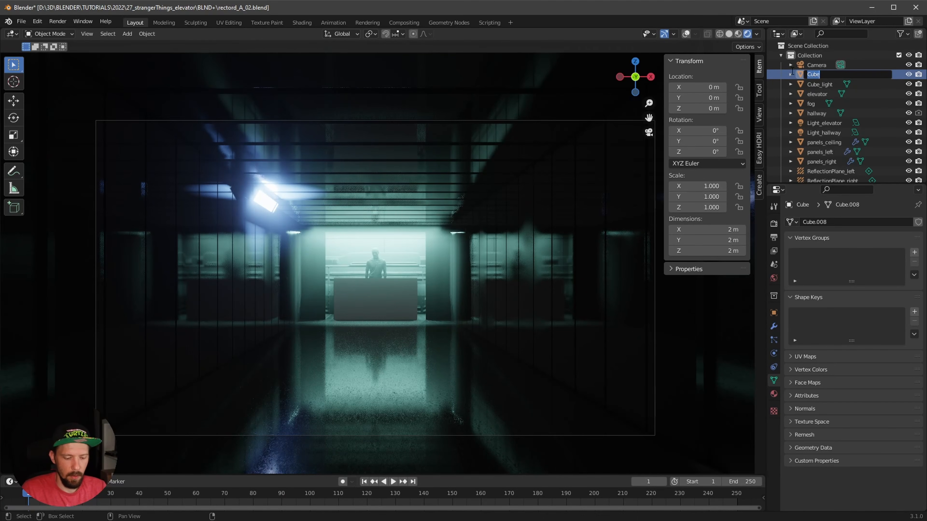
text(GN)
text(_particl)
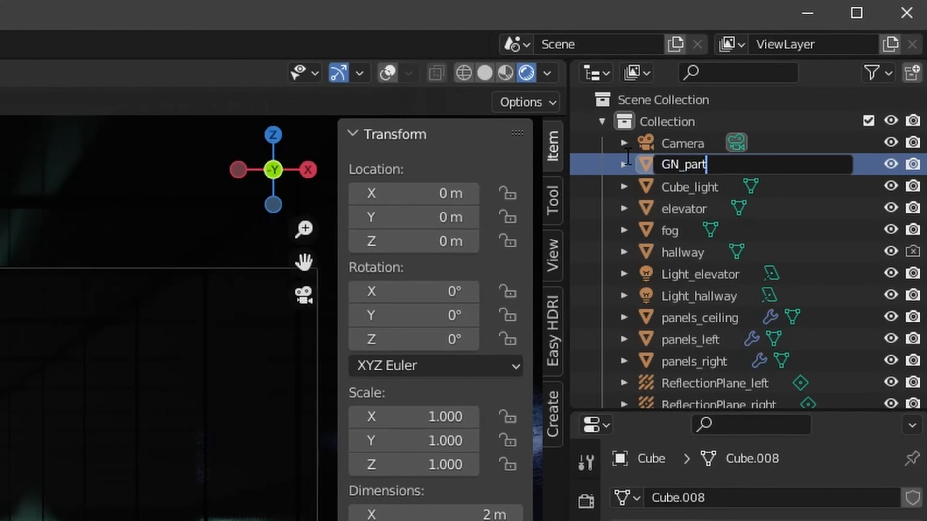
text(es)
key(Return)
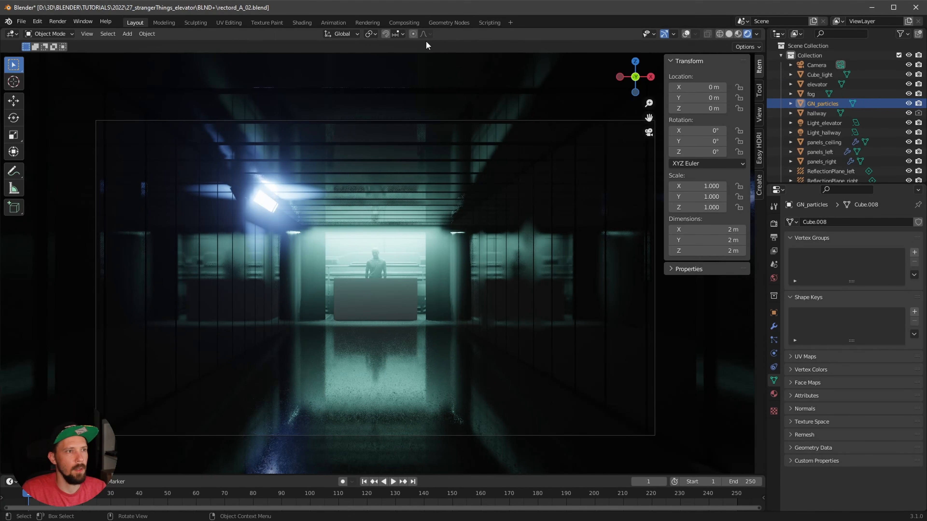
Step: Create a geometry node tree called GN_particles for the new cube and cut the link between Group Input and Group Output
click(434, 23)
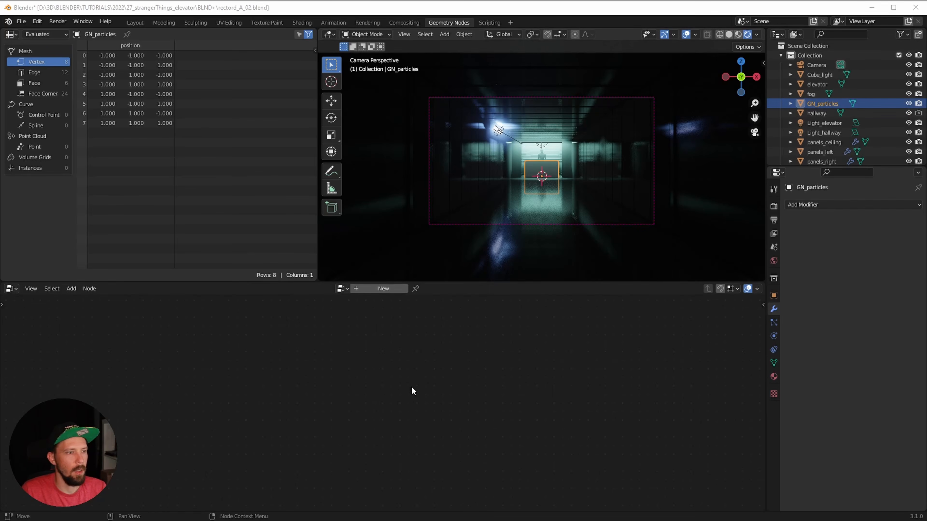
click(379, 290)
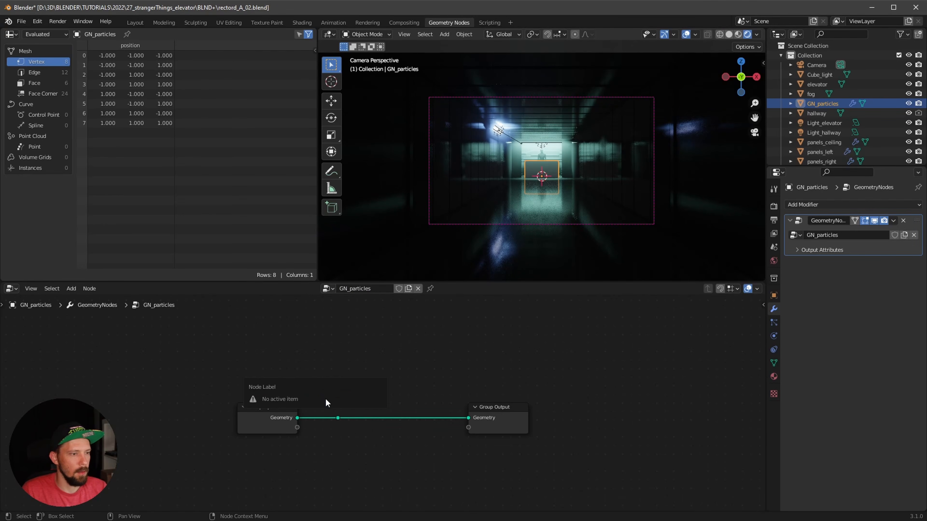
ctrl+right_drag(330, 402, 356, 387)
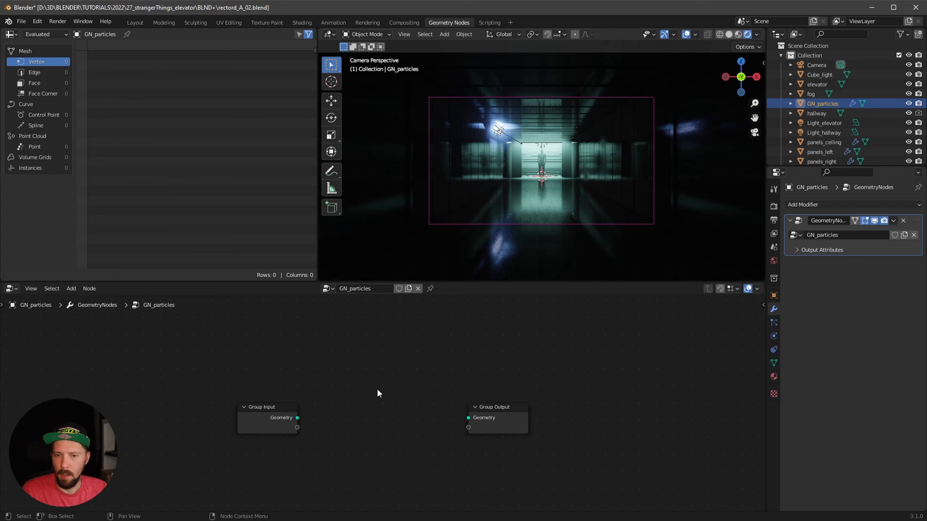
Step: Add a Grid mesh primitive node above the Group Input and Group Output nodes
key(shift+a)
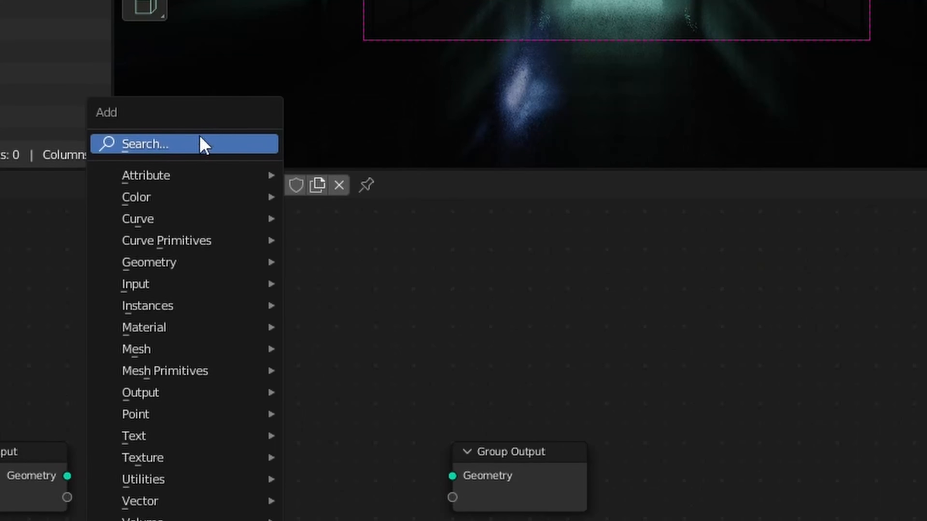
click(357, 270)
text(gr)
key(Return)
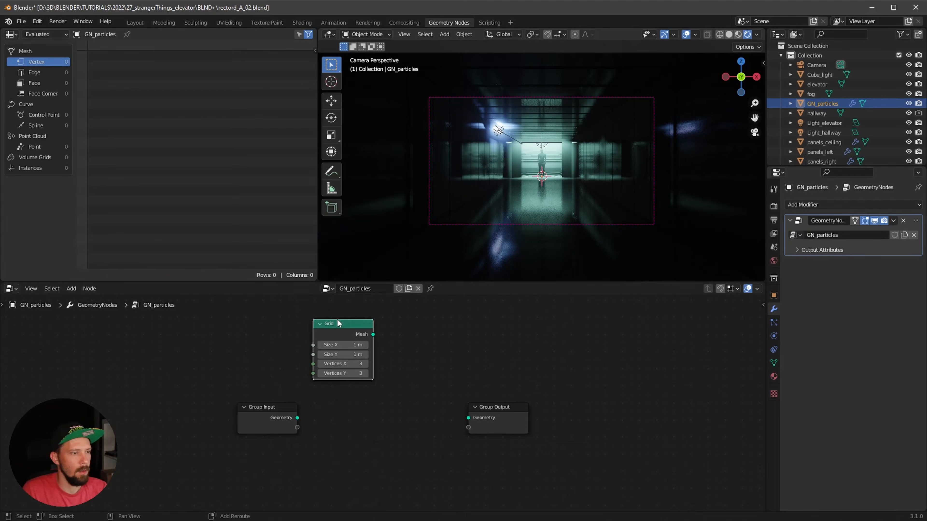
click(149, 264)
Step: Add an Ico Sphere node below the Grid node
key(shift+a)
click(333, 322)
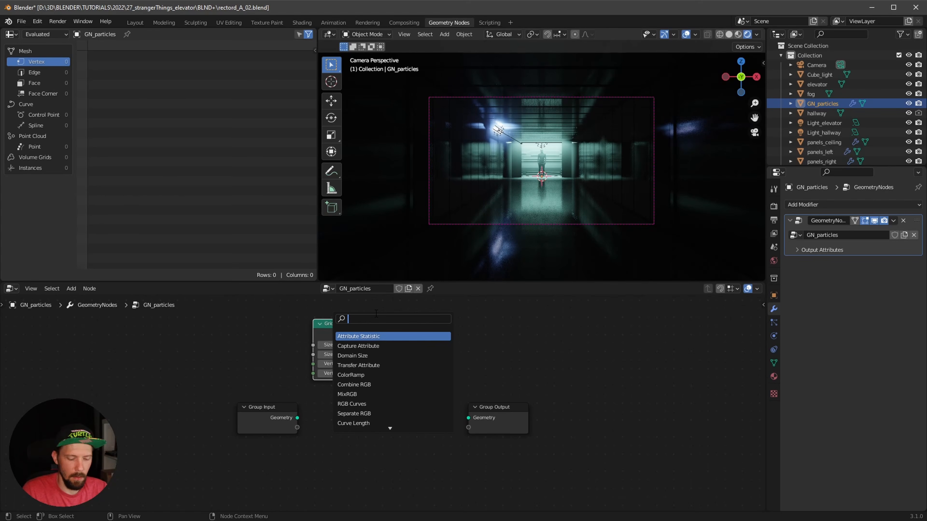
text(sphere)
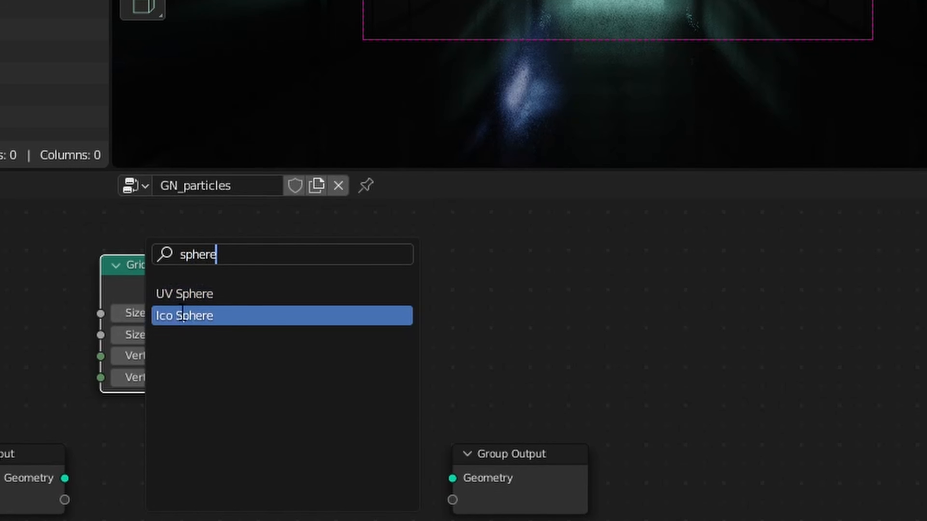
click(182, 314)
click(171, 482)
Step: Add an Instance on Points node beside the Grid node and move Group Output farther away to make room
key(shift+a)
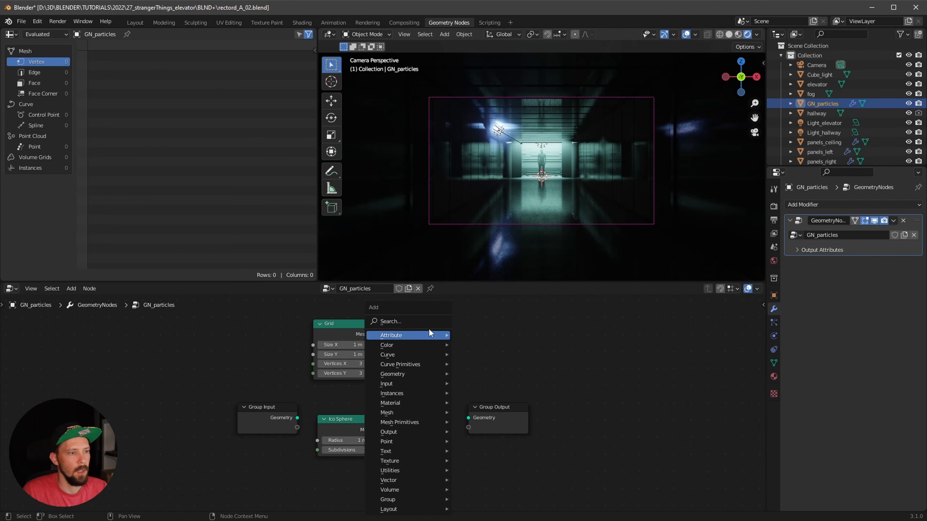
click(363, 263)
text(instan)
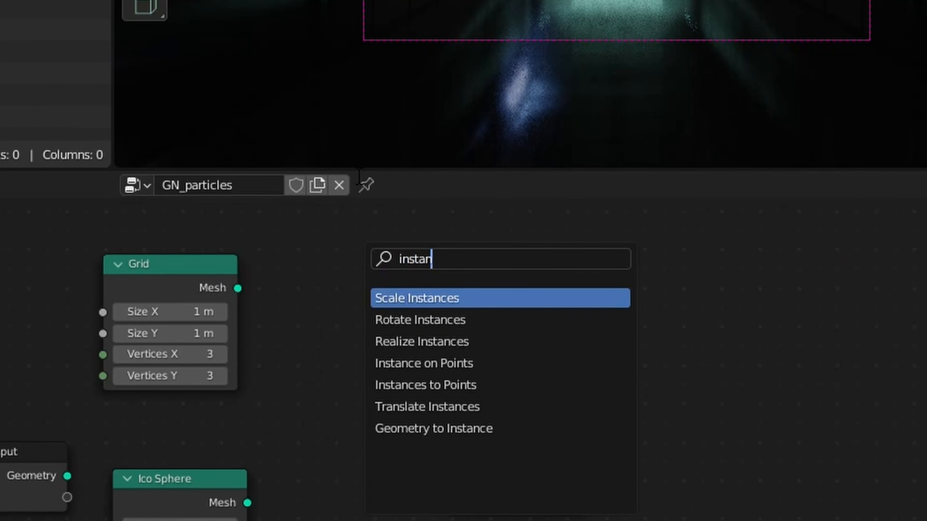
click(456, 367)
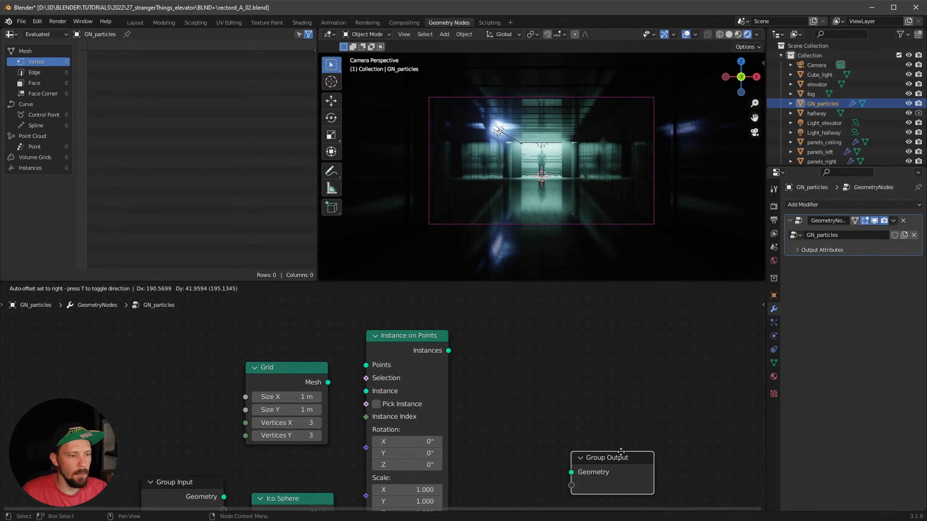
click(621, 452)
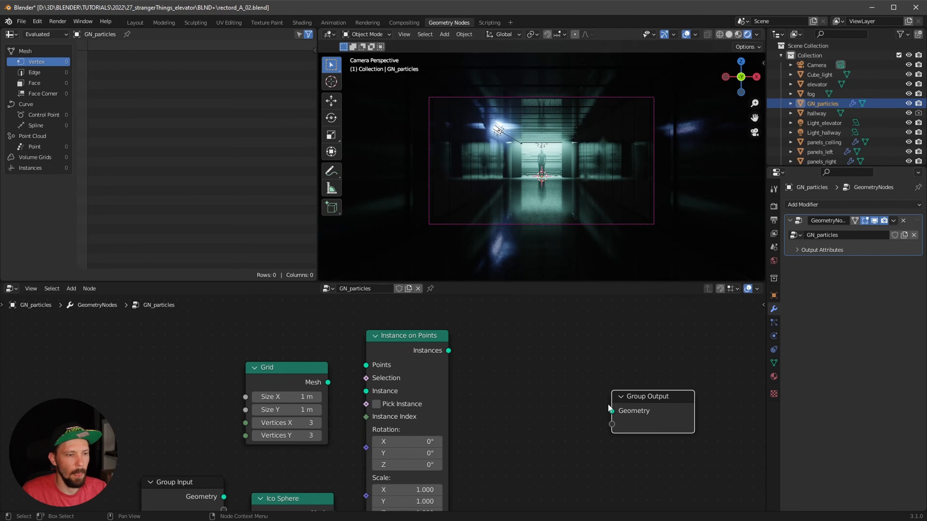
Step: Connect the Grid mesh to Points, the Ico Sphere mesh to Instance, and the resulting Instances to the Group Output geometry
drag(301, 372, 268, 345)
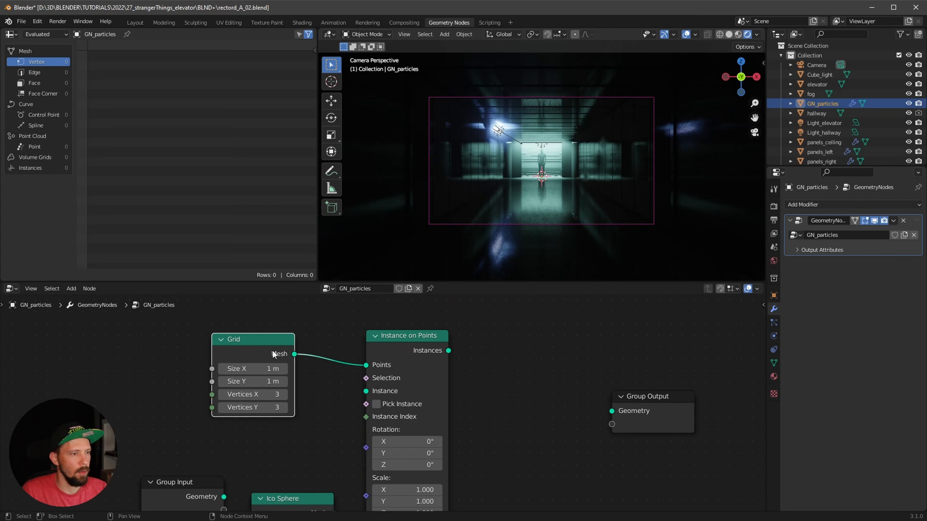
middle_drag(329, 425, 345, 362)
drag(201, 418, 28, 405)
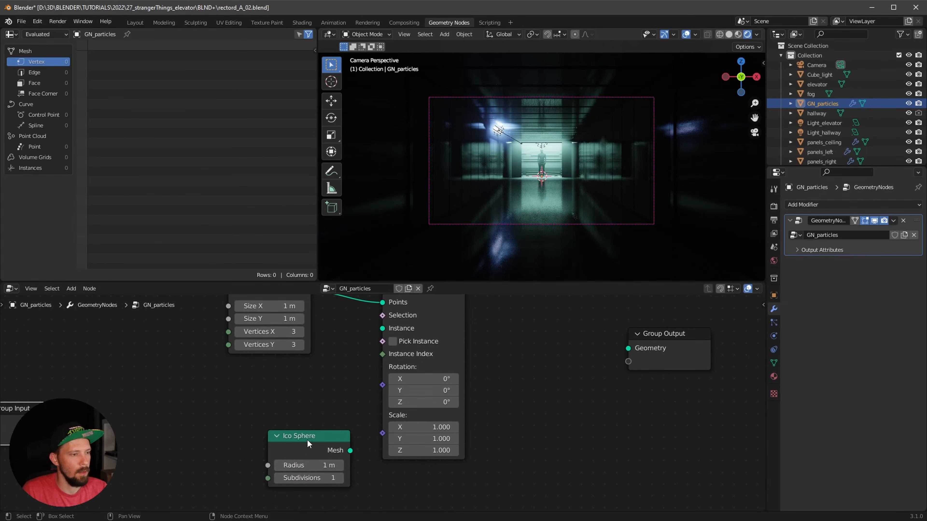
drag(308, 444, 250, 415)
middle_drag(298, 412, 300, 452)
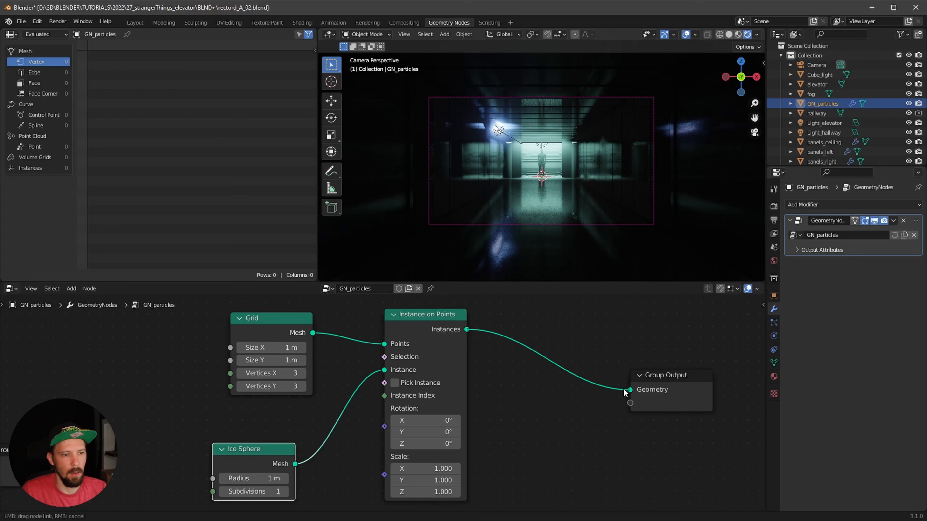
drag(624, 390, 630, 389)
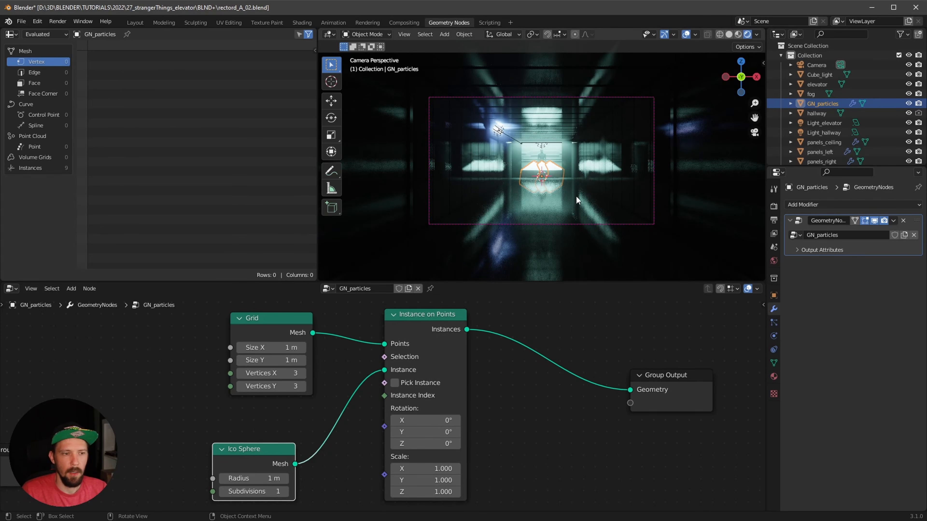
Step: Switch the viewport to Material Preview shading and view the instanced spheres up close in front of the elevator
click(574, 259)
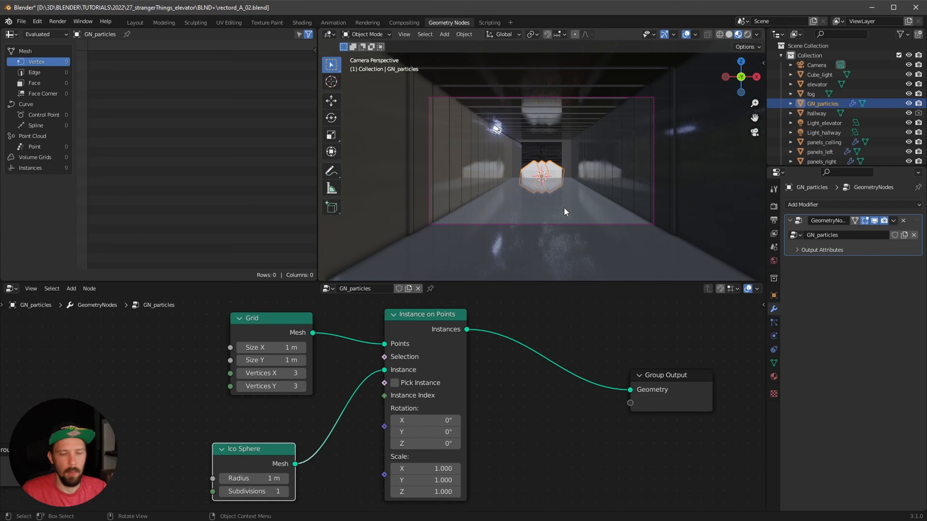
mouse_move(519, 230)
middle_down()
mouse_move(535, 197)
mouse_move(653, 147)
middle_up()
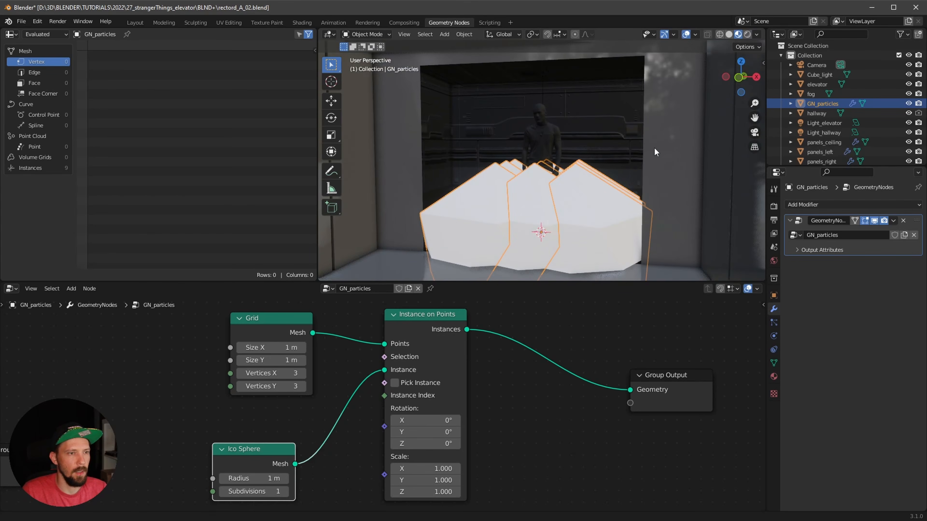
scroll(524, 426, down, 2)
middle_drag(524, 425, 485, 454)
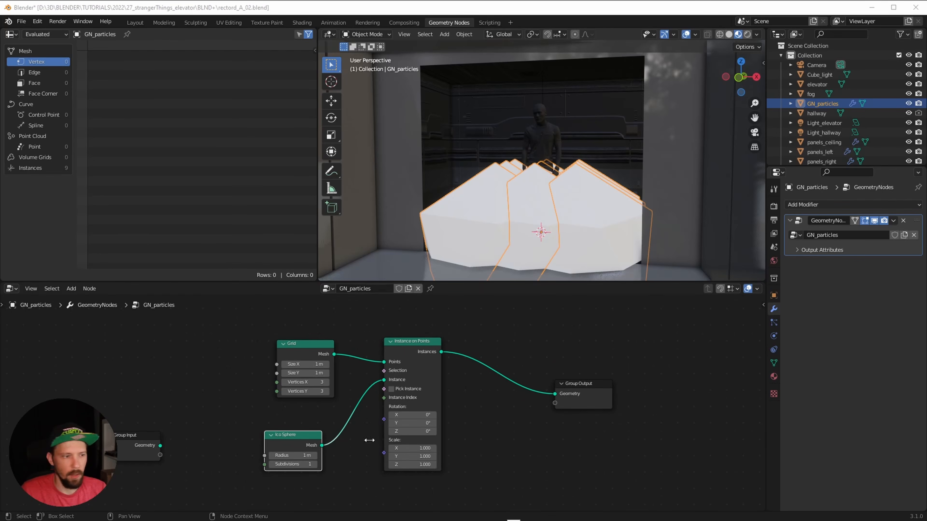
Step: Set the Ico Sphere node's radius to 0.03 m and its subdivisions to 4
drag(293, 485, 462, 430)
key(BackSpace)
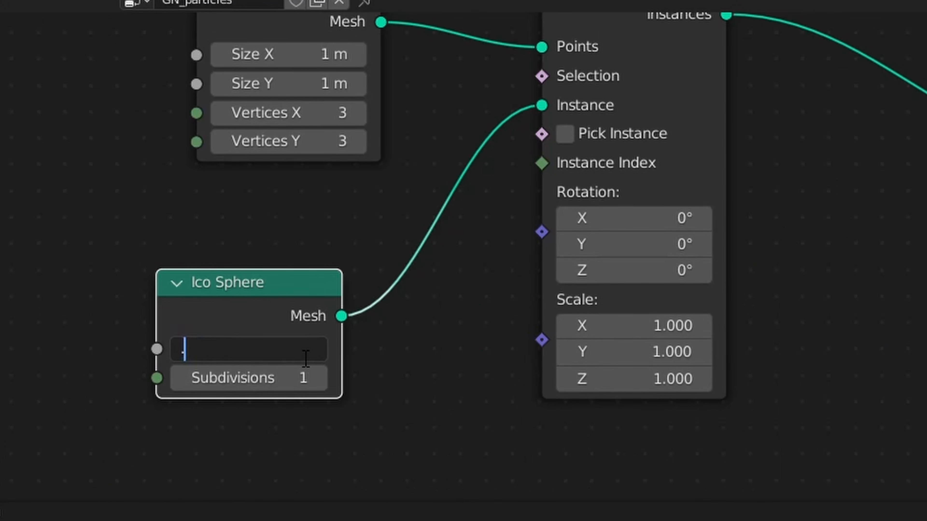
text(.03)
key(Return)
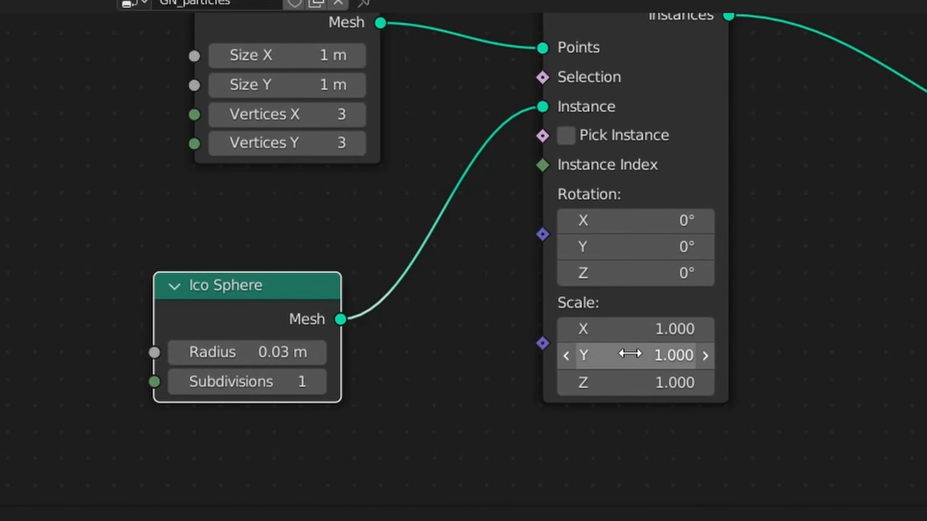
click(315, 382)
text(4)
key(Return)
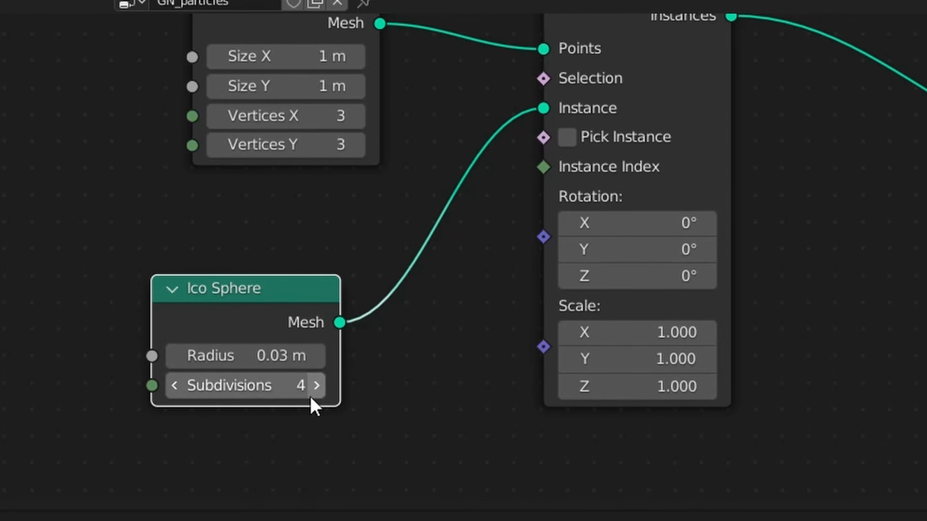
Step: Set the Grid node's size to 1.5 m in X and 4.8 m in Y, with 12 X vertices and 11 Y vertices
scroll(443, 451, up, 2)
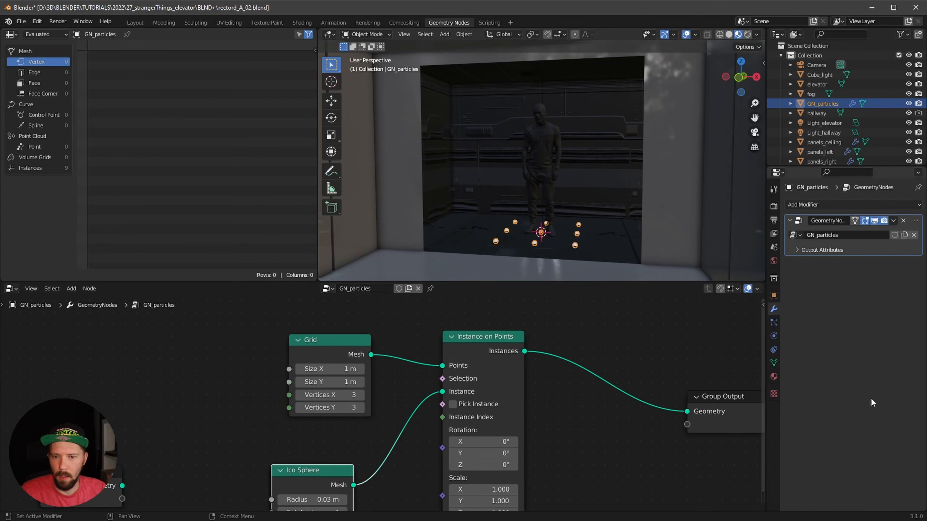
middle_drag(409, 402, 401, 417)
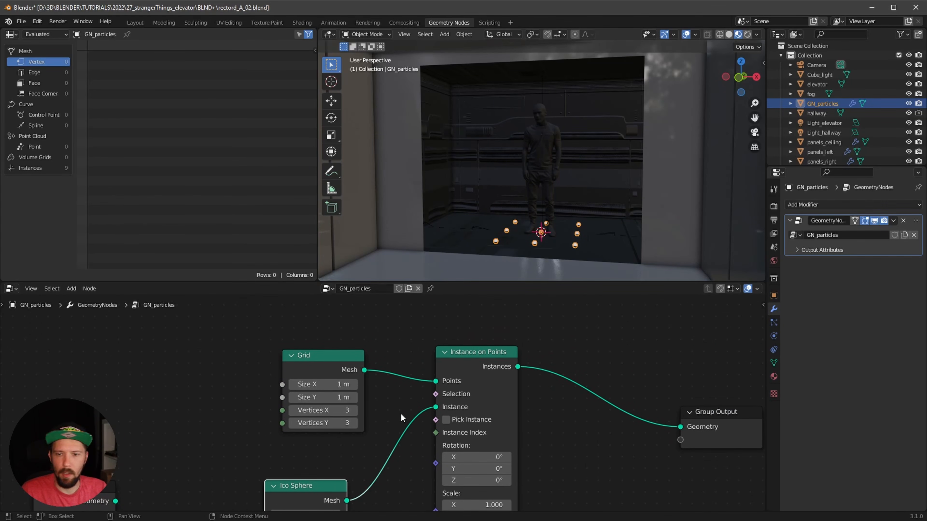
click(350, 386)
text(1)
text(.5)
key(Tab)
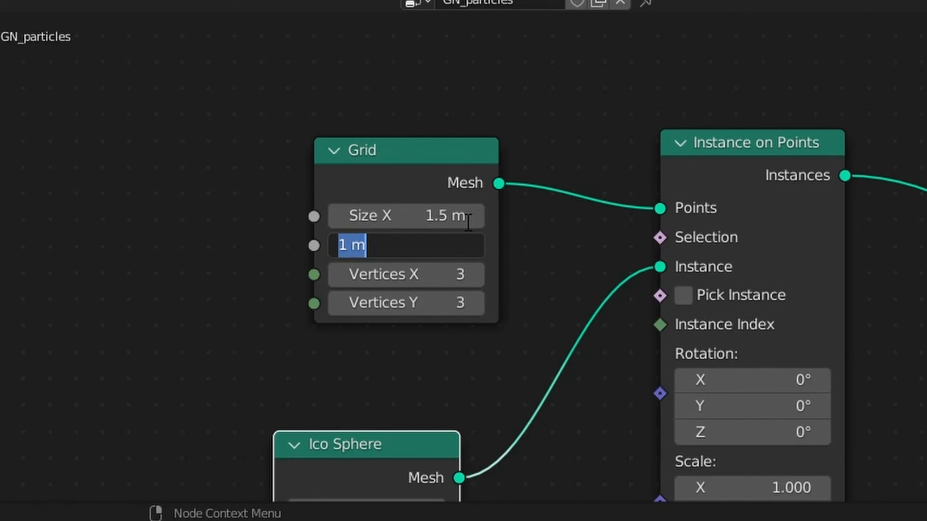
text(4.8)
key(Tab)
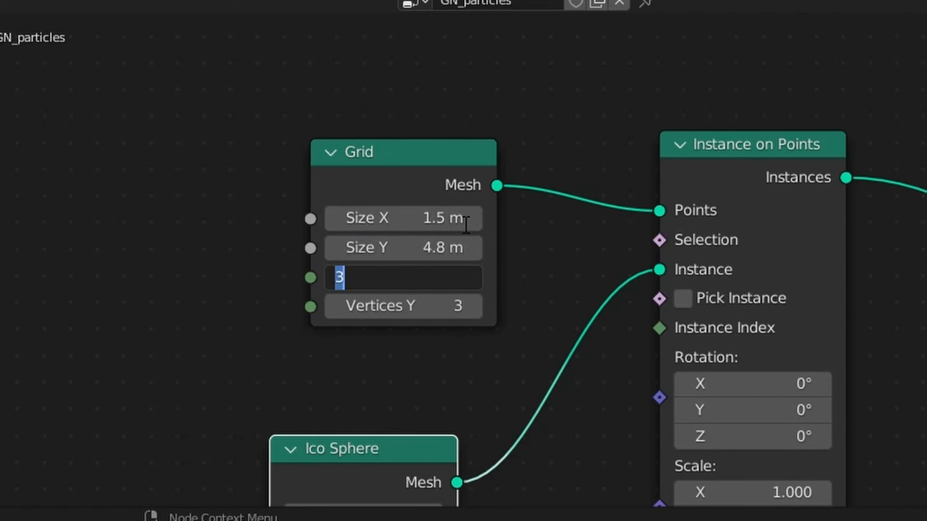
text(12)
key(Tab)
text(11)
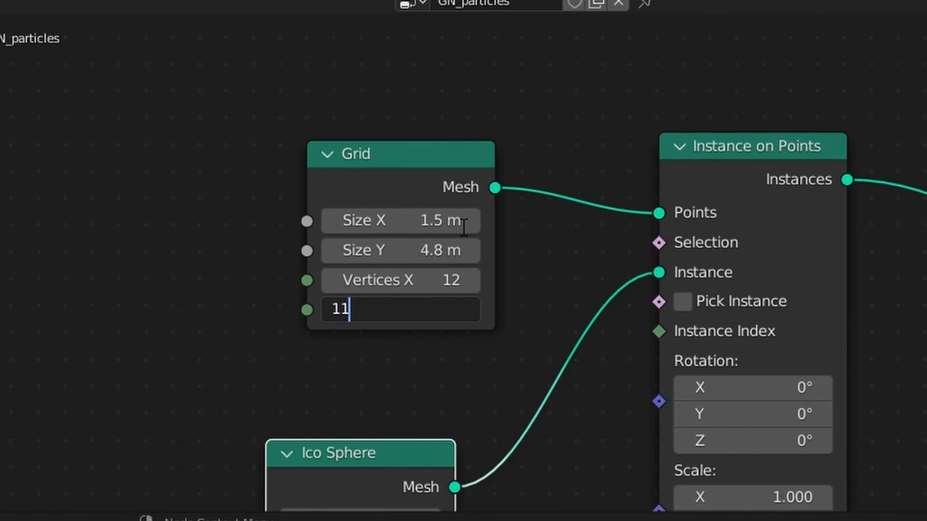
key(Return)
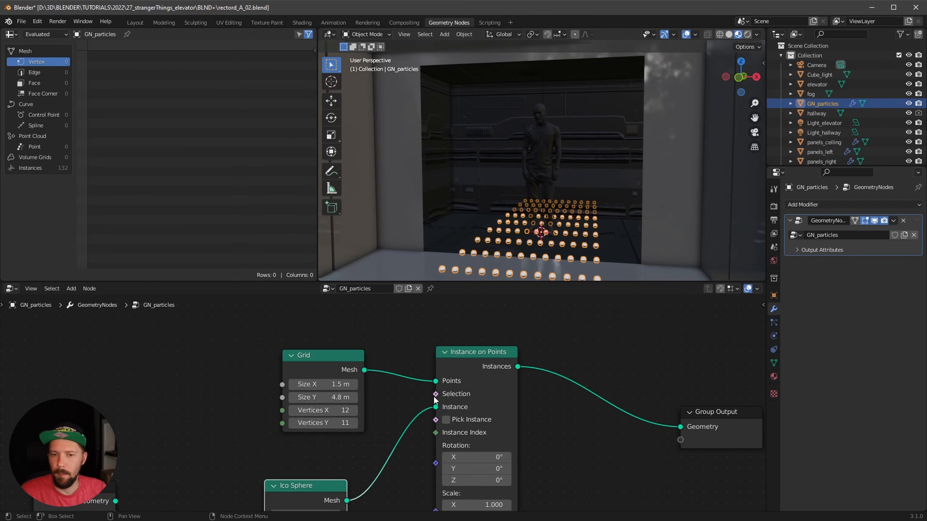
Step: Move Group Output farther away and insert a Set Position node between Instance on Points and Group Output
scroll(496, 475, down, 3)
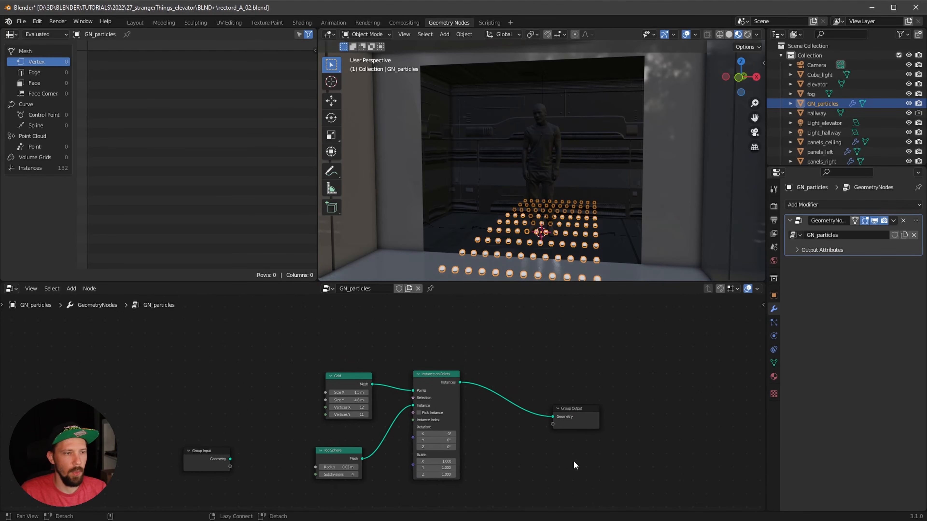
middle_drag(575, 465, 589, 416)
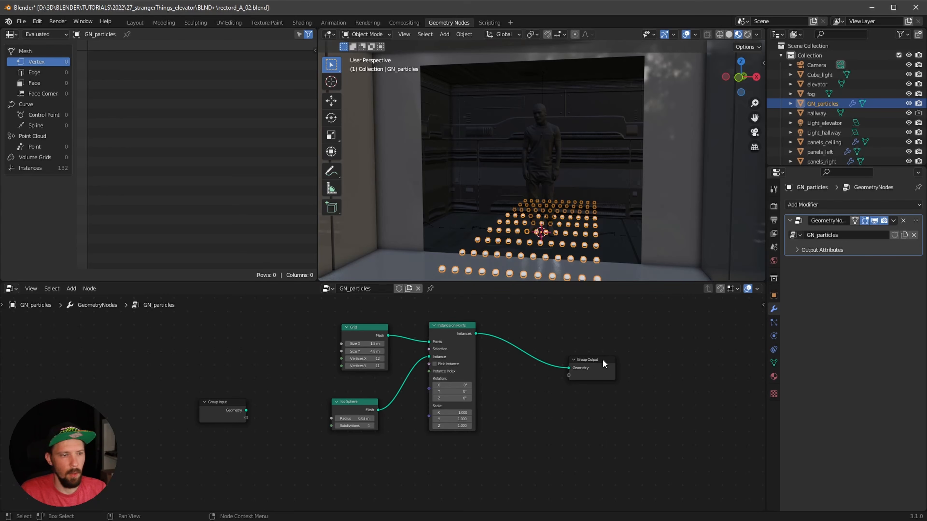
drag(604, 363, 689, 356)
text(set)
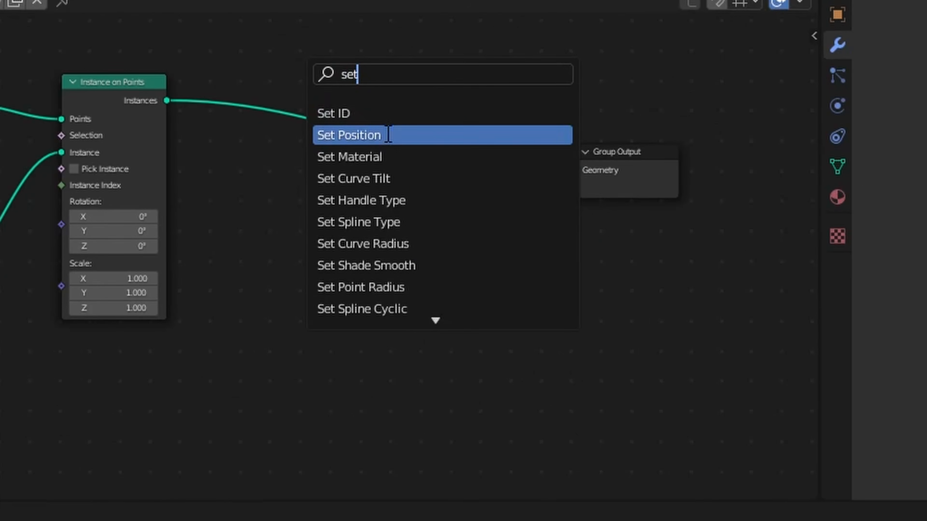
click(569, 349)
click(589, 361)
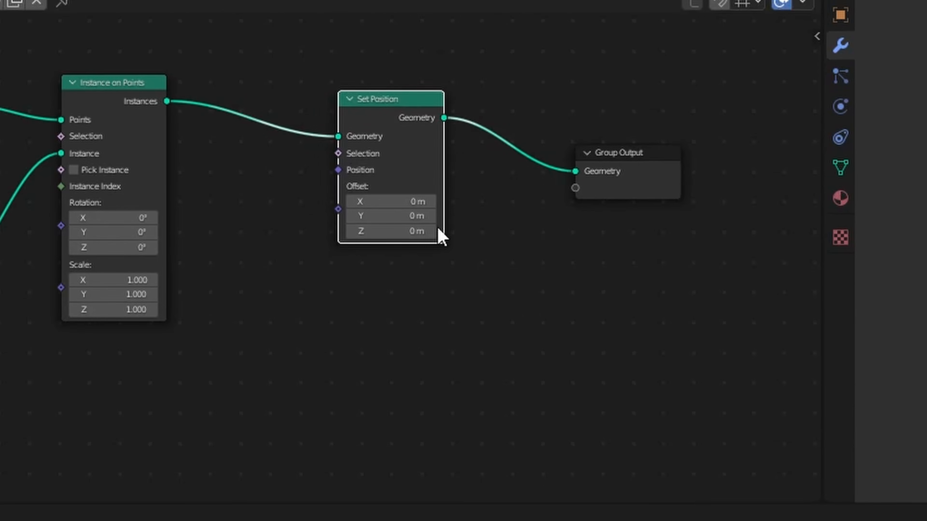
Step: Add a Random Value node below the node chain and place a duplicate of it alongside
middle_drag(554, 461, 583, 428)
middle_drag(407, 317, 417, 317)
middle_drag(347, 375, 372, 402)
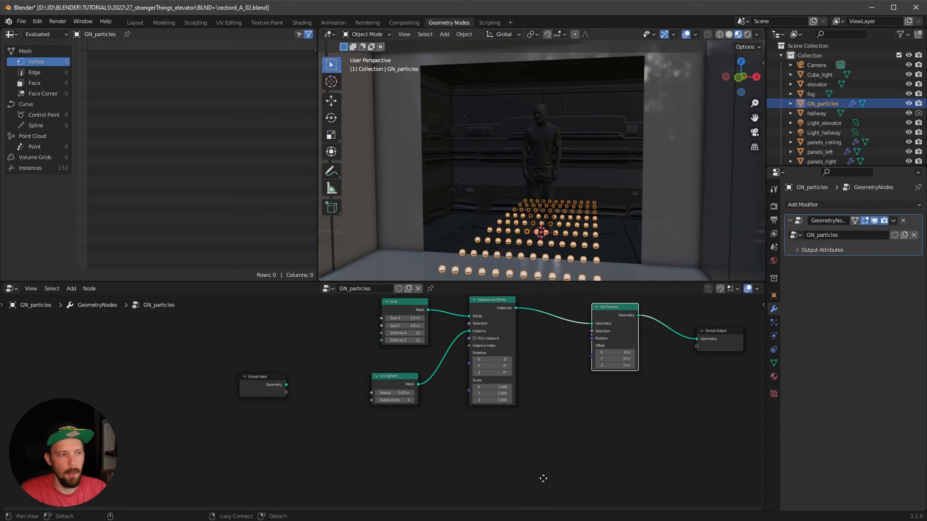
middle_drag(322, 429, 339, 423)
key(shift+a)
click(515, 322)
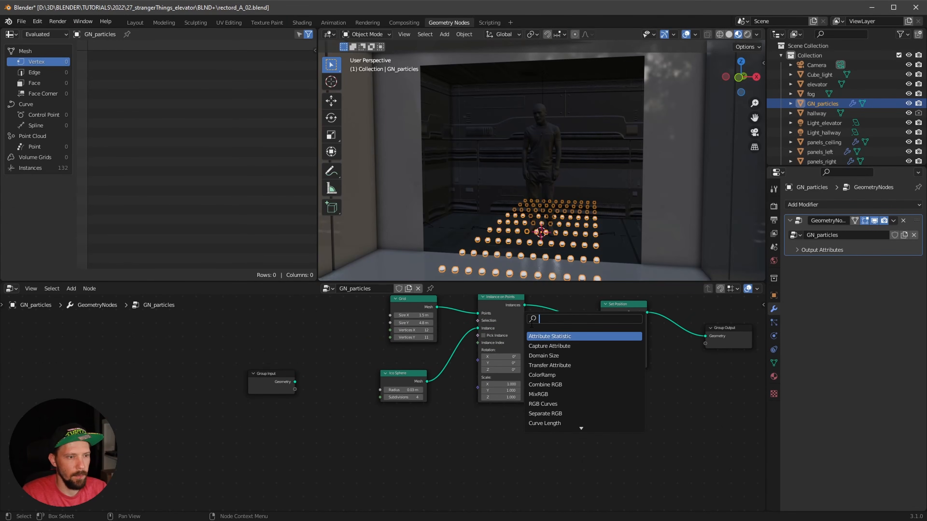
text(random)
key(BackSpace)
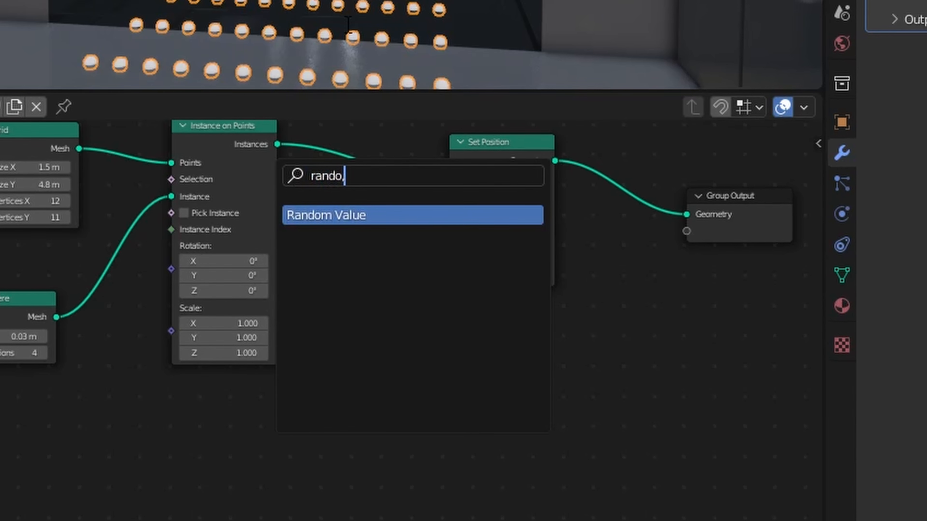
key(Return)
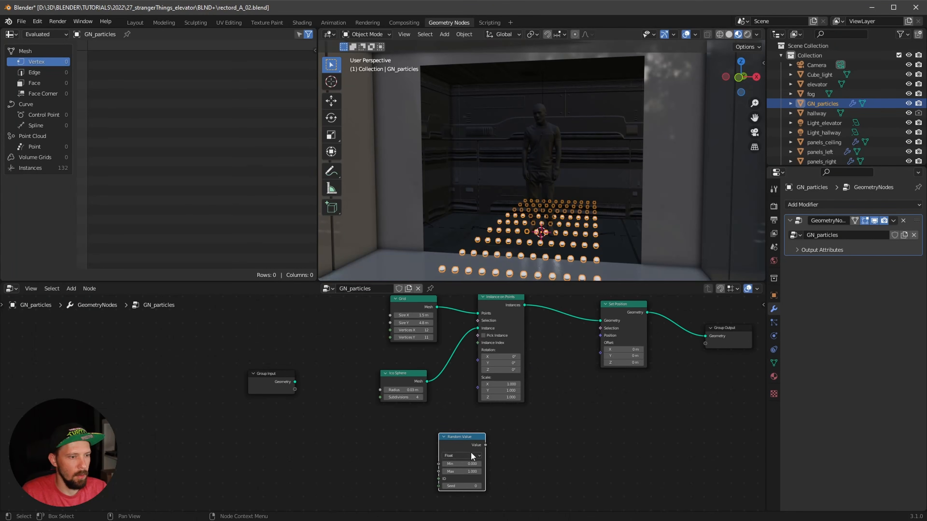
key(shift+d)
ctrl+alt+drag(523, 422, 630, 417)
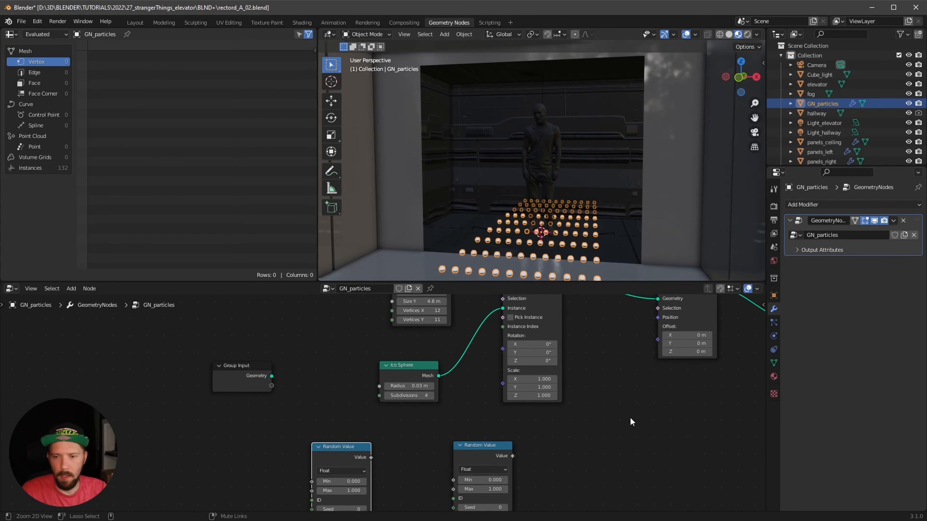
alt+drag(618, 467, 486, 439)
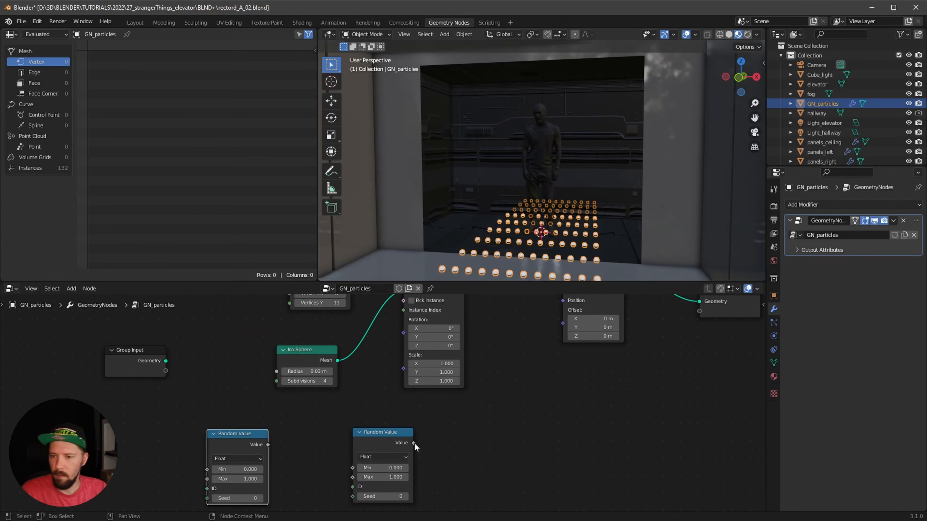
Step: Switch the Random Value node nearer to Set Position to Vector and connect its value to Set Position's Offset
click(393, 457)
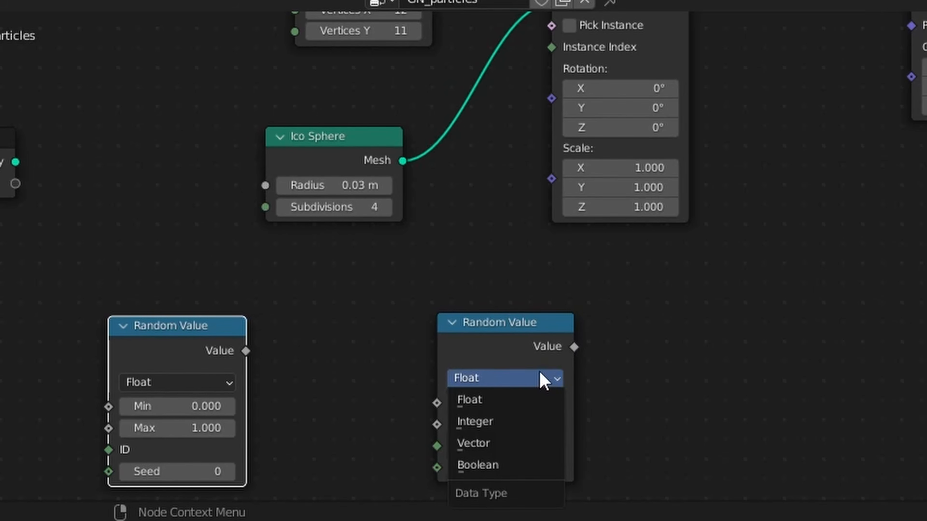
click(517, 446)
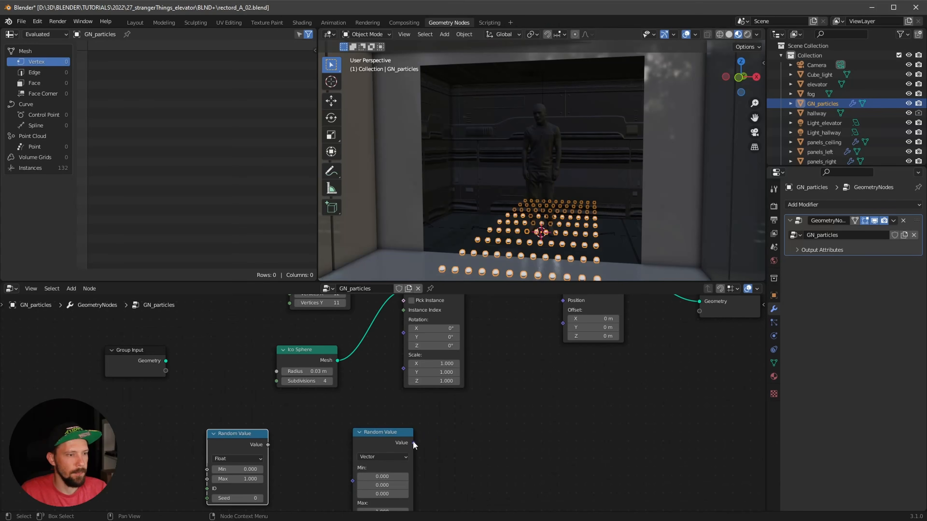
drag(560, 323, 560, 323)
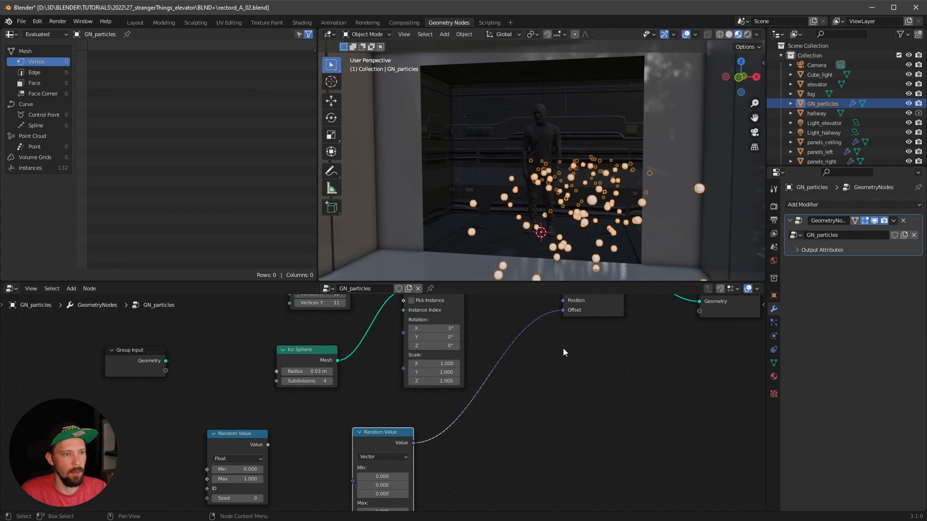
Step: View the scene through the camera and set the Vector Random Value node's minimum to -3 in X and -14 in Y
scroll(563, 347, down, 3)
key(KP_0)
scroll(440, 469, up, 6)
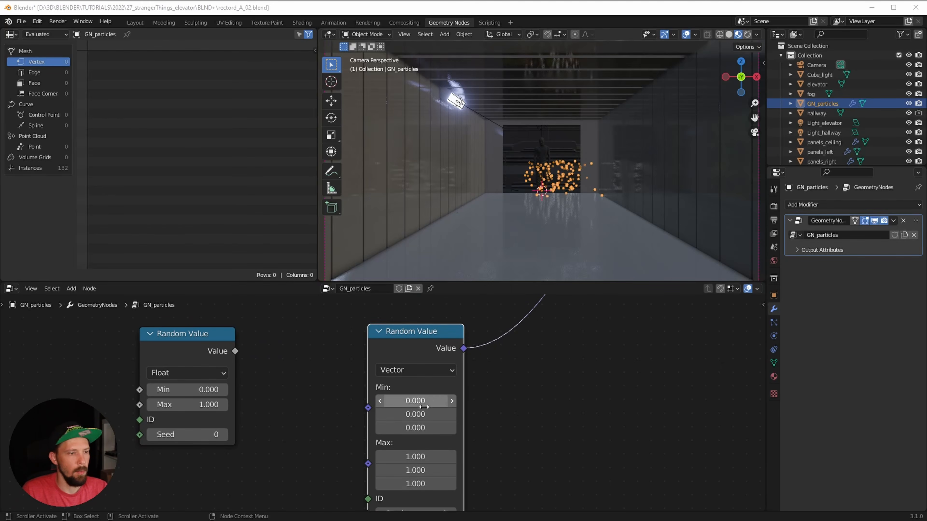
click(431, 402)
text(-3)
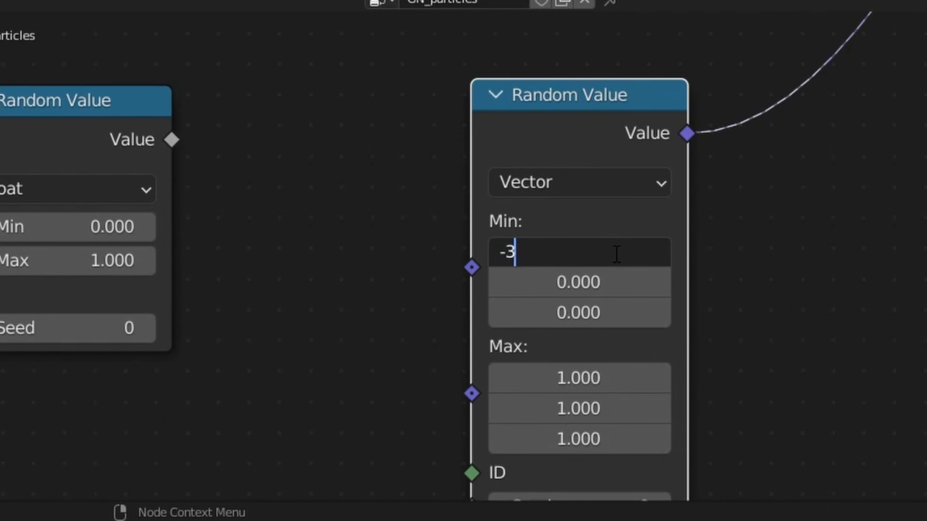
key(Tab)
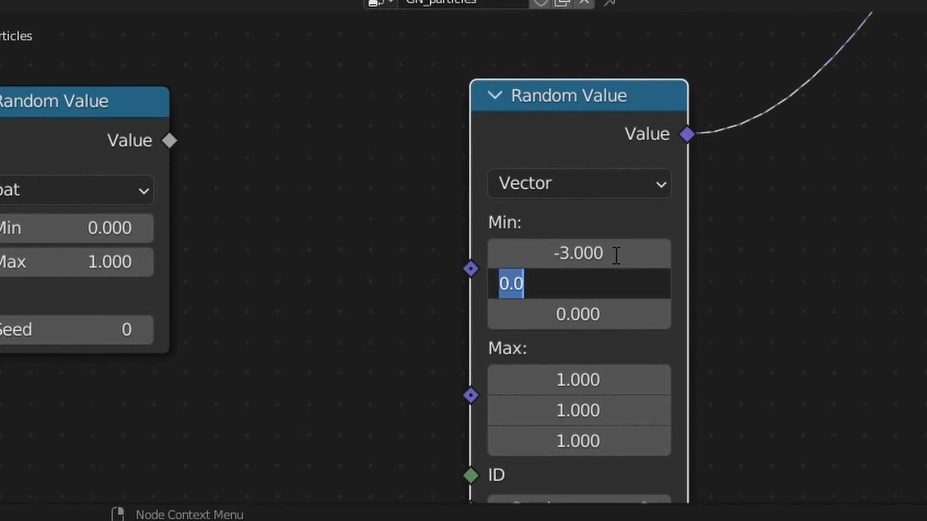
text(-14)
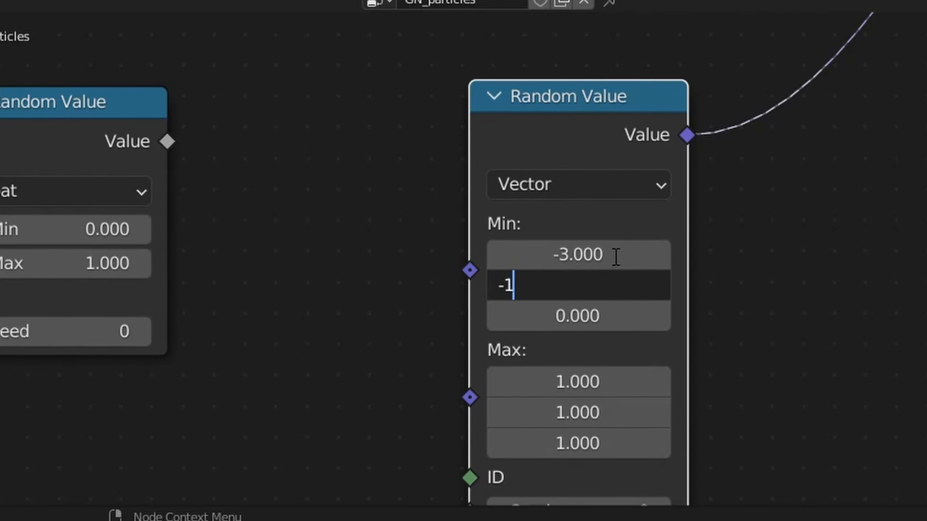
key(Tab)
key(Tab)
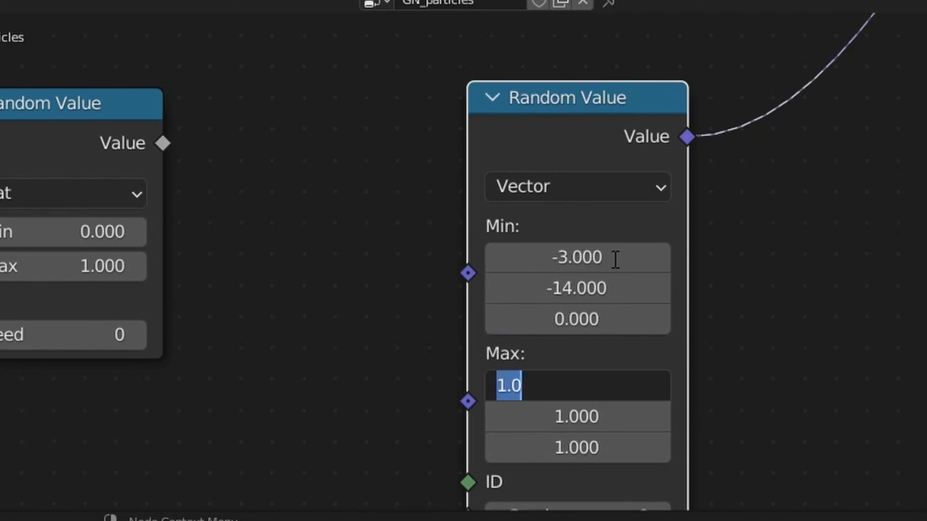
Step: Set the Vector Random Value node's maximum to 4, -2 and 4
text(4)
key(Tab)
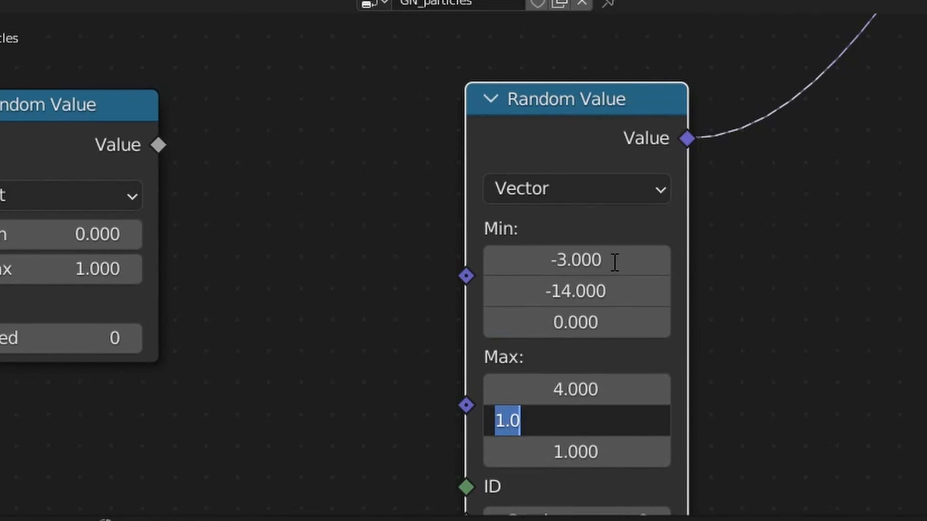
text(-2)
key(Tab)
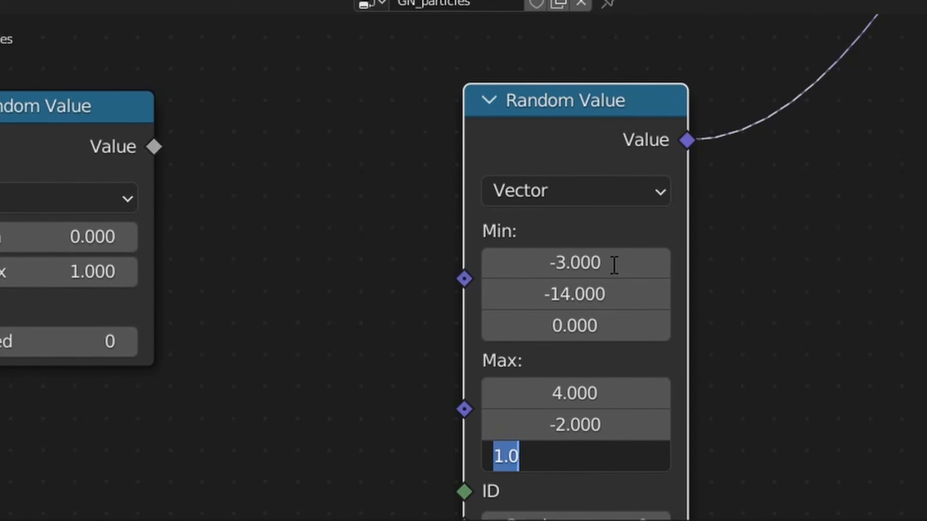
text(4)
key(Return)
scroll(491, 190, down, 2)
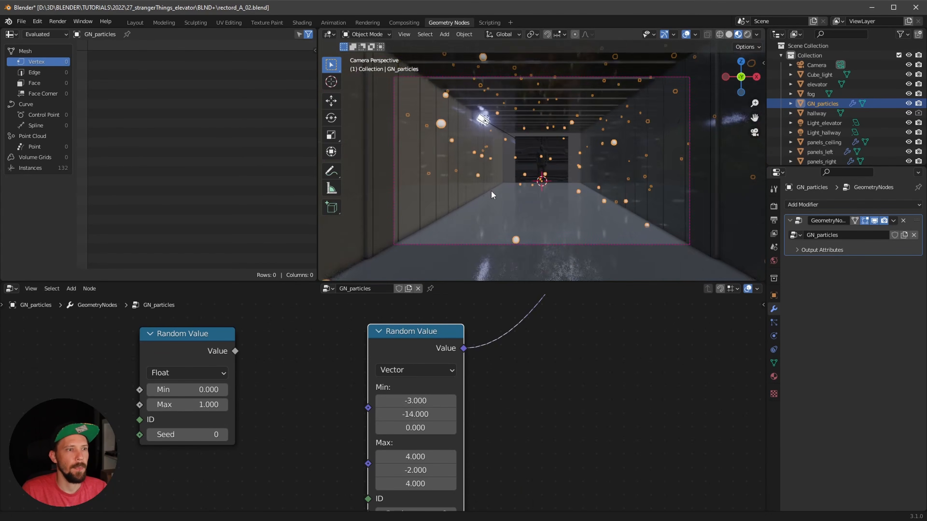
Step: Connect the Float Random Value node's output to the Scale input of Instance on Points
scroll(534, 181, up, 1)
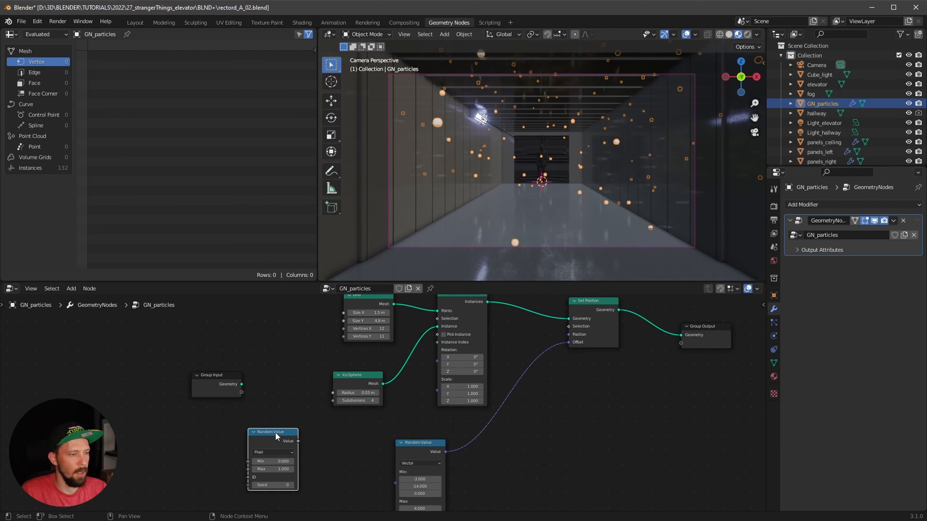
drag(276, 436, 279, 437)
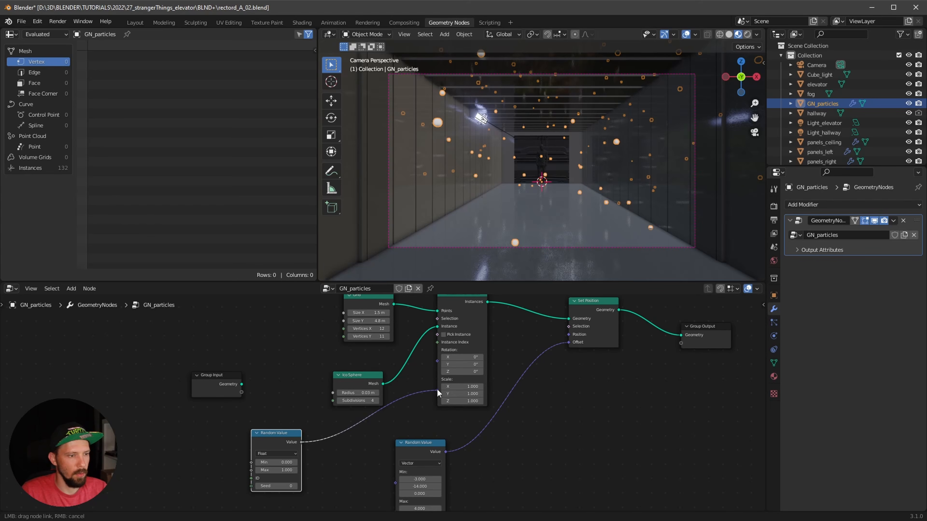
ctrl+alt+drag(332, 465, 393, 421)
Step: Set the Float Random Value node's minimum to 0.1 and maximum to 0.2
click(307, 418)
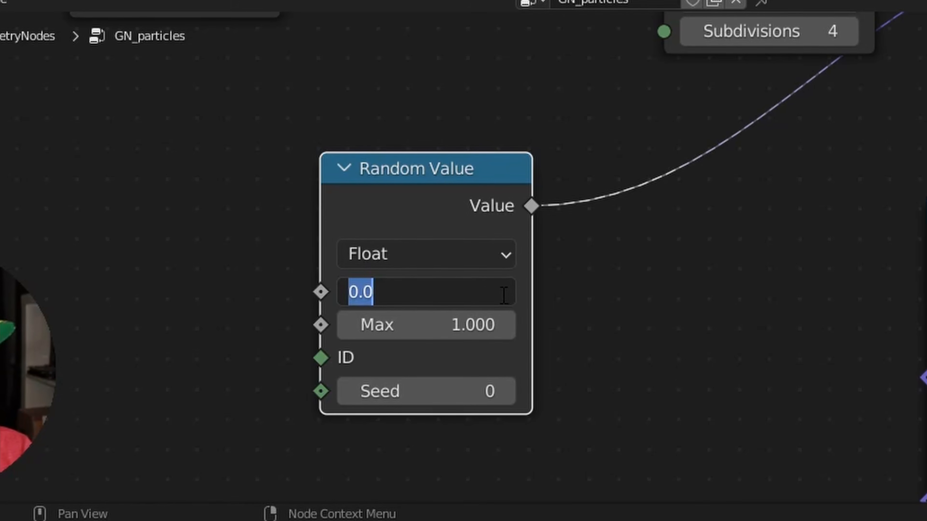
key(BackSpace)
text(0.1)
key(Tab)
key(BackSpace)
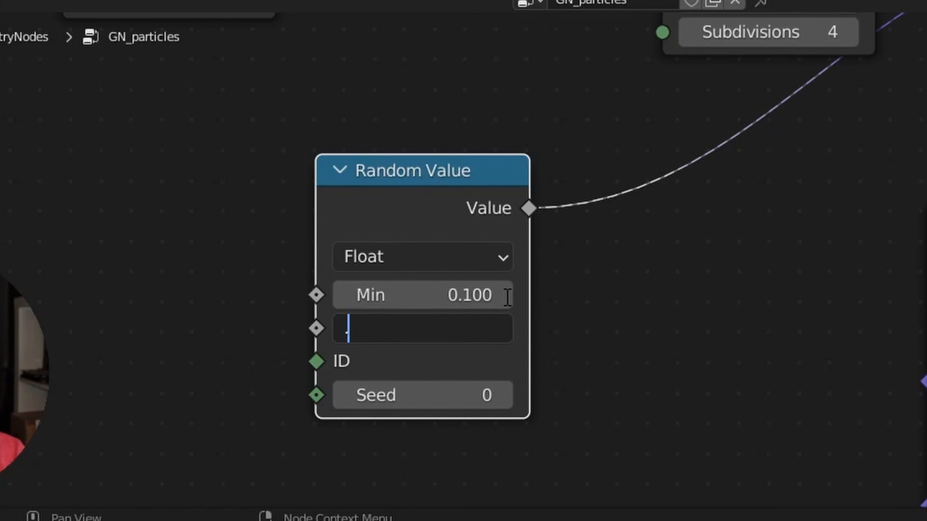
text(0.2)
key(Return)
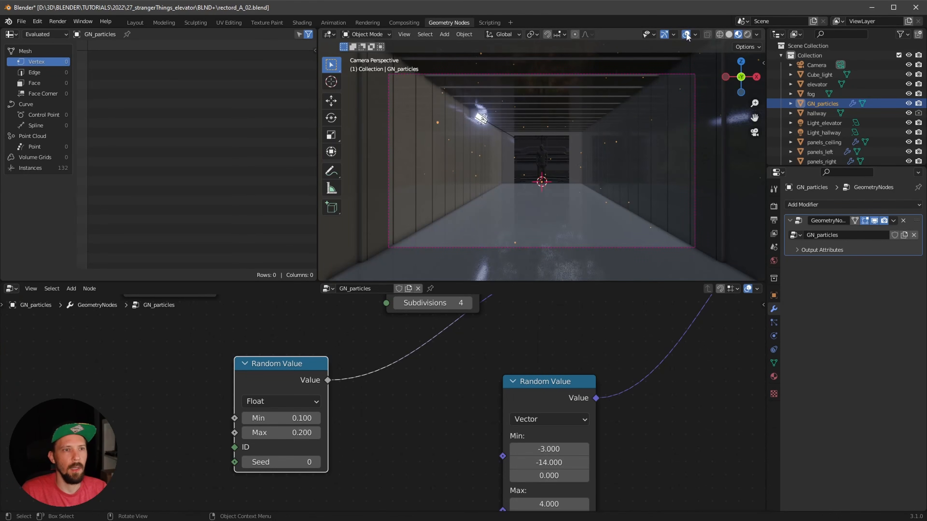
Step: Hide the viewport overlays and view the small particles in the hallway up close
click(685, 35)
key(space)
ctrl+middle_drag(709, 121, 709, 115)
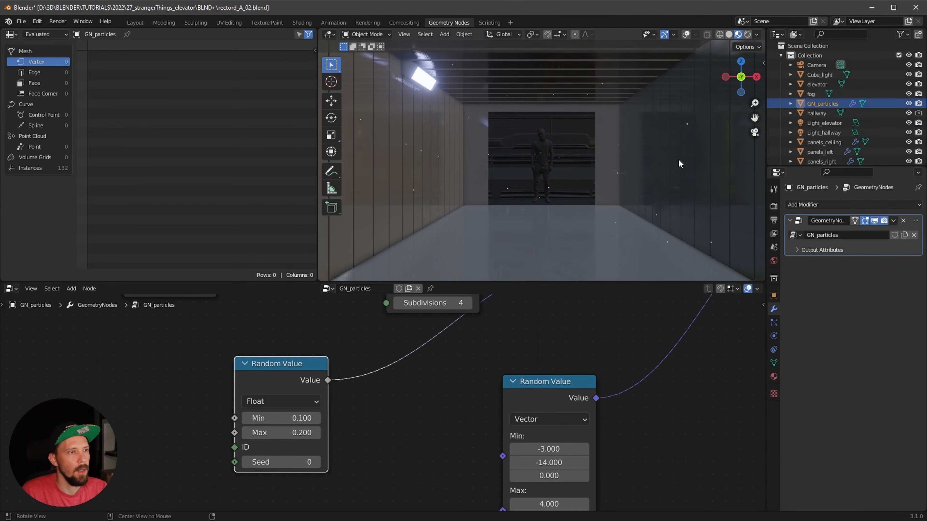
Step: Move Group Output farther from Set Position and switch the viewport to Rendered shading
middle_drag(651, 410, 381, 455)
middle_drag(573, 416, 428, 436)
ctrl+middle_drag(427, 435, 560, 397)
drag(561, 396, 659, 384)
key(z)
click(620, 169)
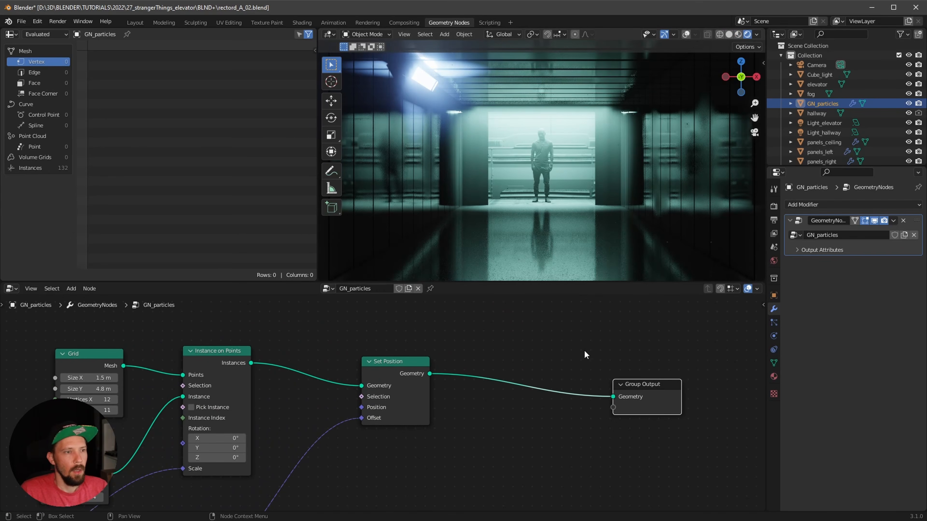
Step: Insert a Set Material node between Set Position and Group Output and assign the M_light material in it
middle_drag(559, 364, 542, 371)
click(546, 370)
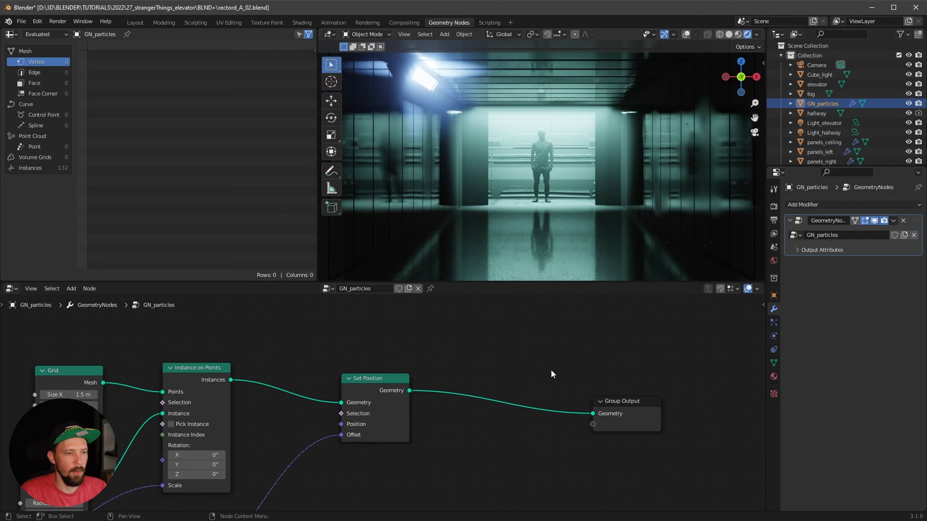
key(shift+a)
click(517, 322)
text(set)
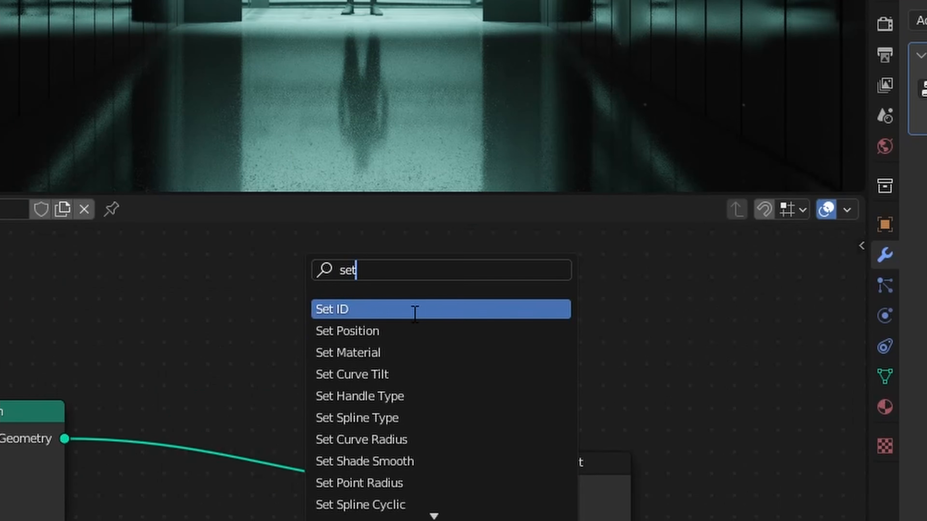
click(576, 351)
click(360, 471)
click(292, 501)
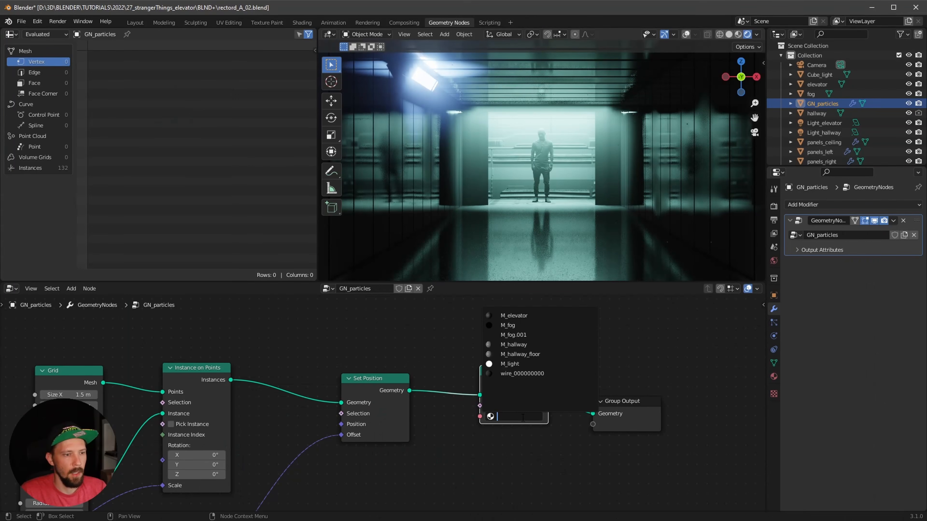
click(510, 364)
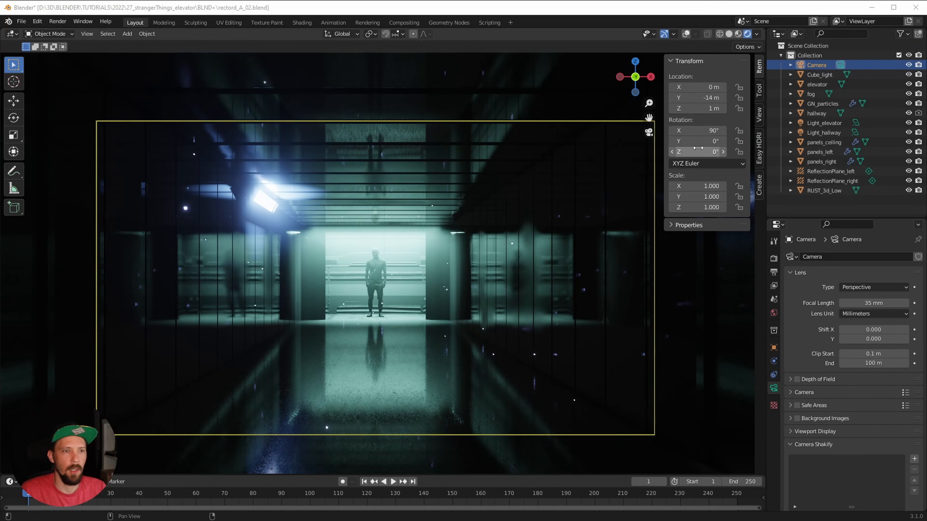
Step: Set the camera's Y rotation to -45°
click(704, 142)
text(-45)
key(Return)
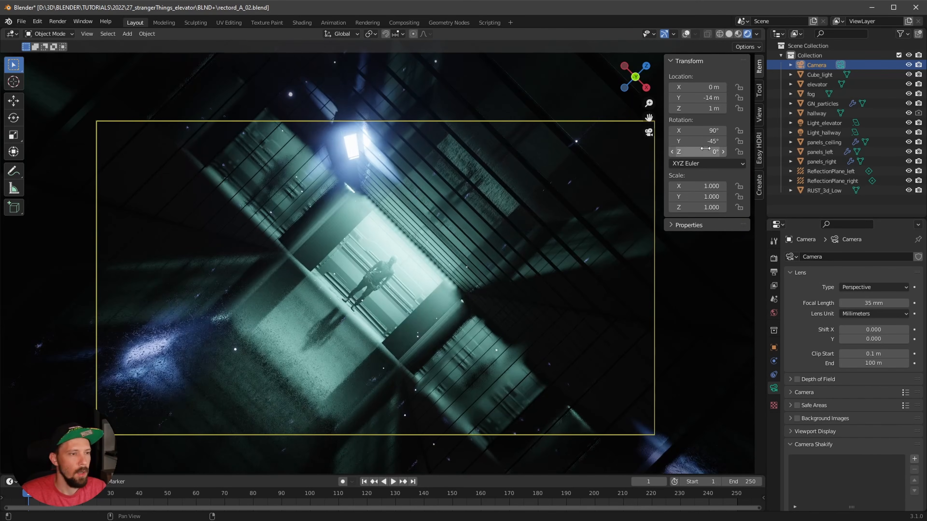